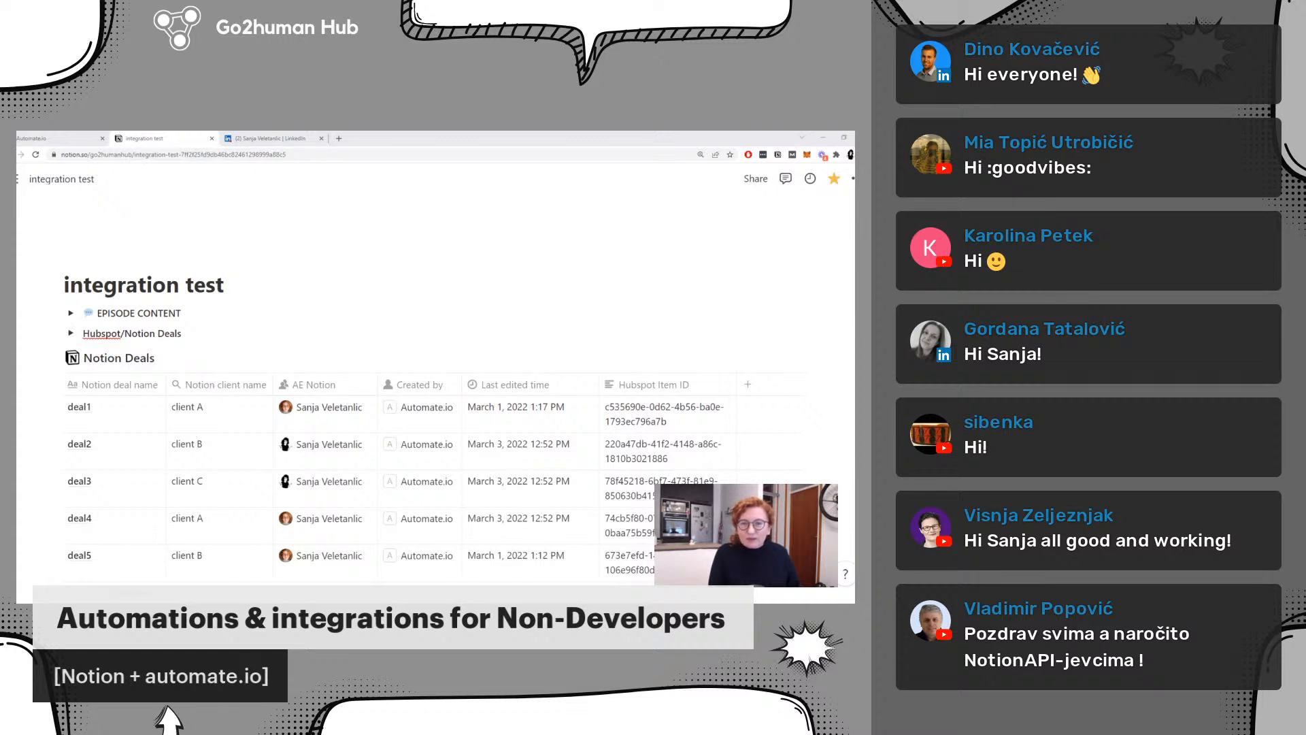
# Step: Switch to Automate.io and browse the apps that can be connected for the recommended bots
pyautogui.click(40, 140)
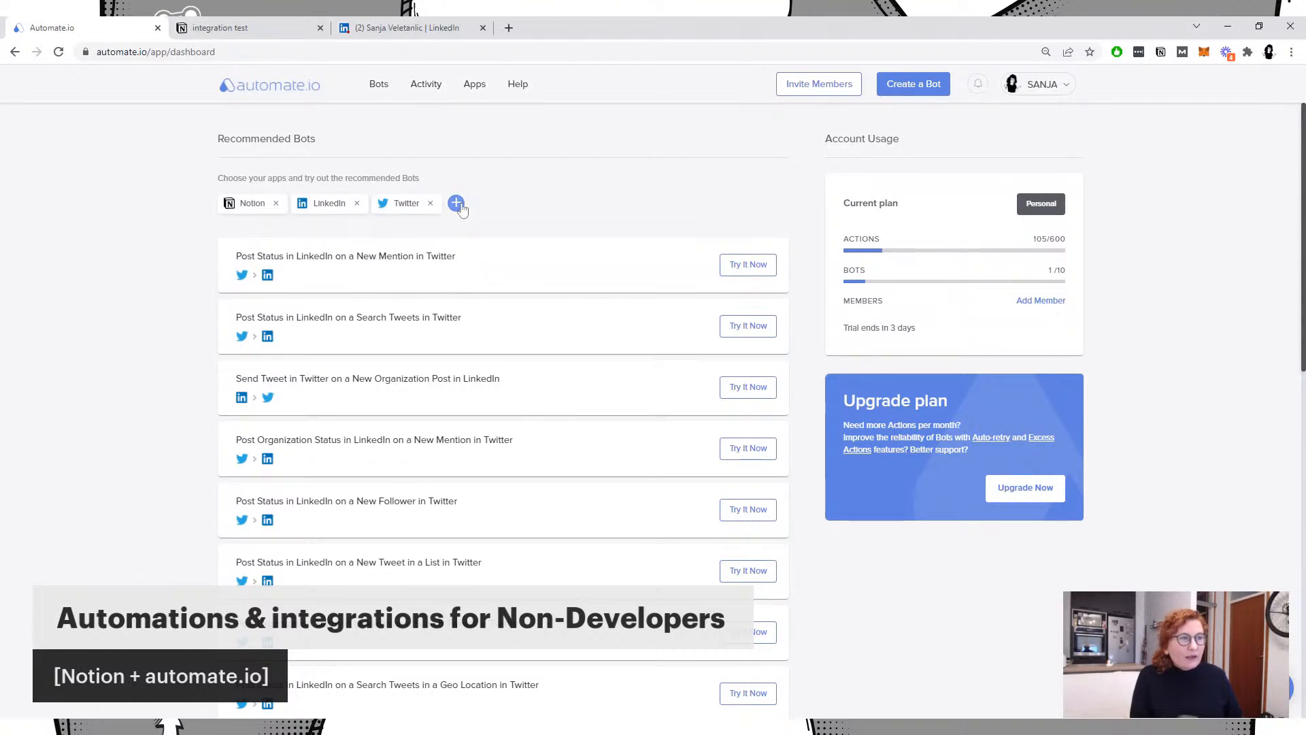
pyautogui.click(455, 203)
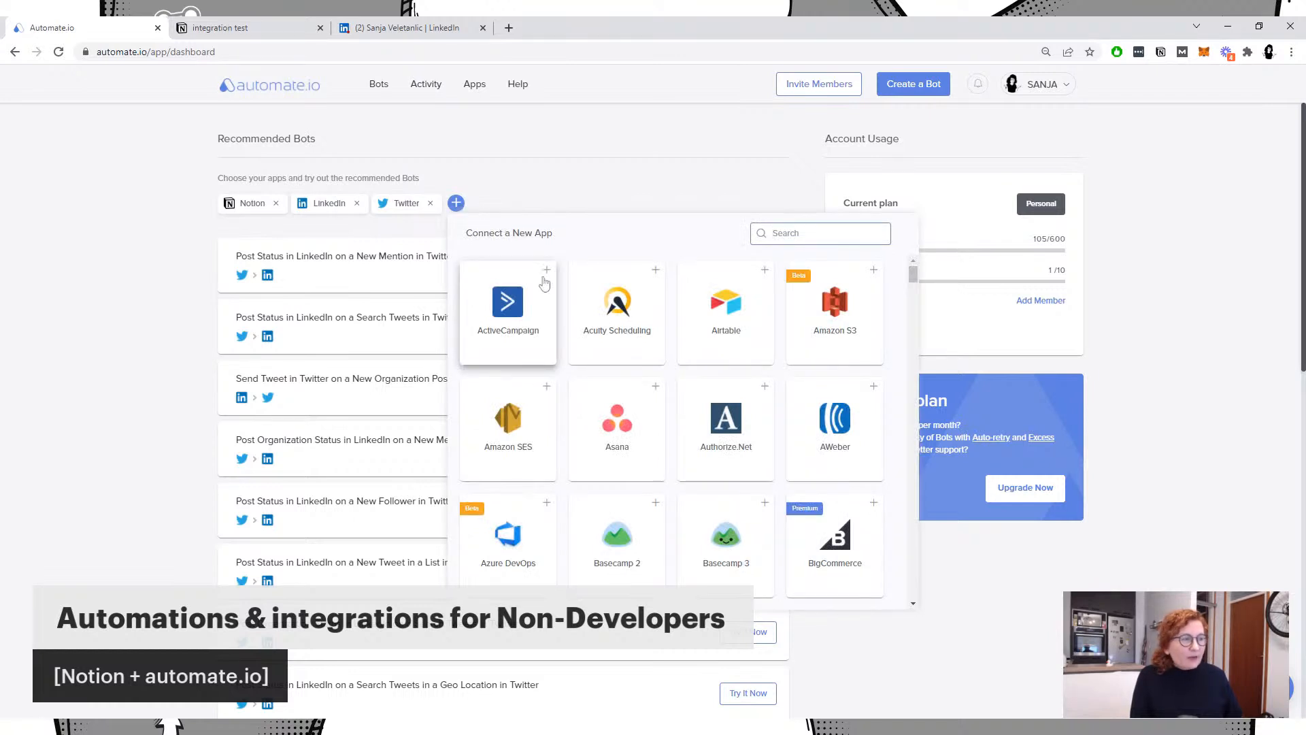
pyautogui.scroll(-3, 571, 343)
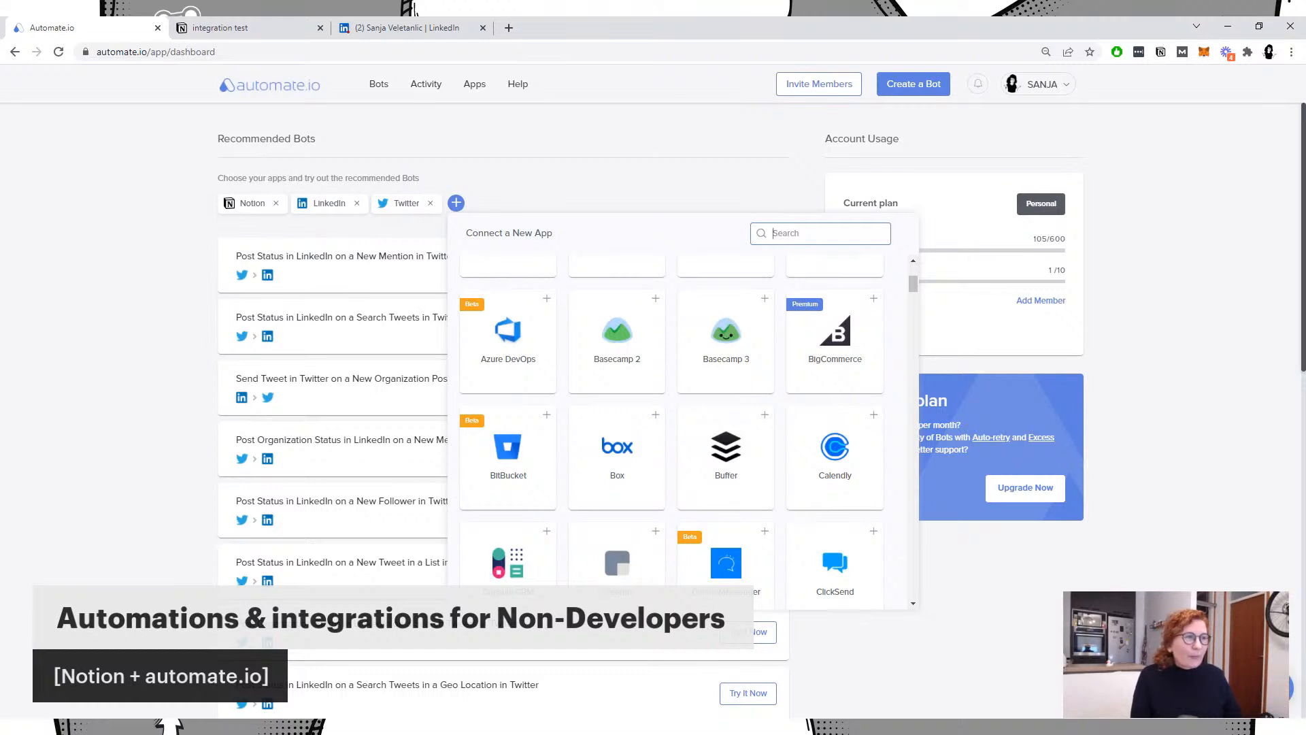
pyautogui.click(373, 146)
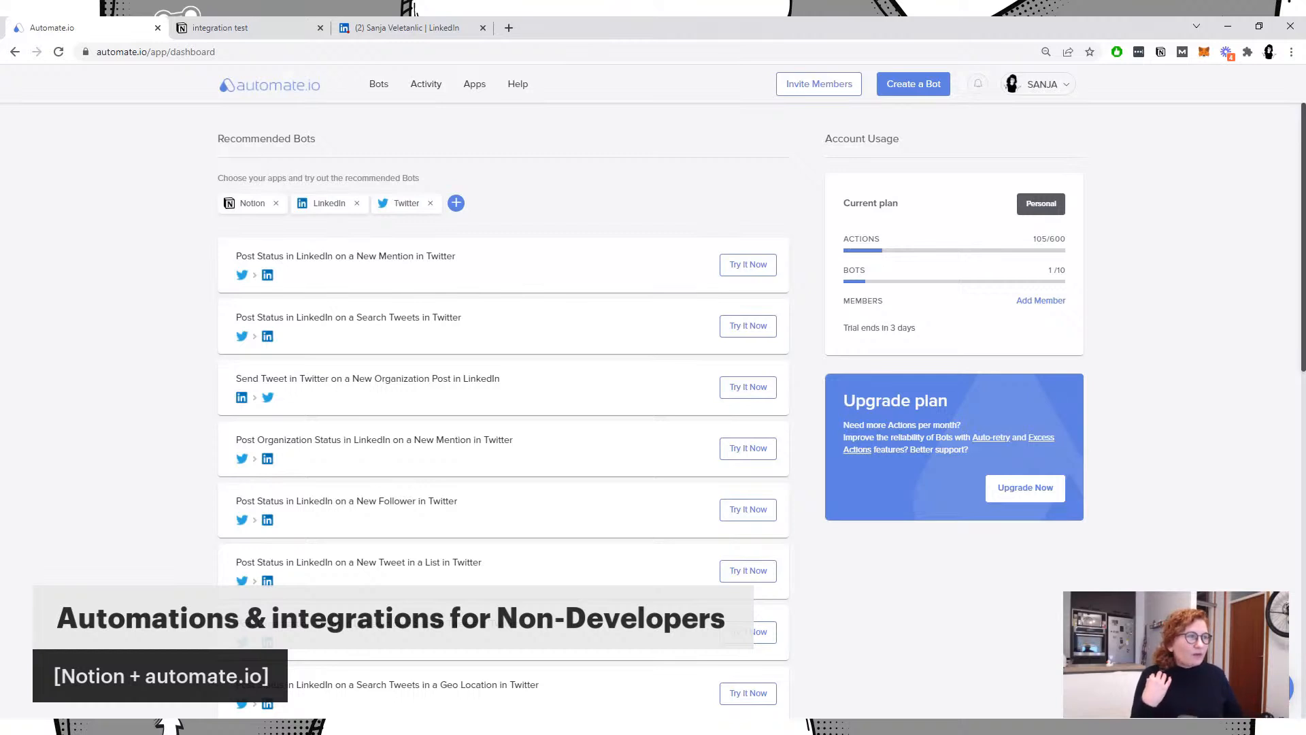
# Step: Open the list of all bots and enlarge the page view
pyautogui.click(379, 87)
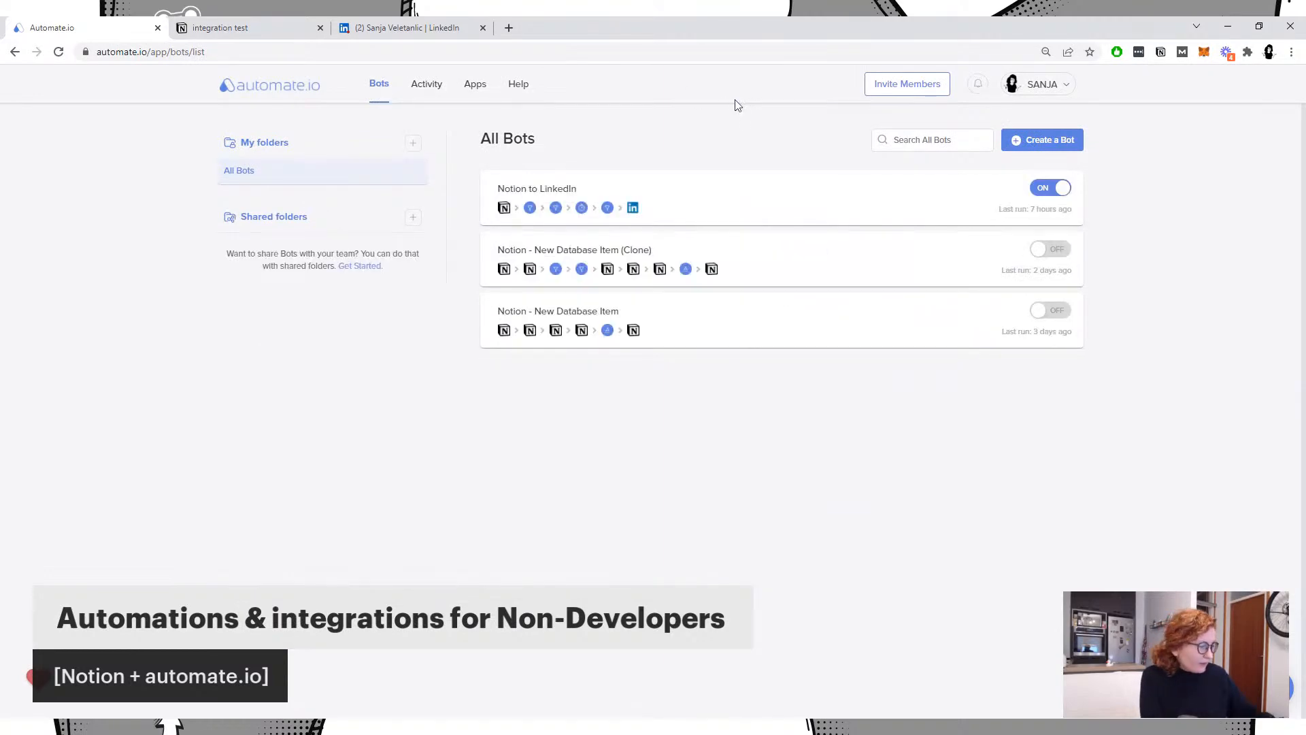
pyautogui.hotkey('ctrl', '+')
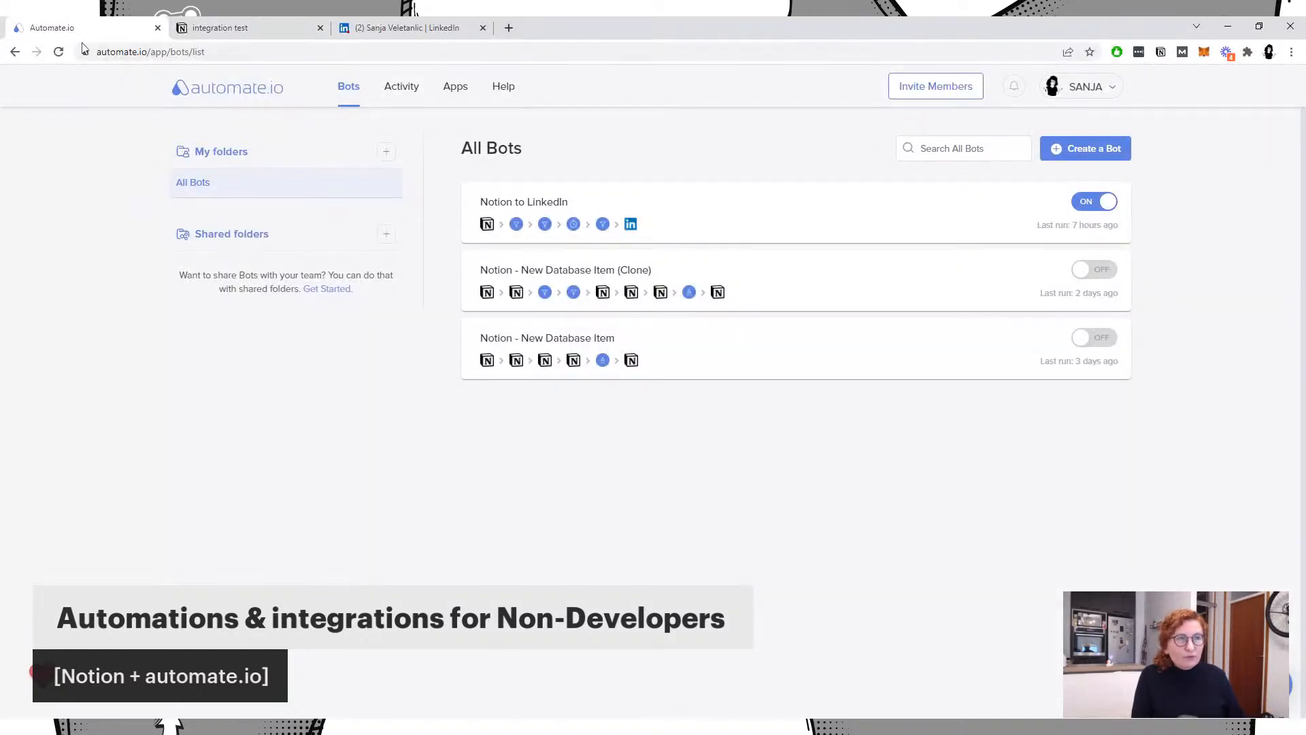
# Step: On the Notion integration test page, set the stage of deal1 in the Hubspot deals table to Won
pyautogui.click(253, 30)
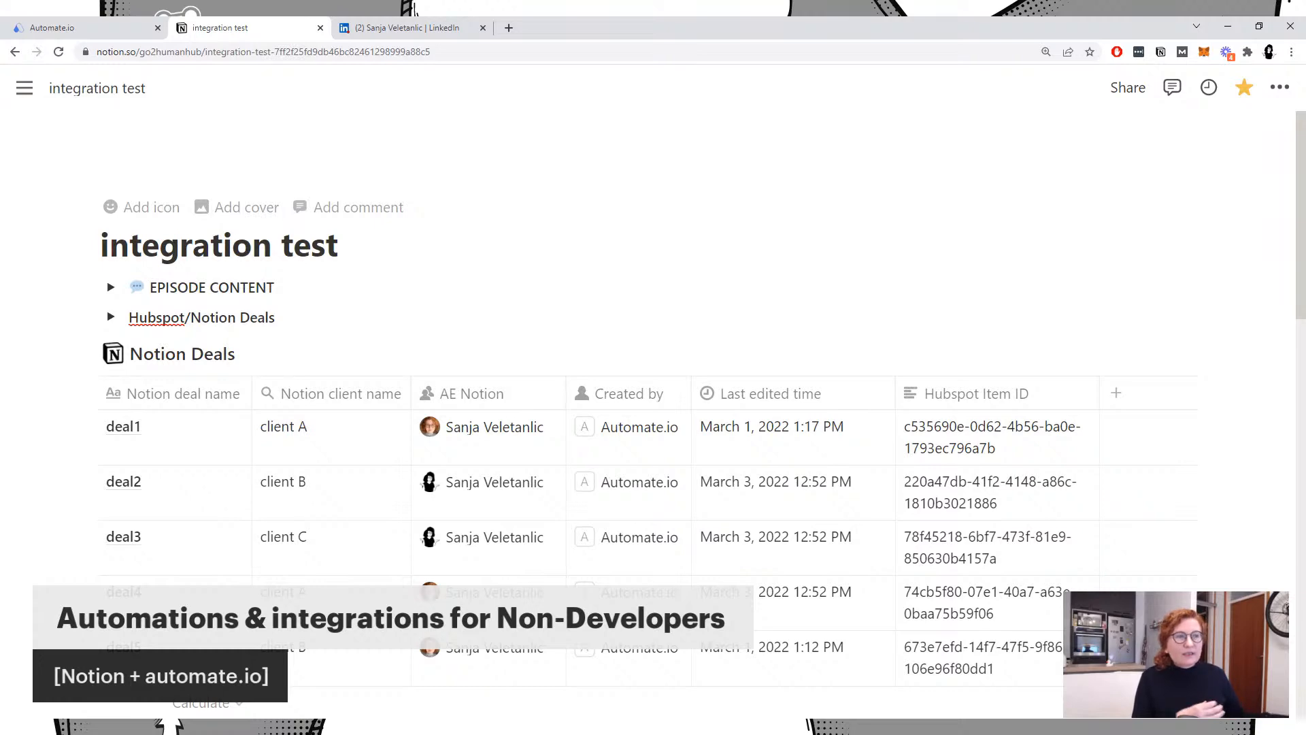
pyautogui.scroll(-4, 703, 408)
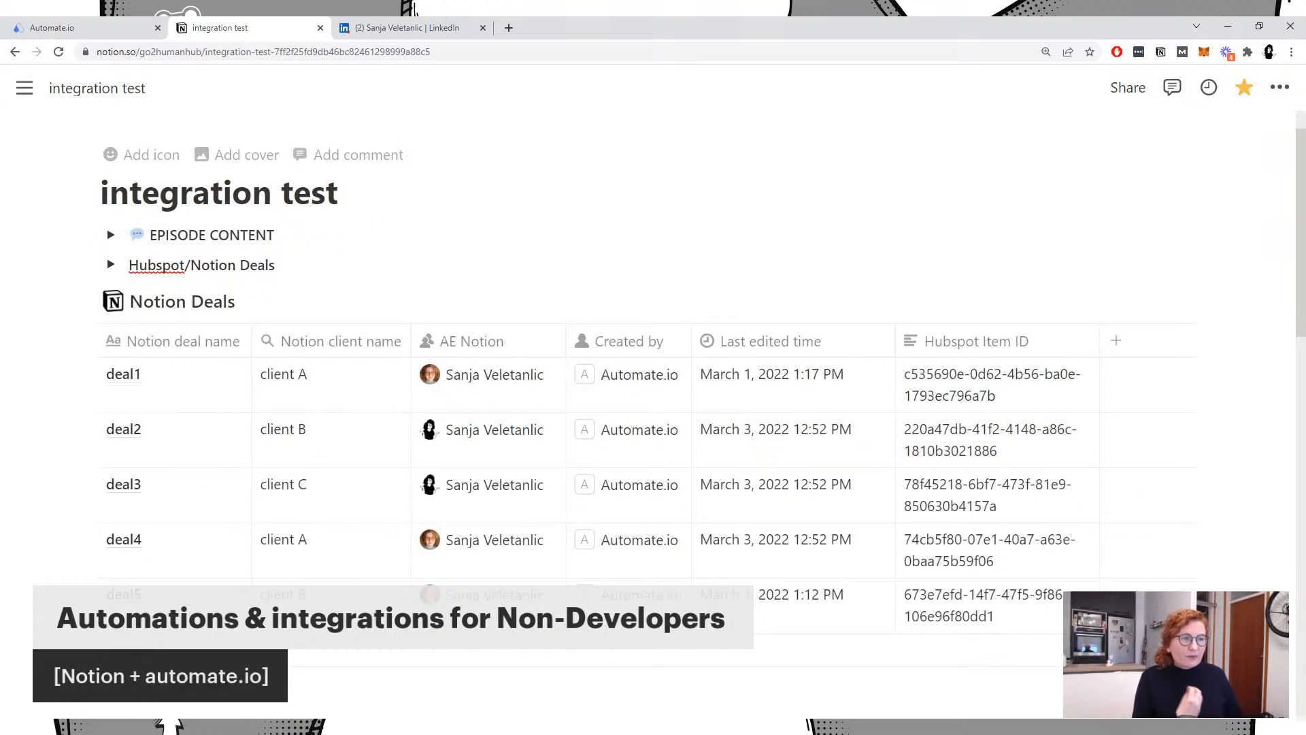
pyautogui.scroll(-5, 368, 269)
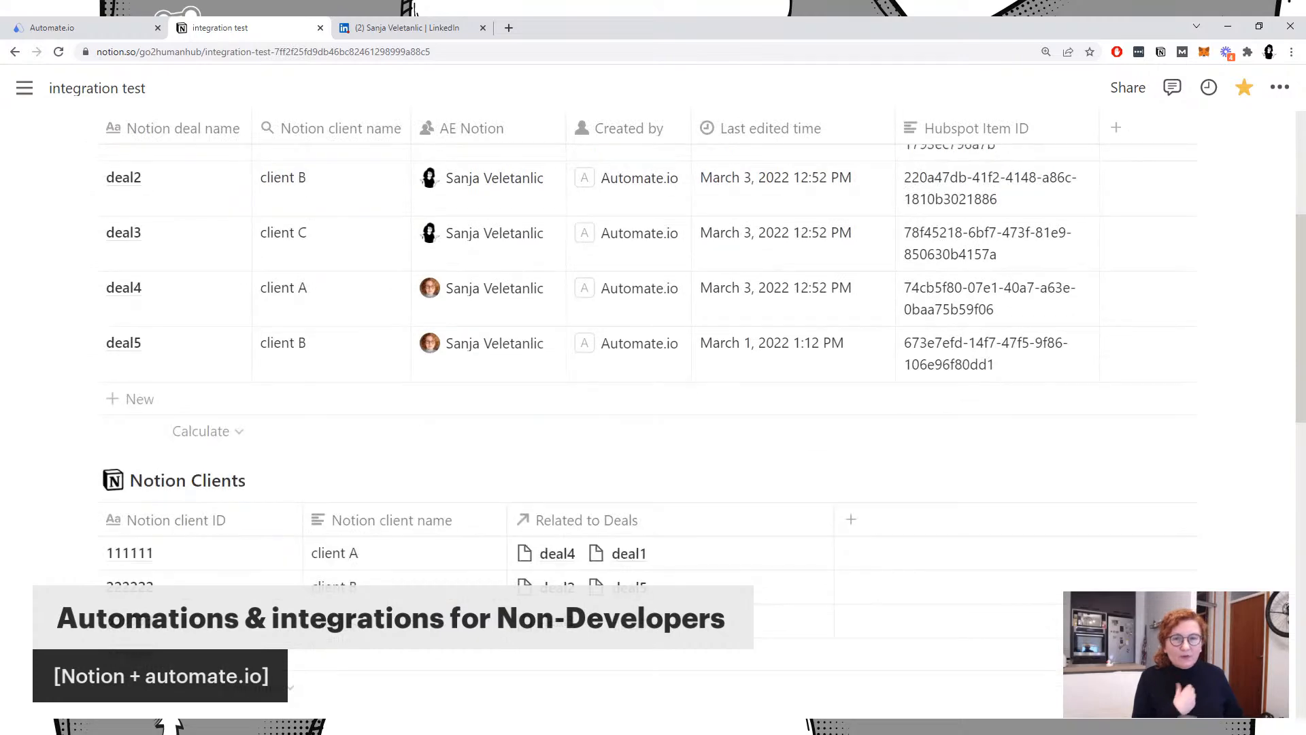
pyautogui.scroll(-1, 368, 269)
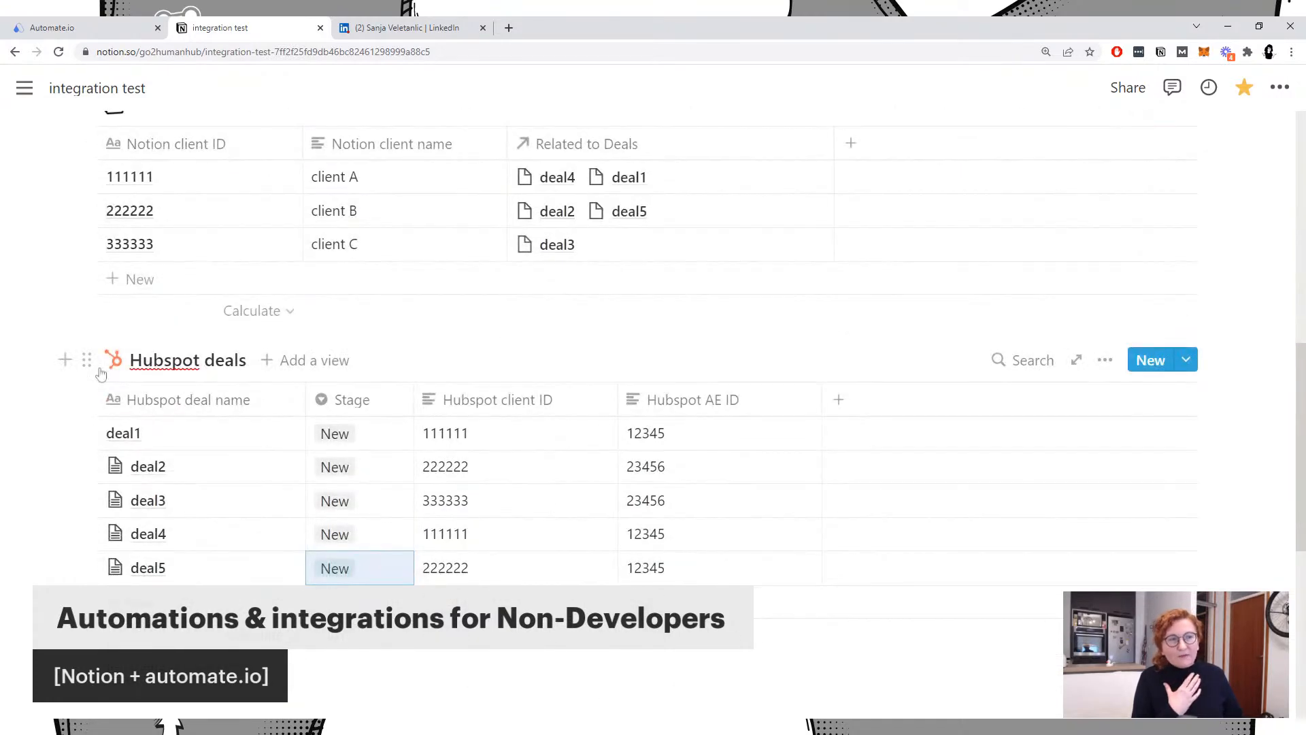
pyautogui.scroll(-1, 100, 373)
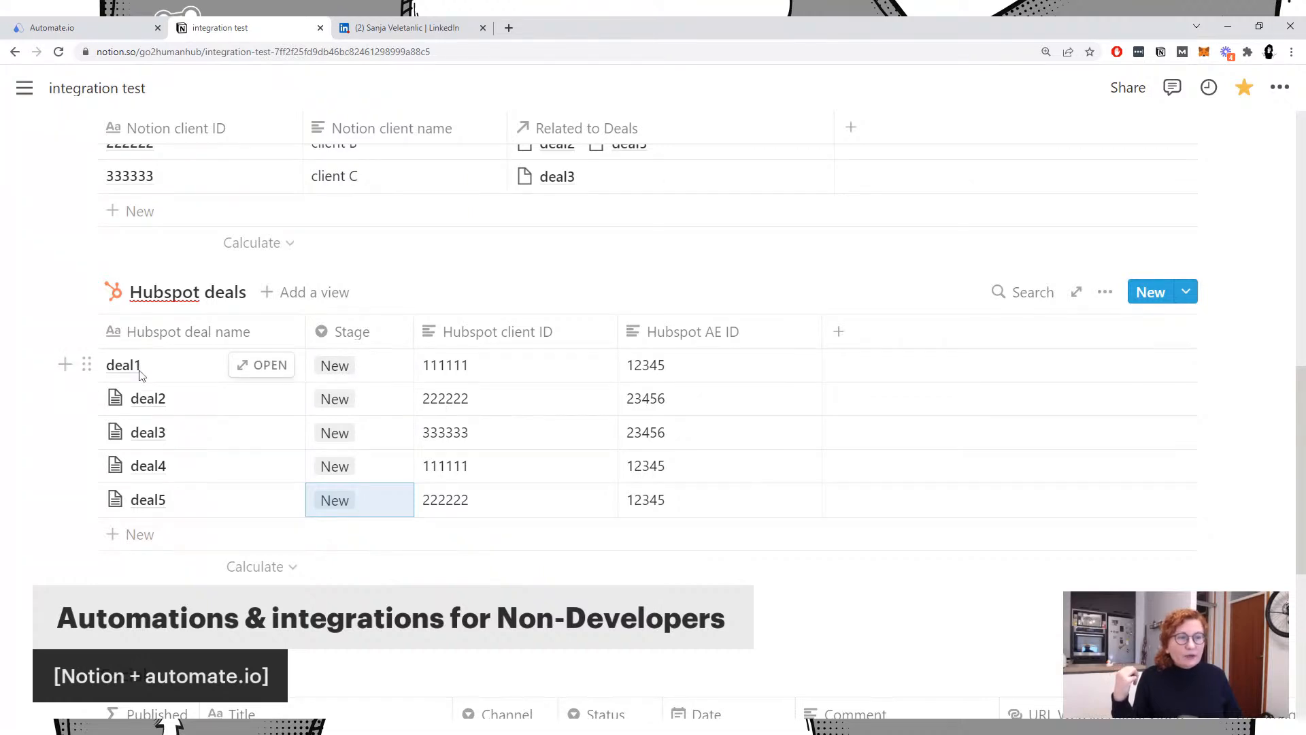
pyautogui.click(349, 371)
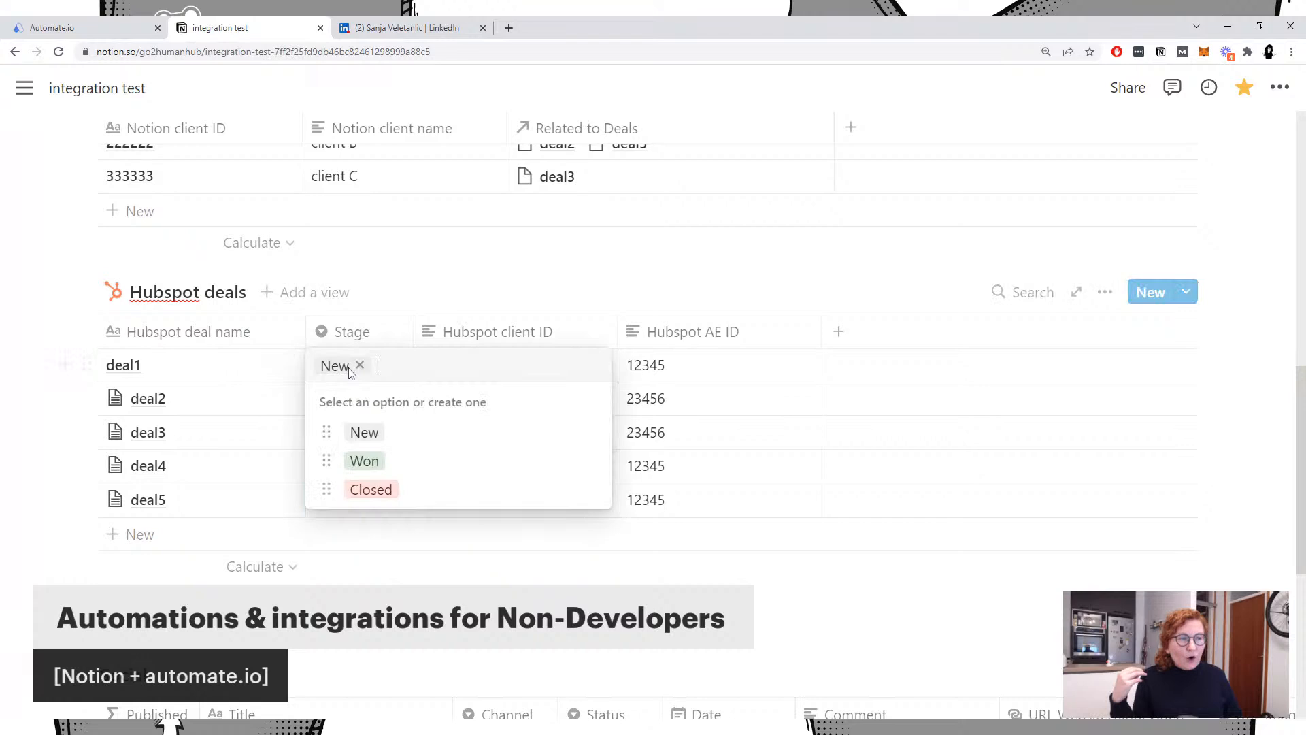
pyautogui.click(351, 463)
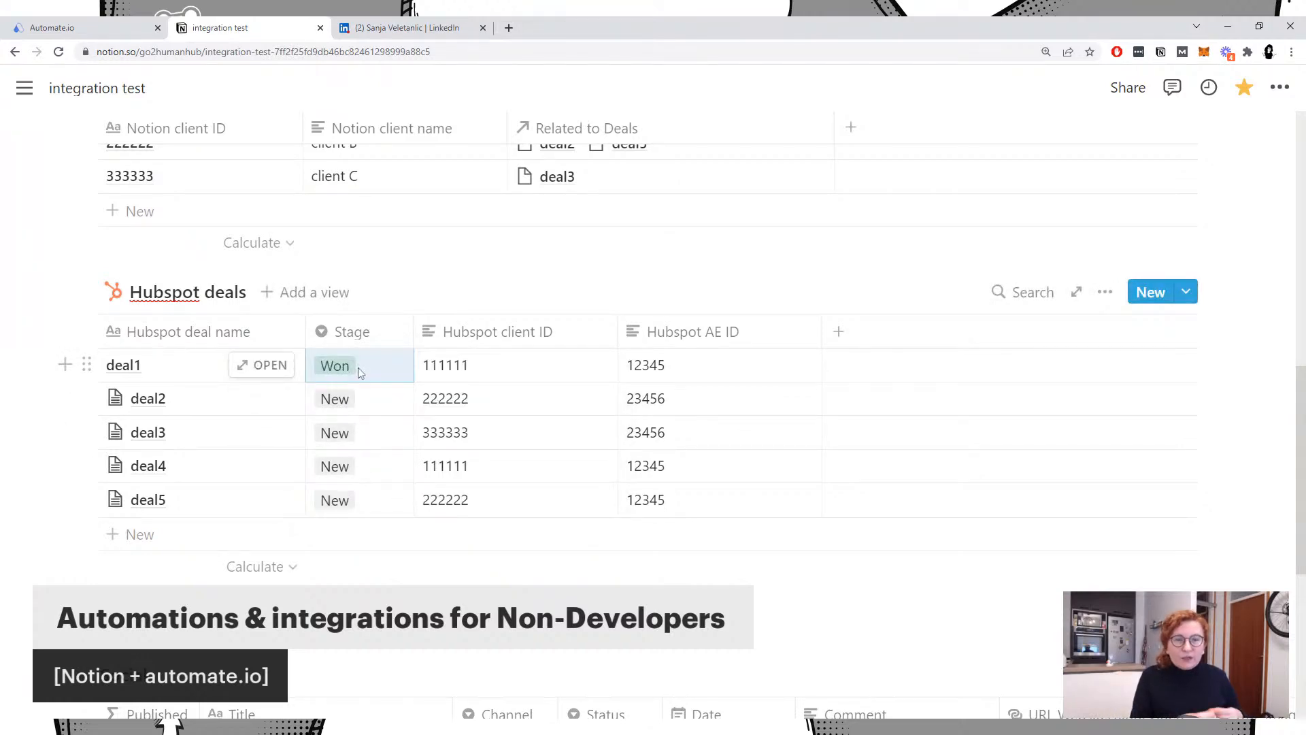
# Step: Examine the Notion Deals and Notion Clients tables, including the client names and related deals
pyautogui.scroll(4, 359, 373)
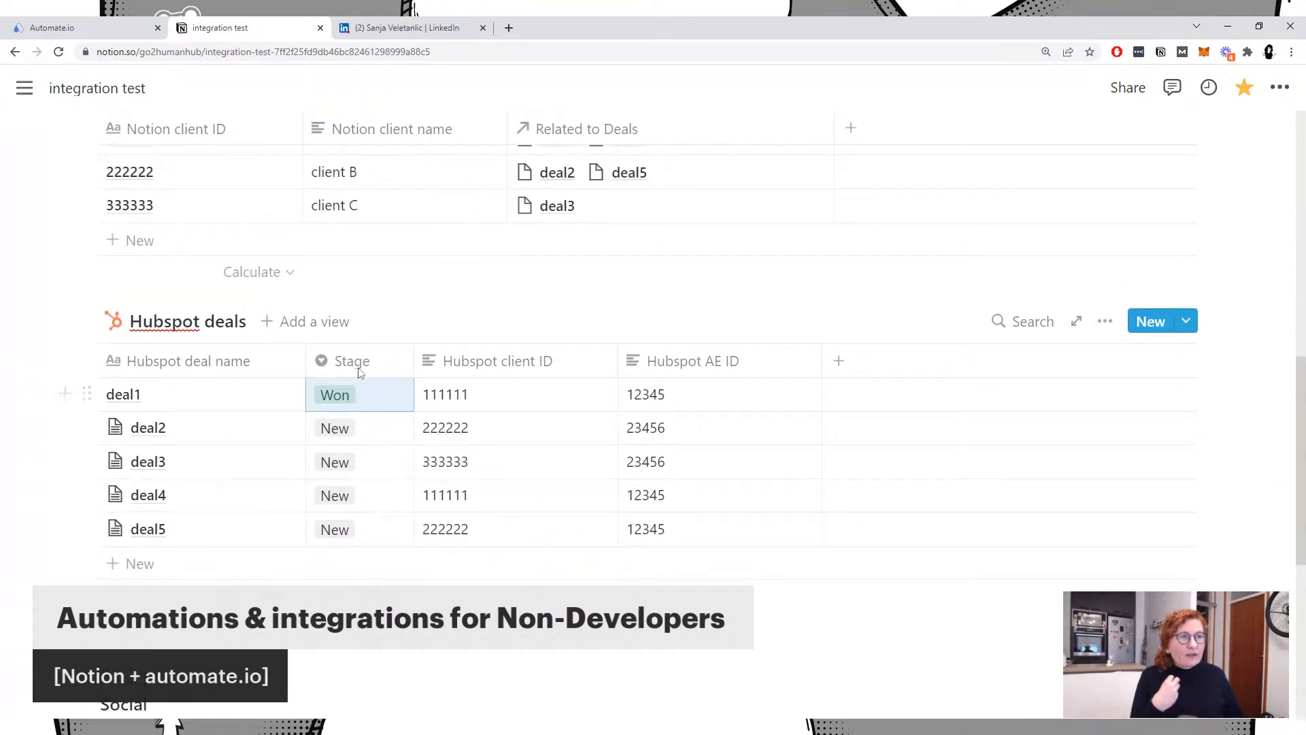
pyautogui.scroll(8, 359, 373)
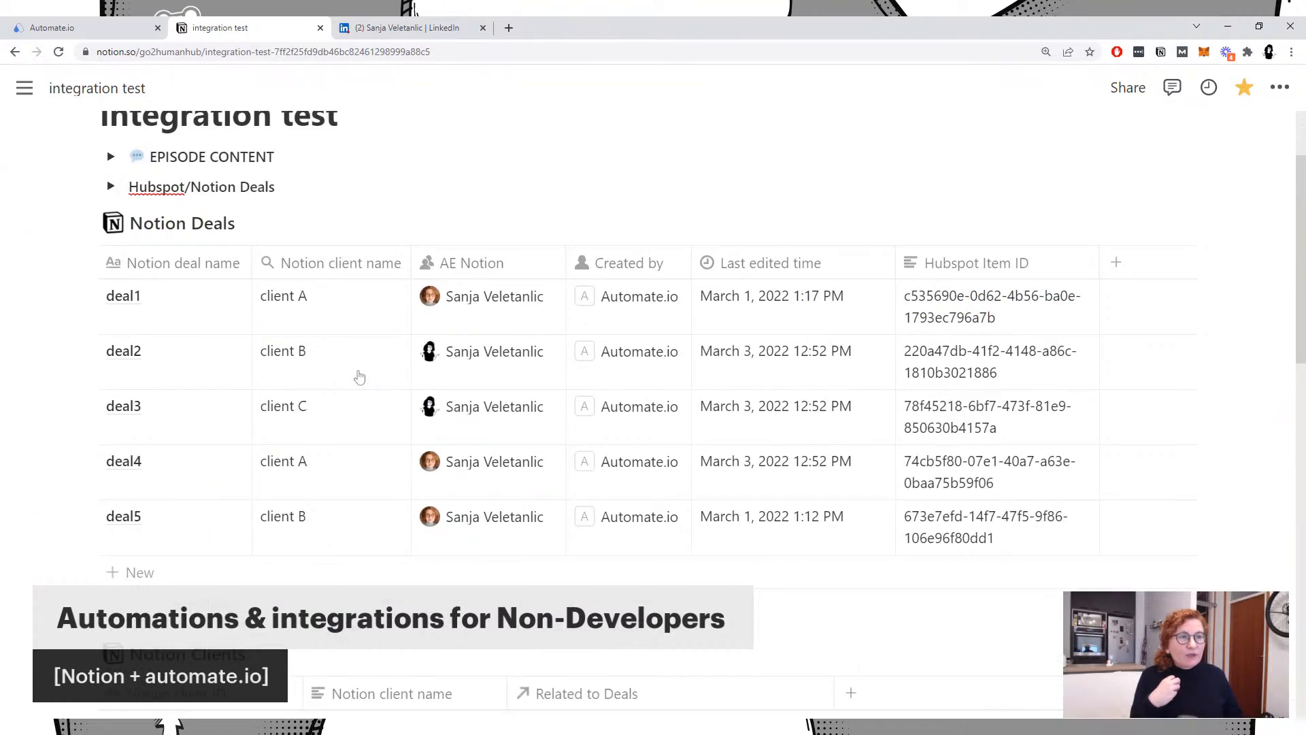
pyautogui.scroll(-1, 359, 376)
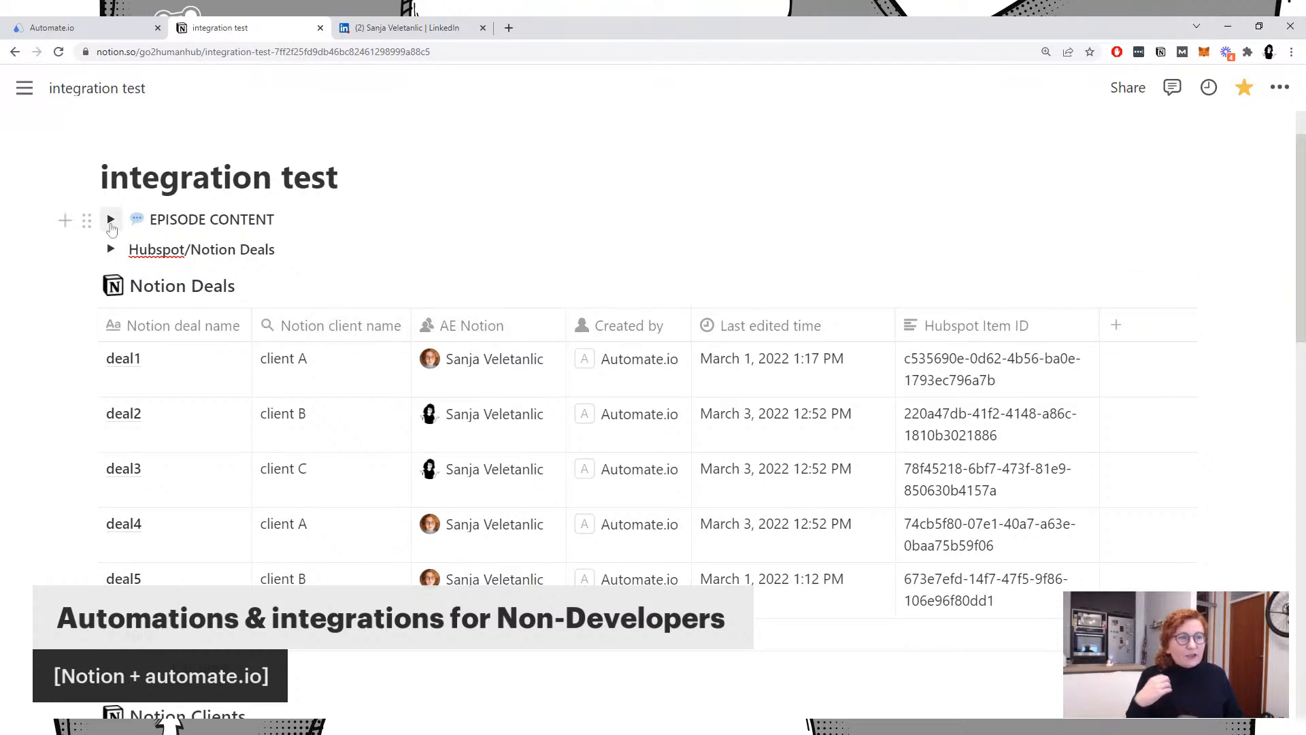
pyautogui.scroll(-1, 612, 408)
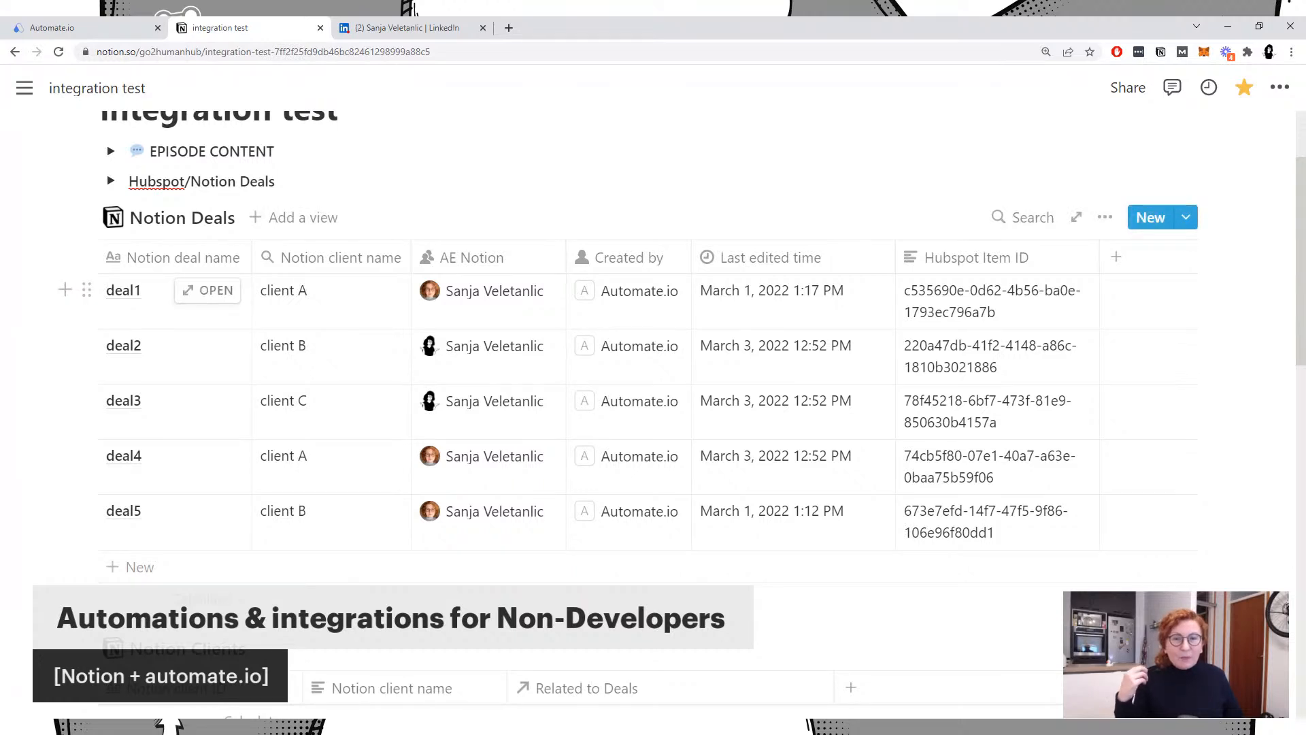
pyautogui.scroll(-3, 172, 297)
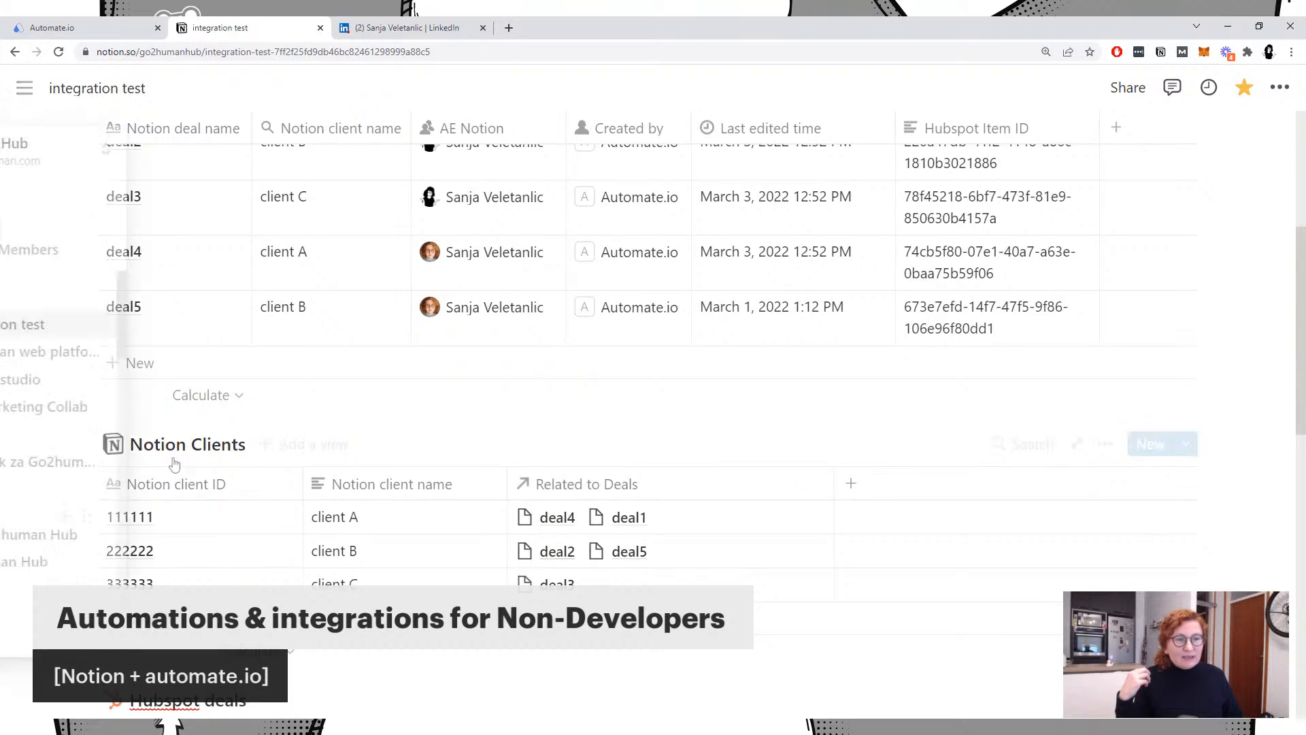
pyautogui.scroll(-2, 176, 462)
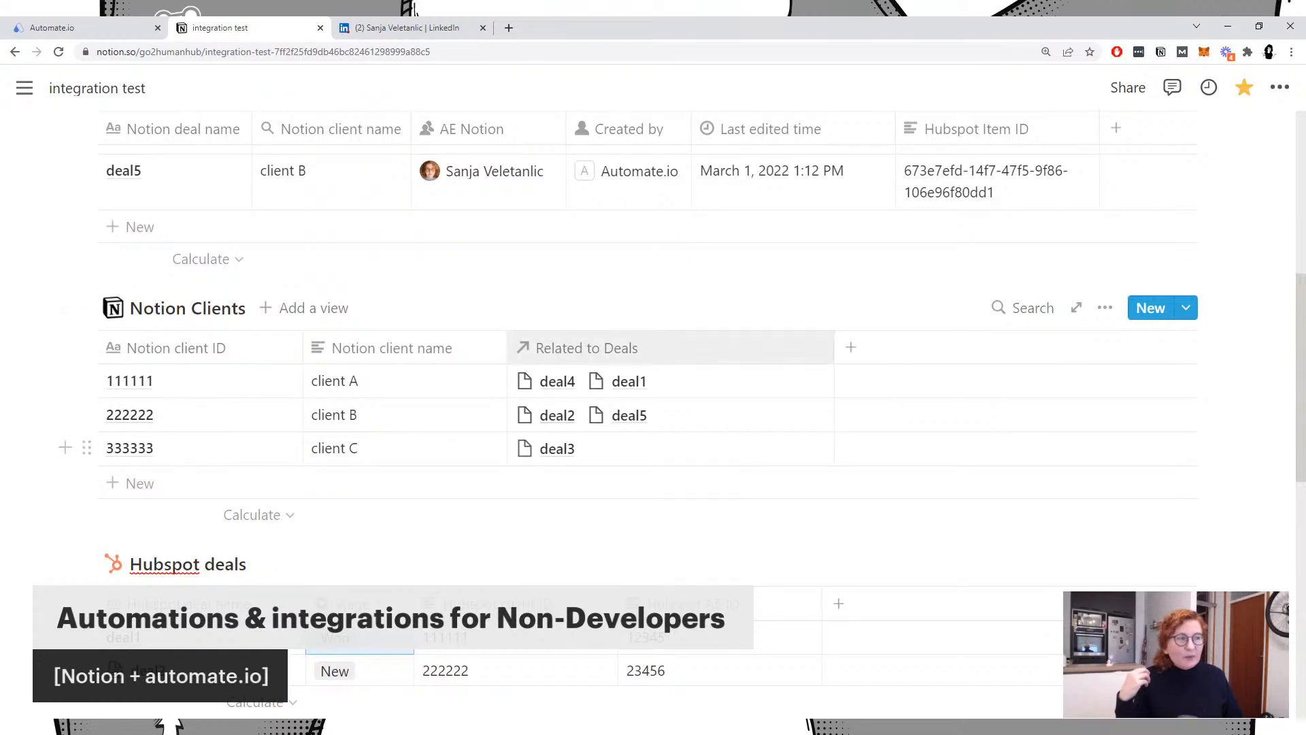
pyautogui.scroll(3, 275, 463)
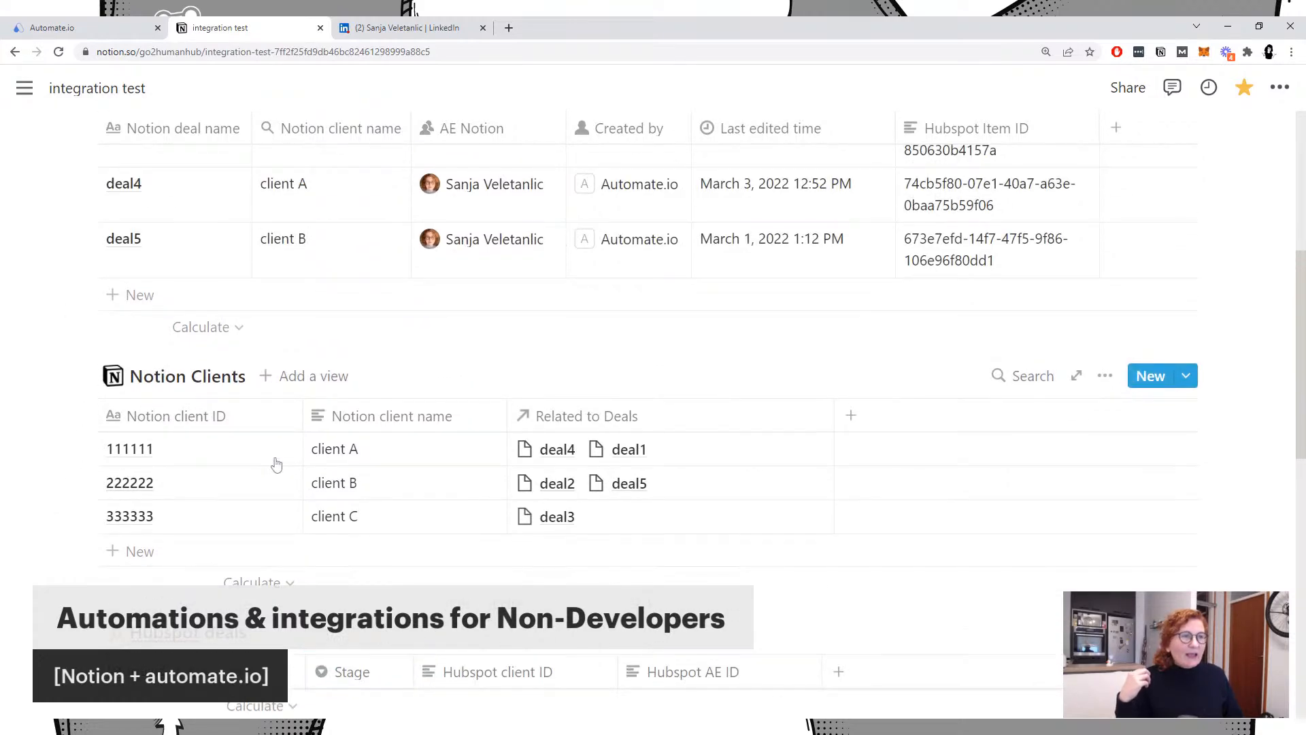
pyautogui.scroll(2, 276, 464)
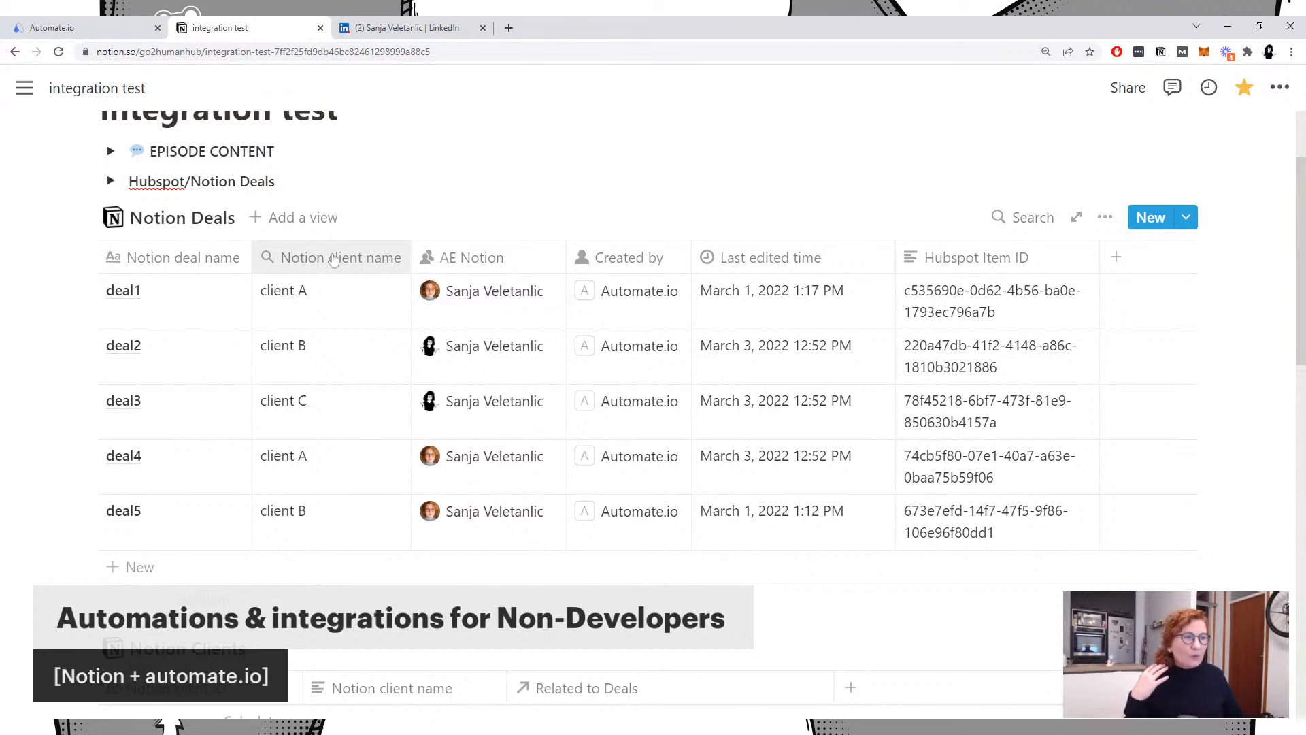
pyautogui.scroll(-4, 344, 472)
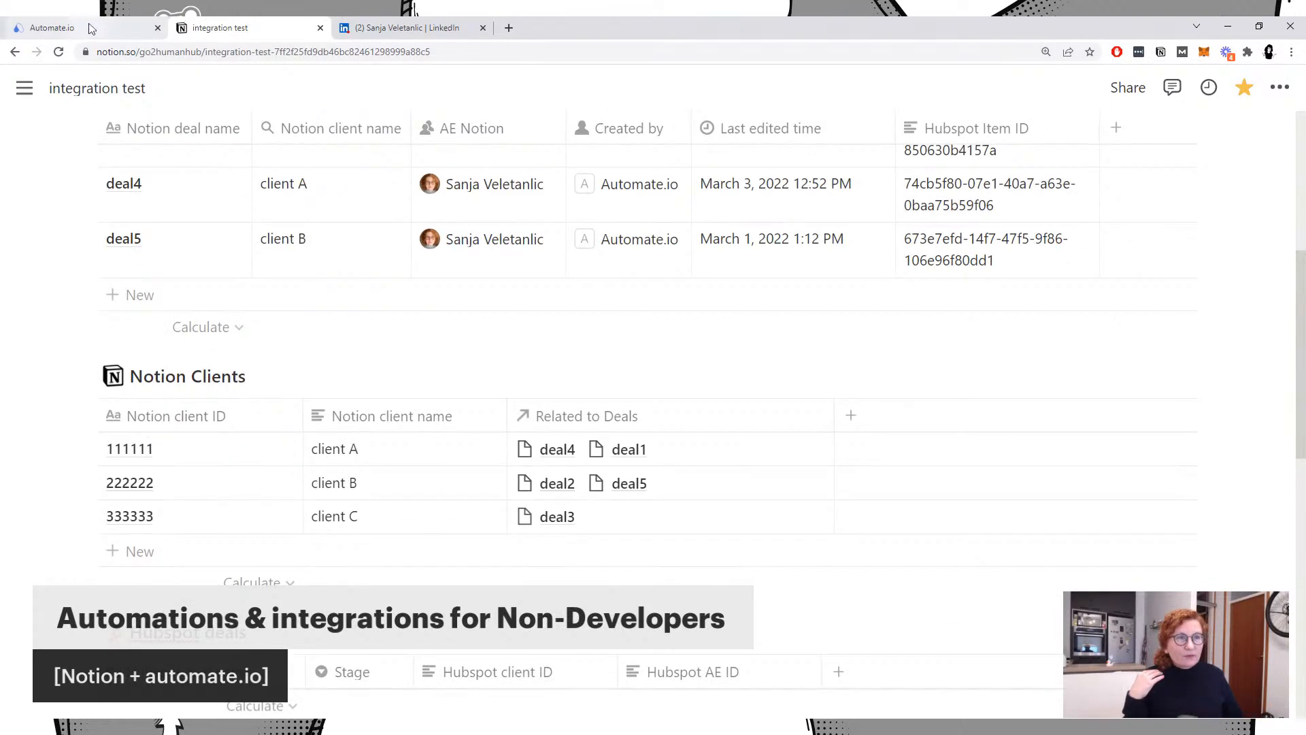
# Step: Open the "Notion - New Database Item (Clone)" bot in Automate.io and review the event options of its Notion trigger
pyautogui.click(91, 28)
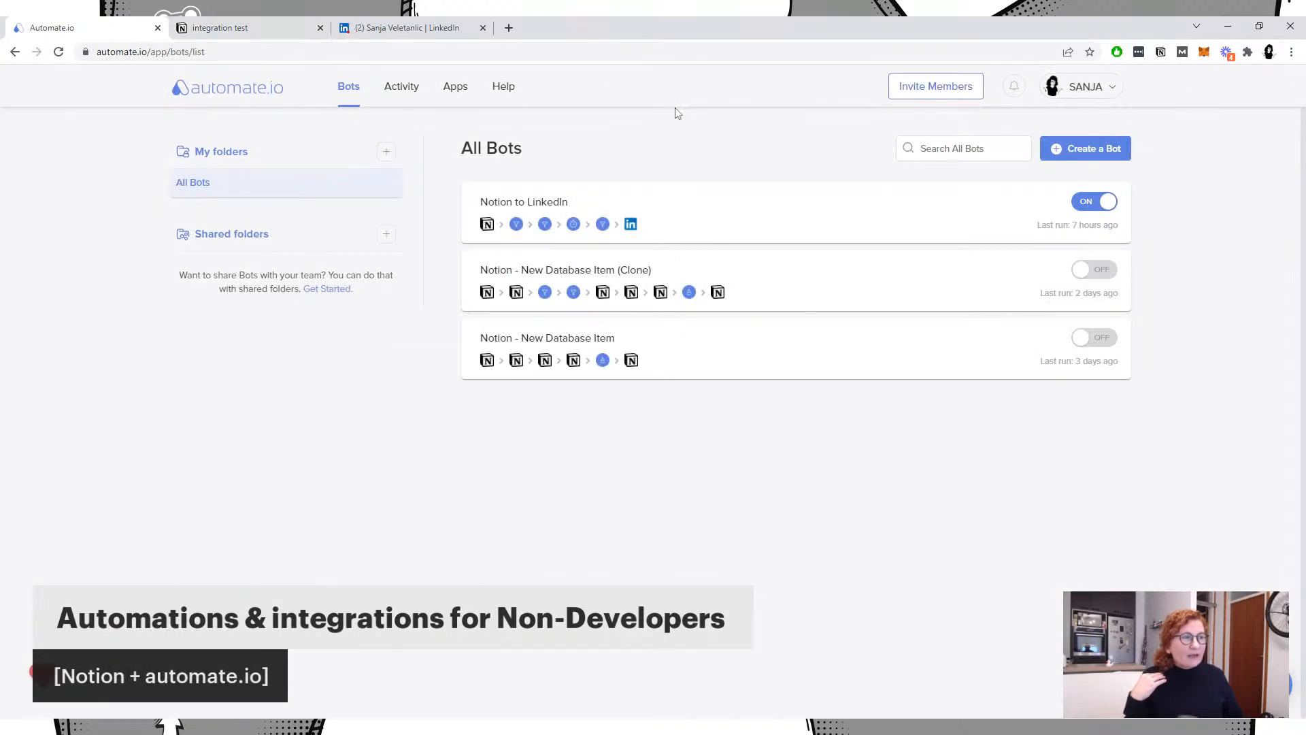
pyautogui.moveTo(779, 302)
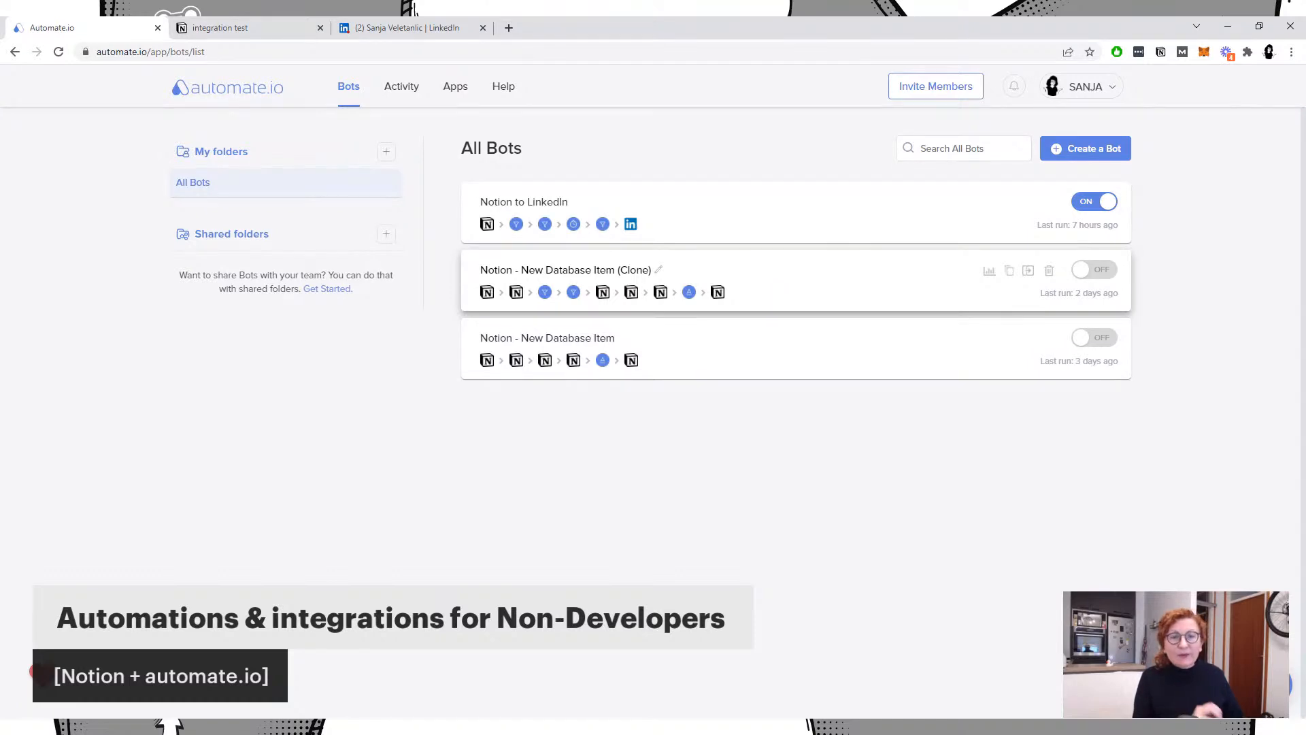
pyautogui.click(775, 295)
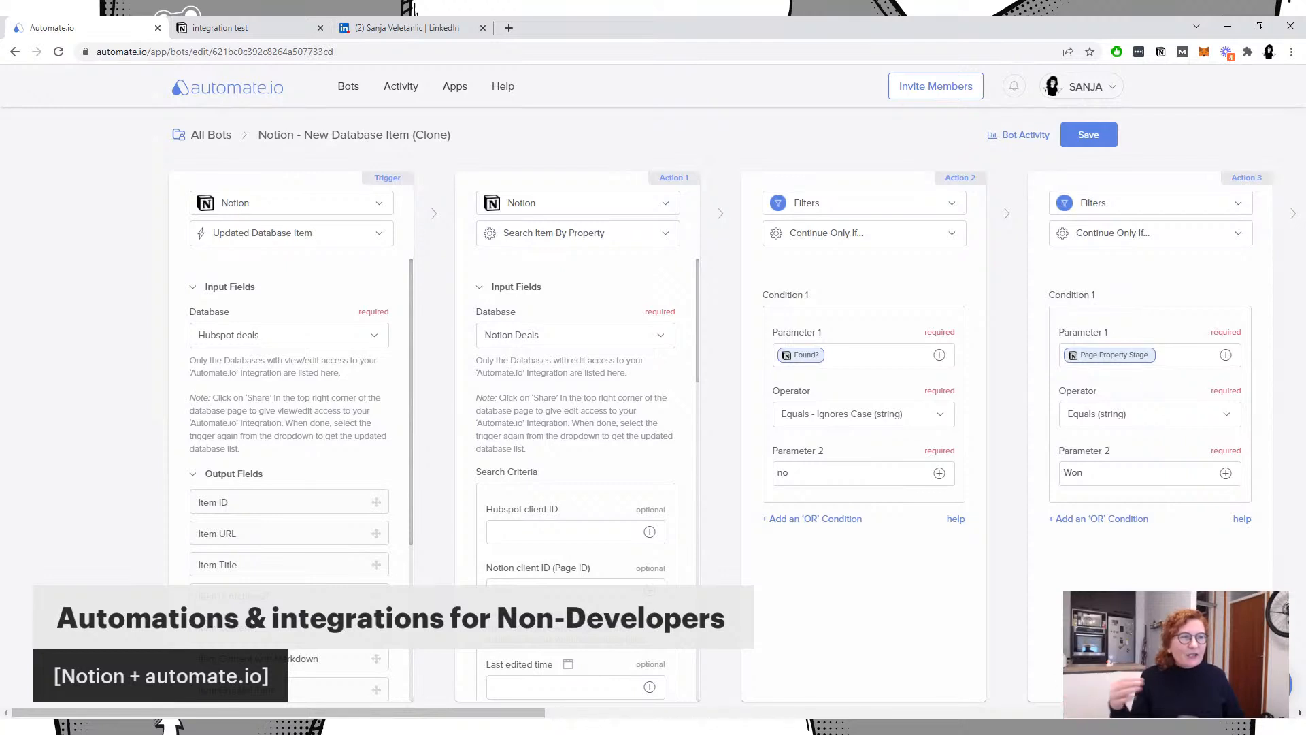
pyautogui.click(382, 239)
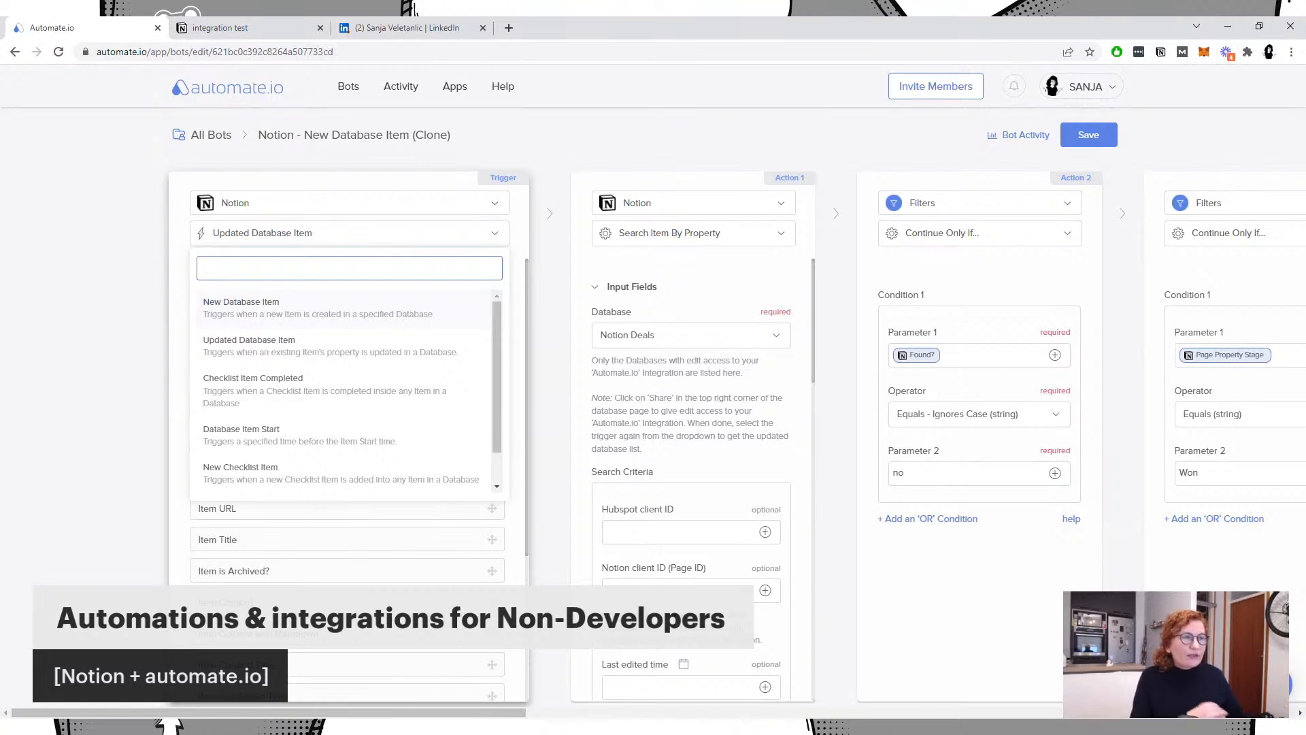
pyautogui.click(87, 299)
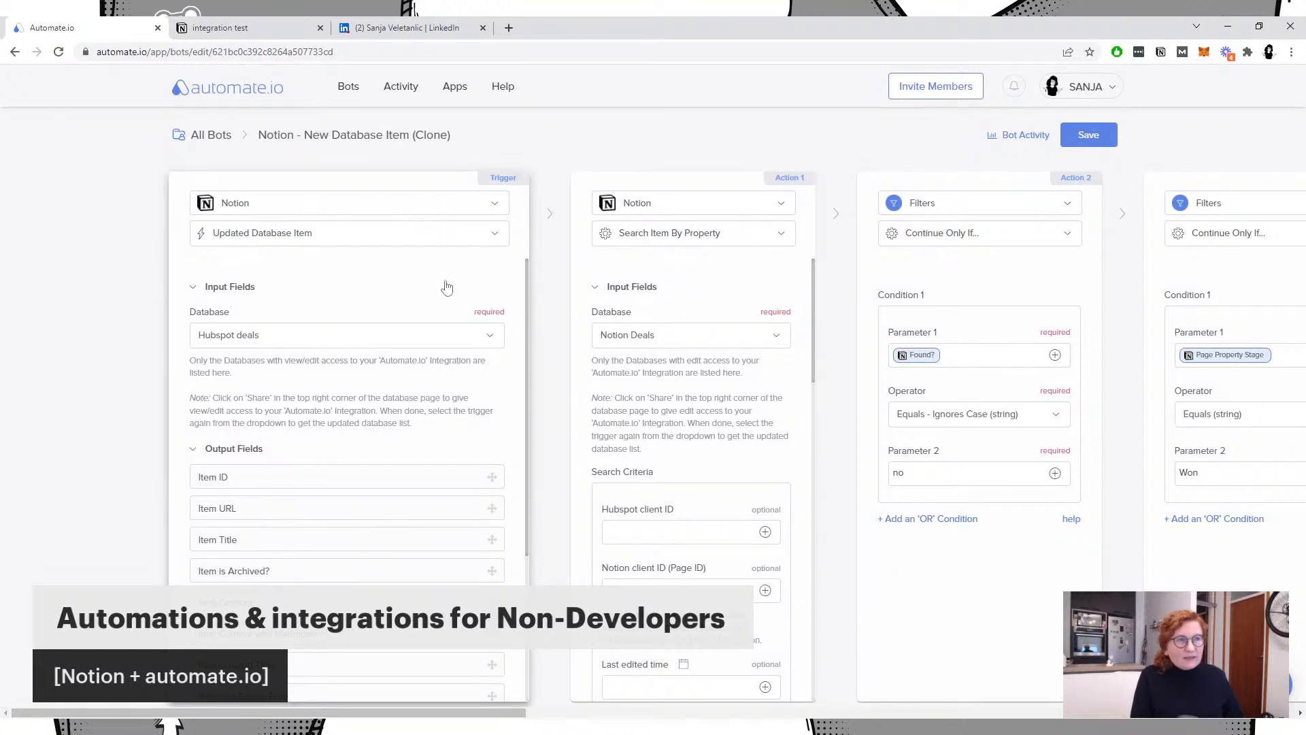
# Step: Switch to the Notion page and review the Hubspot deals table that the bot's trigger watches
pyautogui.click(224, 28)
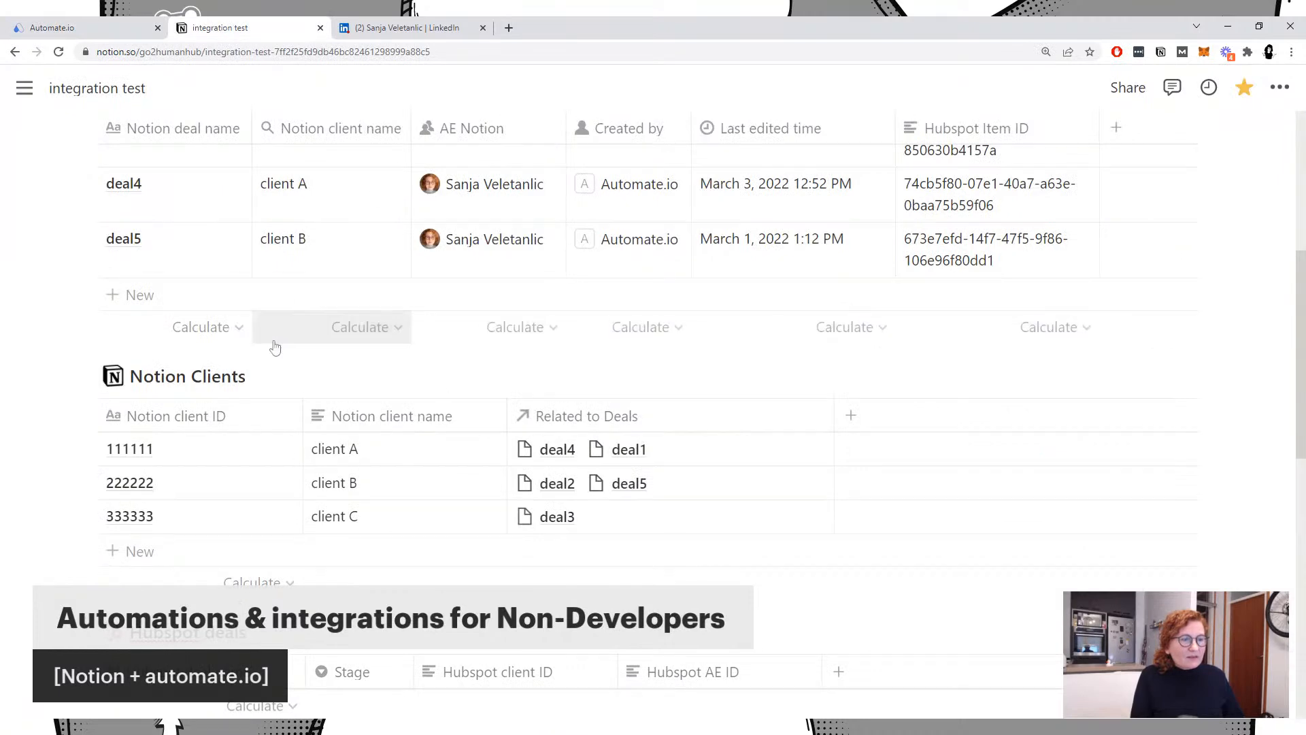
pyautogui.scroll(-3, 271, 344)
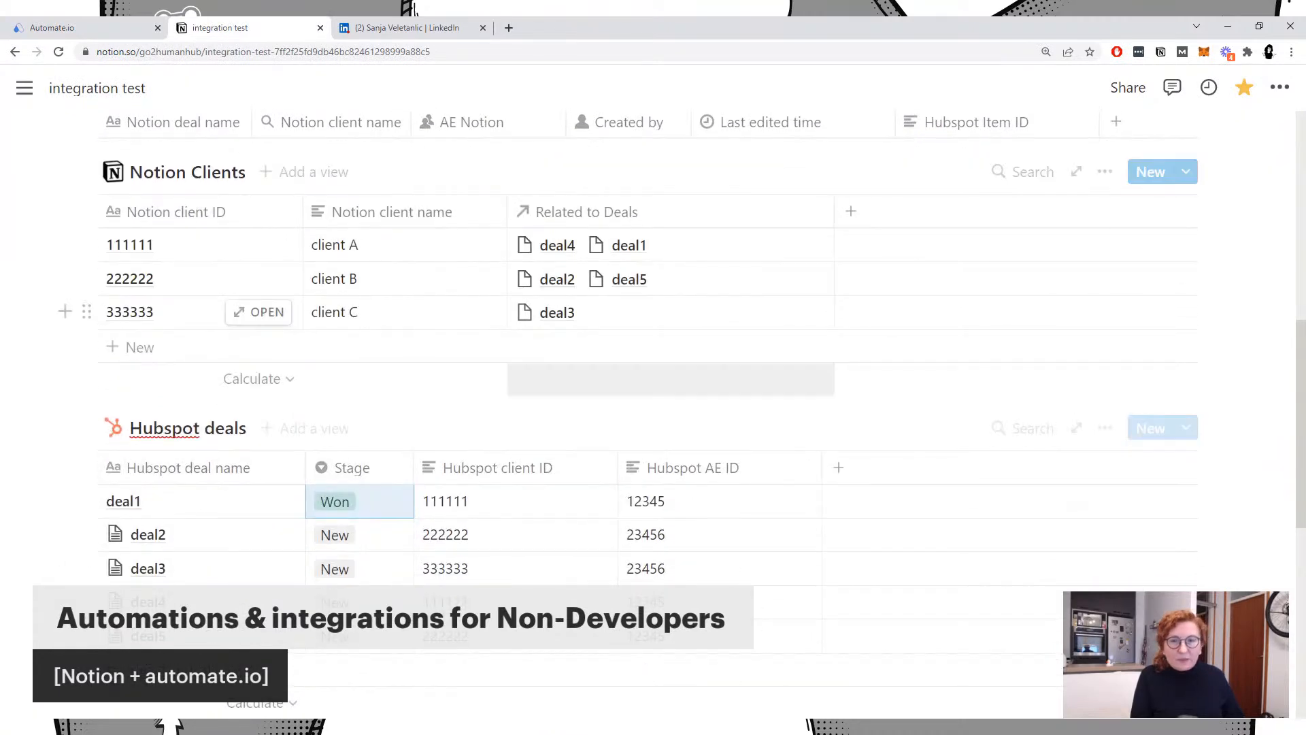
pyautogui.scroll(-2, 651, 353)
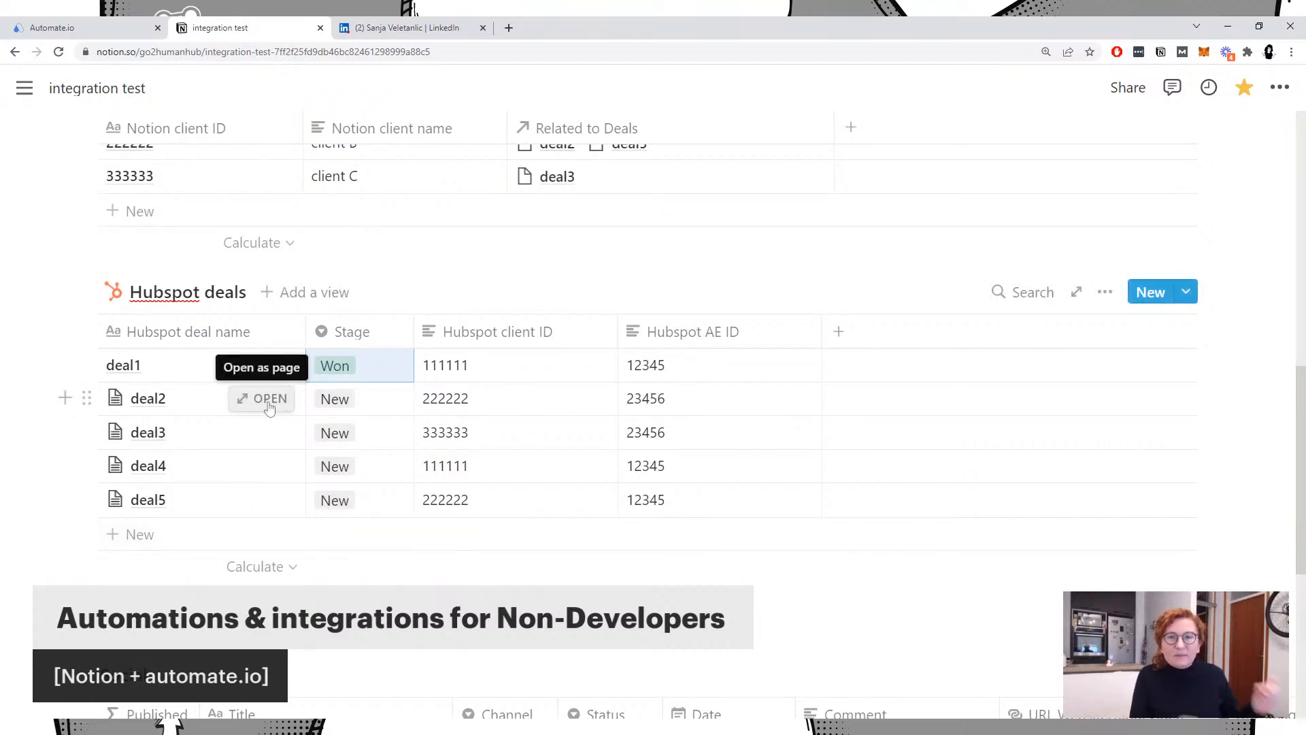
# Step: Return to the bot in Automate.io and review its Notion Deals search action and the two filter conditions
pyautogui.click(102, 26)
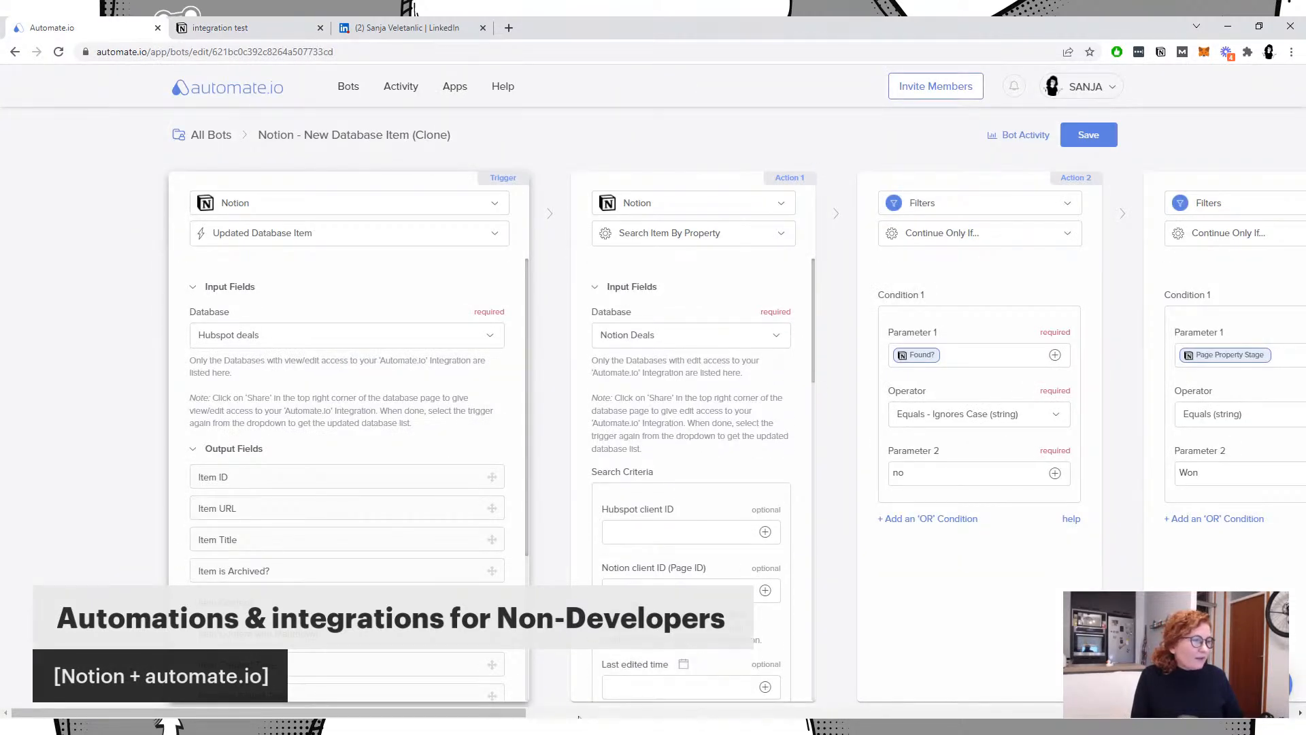
pyautogui.moveTo(272, 712); pyautogui.dragTo(402, 712)
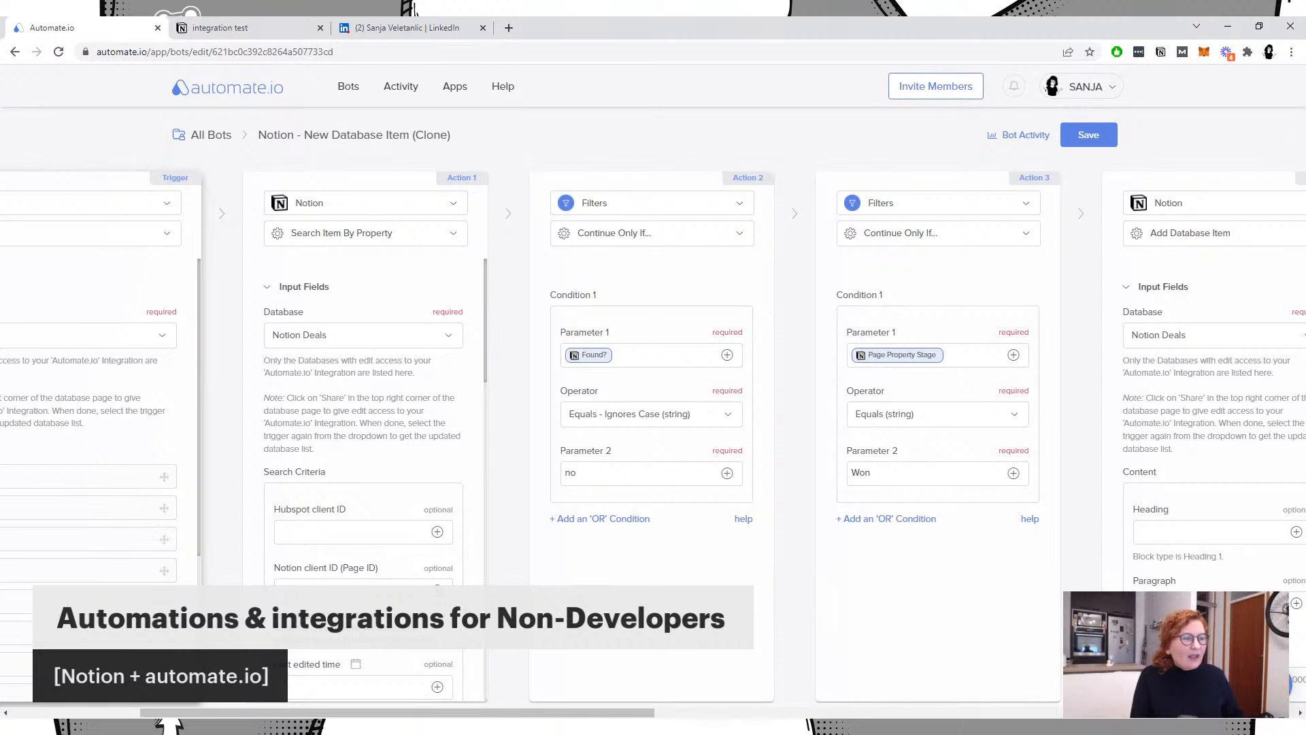
pyautogui.hscroll(-3, 653, 442)
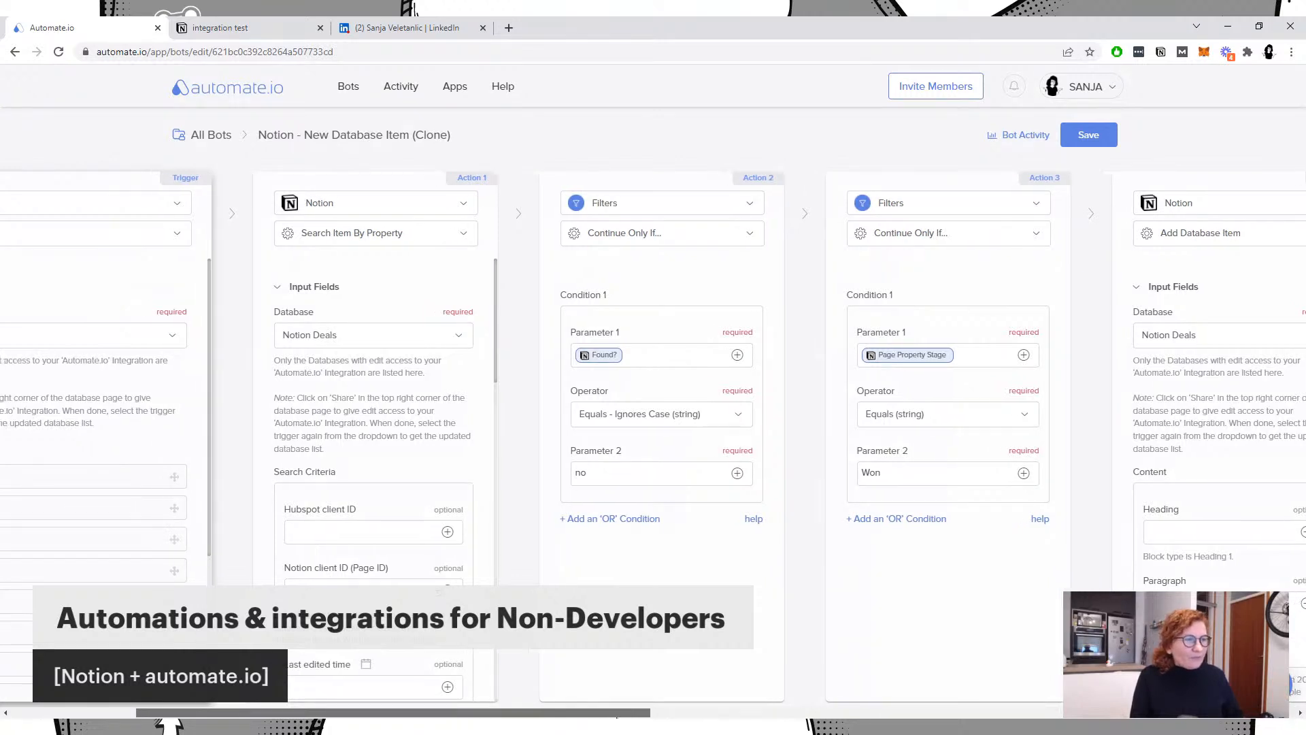
# Step: Switch to the Notion page and look over the Notion Deals table used by the bot's search action
pyautogui.click(223, 31)
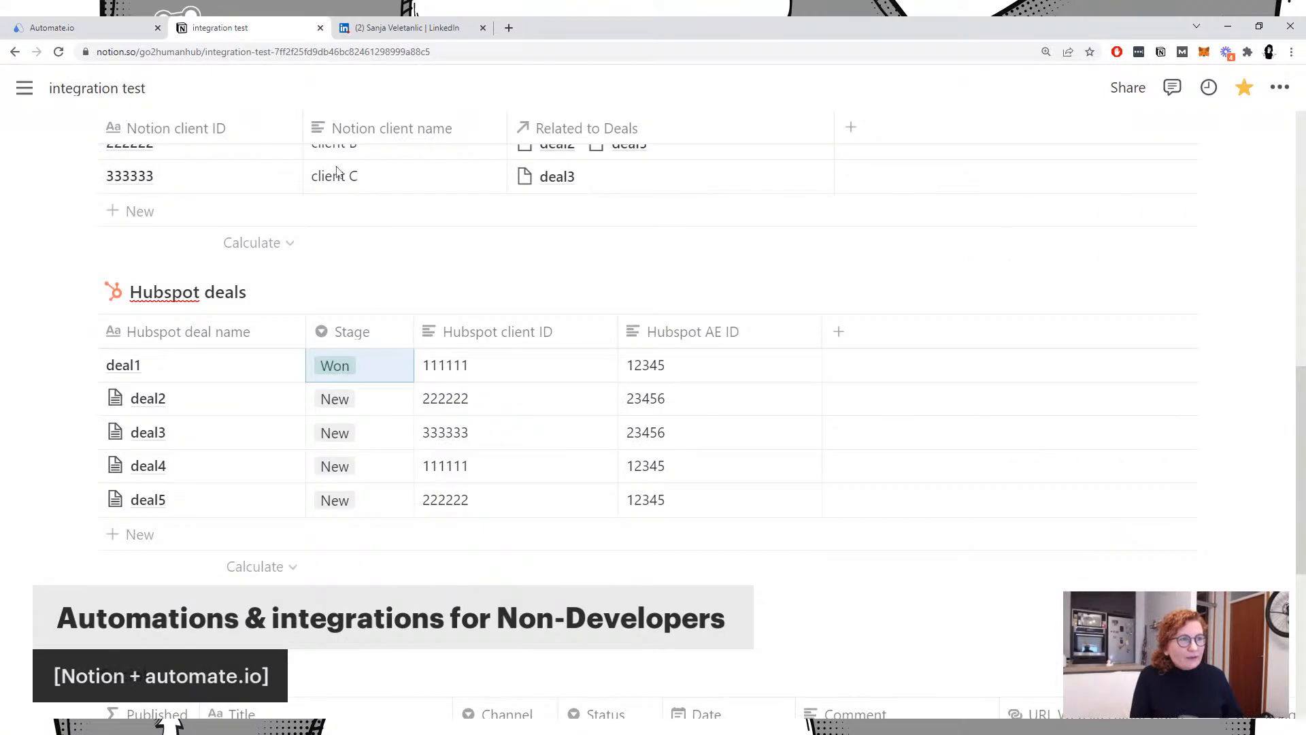
pyautogui.scroll(2, 211, 395)
pyautogui.scroll(5, 211, 397)
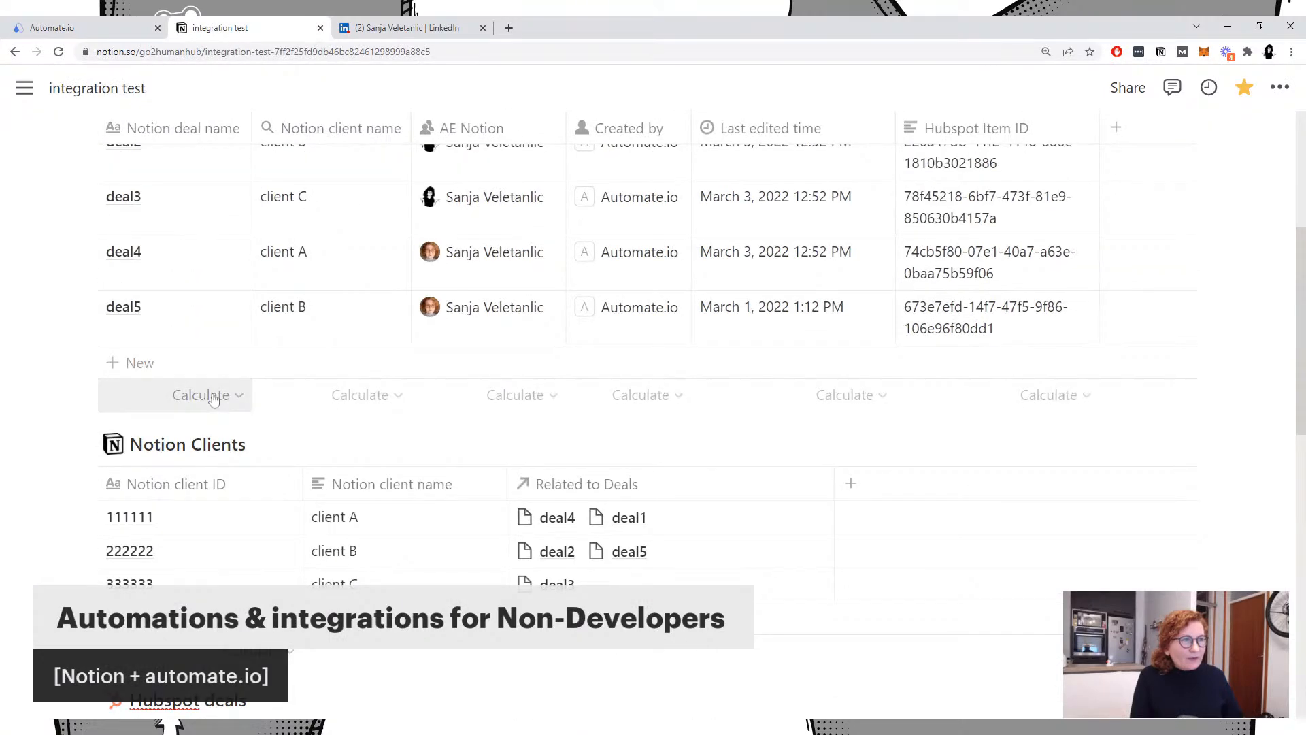
# Step: Look through the Notion Deals, Notion Clients and Hubspot deals tables on the Notion page
pyautogui.scroll(1, 213, 401)
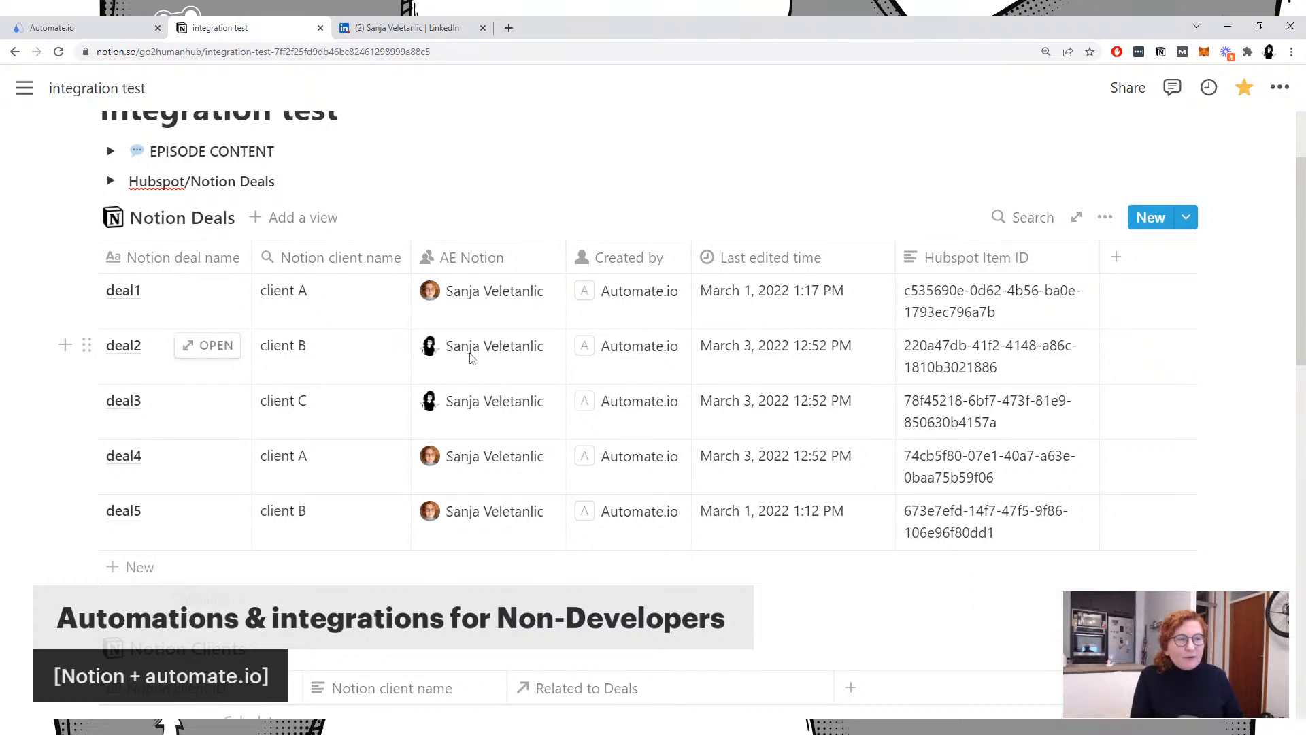
pyautogui.scroll(-2, 473, 358)
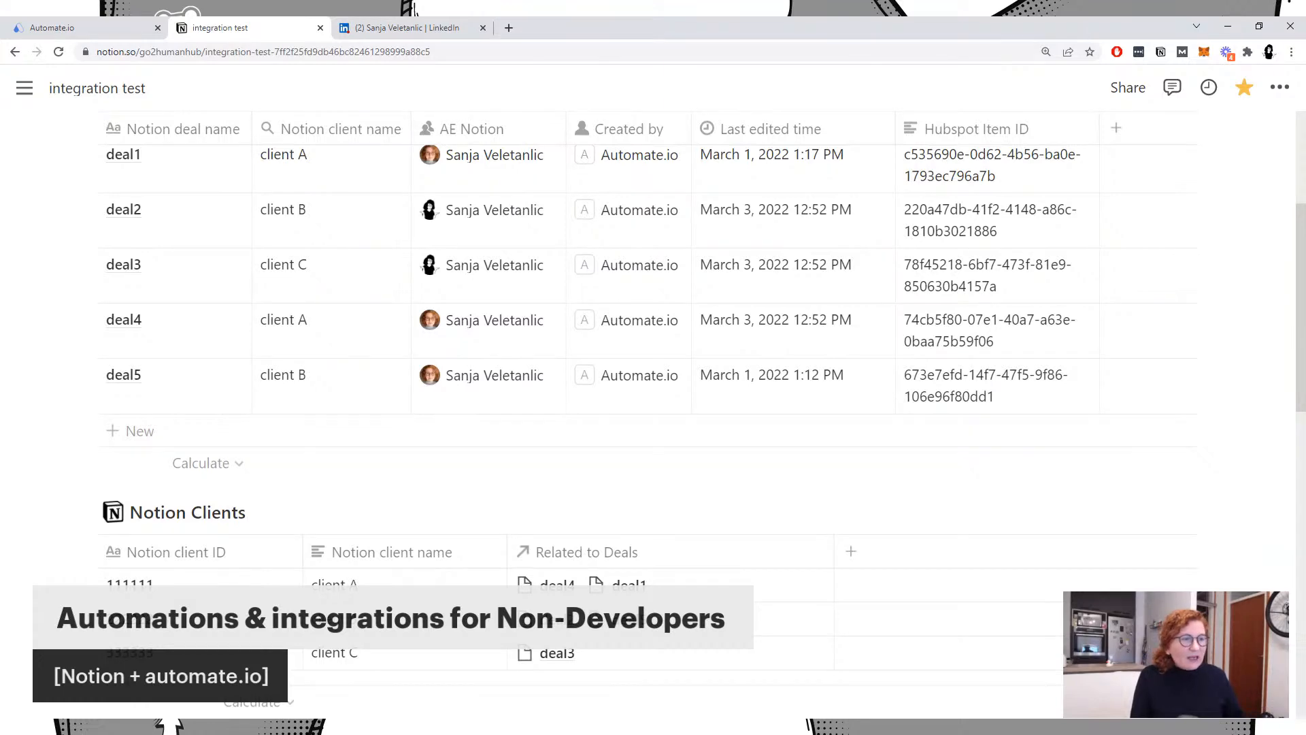
pyautogui.scroll(-2, 463, 362)
pyautogui.scroll(-5, 463, 361)
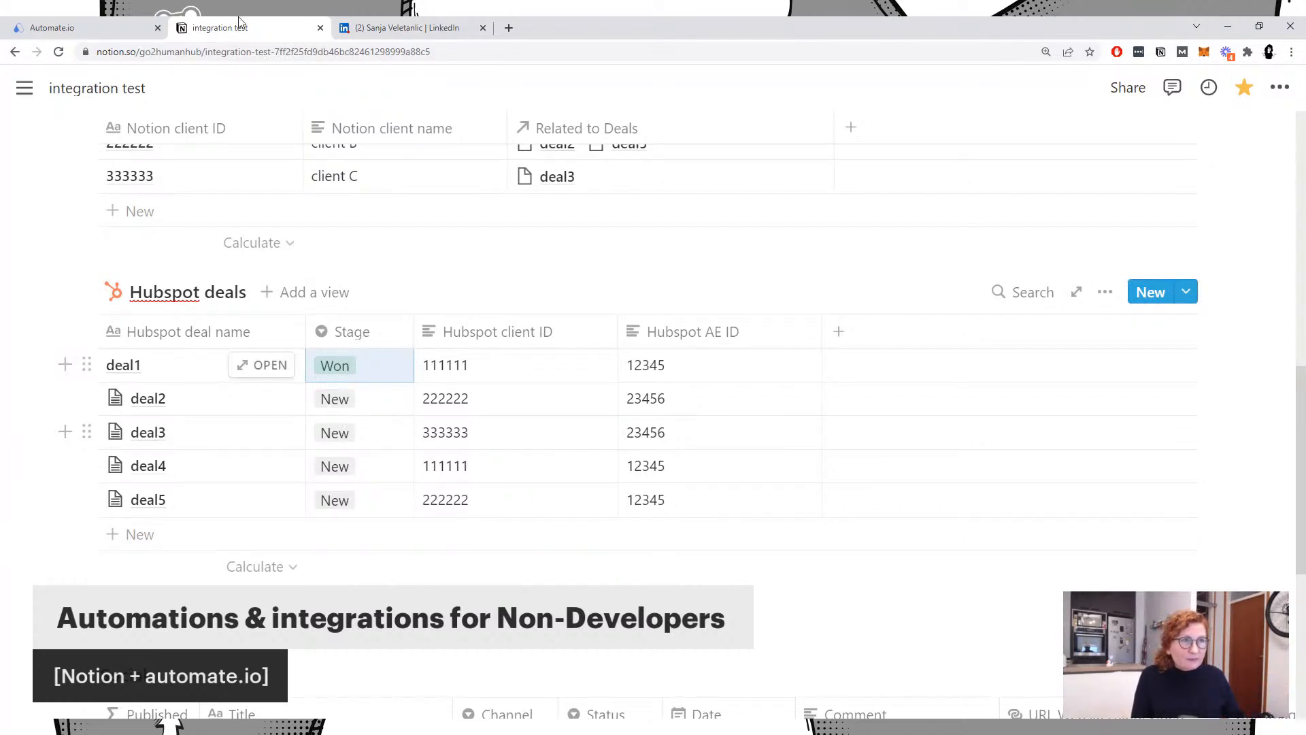
# Step: Switch to Automate.io and examine the bot's two filter conditions, Found? equals no and Page Property Stage equals Won
pyautogui.click(93, 24)
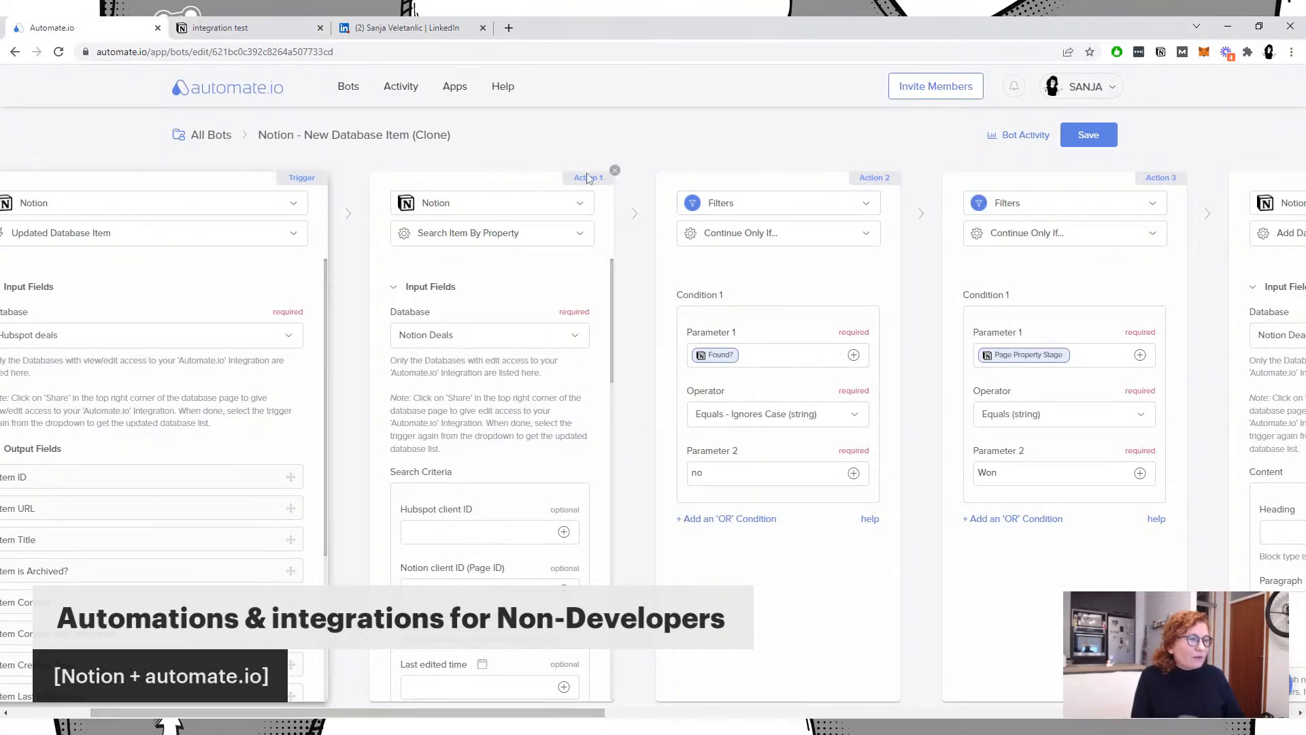
pyautogui.moveTo(627, 216)
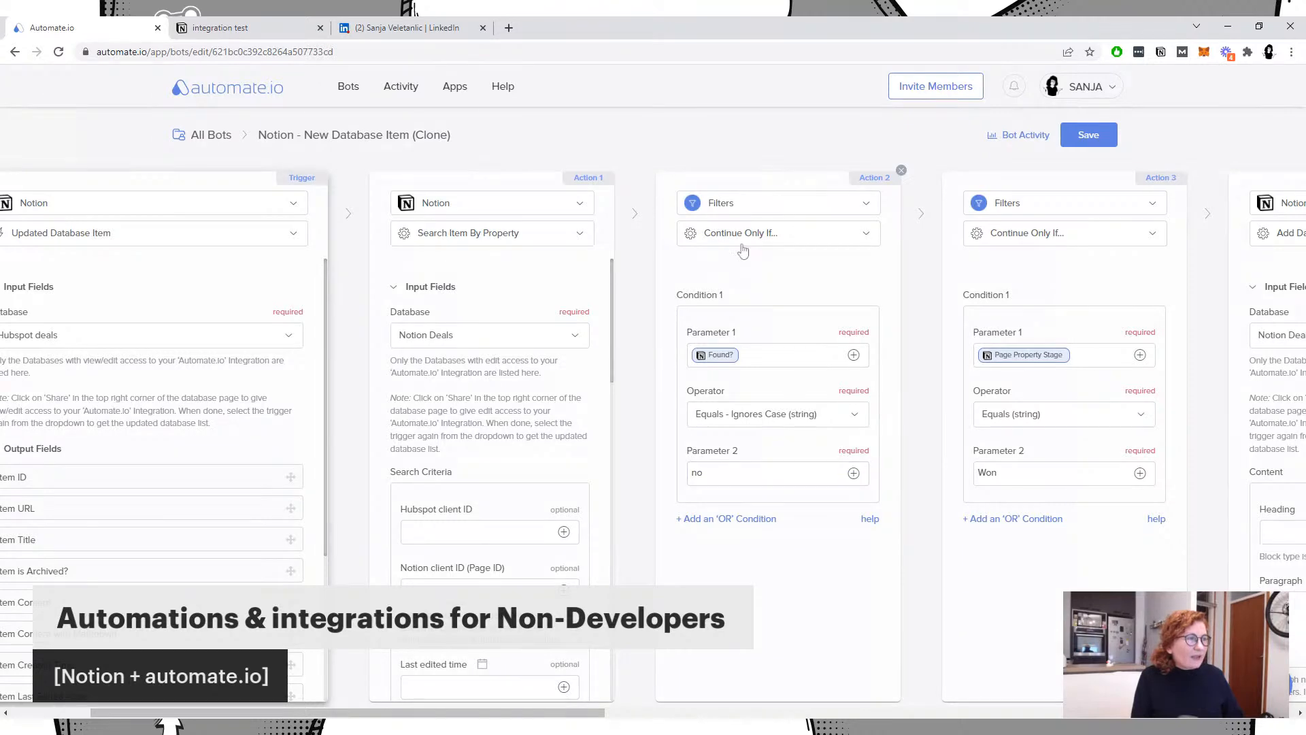
pyautogui.hscroll(7, 653, 436)
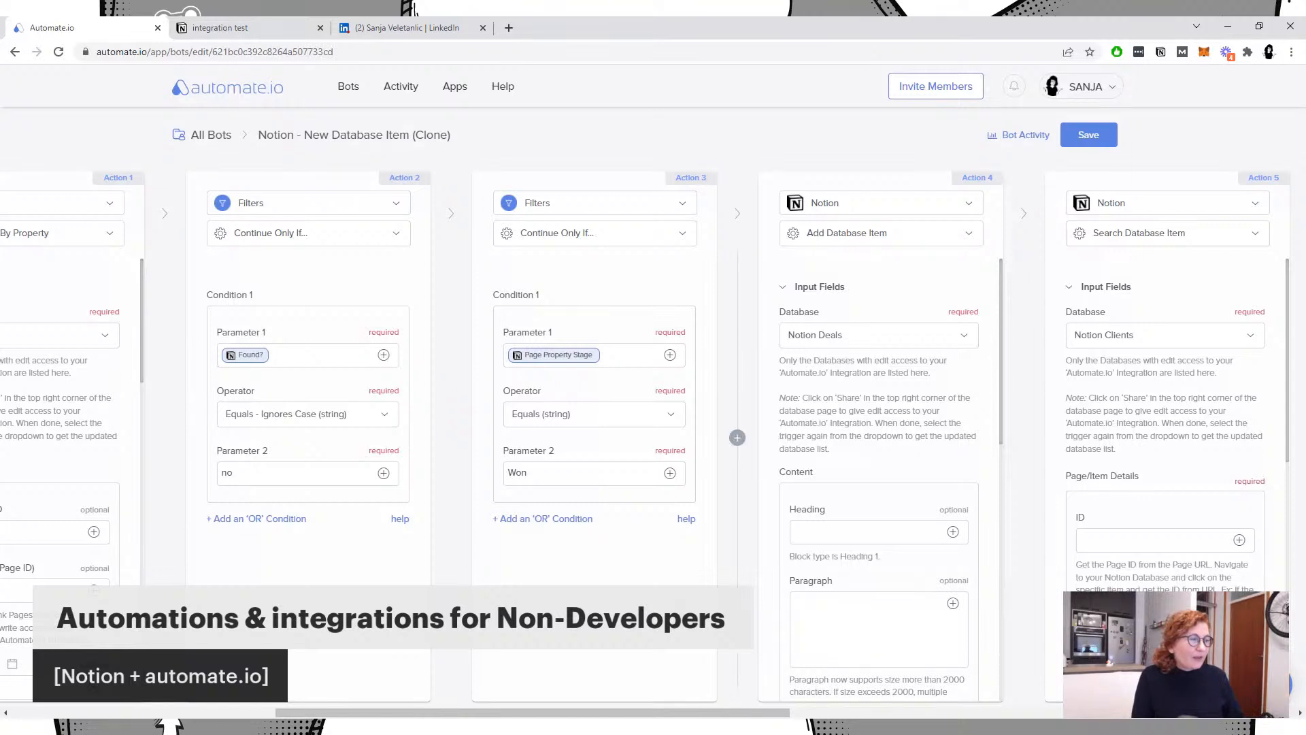
pyautogui.moveTo(600, 714); pyautogui.dragTo(629, 715)
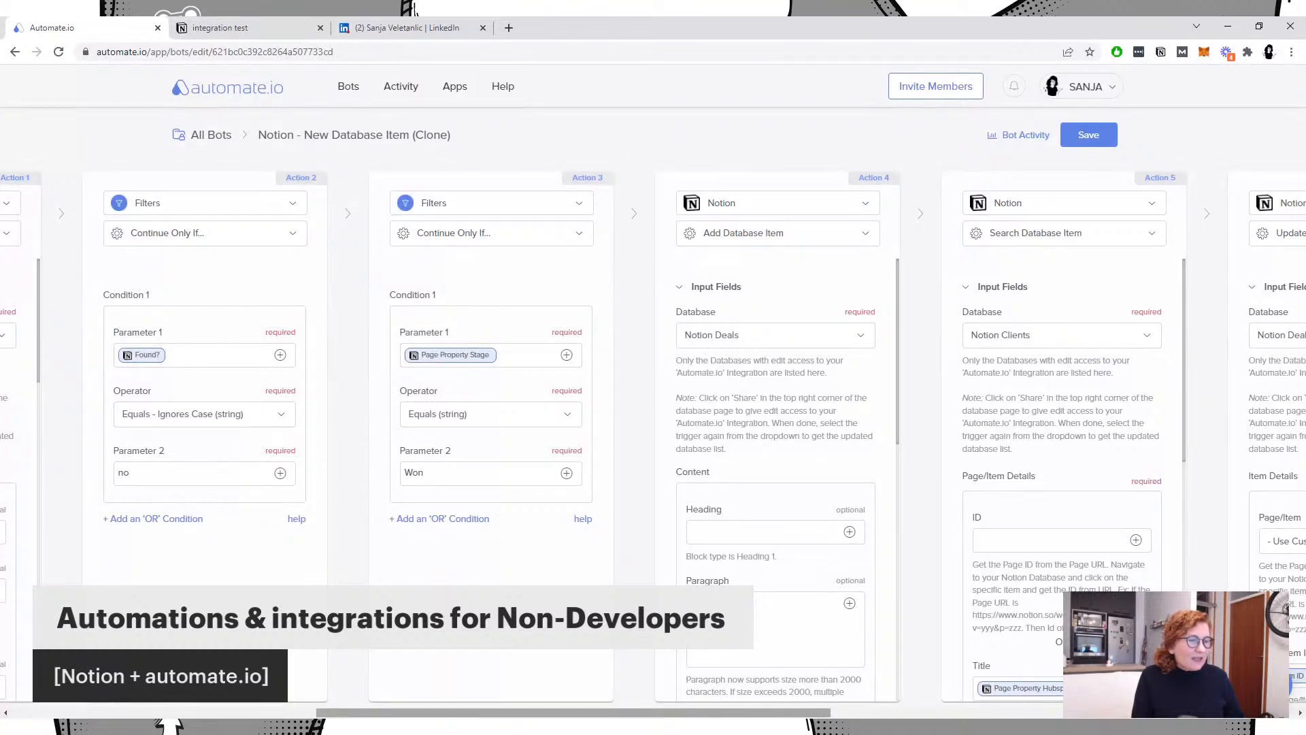
pyautogui.moveTo(586, 715); pyautogui.dragTo(595, 714)
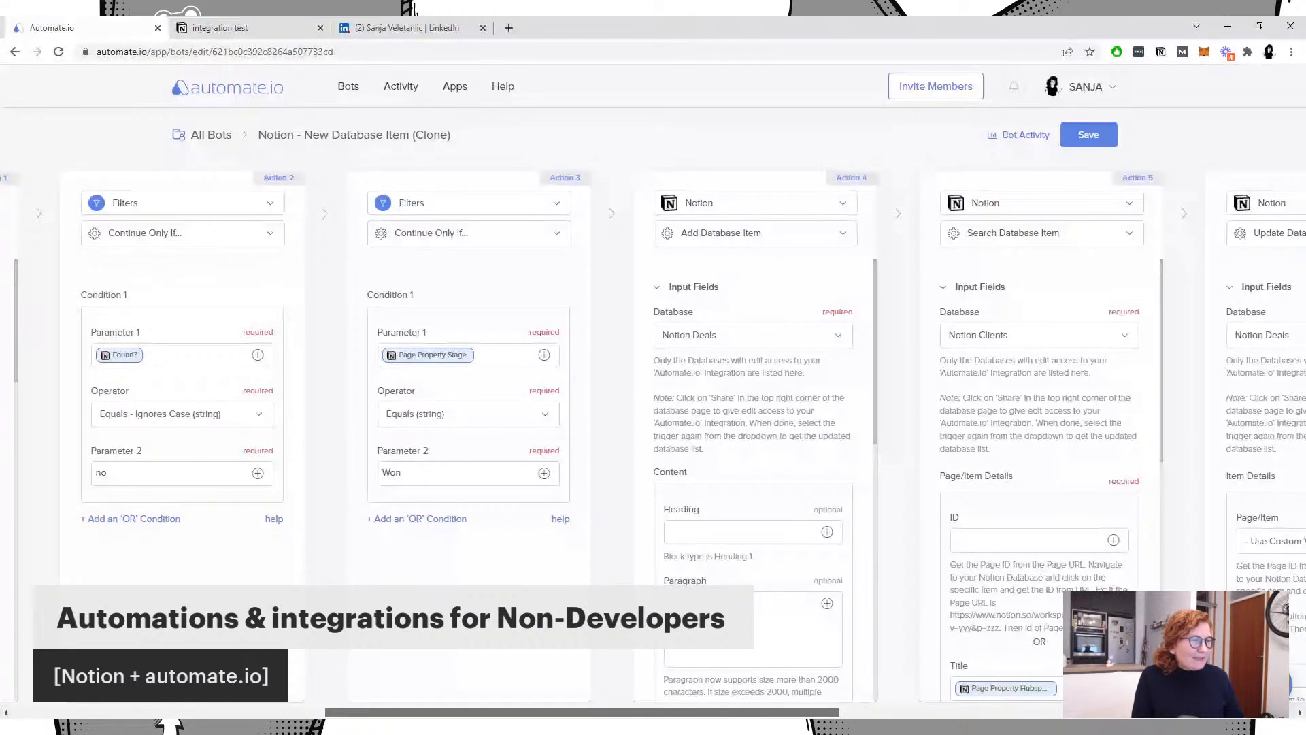
pyautogui.hscroll(-2, 653, 435)
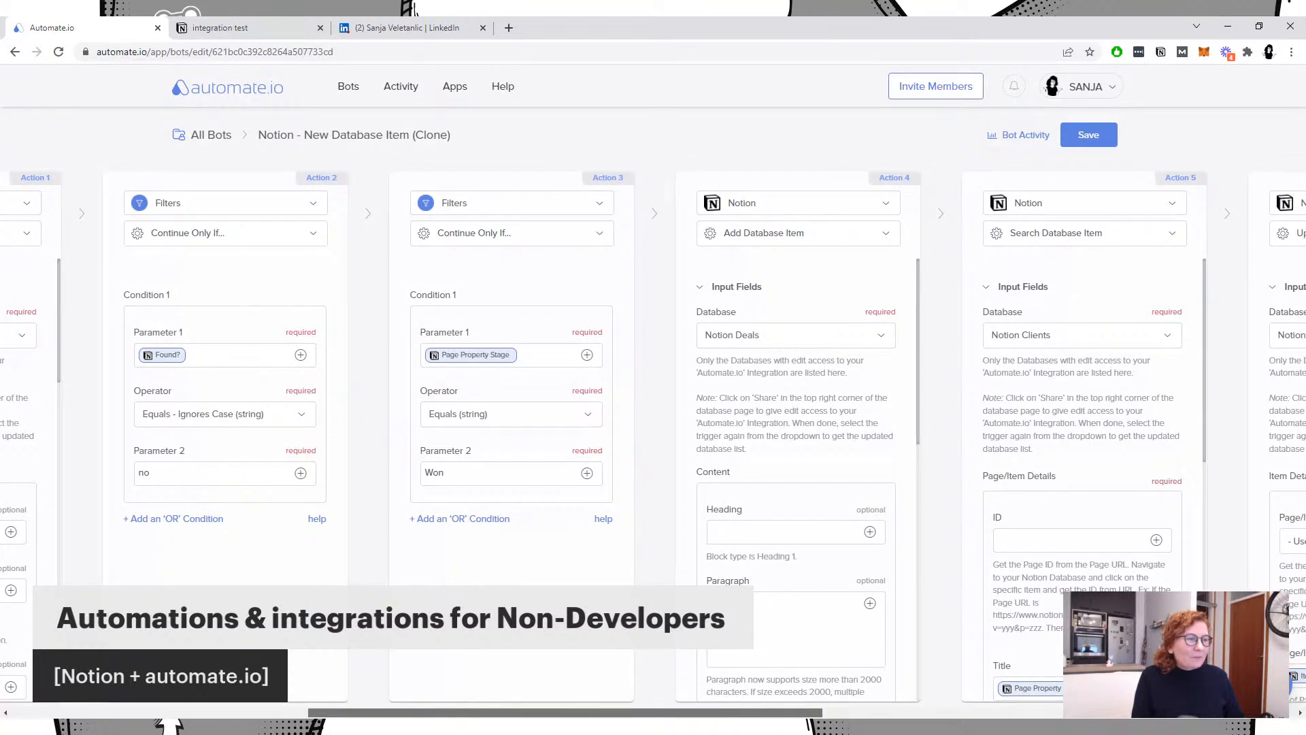
pyautogui.hscroll(2, 598, 715)
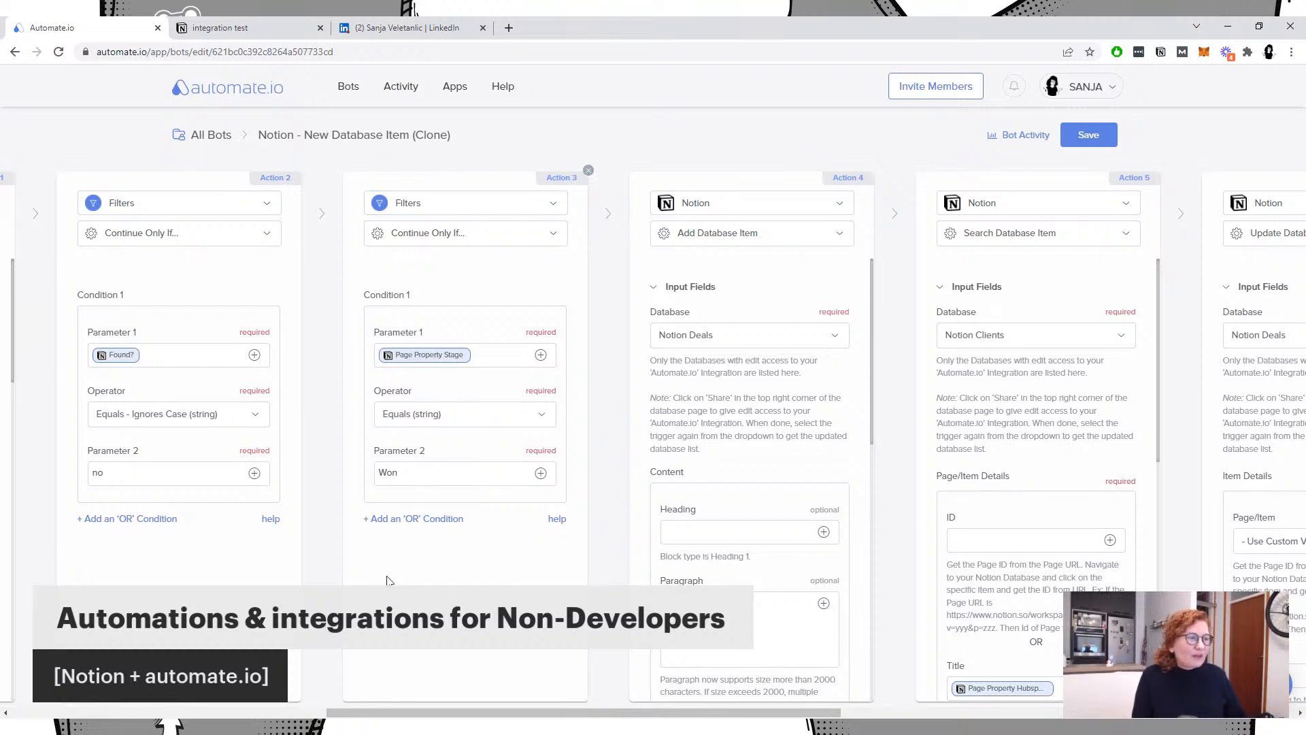
# Step: Go back over the bot's Hubspot deals trigger, its Notion Deals search and the filters that follow
pyautogui.moveTo(448, 714); pyautogui.dragTo(246, 715)
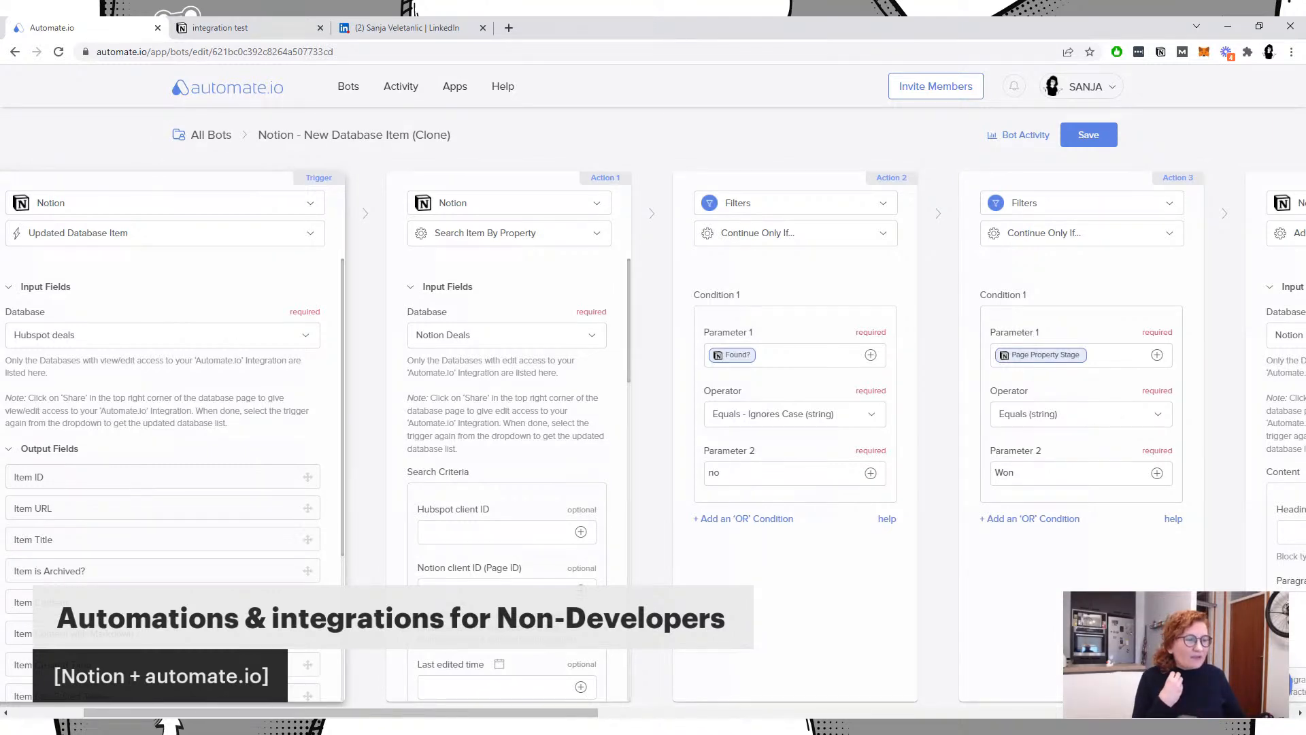
pyautogui.hscroll(1, 653, 442)
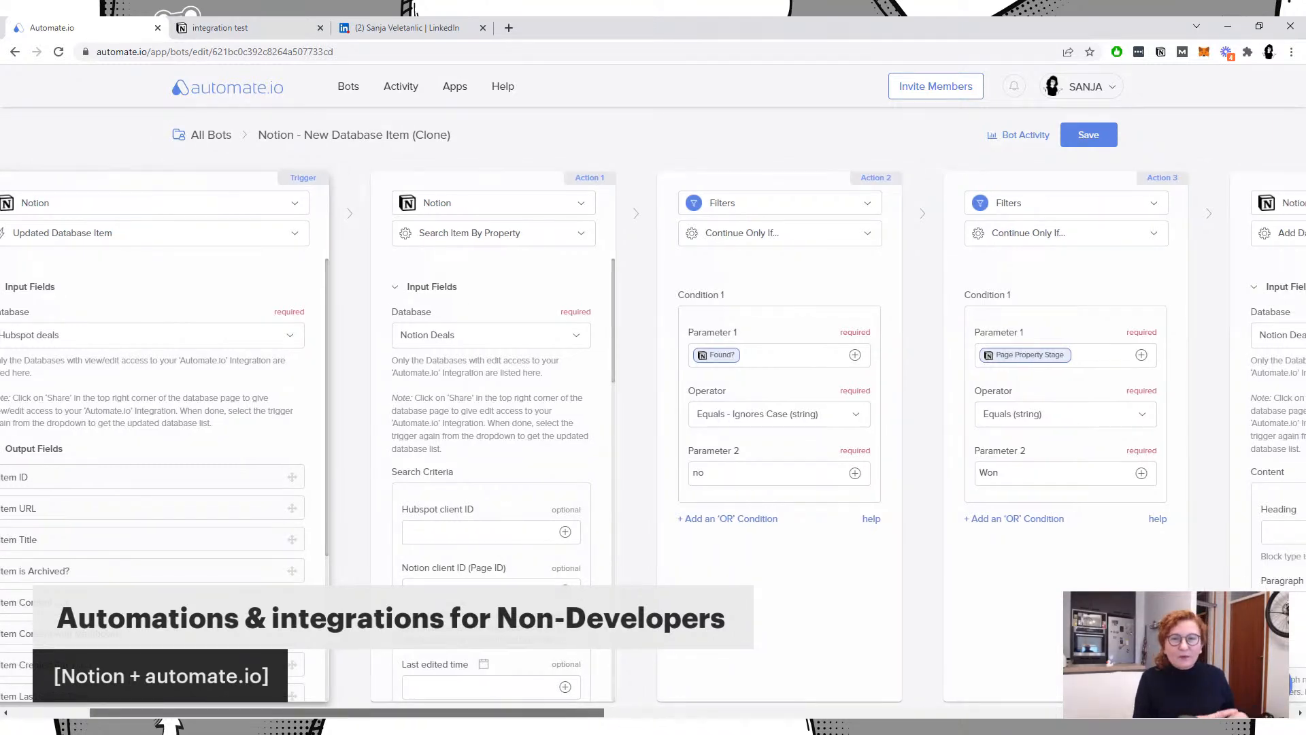
pyautogui.hscroll(5, 653, 442)
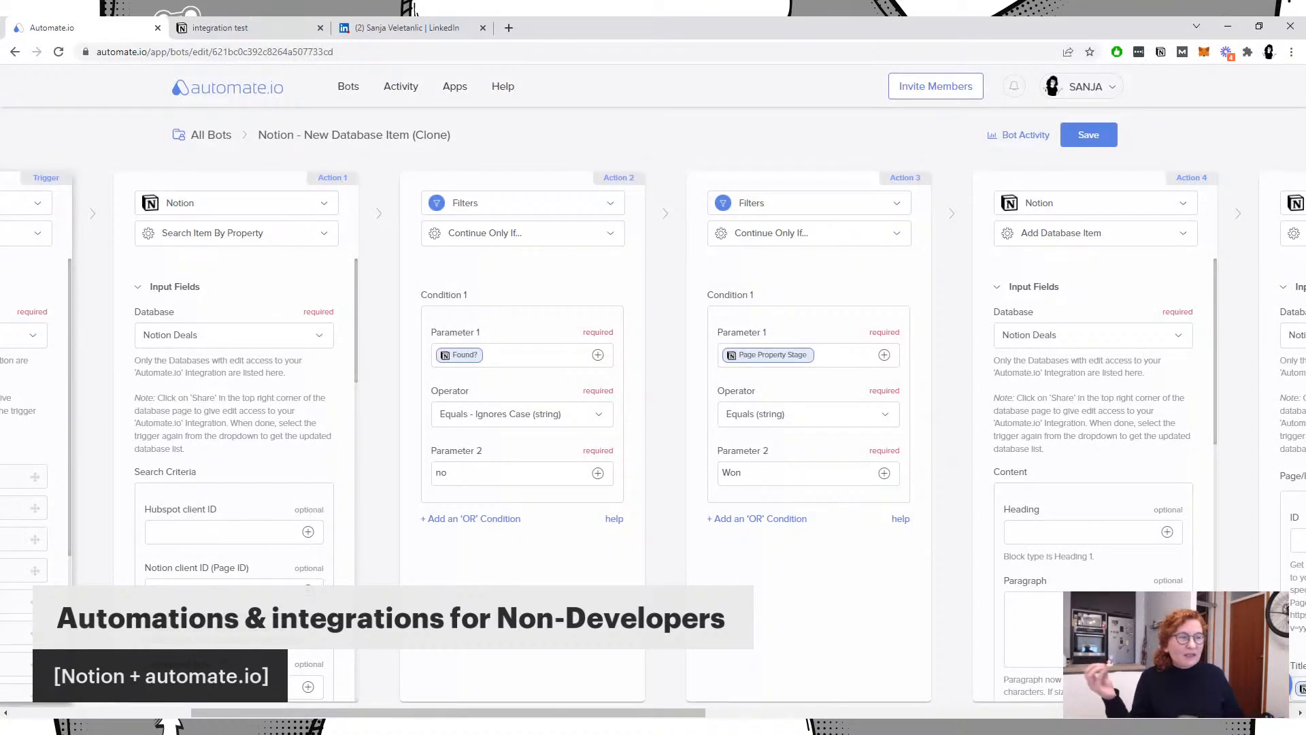
# Step: Review the field mappings of the Add Database Item action for the Notion Deals database
pyautogui.moveTo(665, 712); pyautogui.dragTo(822, 714)
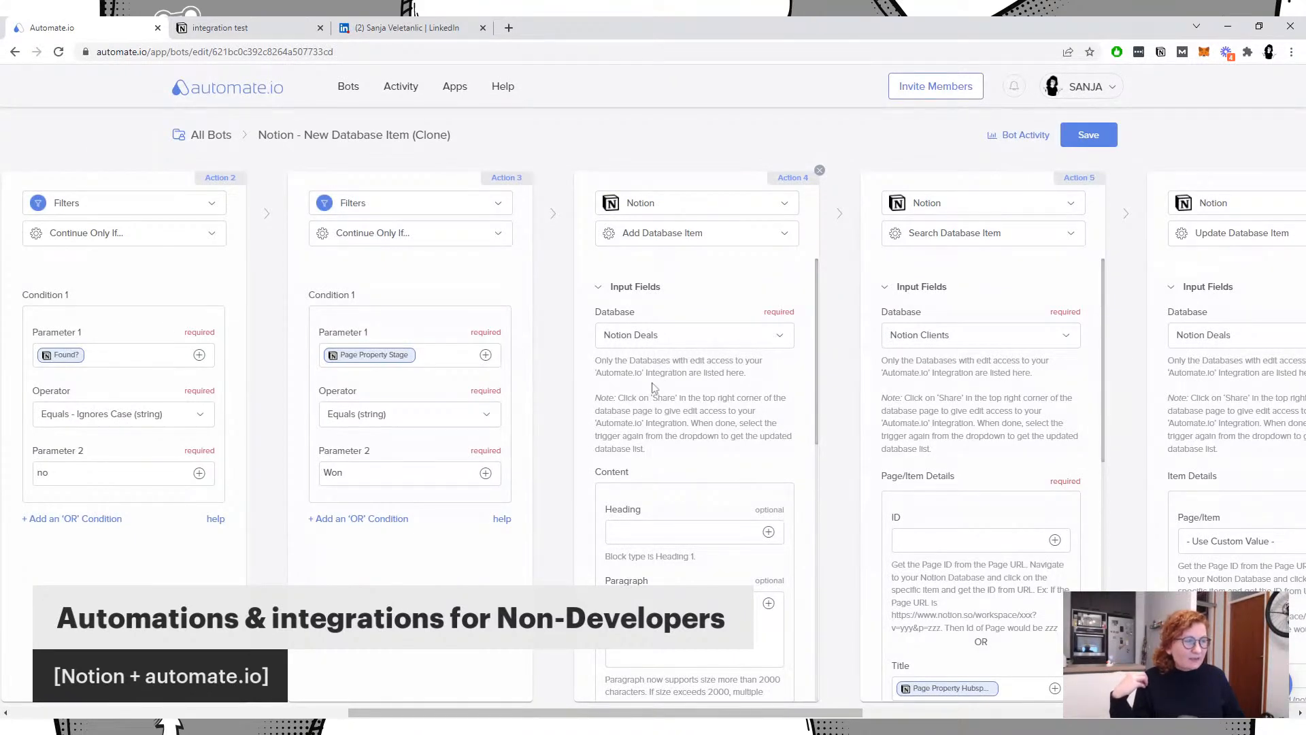
pyautogui.scroll(-1, 651, 388)
pyautogui.scroll(1, 650, 385)
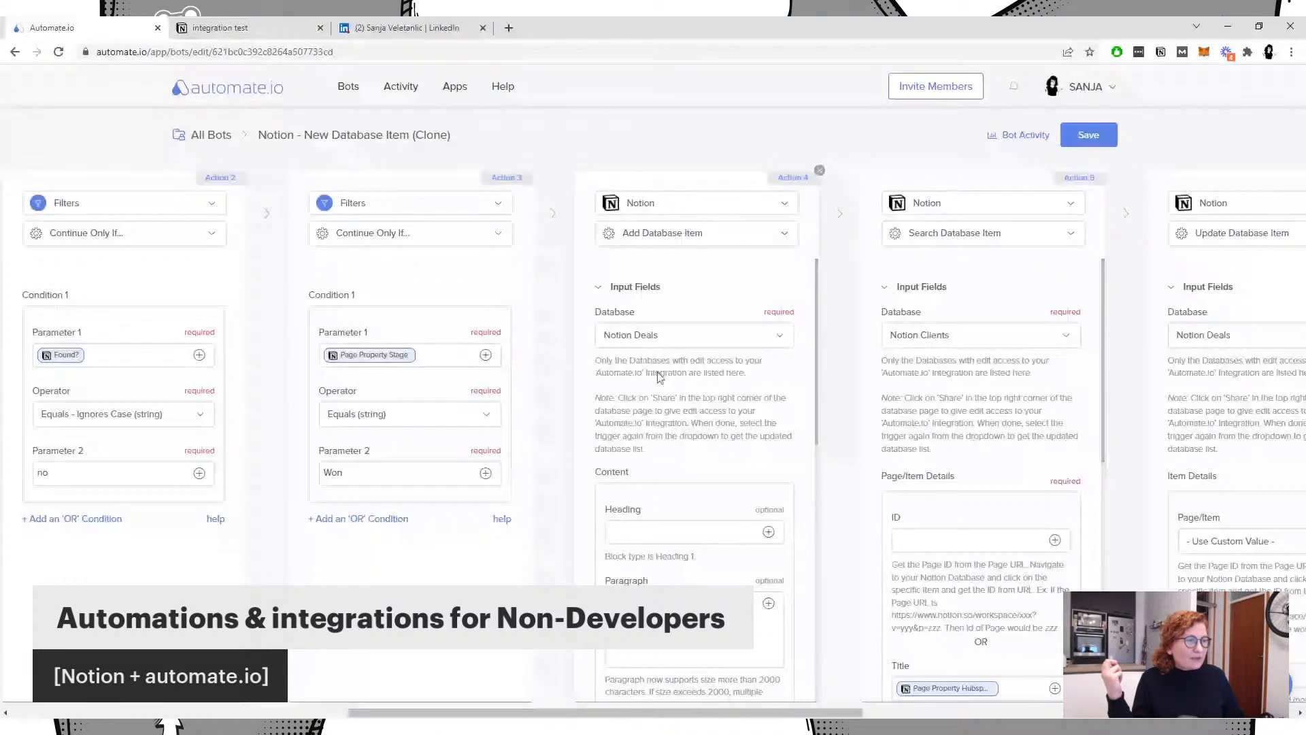
pyautogui.scroll(-6, 693, 476)
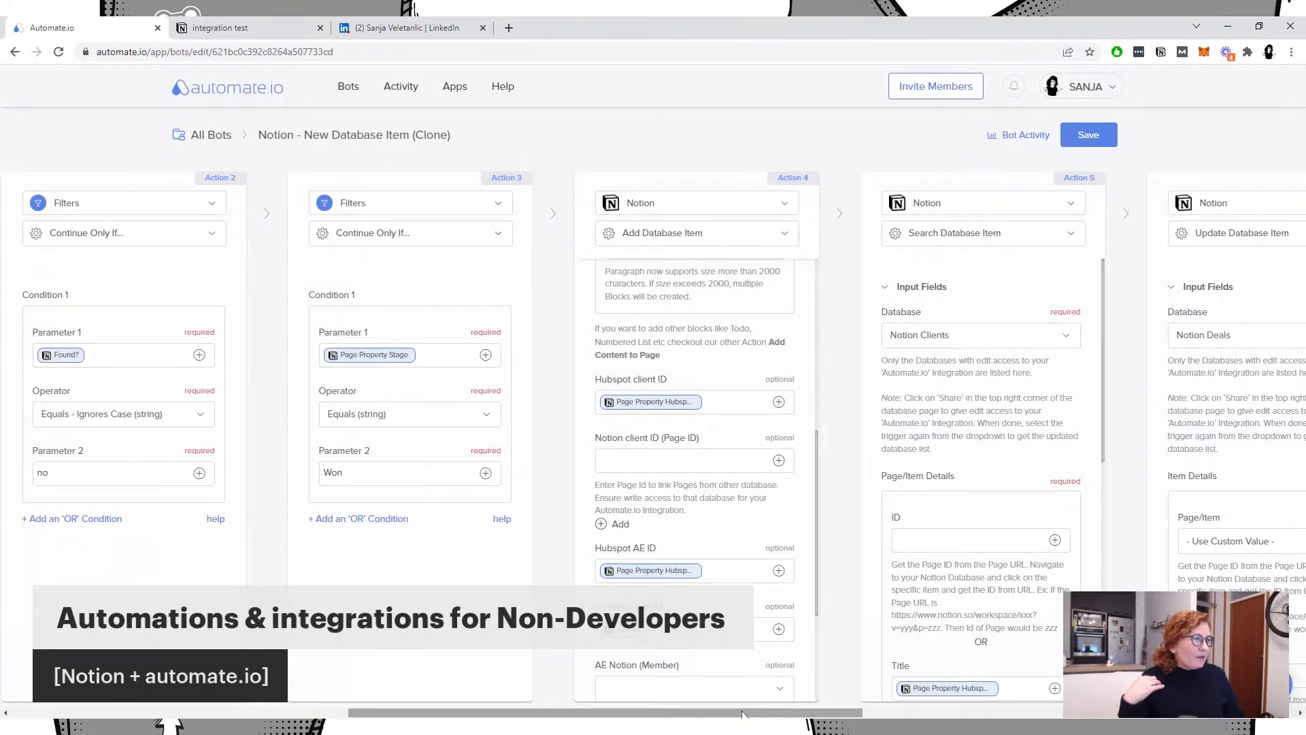
# Step: Switch to the Notion page and check the Notion Deals columns that the bot's add action fills
pyautogui.moveTo(703, 713); pyautogui.dragTo(585, 712)
pyautogui.hotkey('ctrl', 'Tab')
pyautogui.scroll(5, 429, 350)
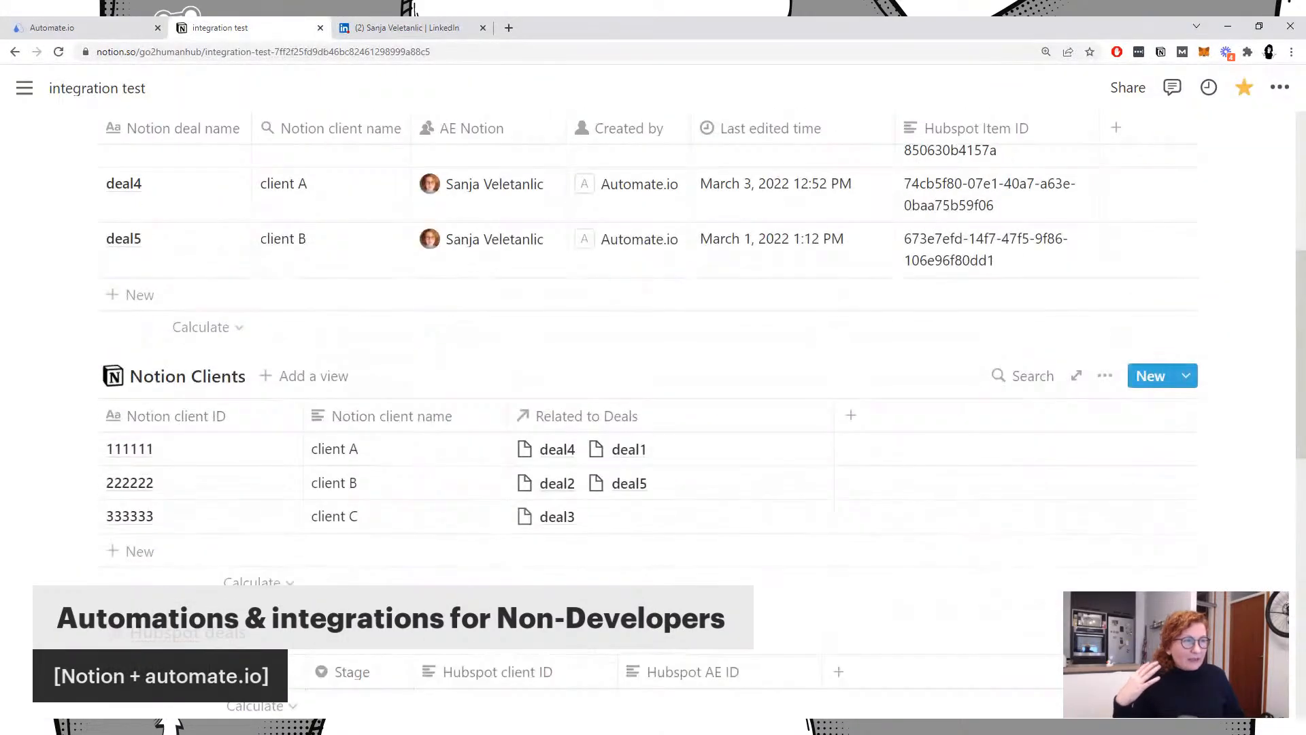
pyautogui.scroll(2, 436, 360)
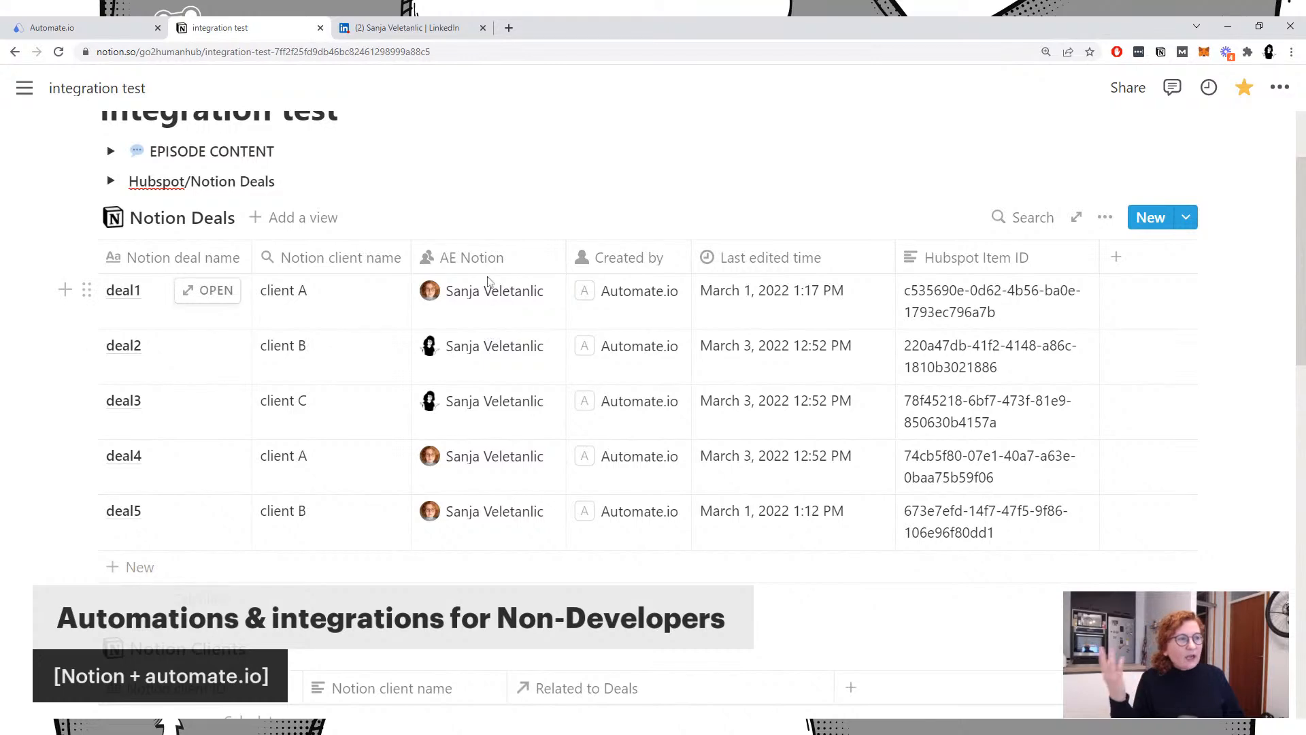
# Step: Return to Automate.io and review the bot's Notion Clients search, Notion Deals update actions and Formatter lookup table
pyautogui.click(40, 27)
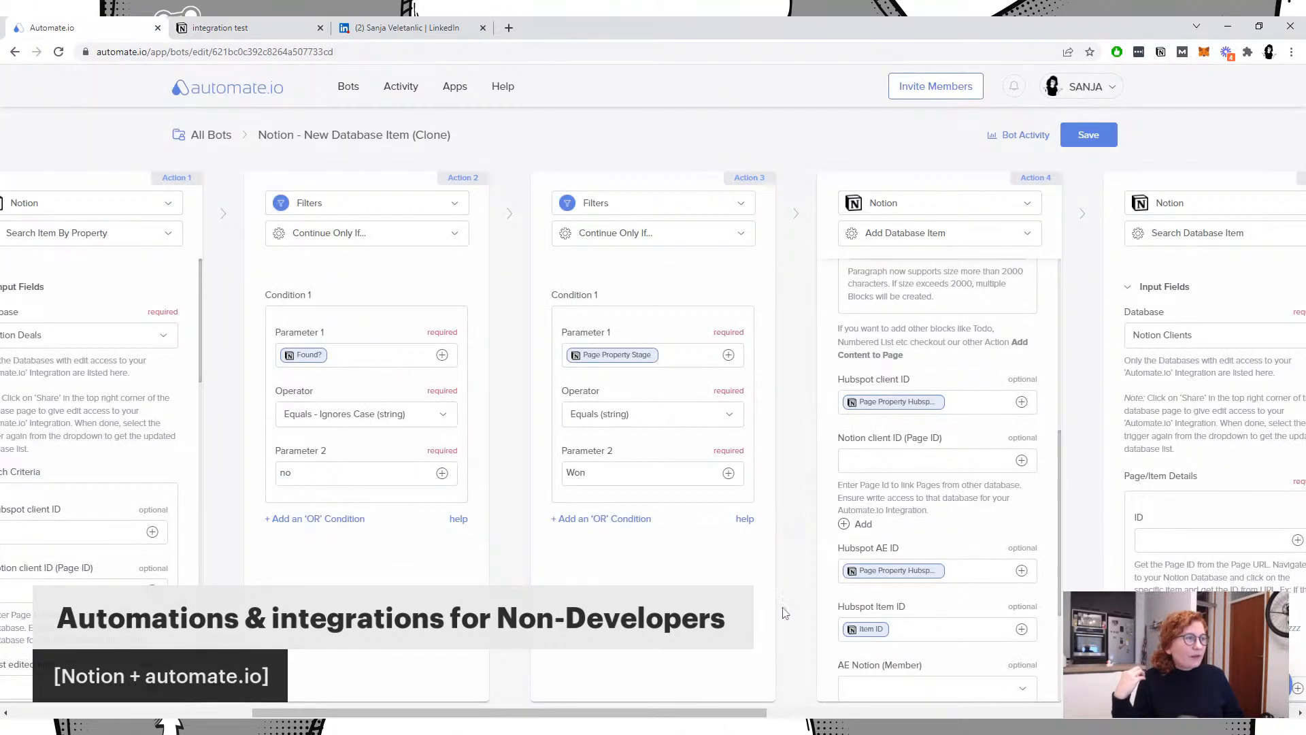
pyautogui.moveTo(668, 713); pyautogui.dragTo(941, 714)
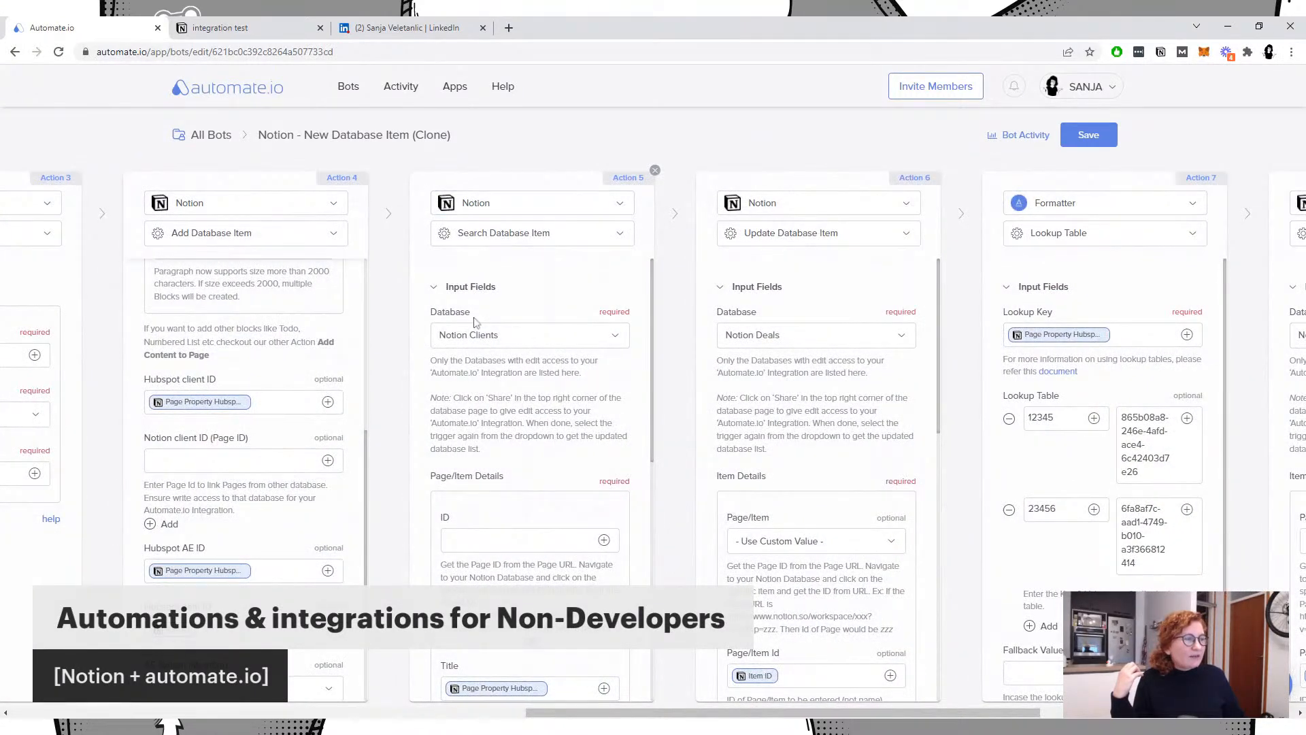
pyautogui.scroll(-2, 474, 333)
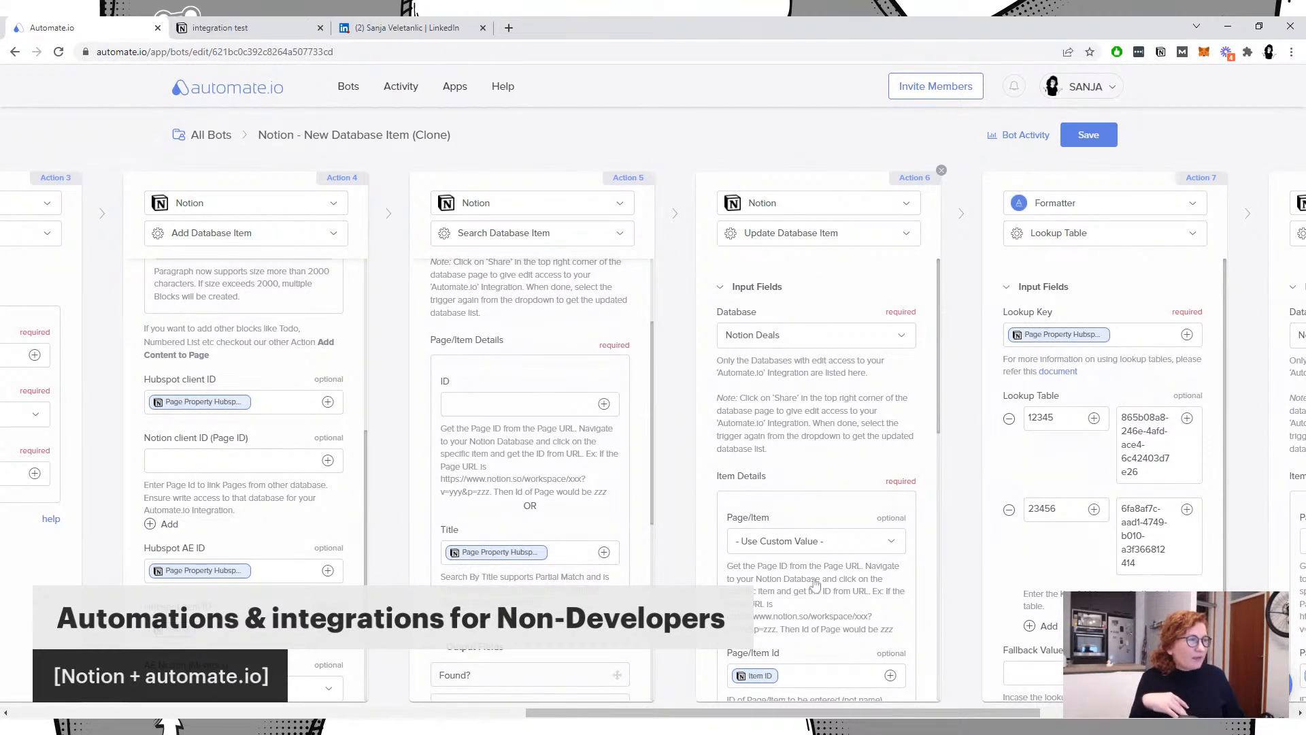
pyautogui.moveTo(748, 713); pyautogui.dragTo(950, 712)
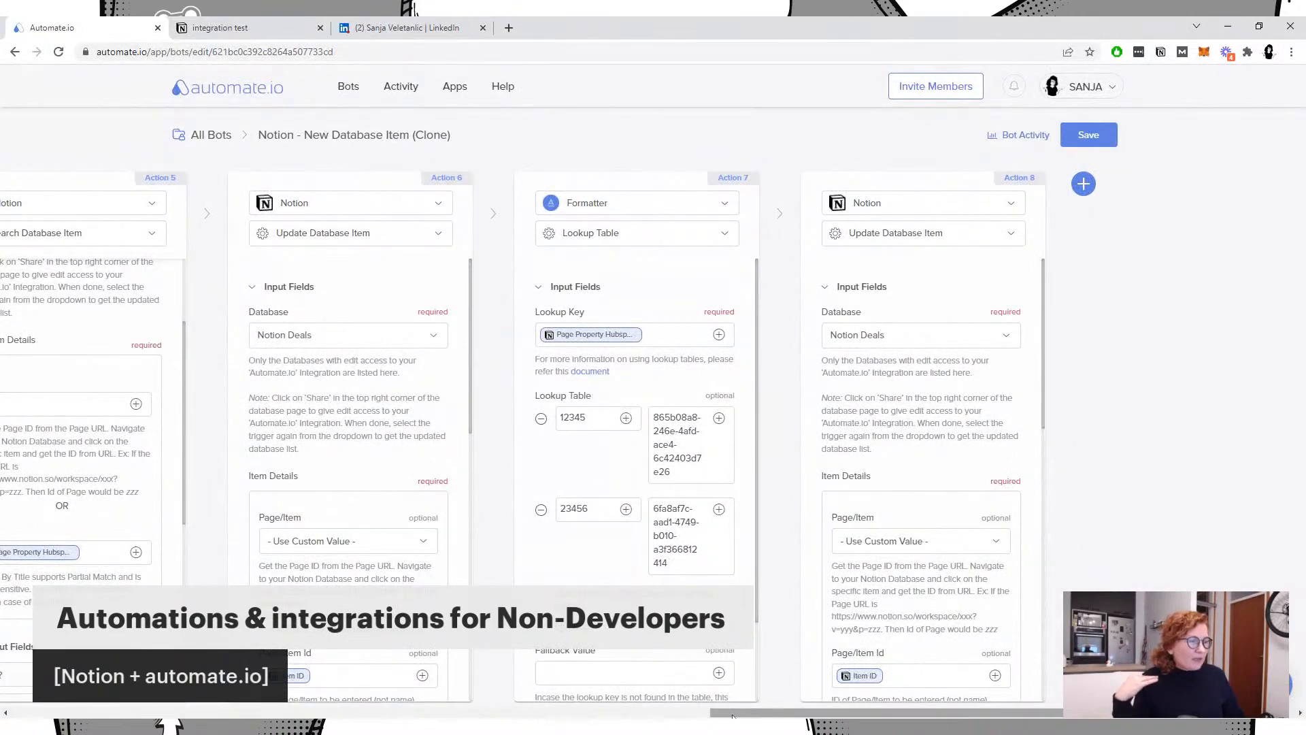
pyautogui.moveTo(733, 712); pyautogui.dragTo(789, 714)
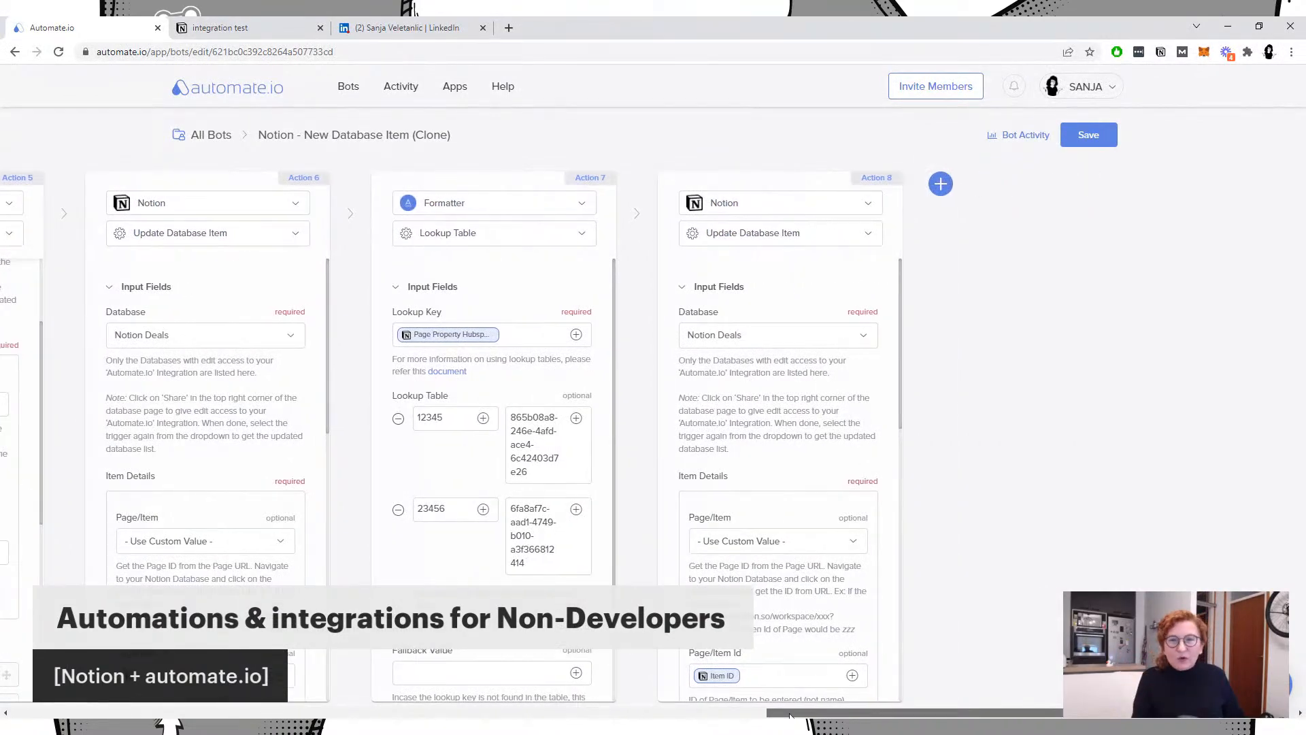
# Step: Save the bot and open the list of all bots
pyautogui.moveTo(789, 713); pyautogui.dragTo(172, 714)
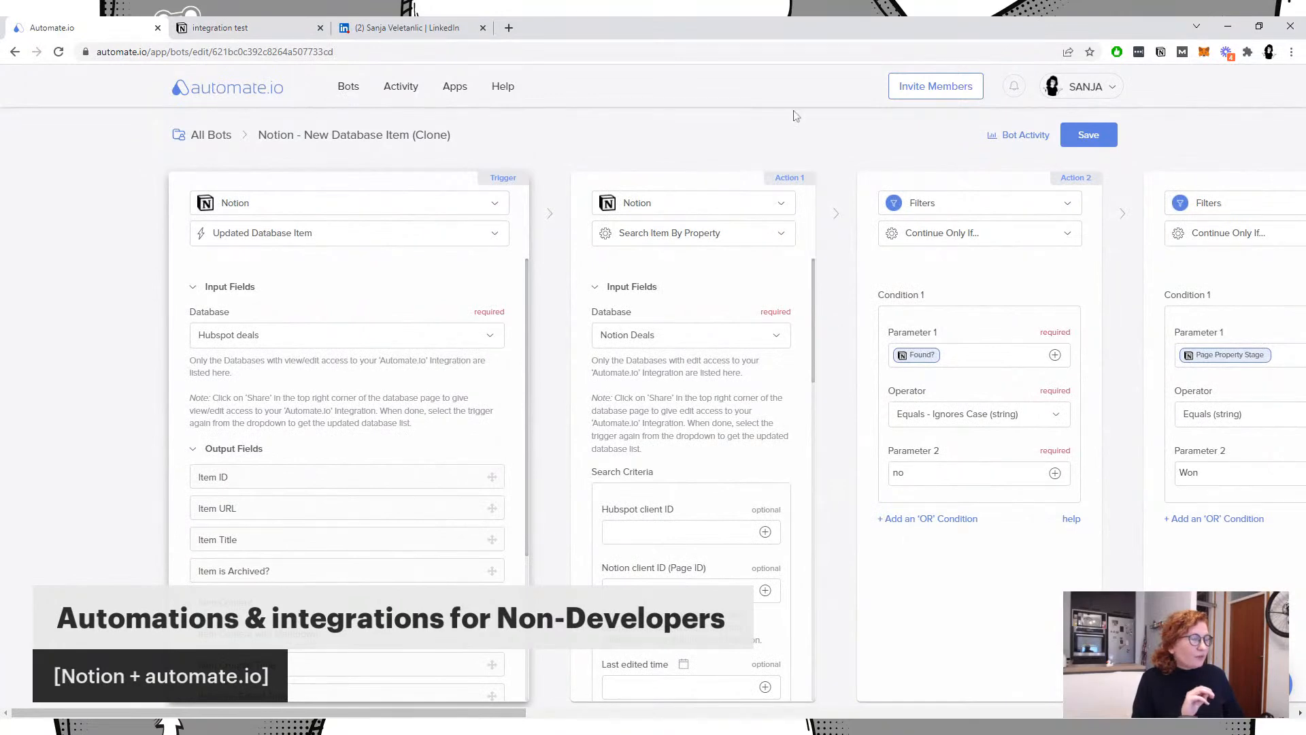
pyautogui.click(1075, 138)
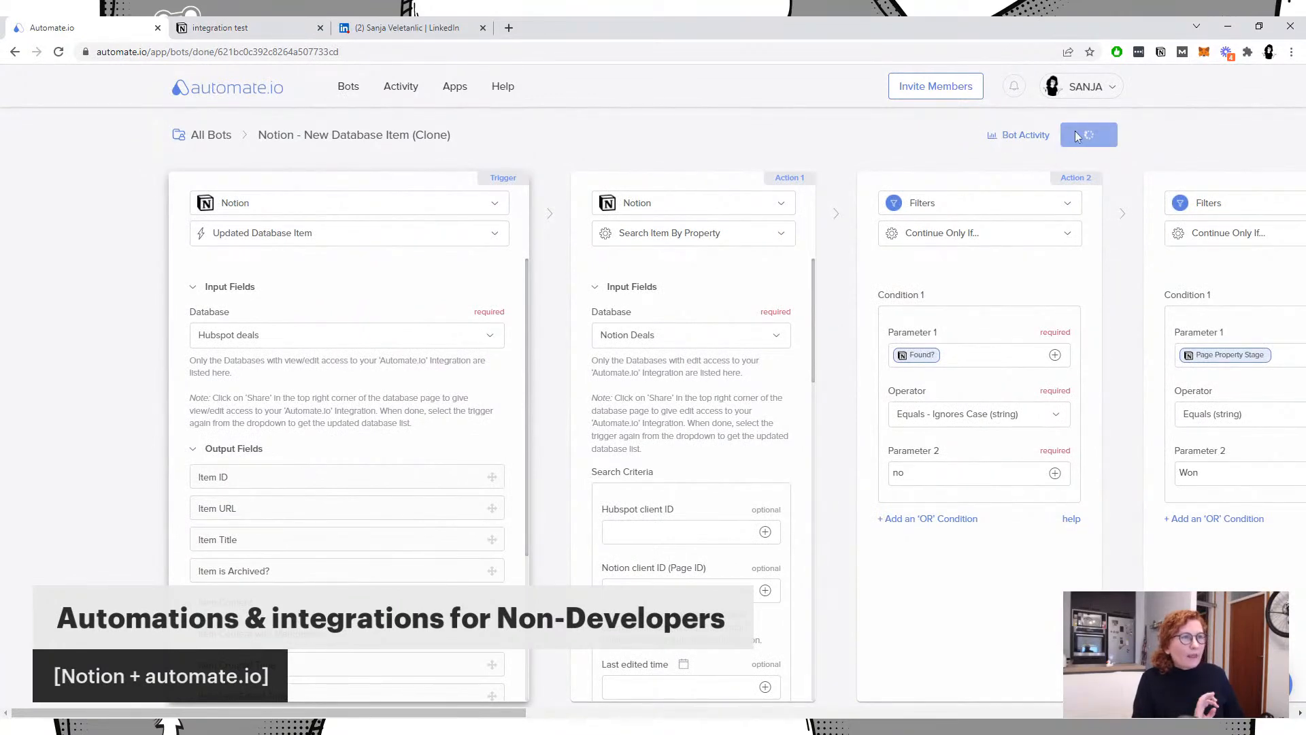
pyautogui.click(348, 87)
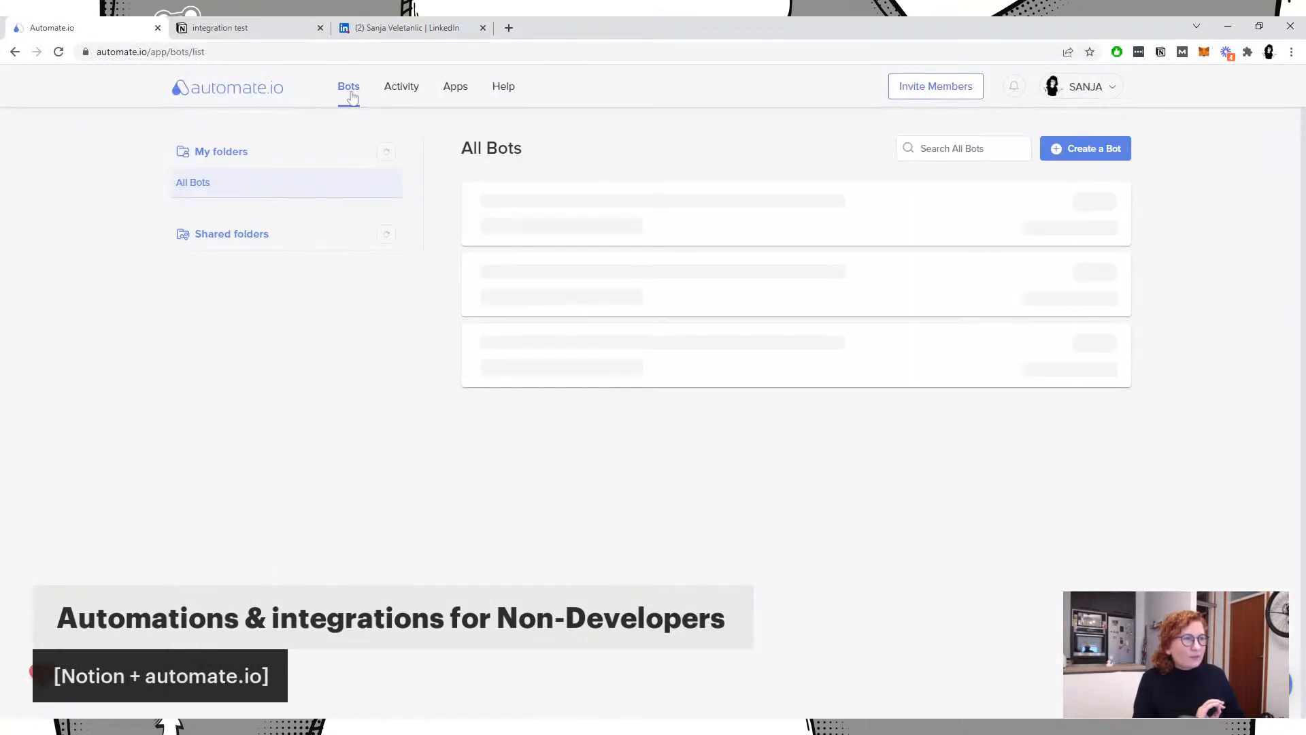
# Step: Switch to the Notion page and compare the stages in Hubspot deals with the entries in Notion Deals
pyautogui.click(292, 26)
pyautogui.scroll(-8, 207, 395)
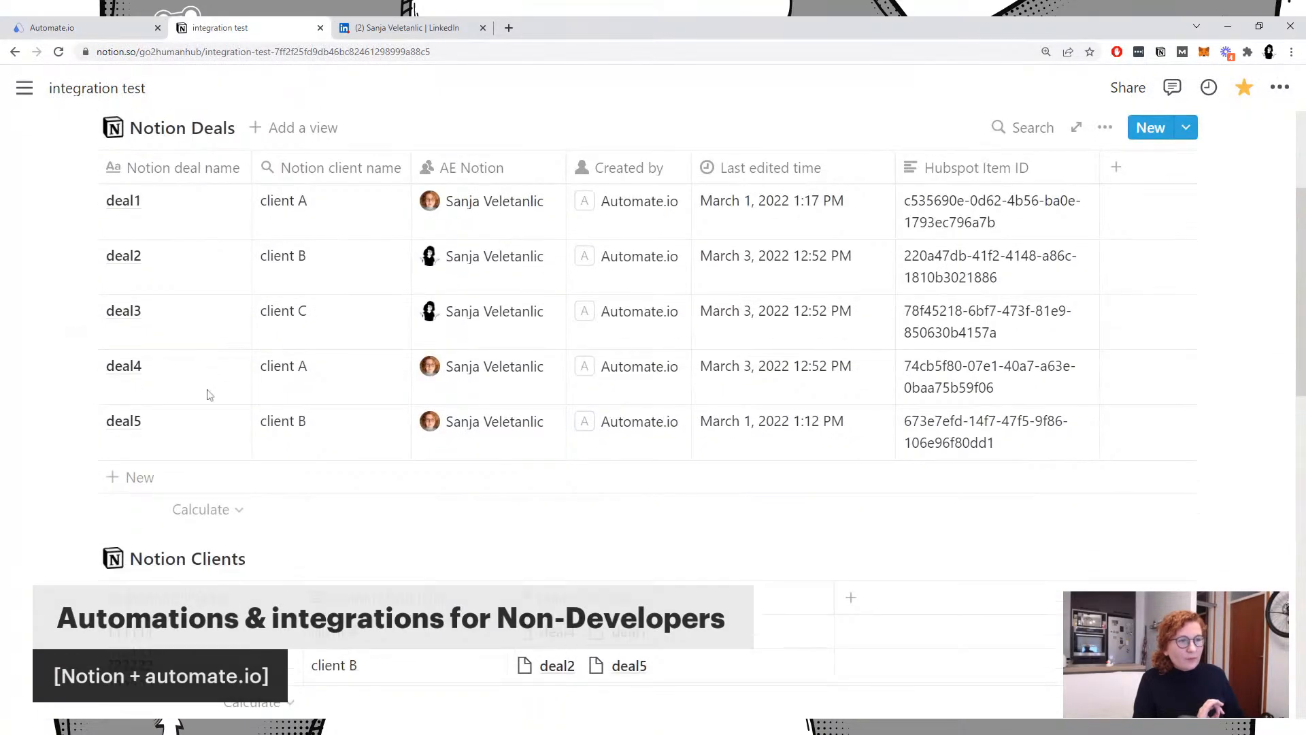
pyautogui.scroll(-1, 207, 396)
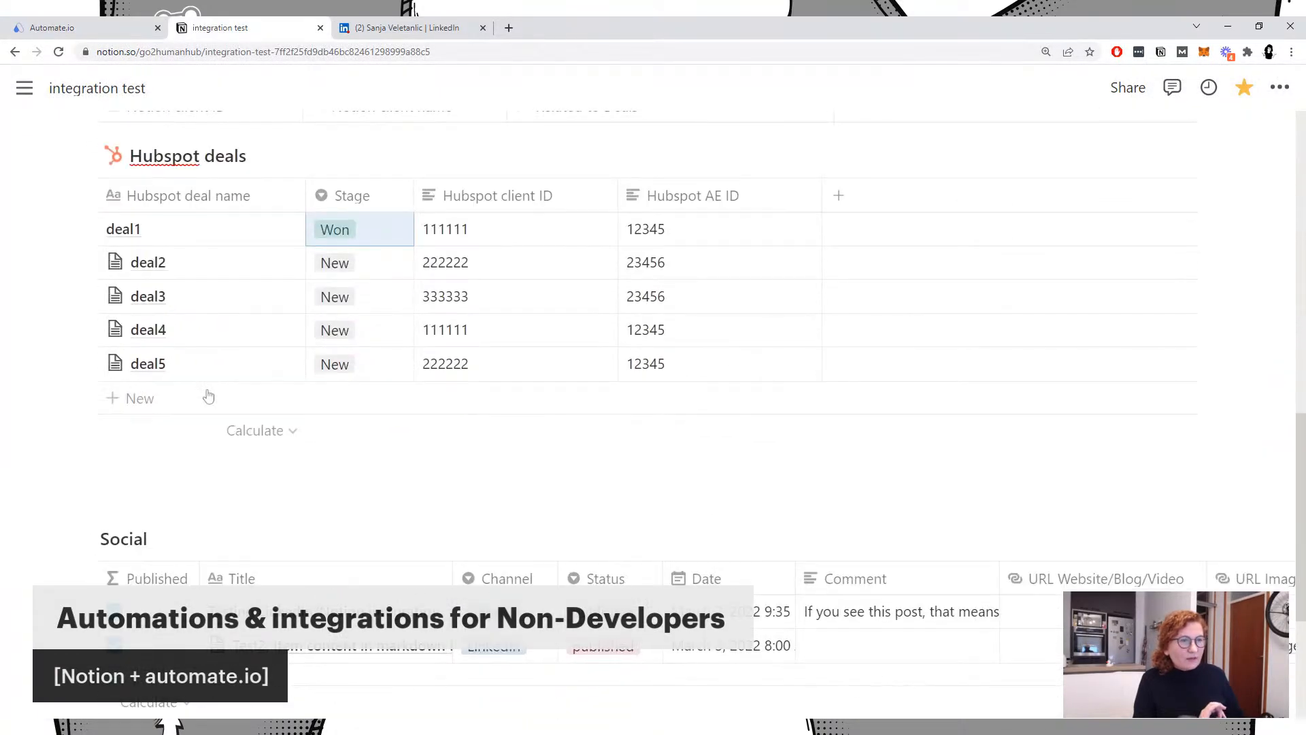
pyautogui.scroll(1, 208, 397)
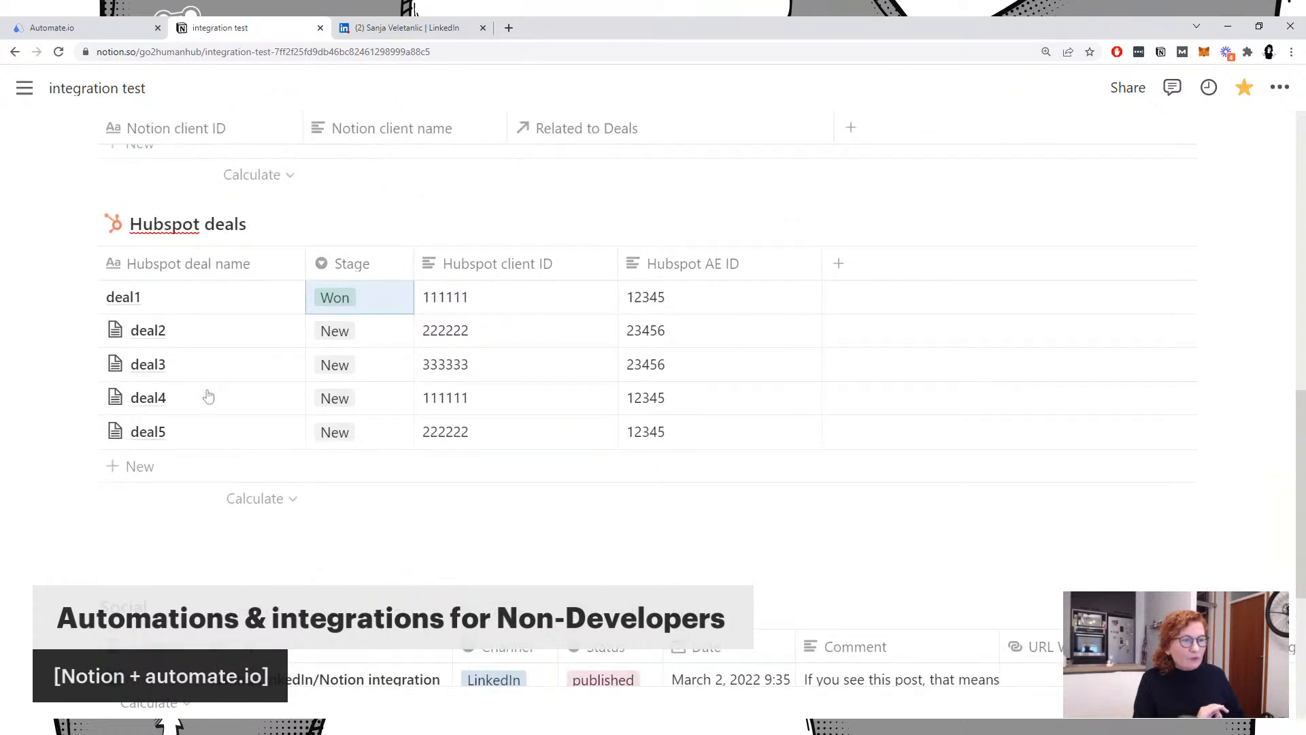
pyautogui.scroll(10, 208, 397)
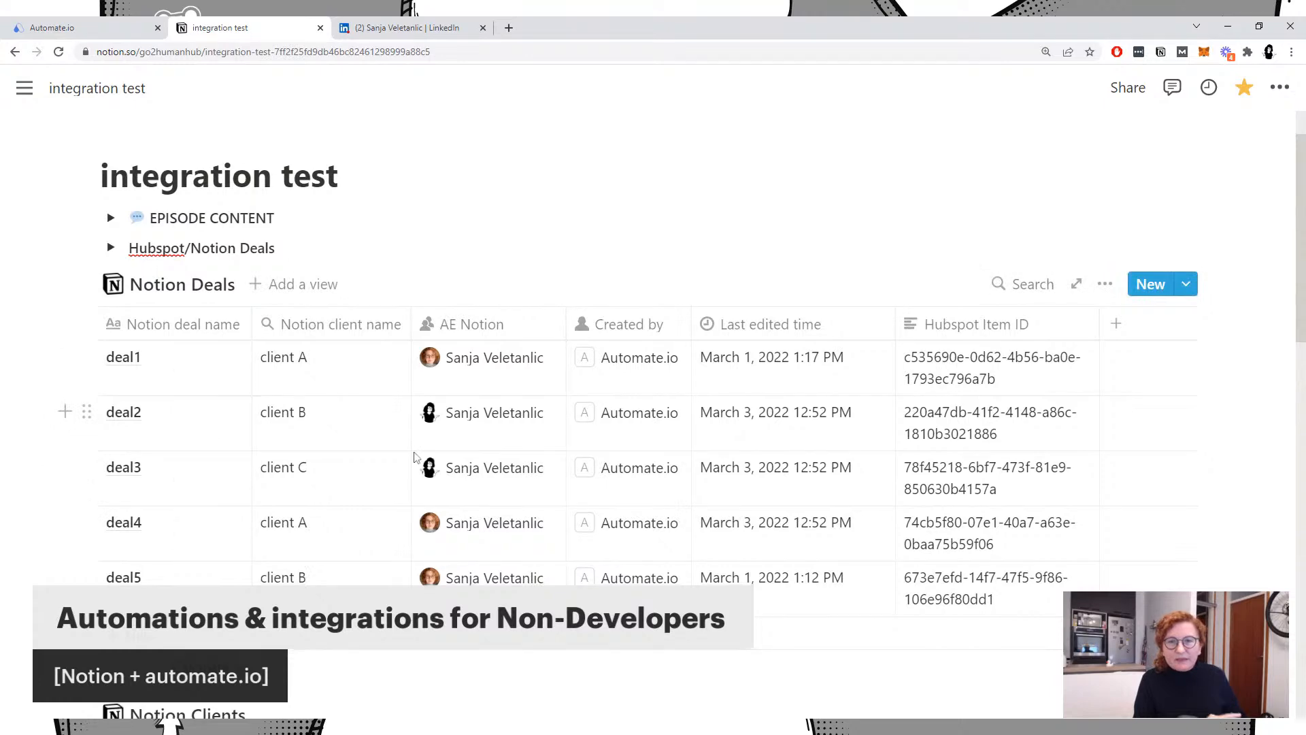
pyautogui.scroll(-7, 413, 456)
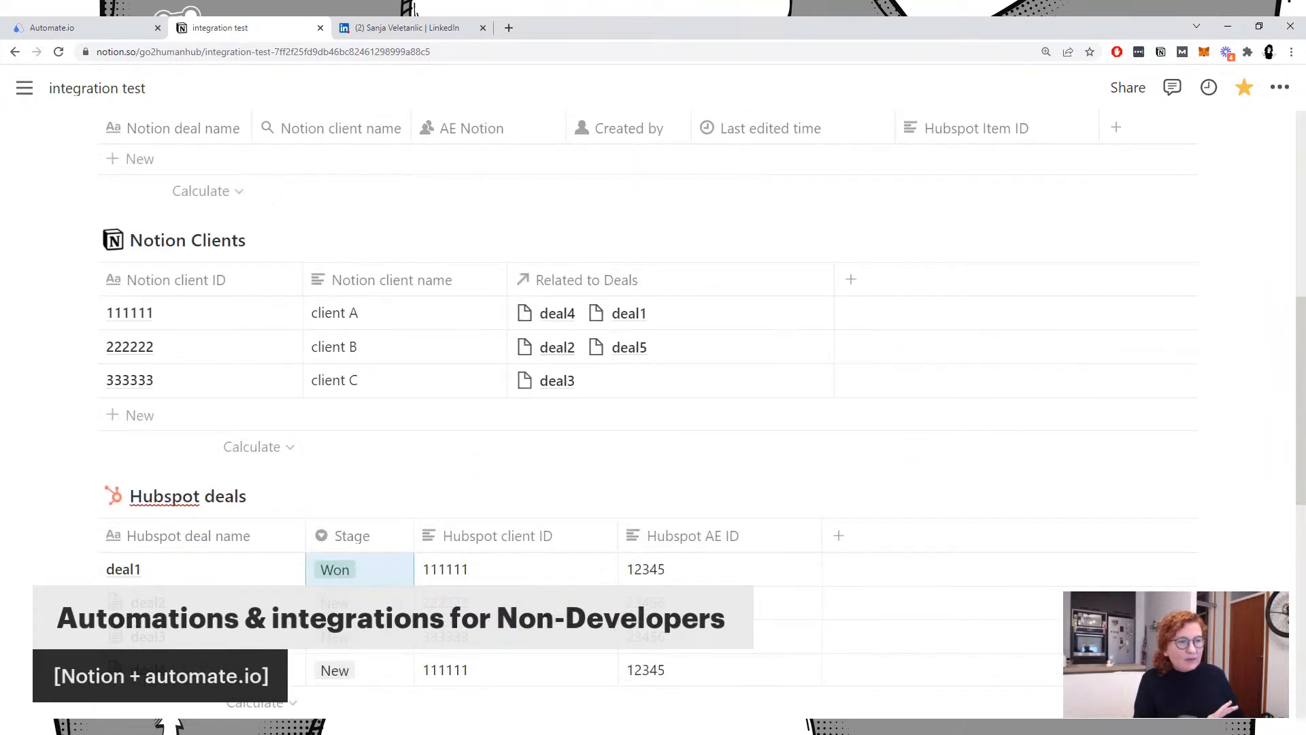
pyautogui.scroll(-1, 175, 538)
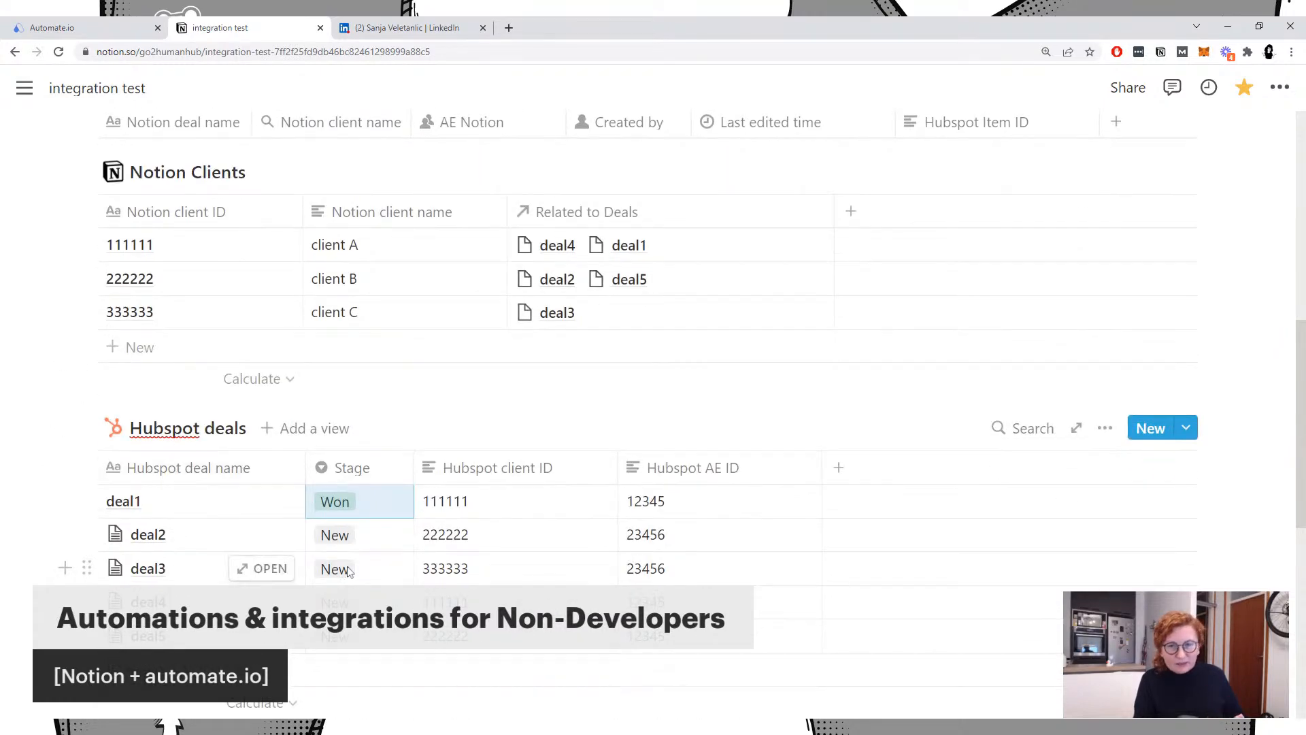
# Step: Switch to Automate.io and create a new bot with Notion as its trigger app
pyautogui.click(82, 27)
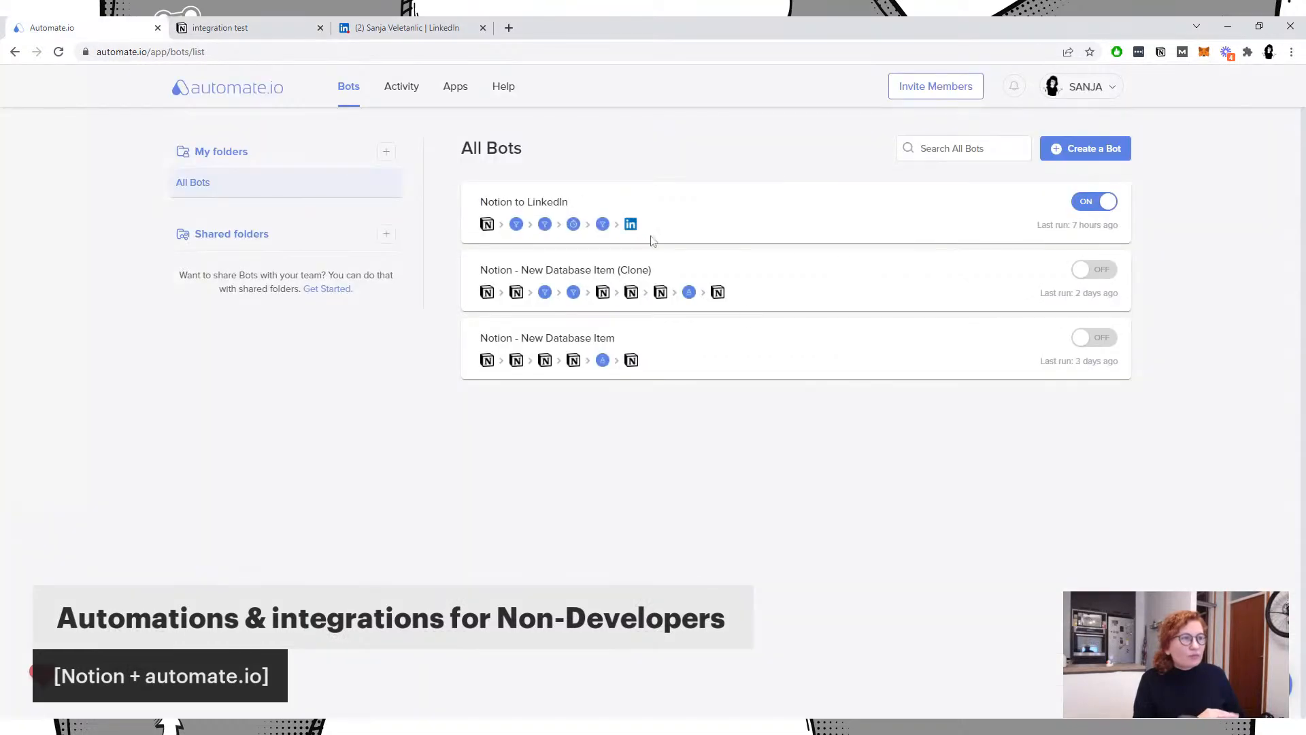
pyautogui.click(1089, 153)
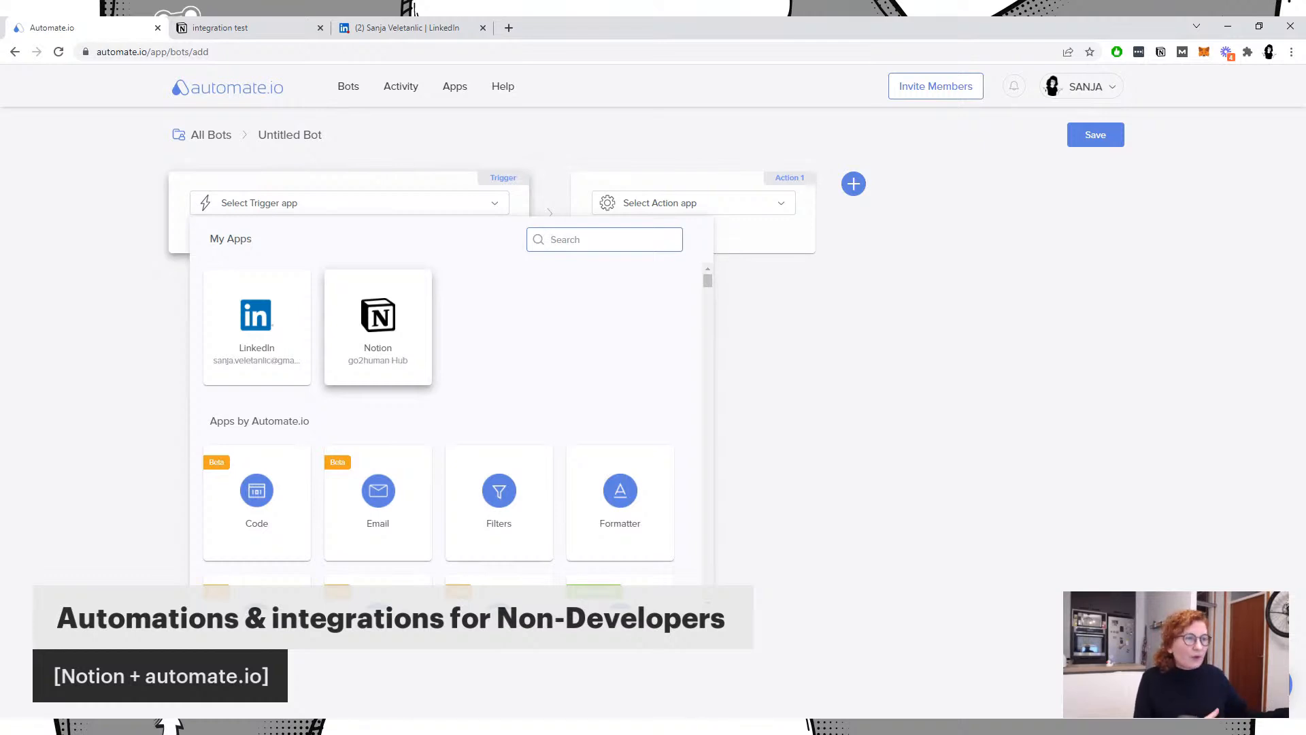
pyautogui.click(395, 358)
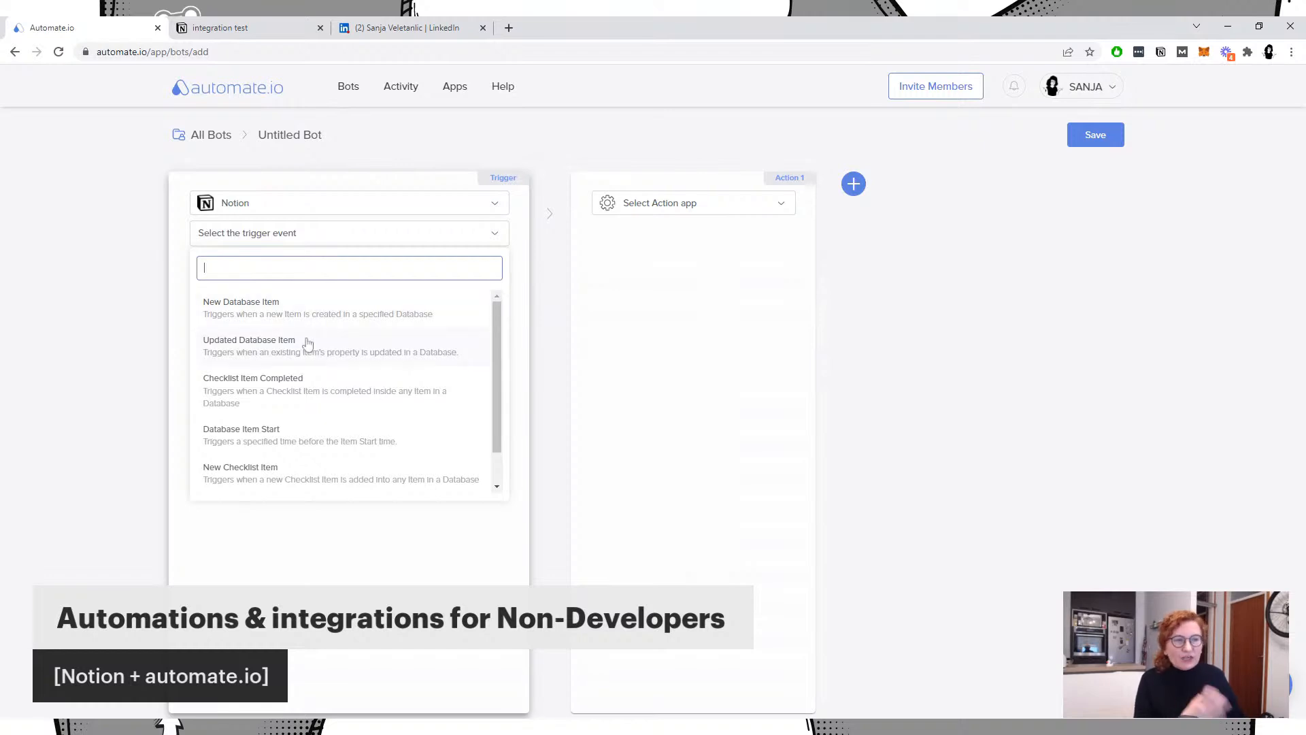
# Step: Set the Notion trigger event to New Database Item
pyautogui.scroll(-1, 304, 386)
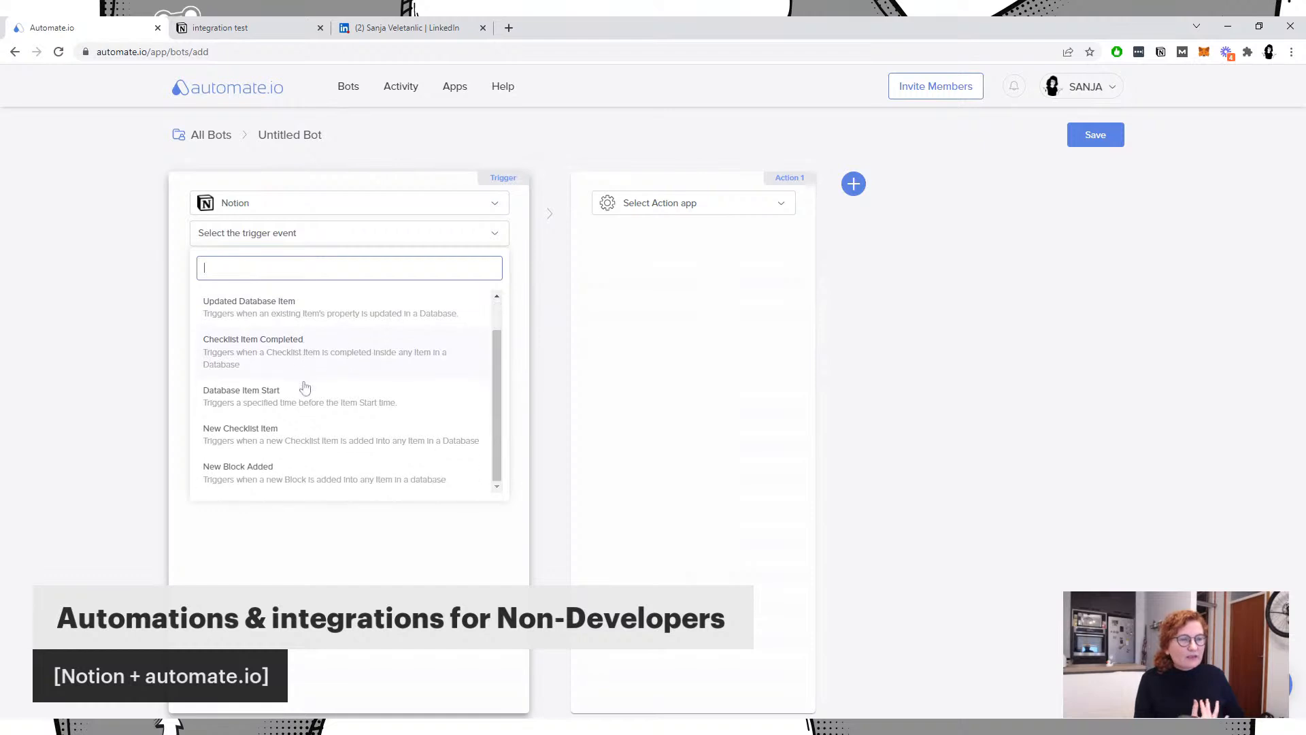
pyautogui.scroll(1, 291, 454)
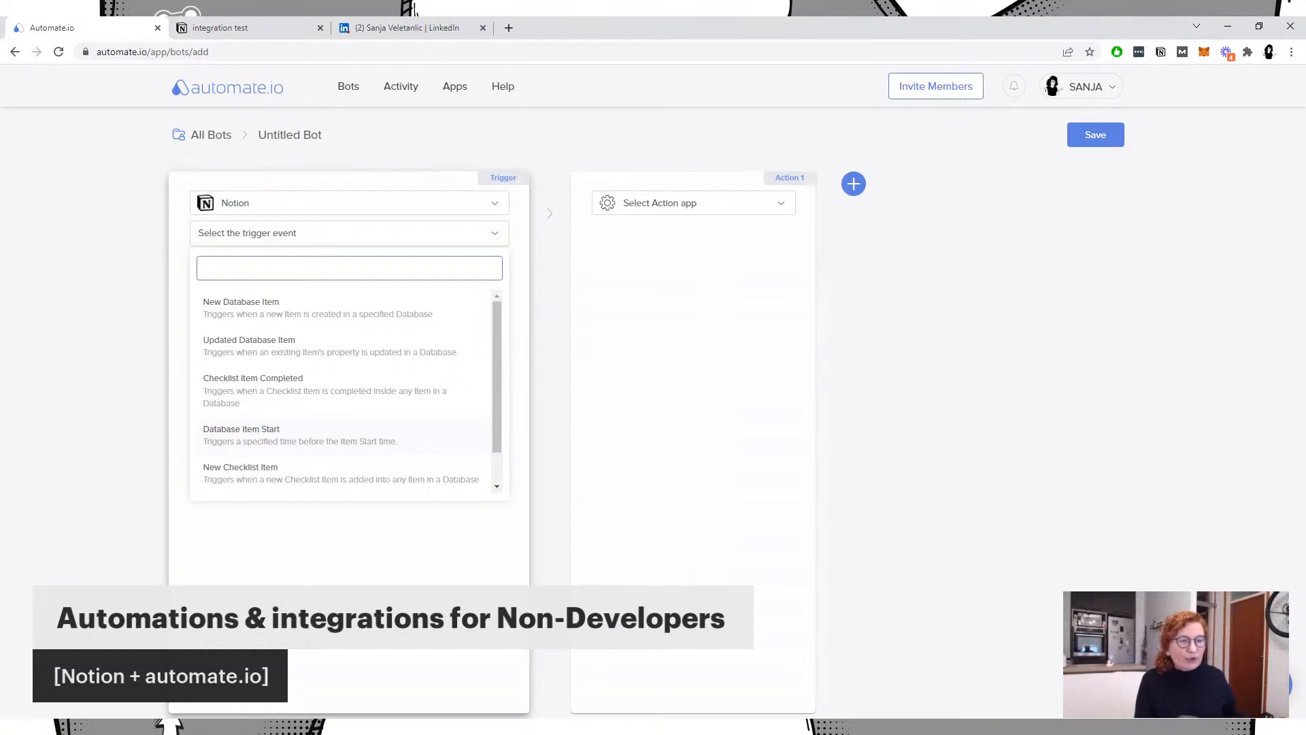
pyautogui.click(296, 308)
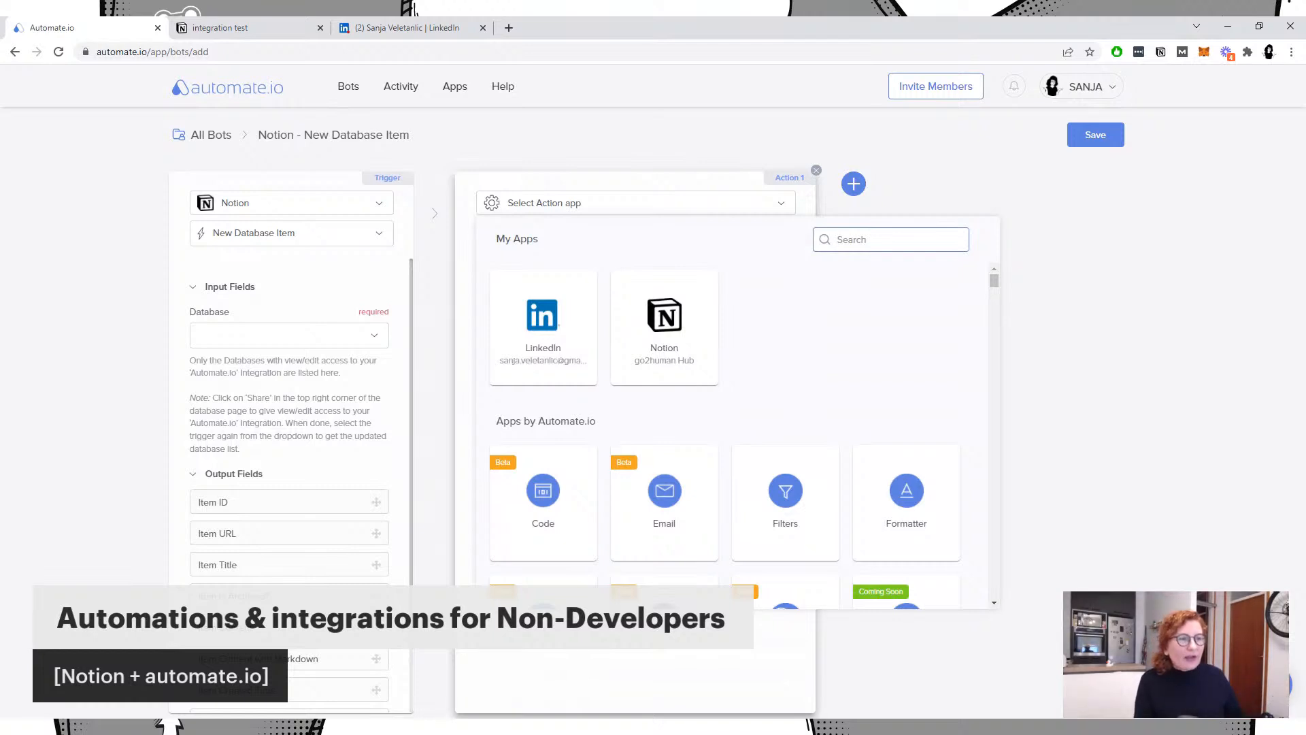
# Step: Choose Hubspot deals as the database the trigger watches
pyautogui.click(227, 338)
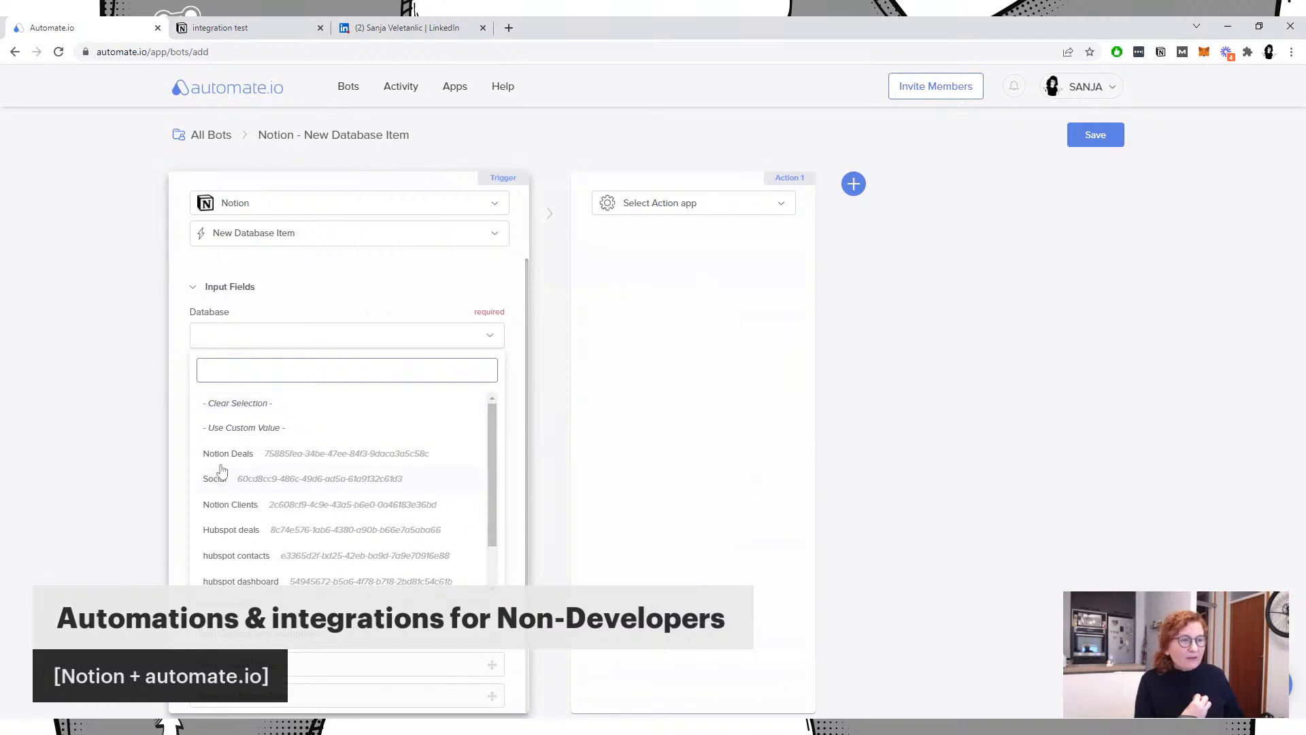
pyautogui.scroll(-3, 219, 476)
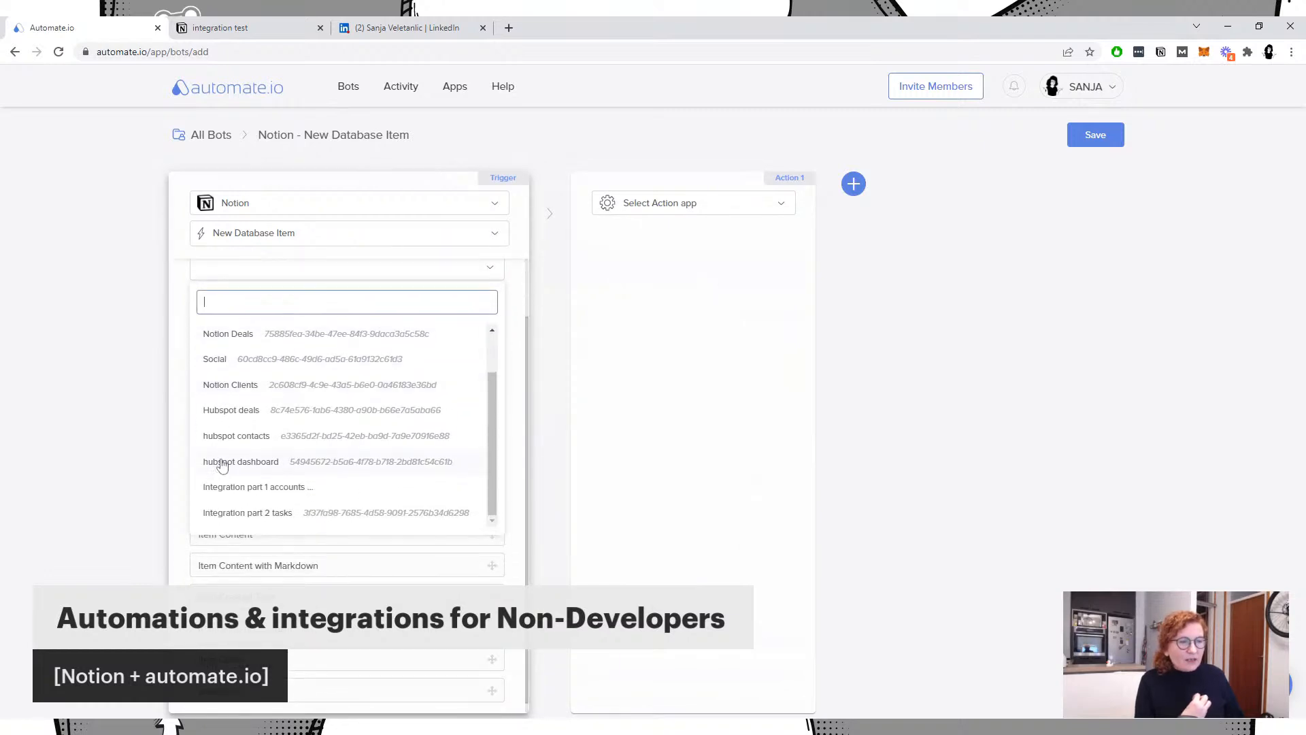
pyautogui.scroll(2, 219, 466)
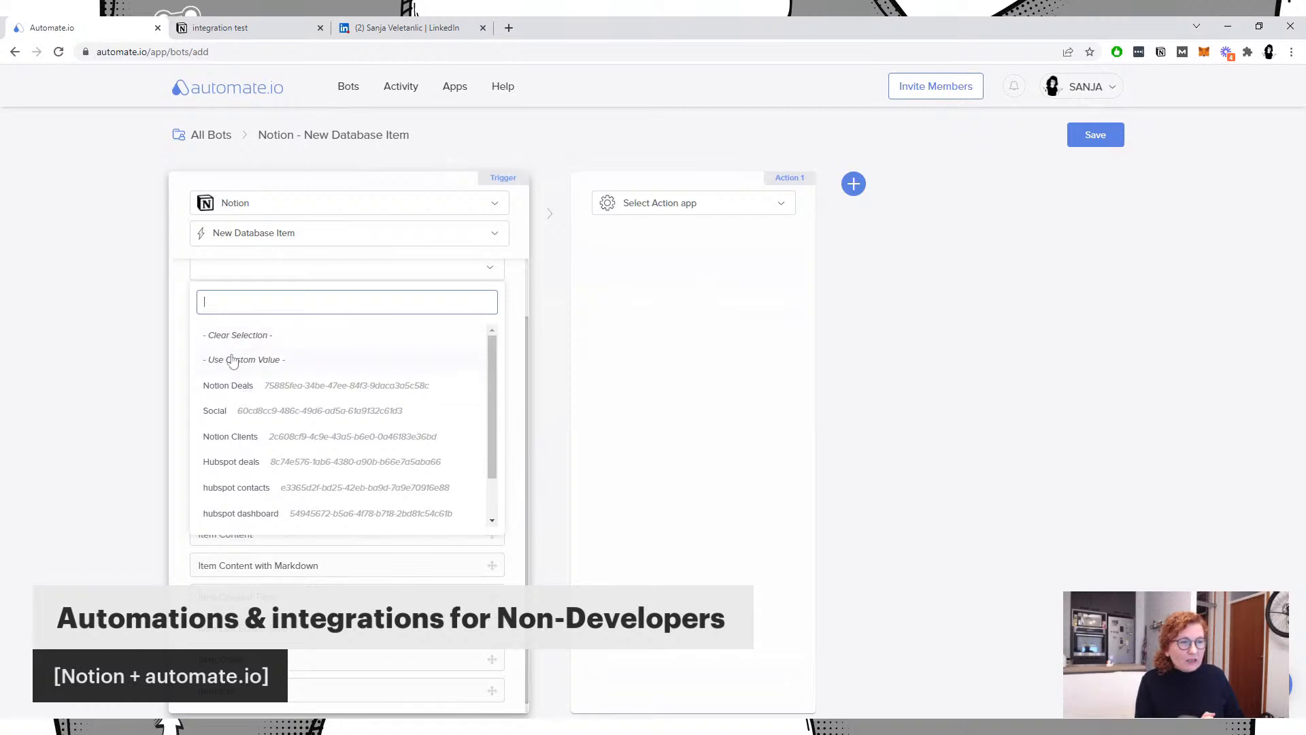
pyautogui.click(226, 465)
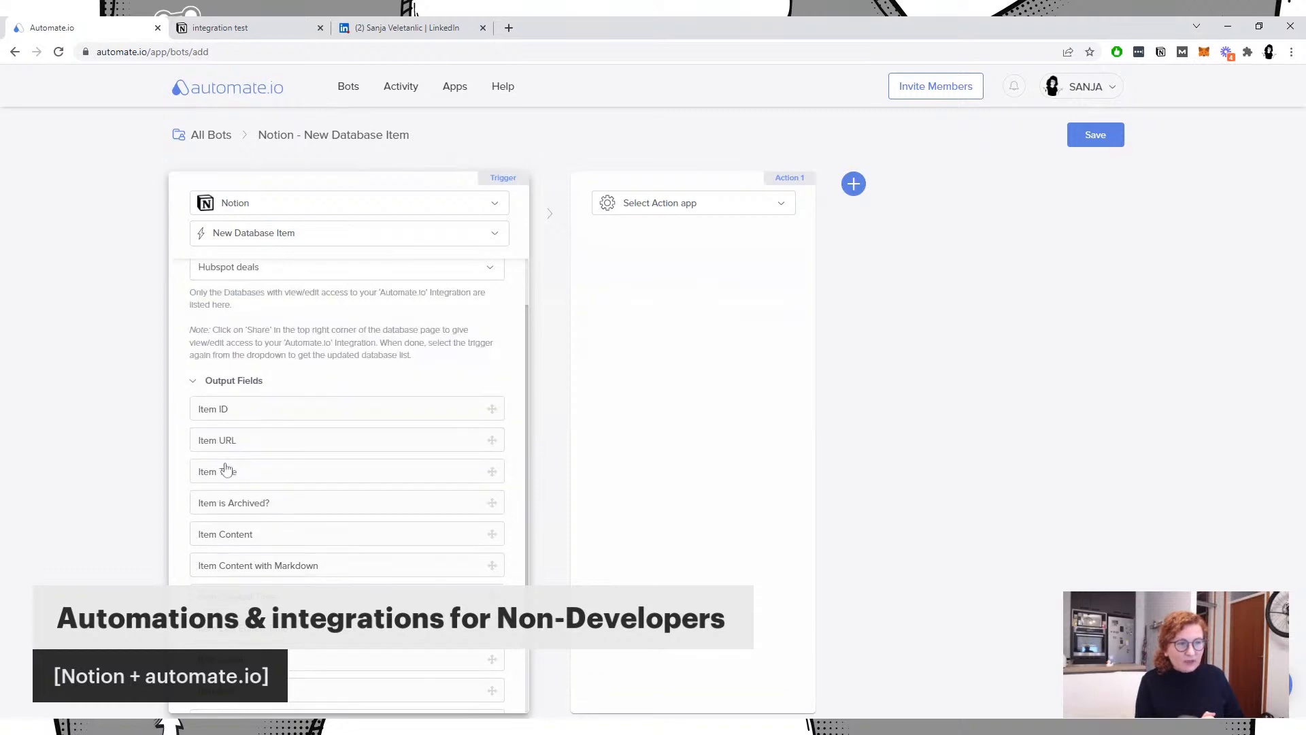
pyautogui.scroll(1, 343, 372)
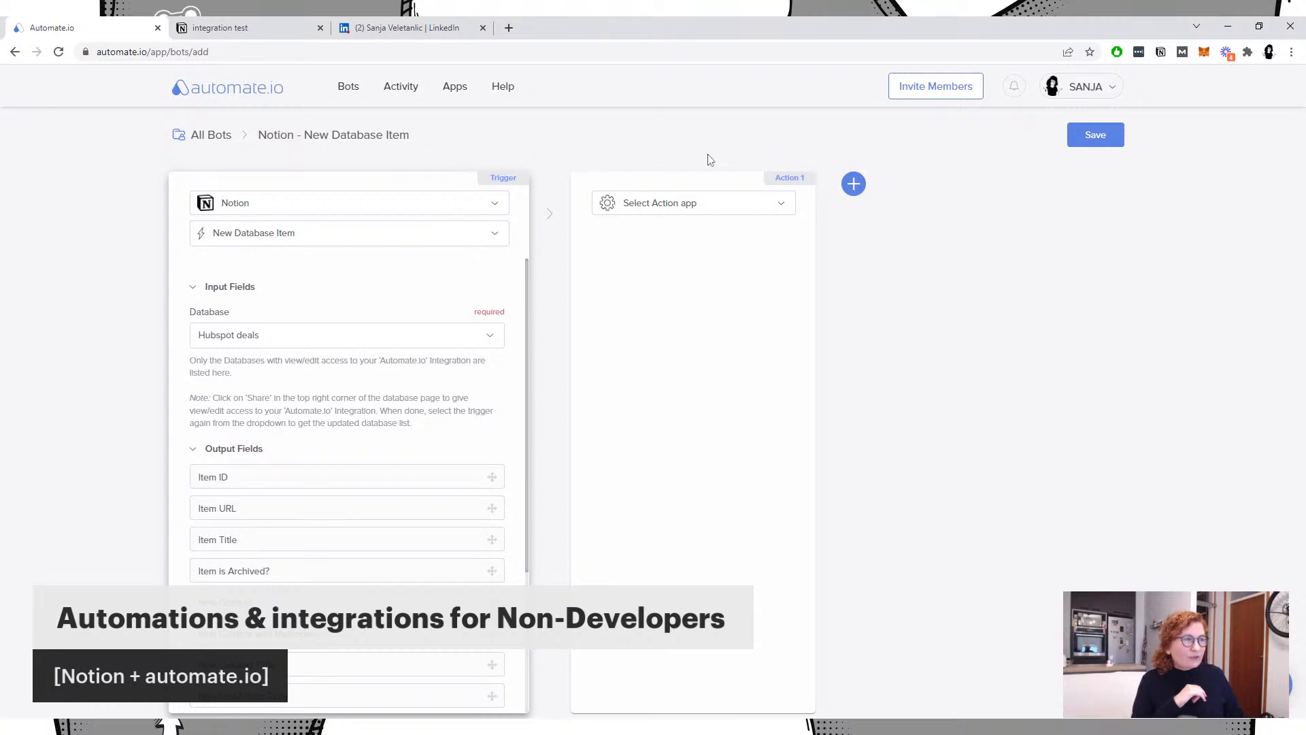
# Step: Set up the first action as Notion's Add Database Item with Notion Deals as the target database
pyautogui.moveTo(796, 178)
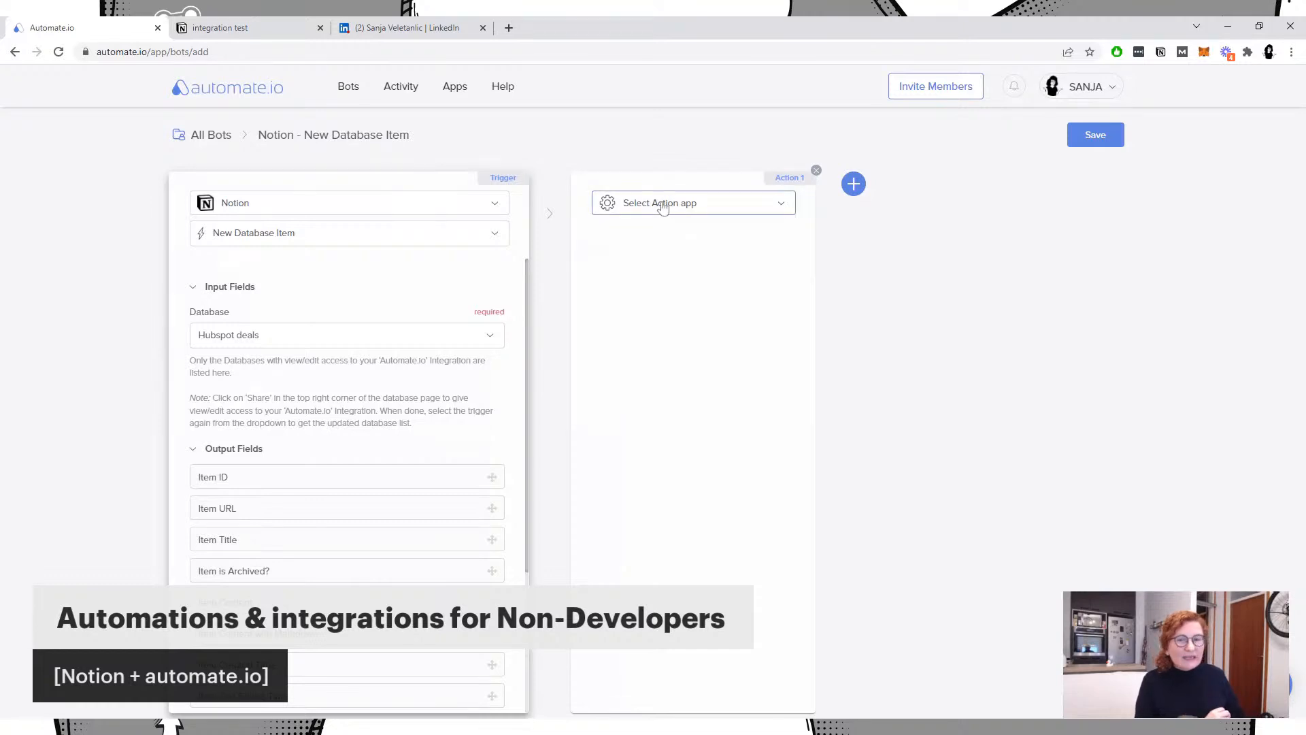
pyautogui.click(663, 206)
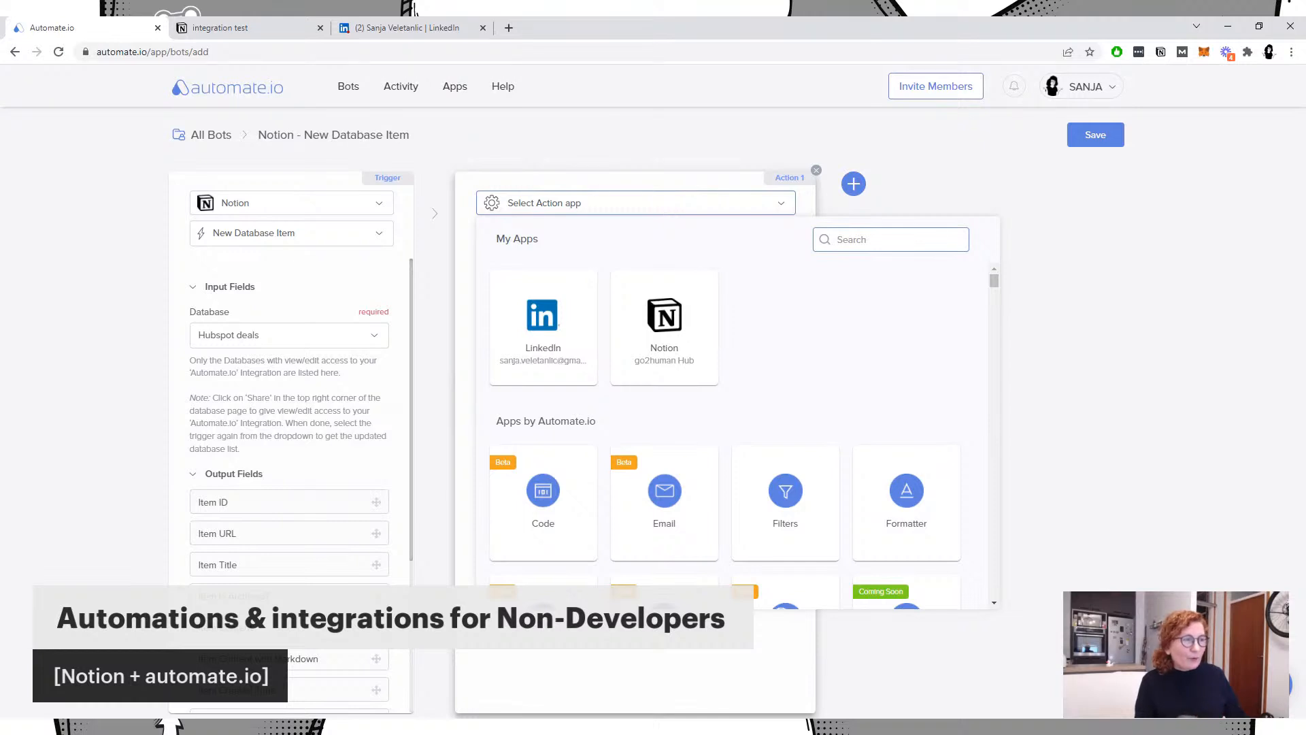
pyautogui.click(662, 348)
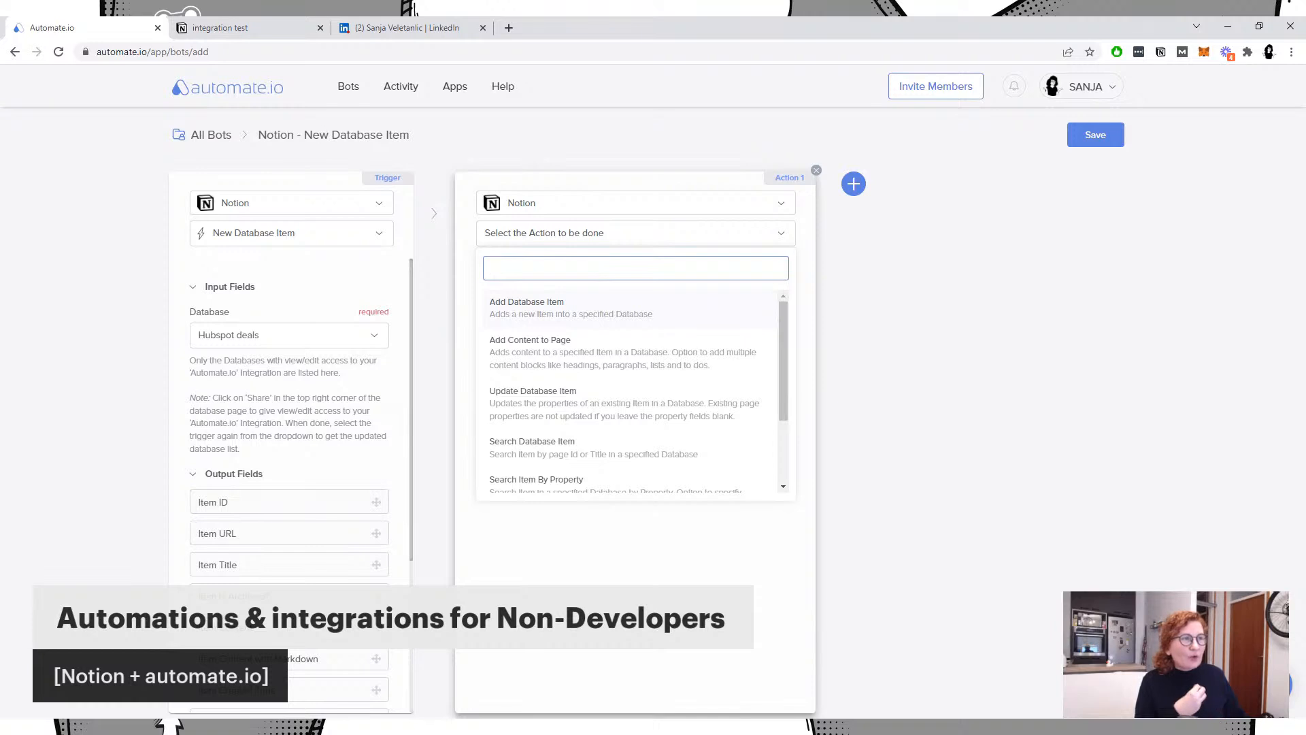
pyautogui.click(521, 309)
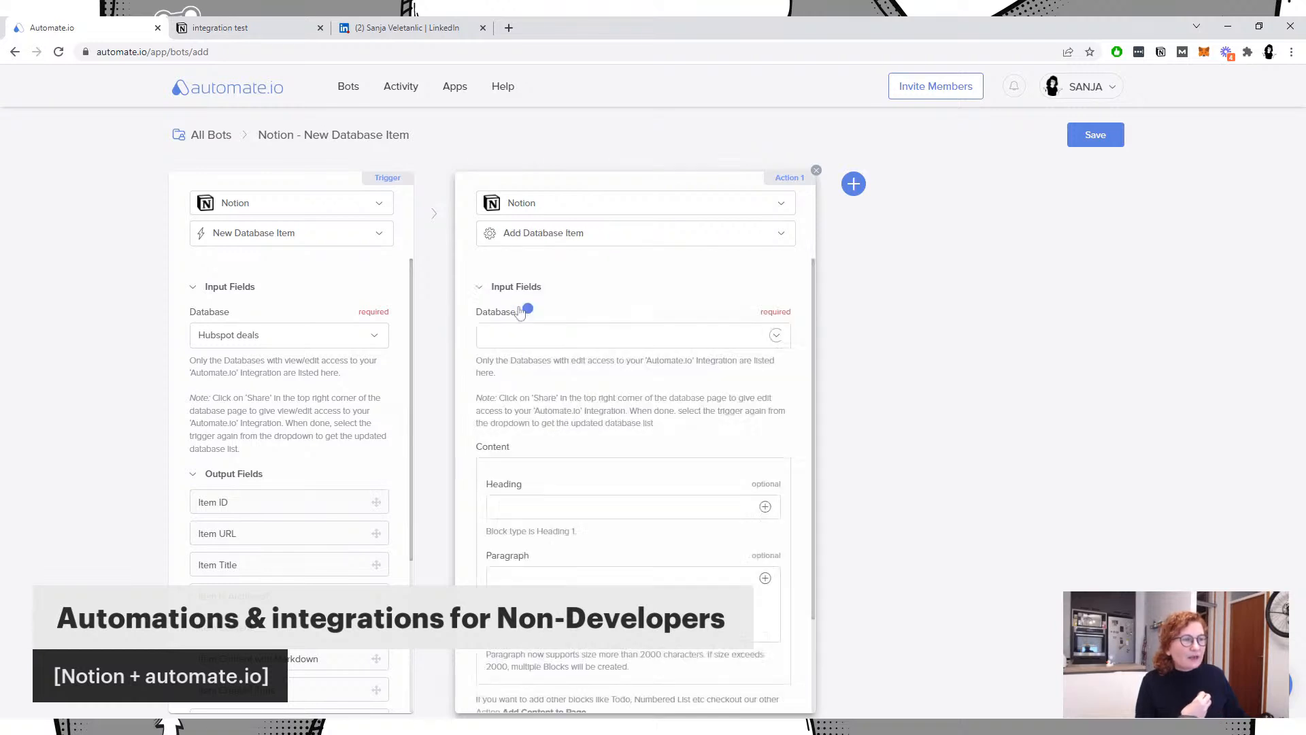
pyautogui.click(530, 337)
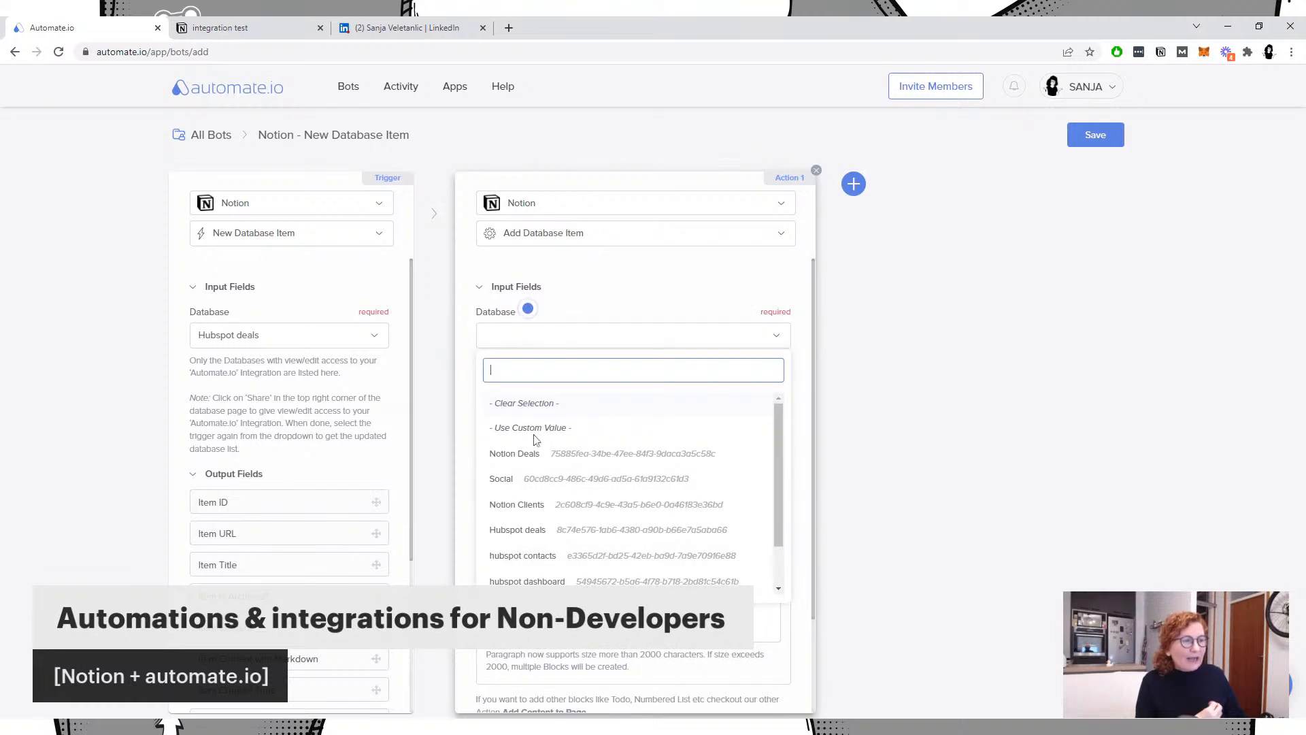
pyautogui.click(518, 455)
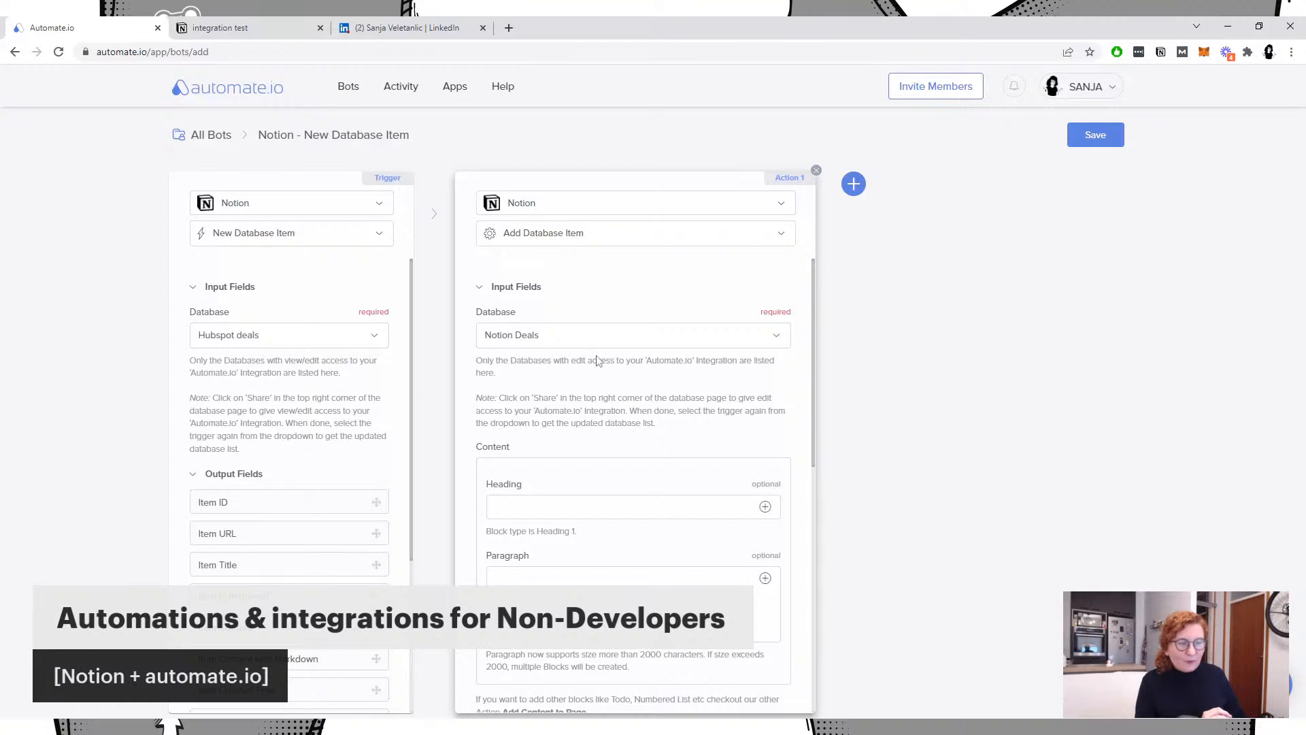
# Step: Review the Hubspot deals trigger's output fields against the input fields of the Notion Deals action
pyautogui.scroll(-1, 632, 374)
pyautogui.scroll(1, 632, 374)
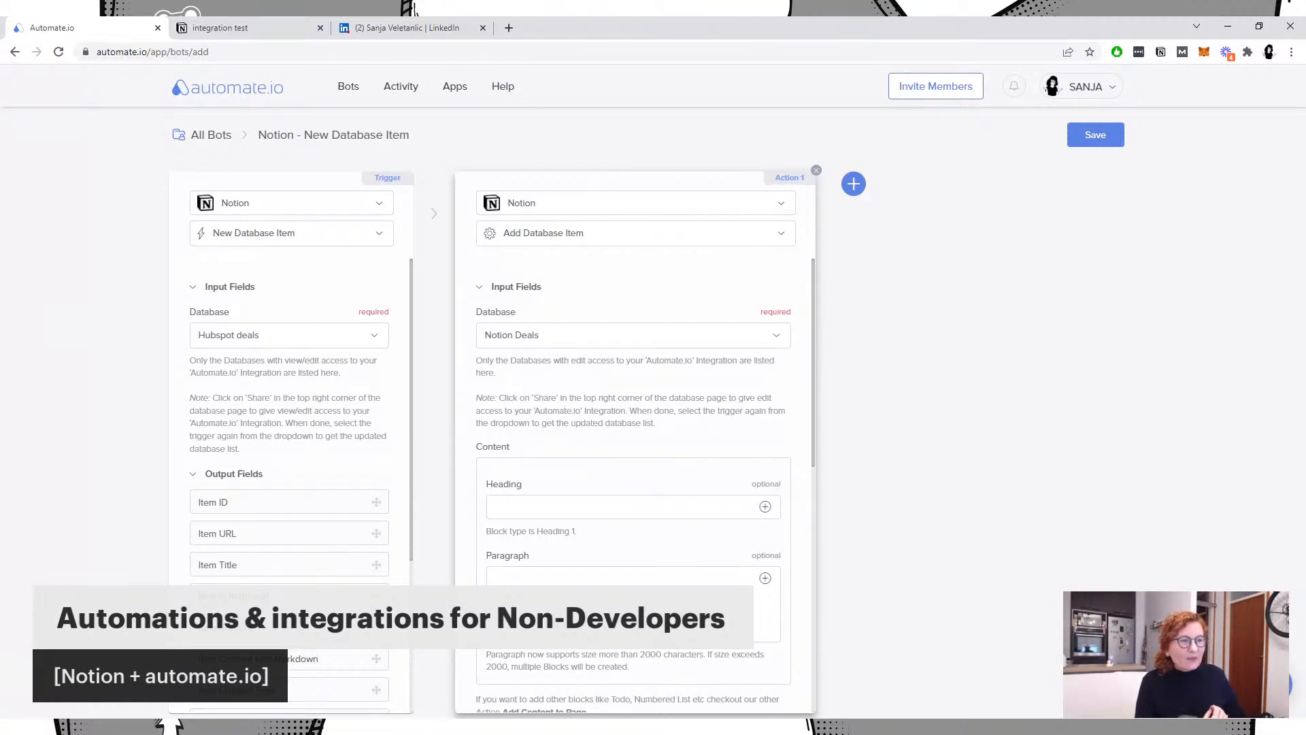
pyautogui.scroll(-2, 315, 431)
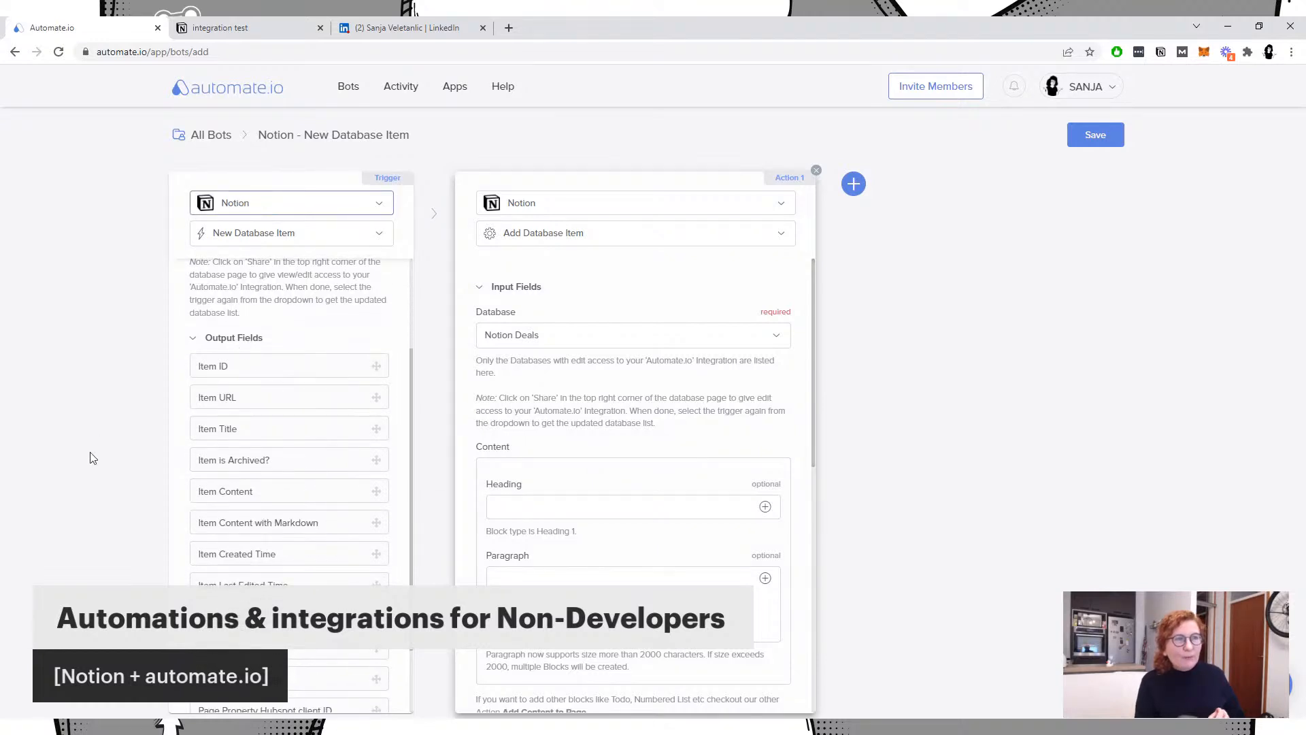
pyautogui.scroll(1, 268, 329)
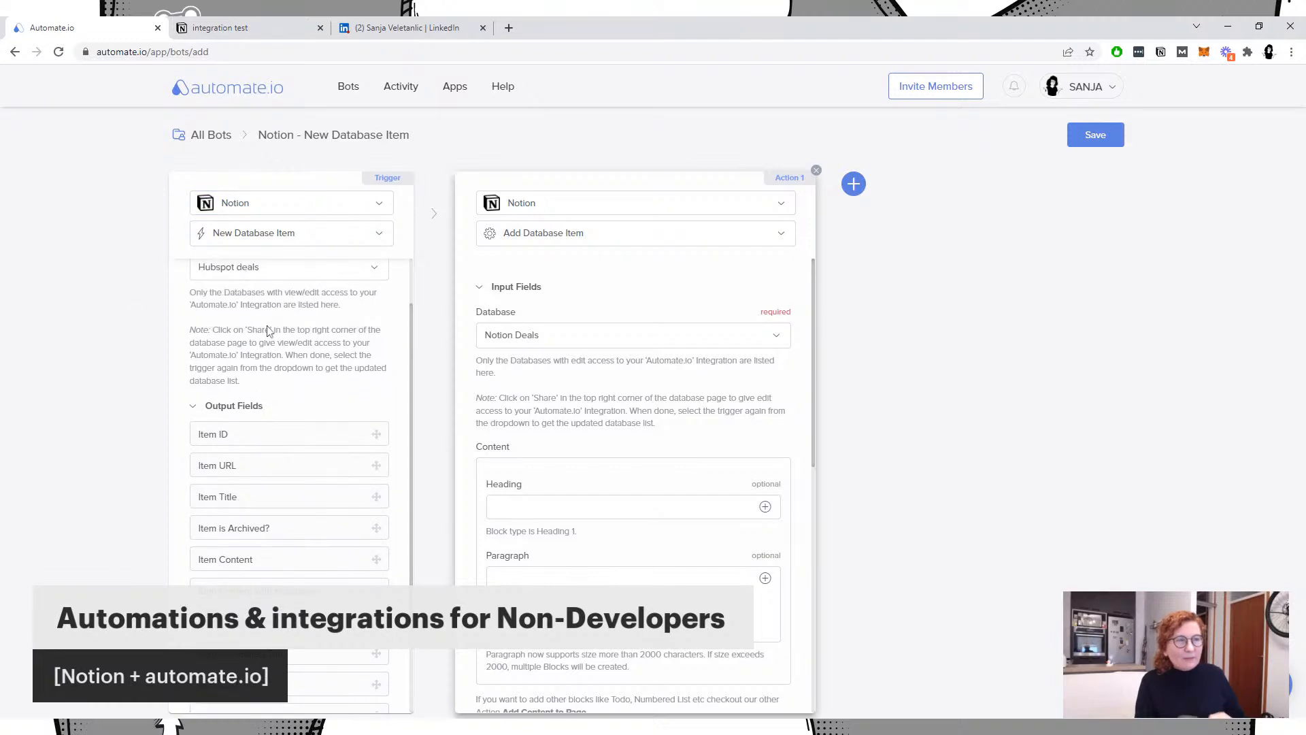
pyautogui.scroll(1, 268, 338)
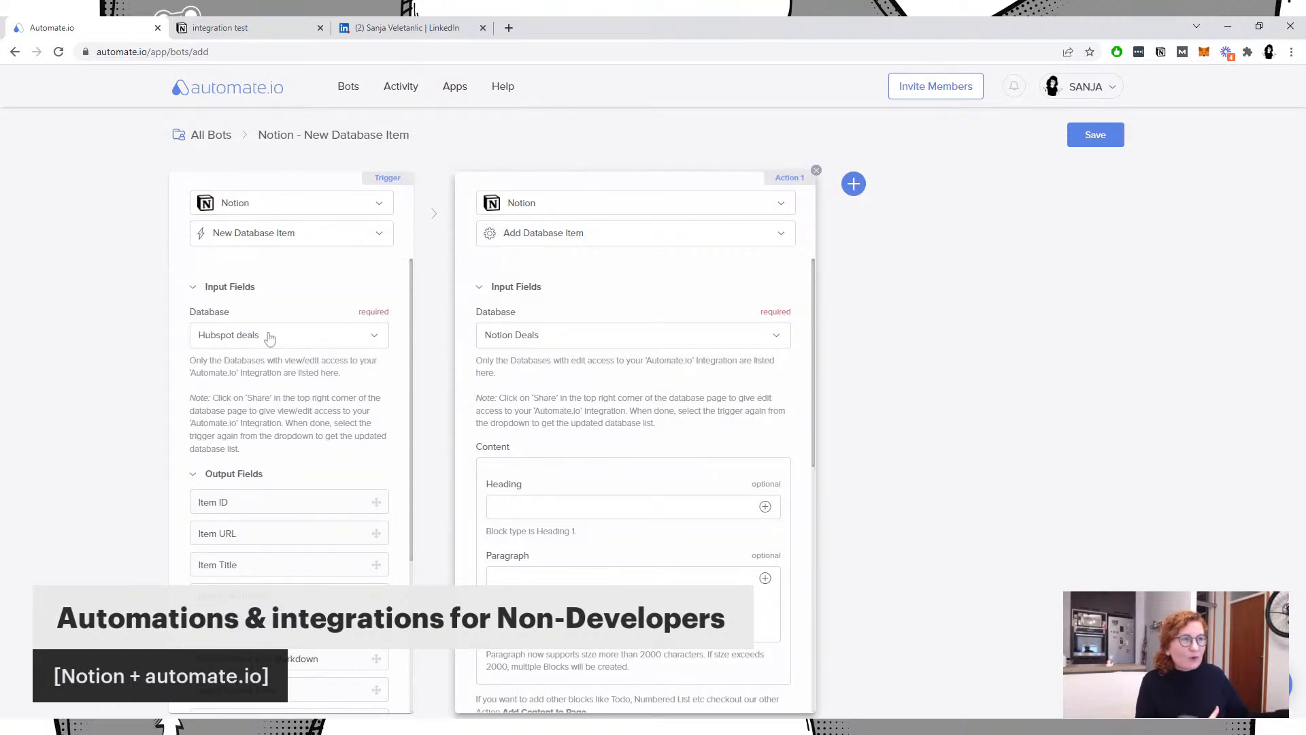
pyautogui.scroll(-1, 274, 410)
pyautogui.scroll(-2, 274, 410)
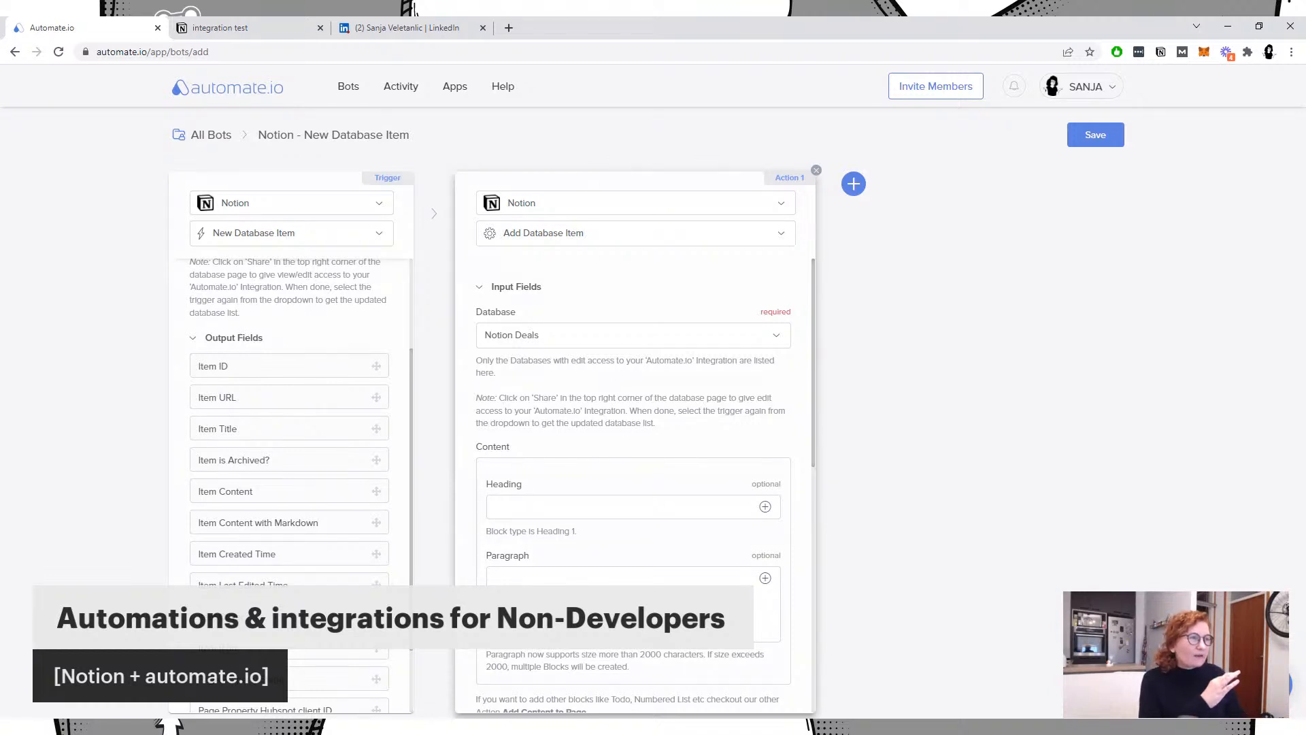
pyautogui.scroll(-3, 622, 435)
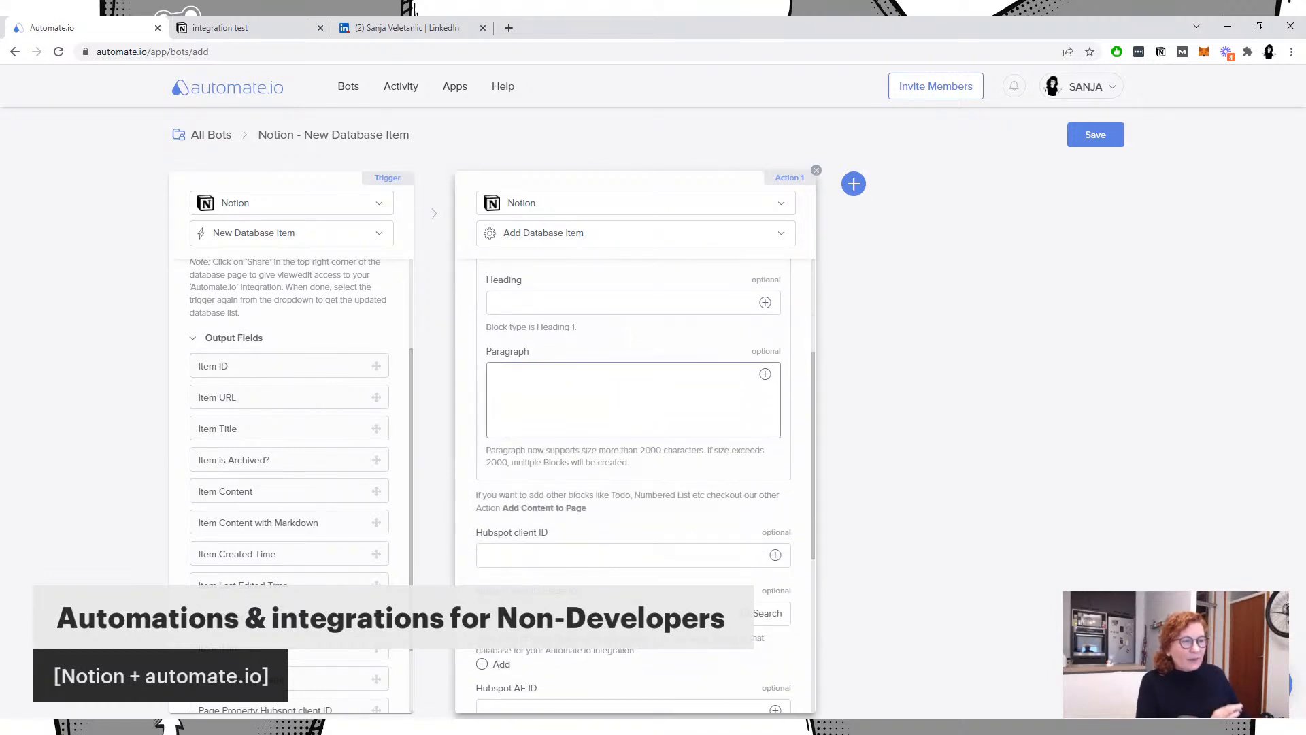
pyautogui.scroll(-1, 622, 441)
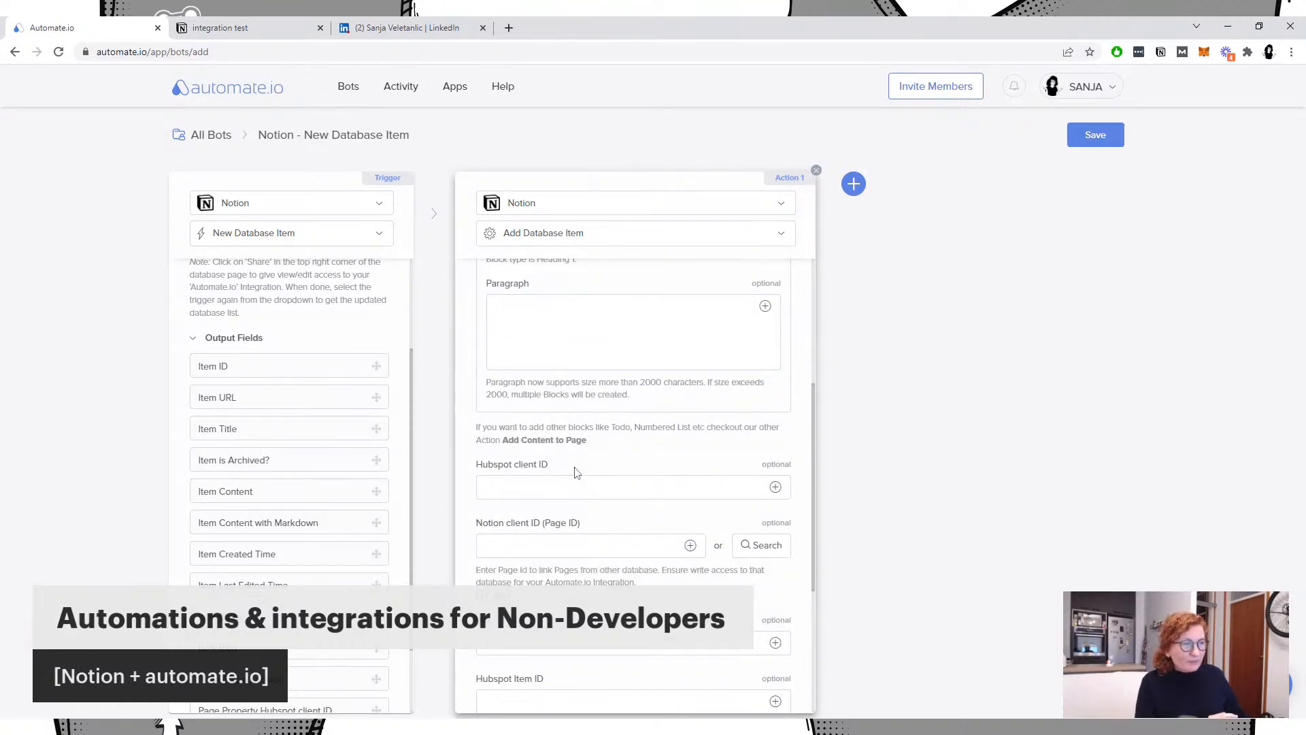
pyautogui.scroll(4, 577, 472)
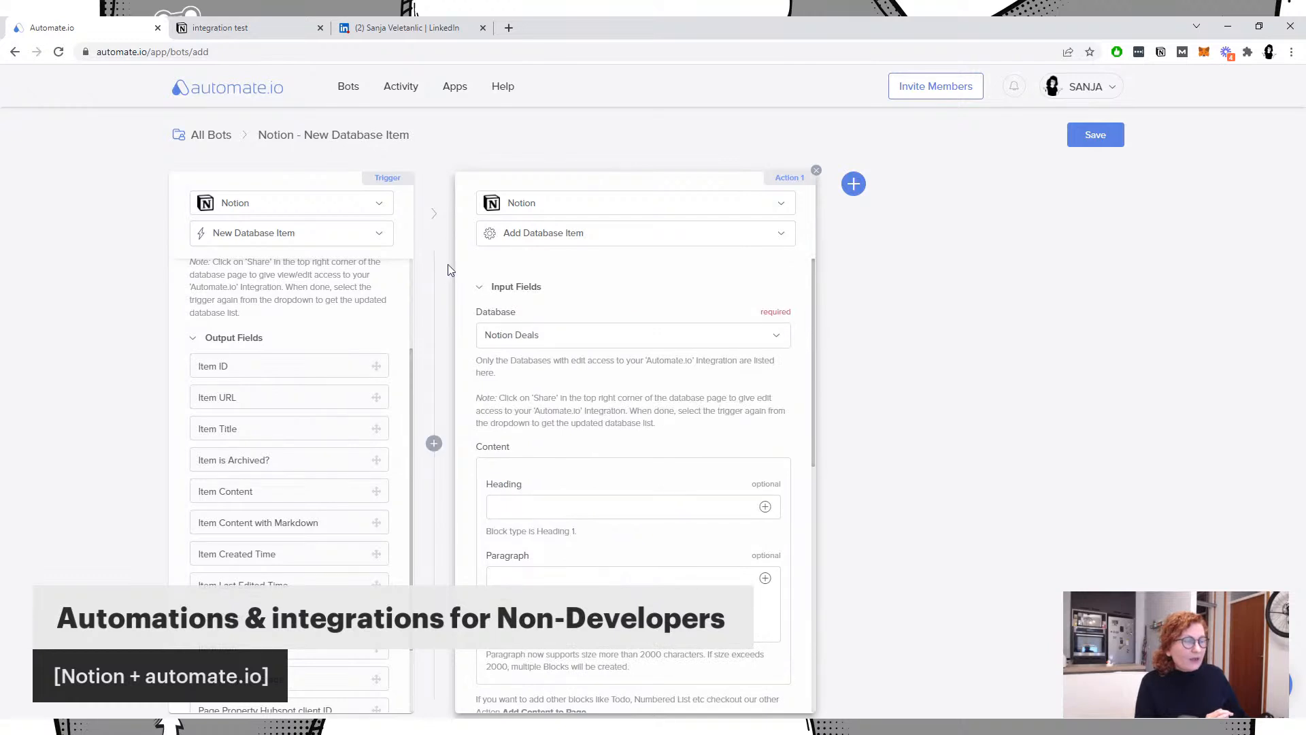
pyautogui.scroll(2, 299, 333)
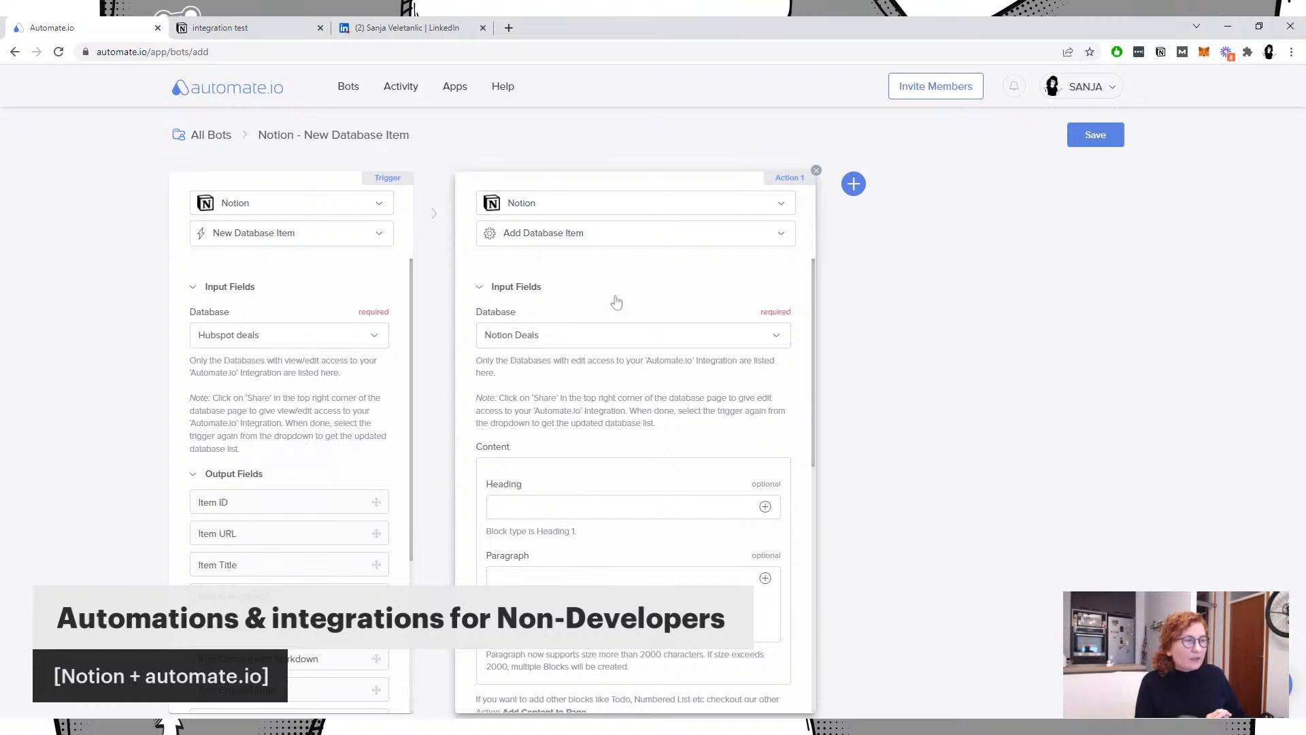
pyautogui.scroll(-1, 615, 302)
pyautogui.scroll(1, 612, 306)
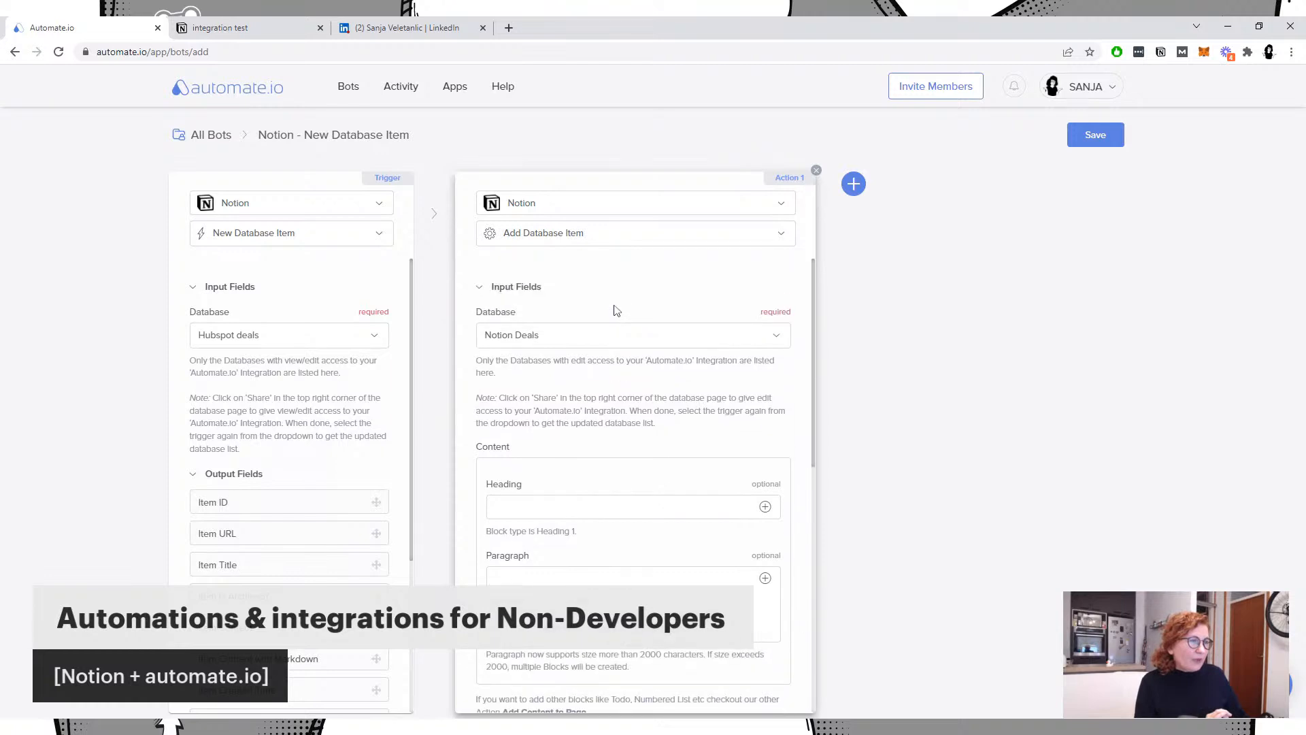
# Step: Map the trigger's Page Property Hubspot client ID to the action's Hubspot client ID field
pyautogui.scroll(-1, 632, 408)
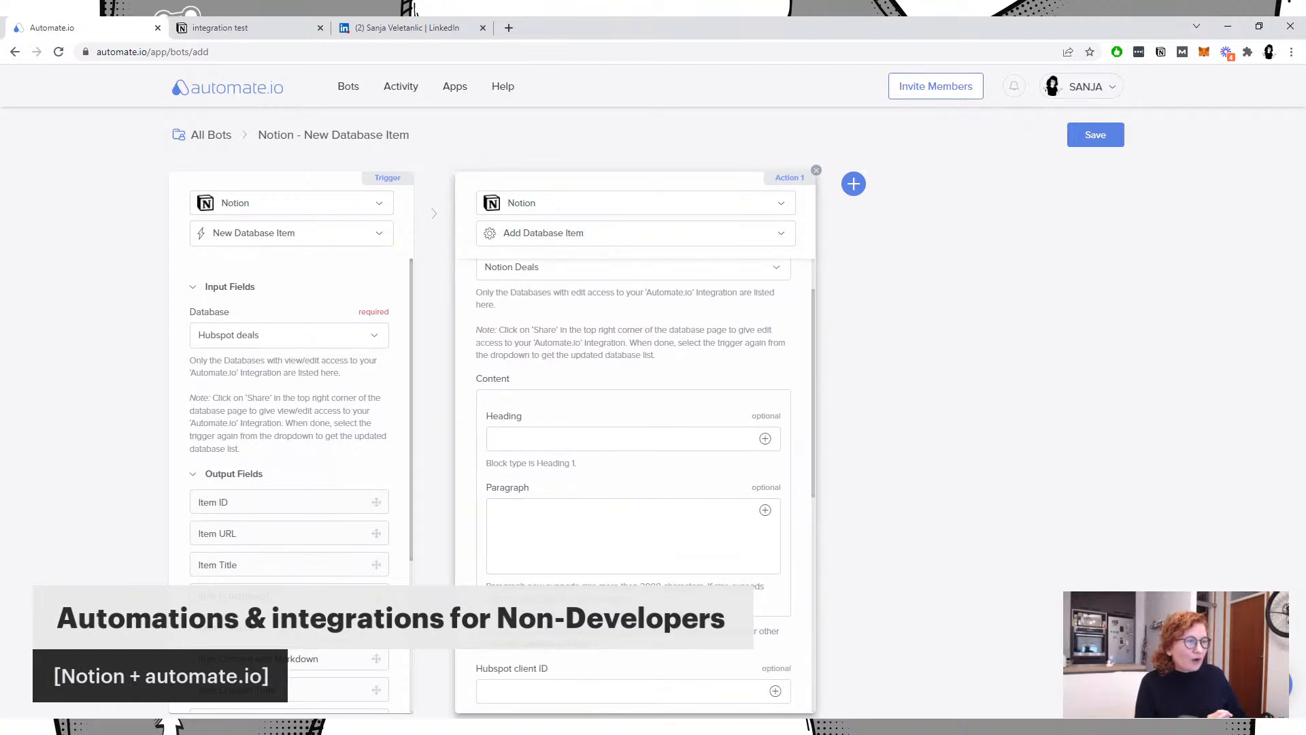
pyautogui.scroll(-1, 787, 490)
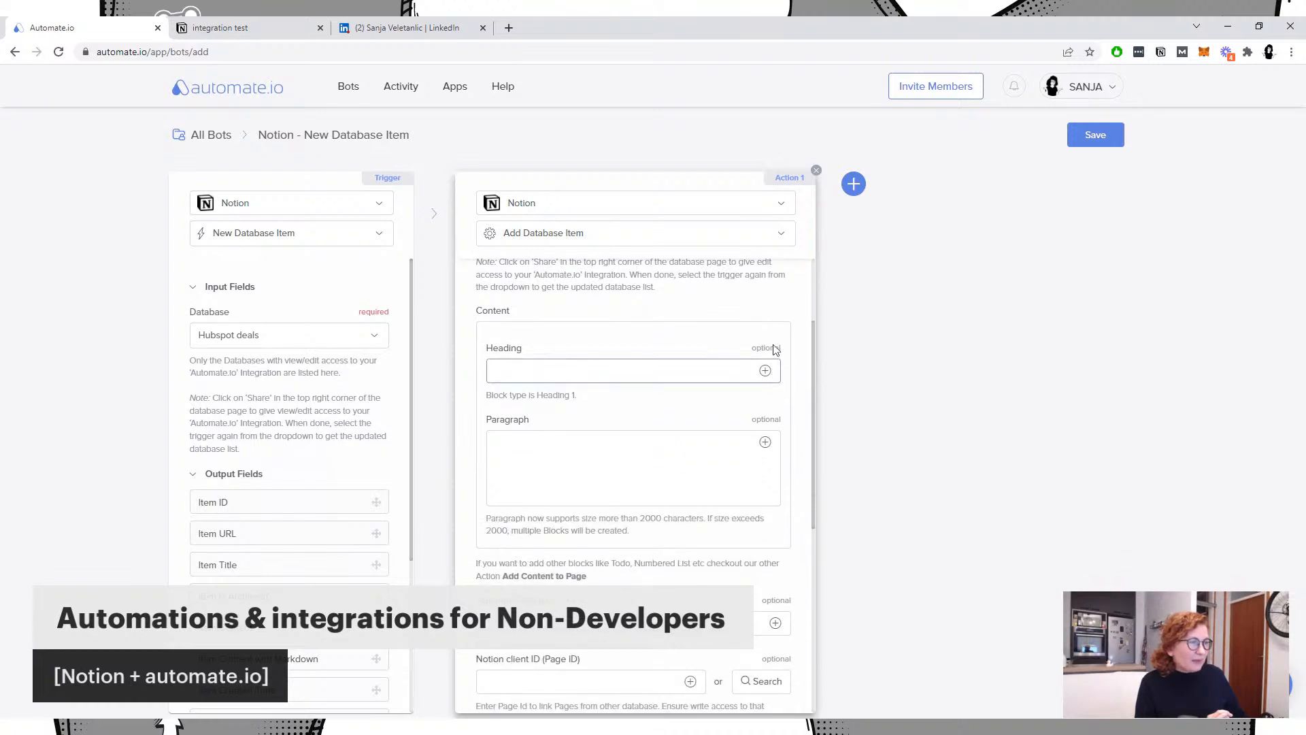
pyautogui.scroll(-3, 803, 447)
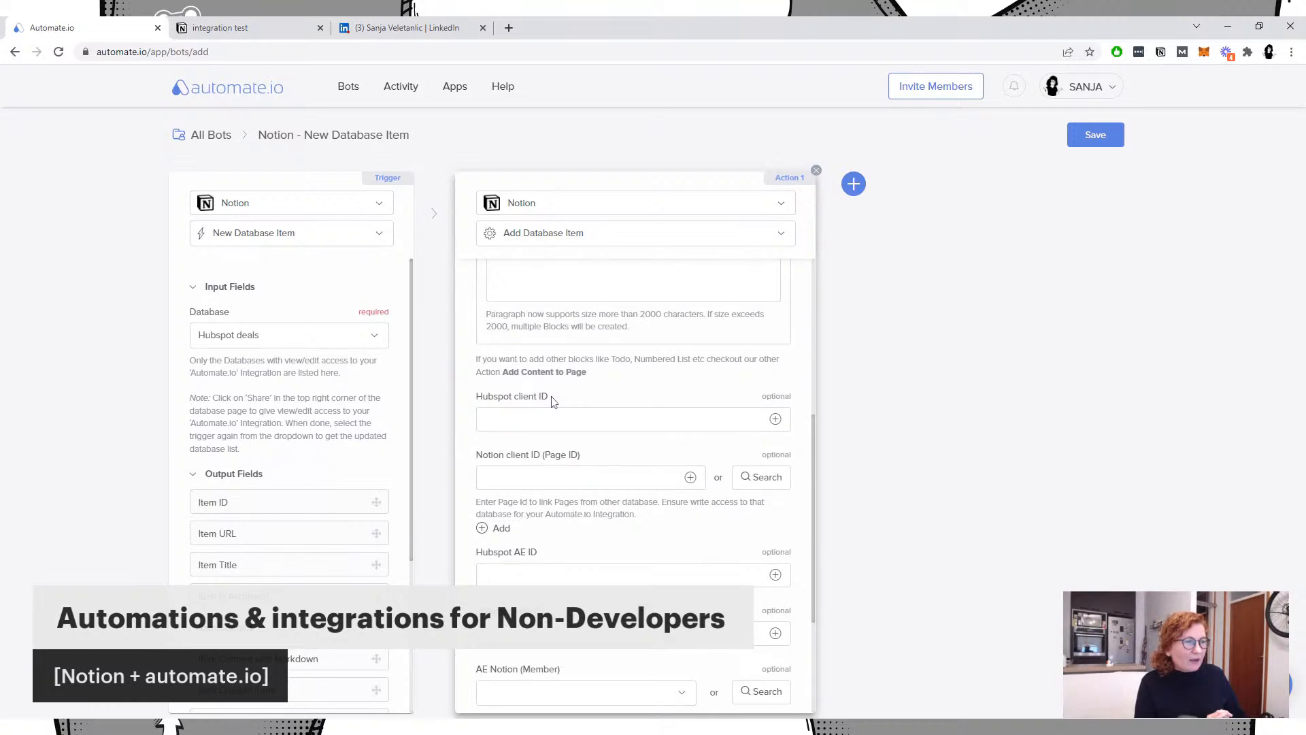
pyautogui.scroll(-1, 276, 472)
pyautogui.scroll(-3, 276, 472)
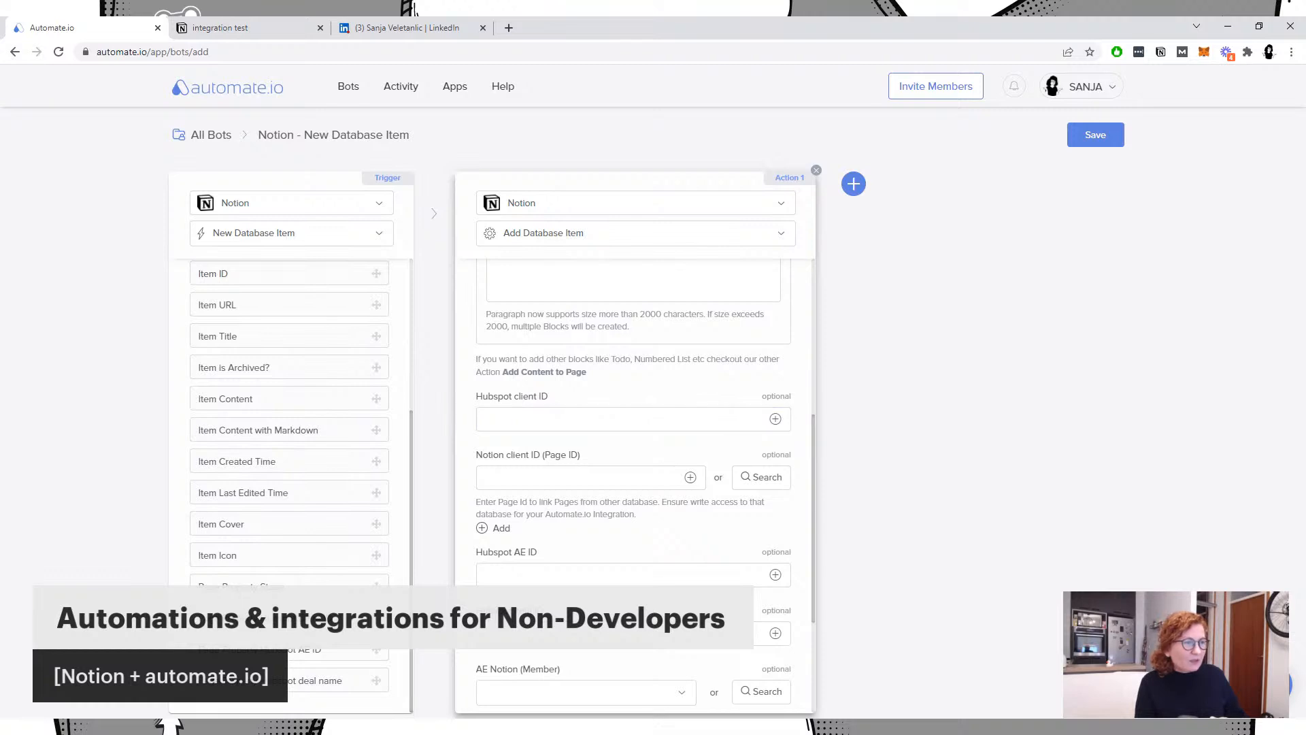
pyautogui.moveTo(286, 617); pyautogui.dragTo(612, 419)
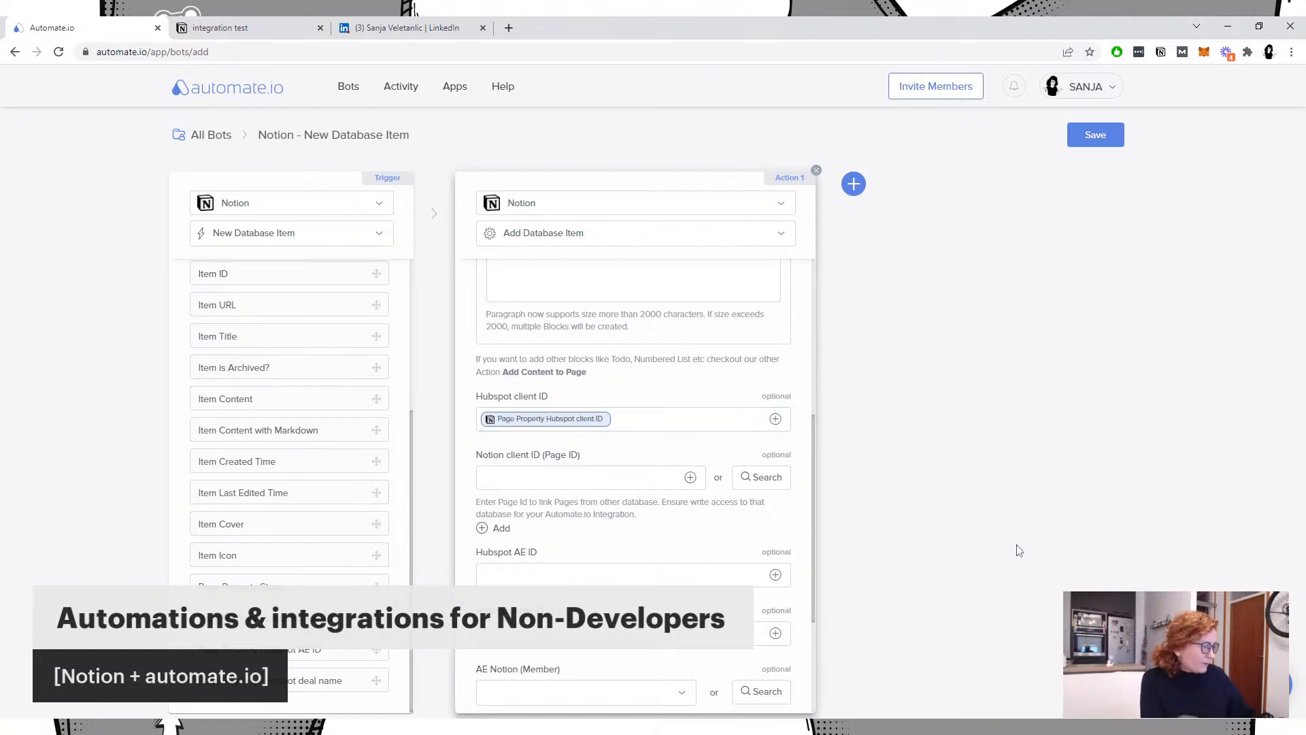
# Step: Enlarge the page view and map the trigger's Page Property Hubspot AE ID to the action's Hubspot AE ID field
pyautogui.hotkey('ctrl', '+')
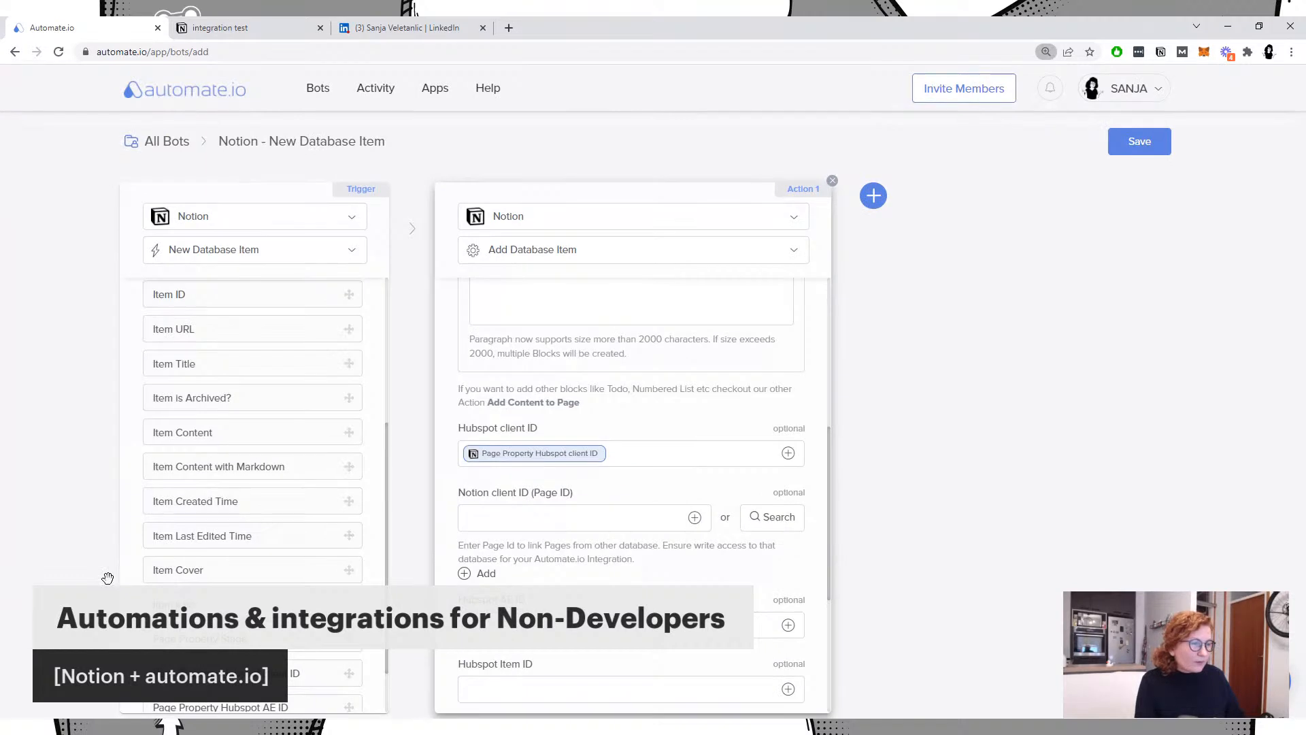
pyautogui.scroll(-1, 314, 544)
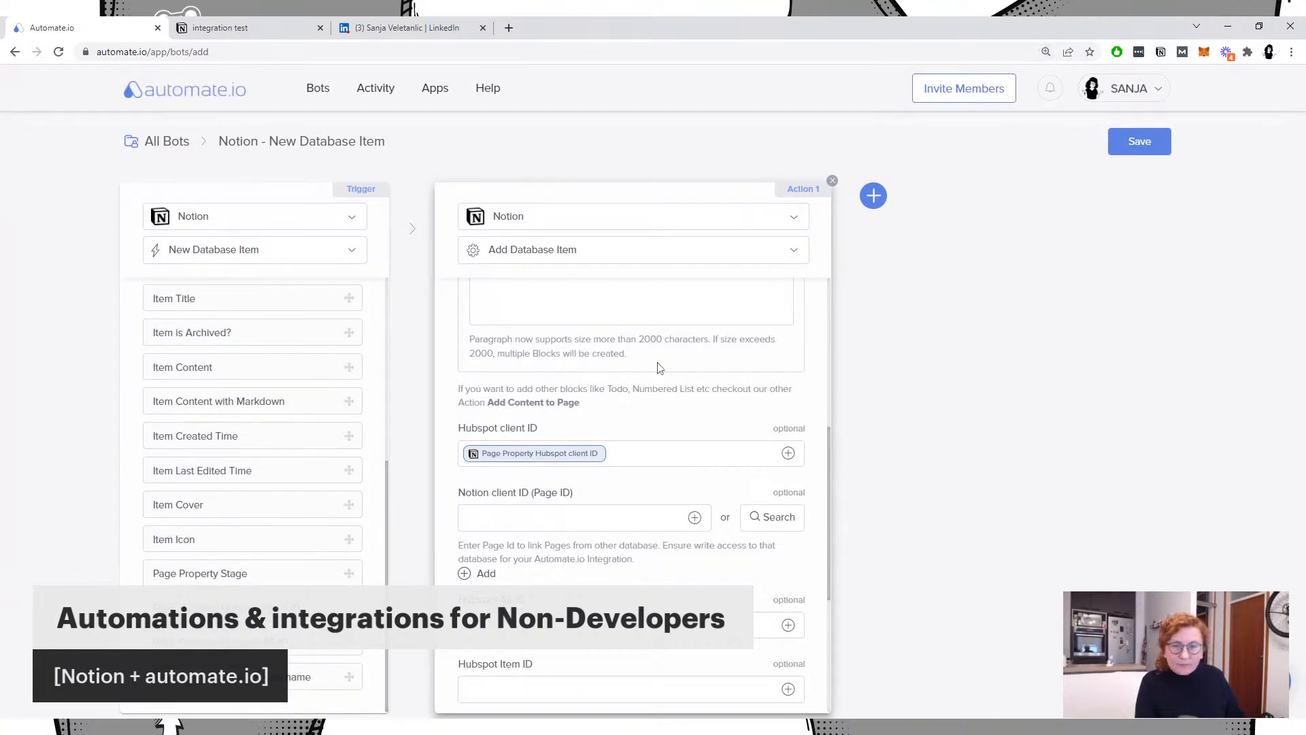
pyautogui.scroll(-2, 660, 368)
pyautogui.scroll(-1, 631, 476)
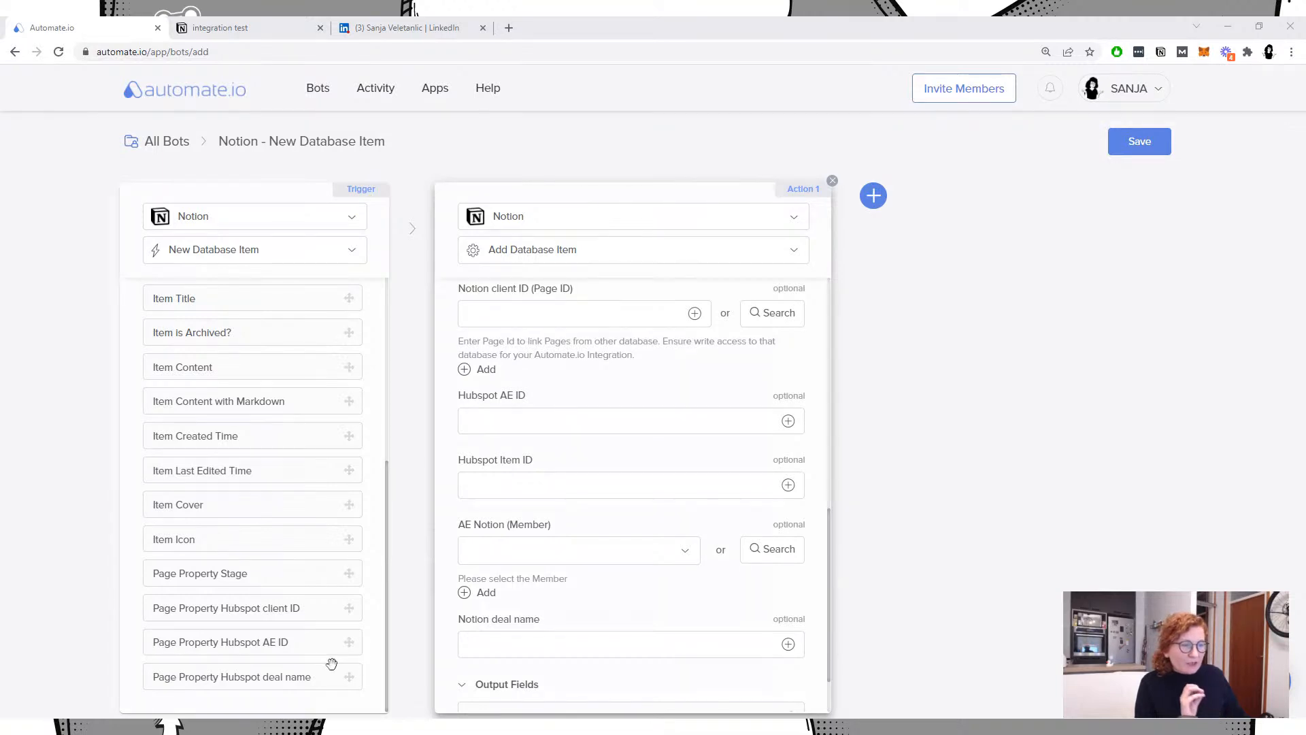
pyautogui.click(260, 646)
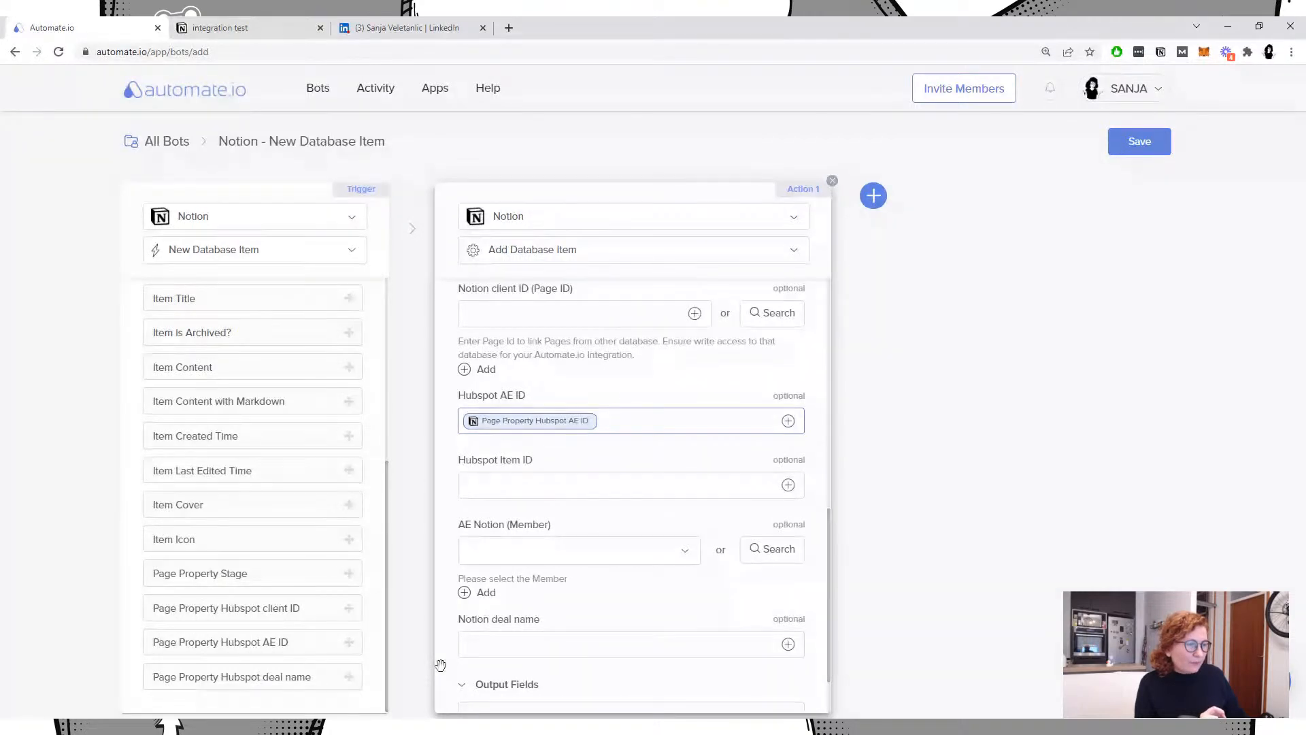
pyautogui.scroll(3, 517, 642)
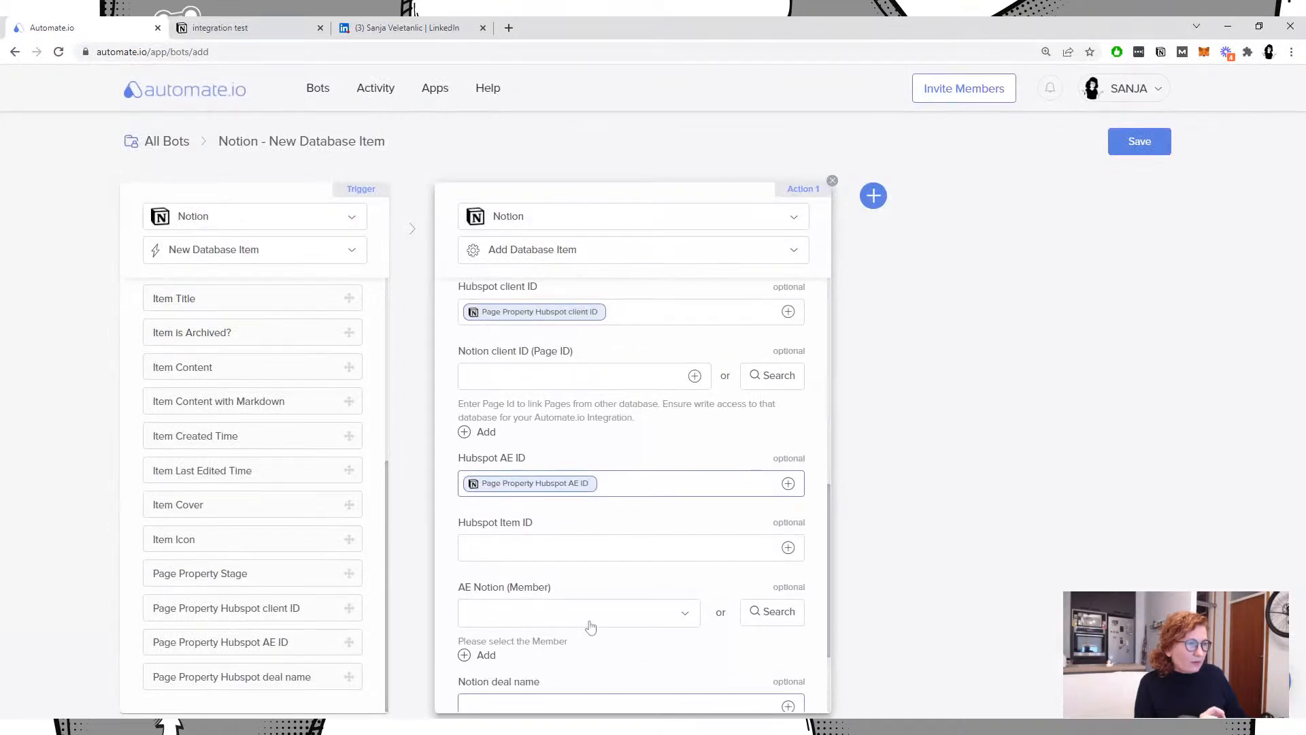
pyautogui.scroll(8, 590, 627)
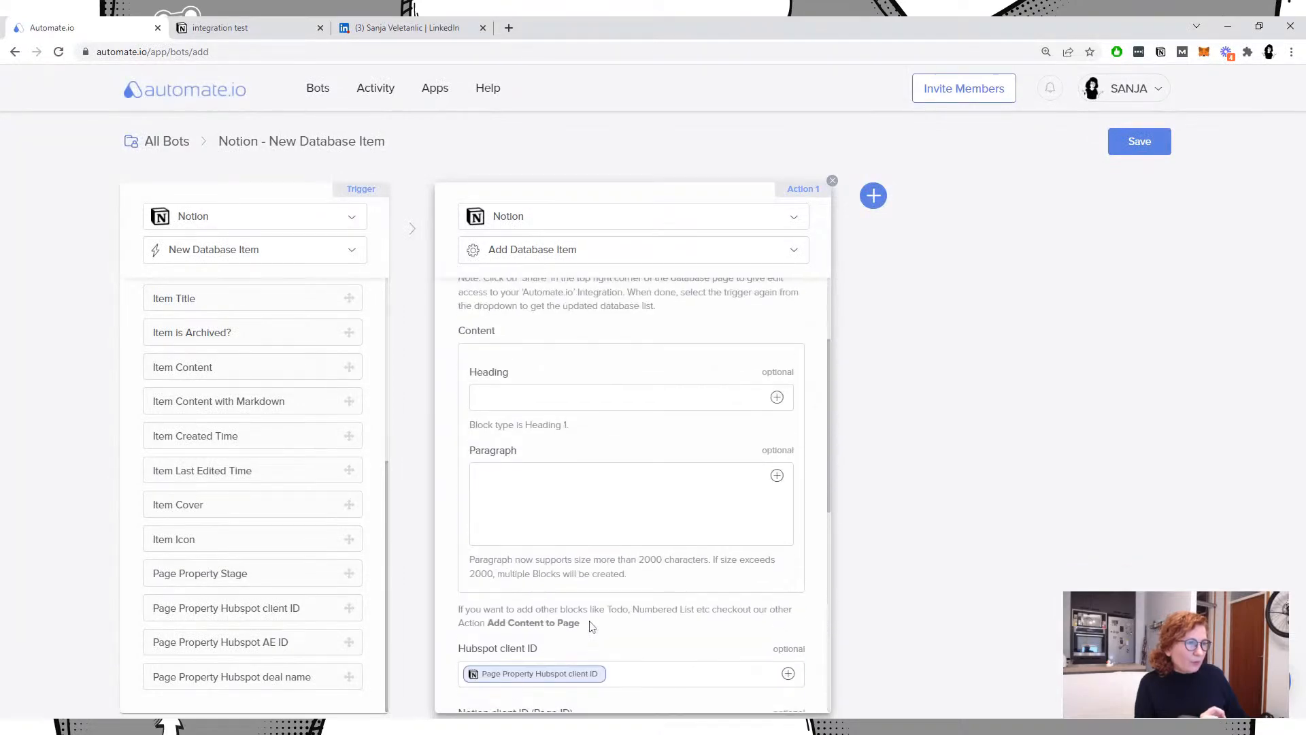
# Step: Map the trigger's Page Property Hubspot deal name to the action's Notion deal name field
pyautogui.scroll(-8, 591, 627)
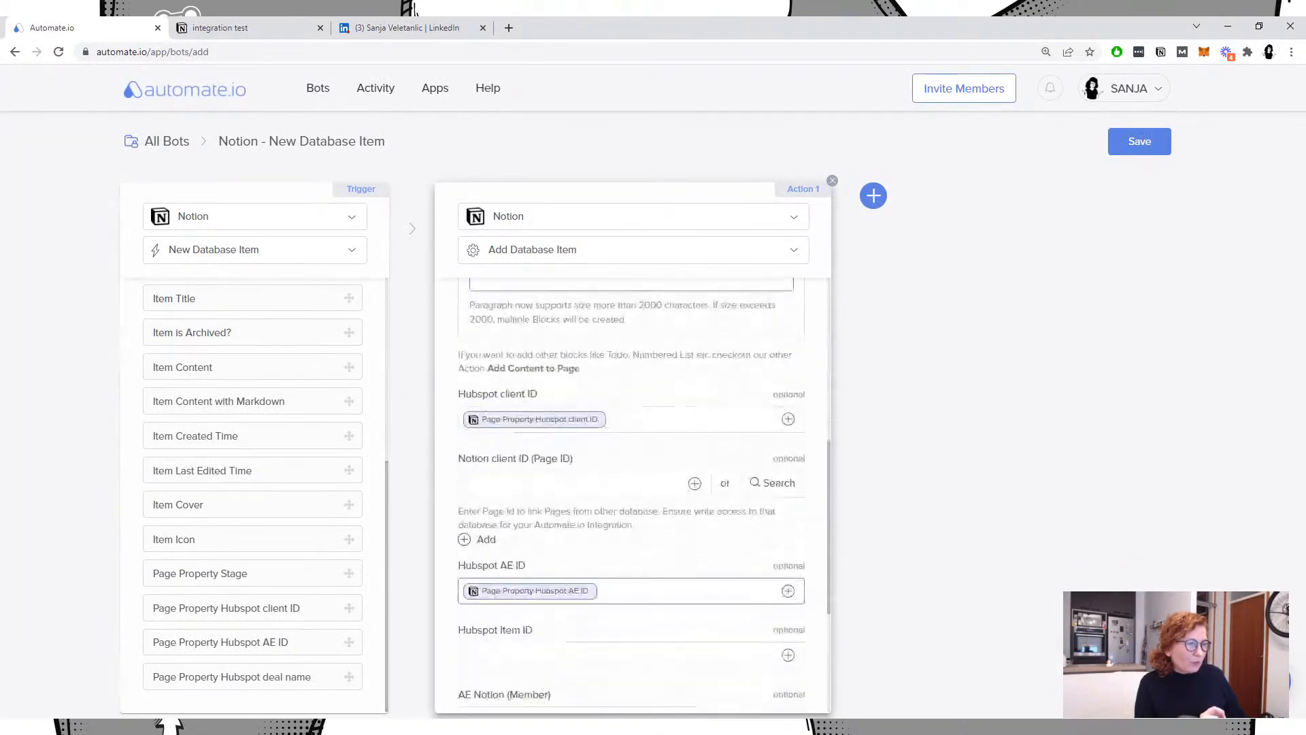
pyautogui.scroll(-3, 590, 626)
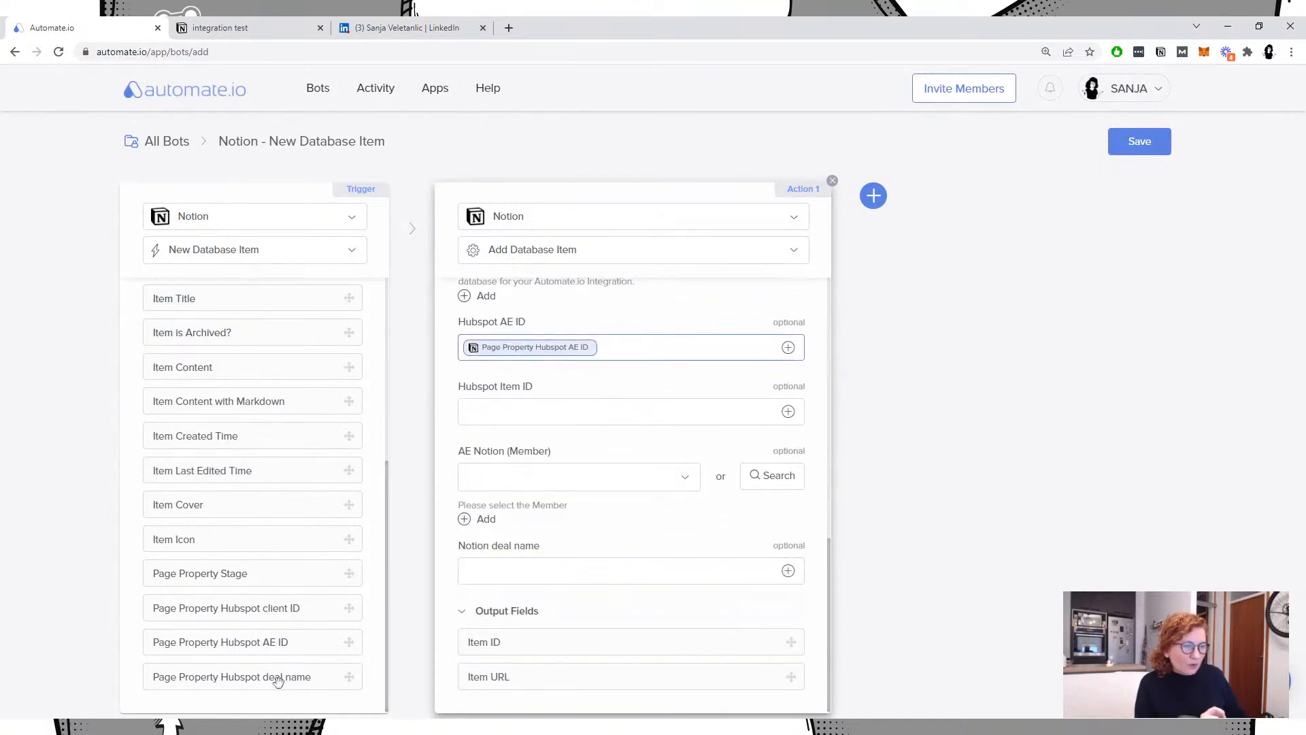
pyautogui.moveTo(278, 678); pyautogui.dragTo(561, 570)
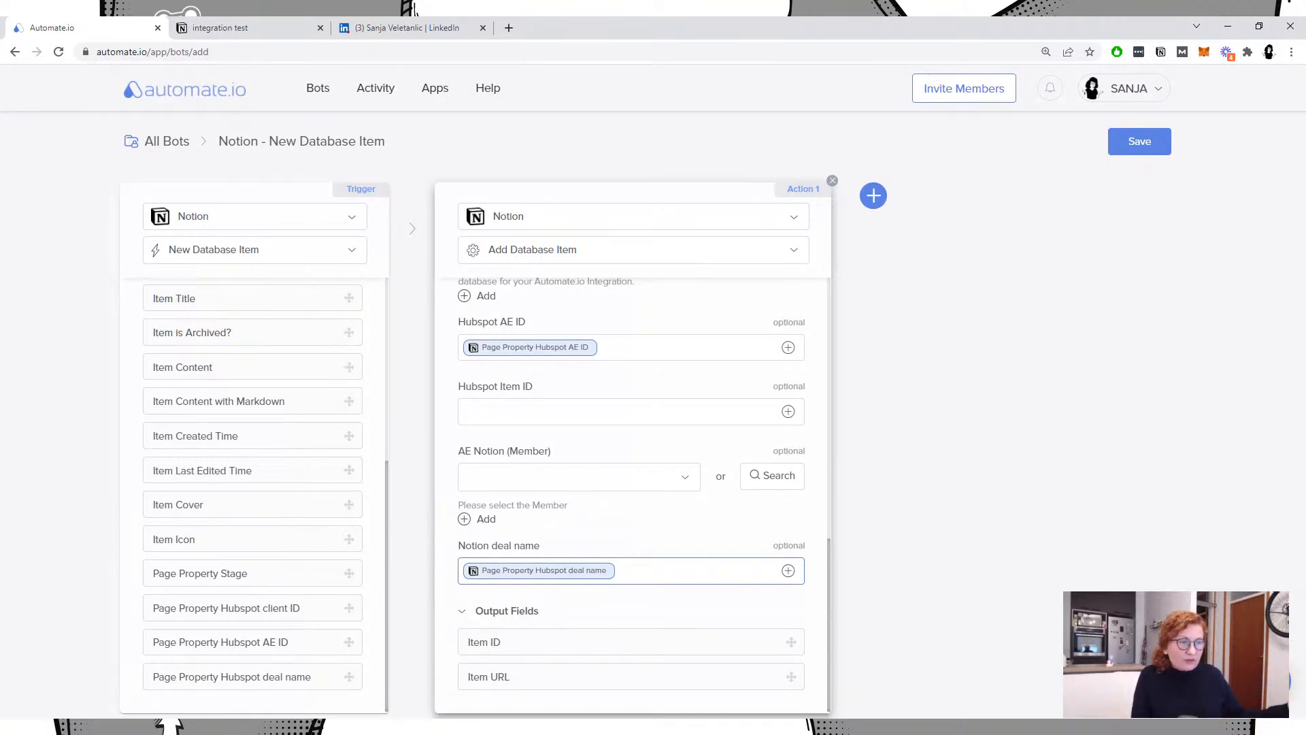
# Step: Save the Notion - New Database Item bot and turn it on
pyautogui.scroll(1, 313, 478)
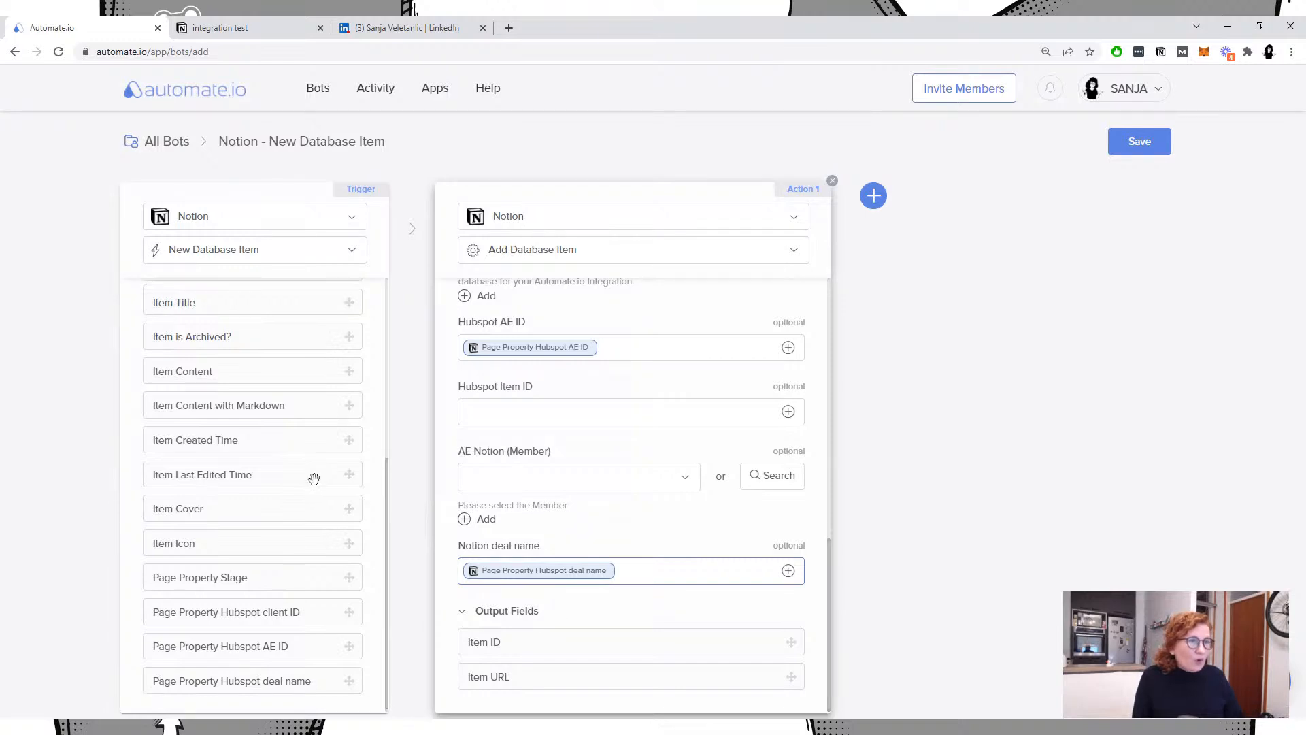
pyautogui.scroll(5, 314, 478)
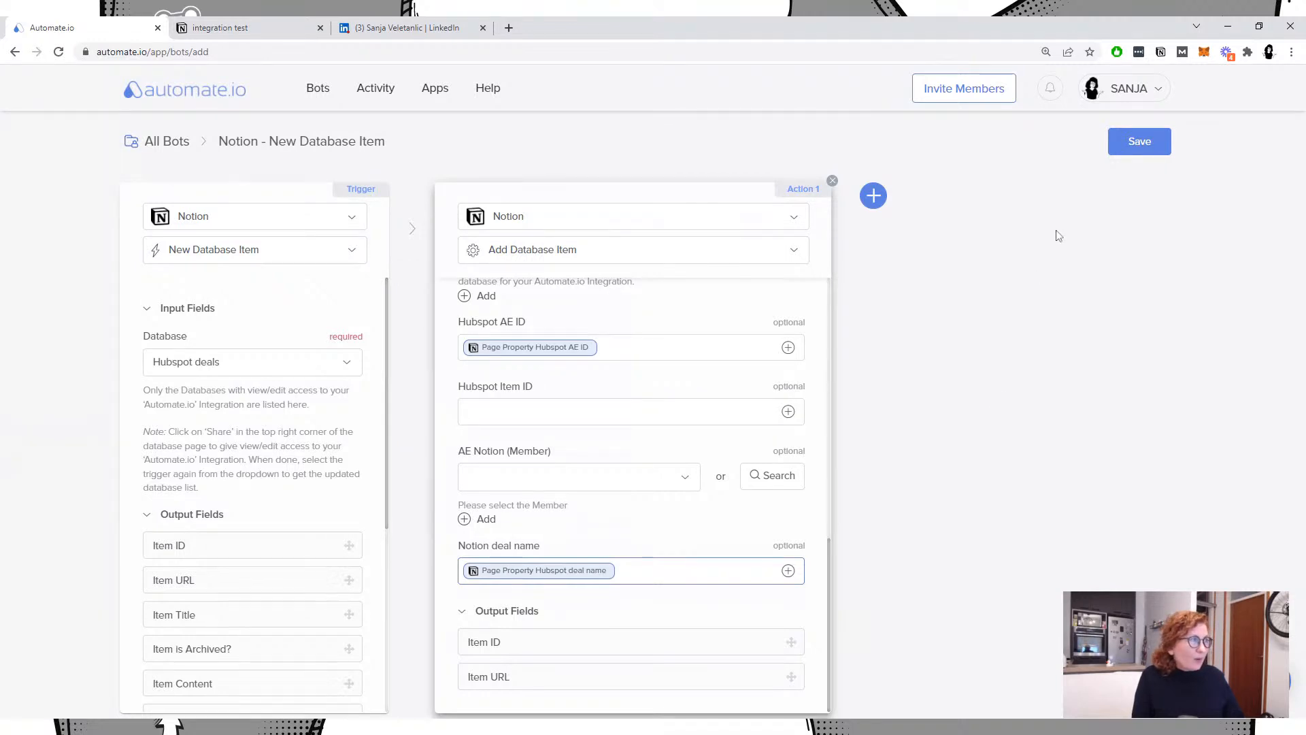
pyautogui.click(1130, 144)
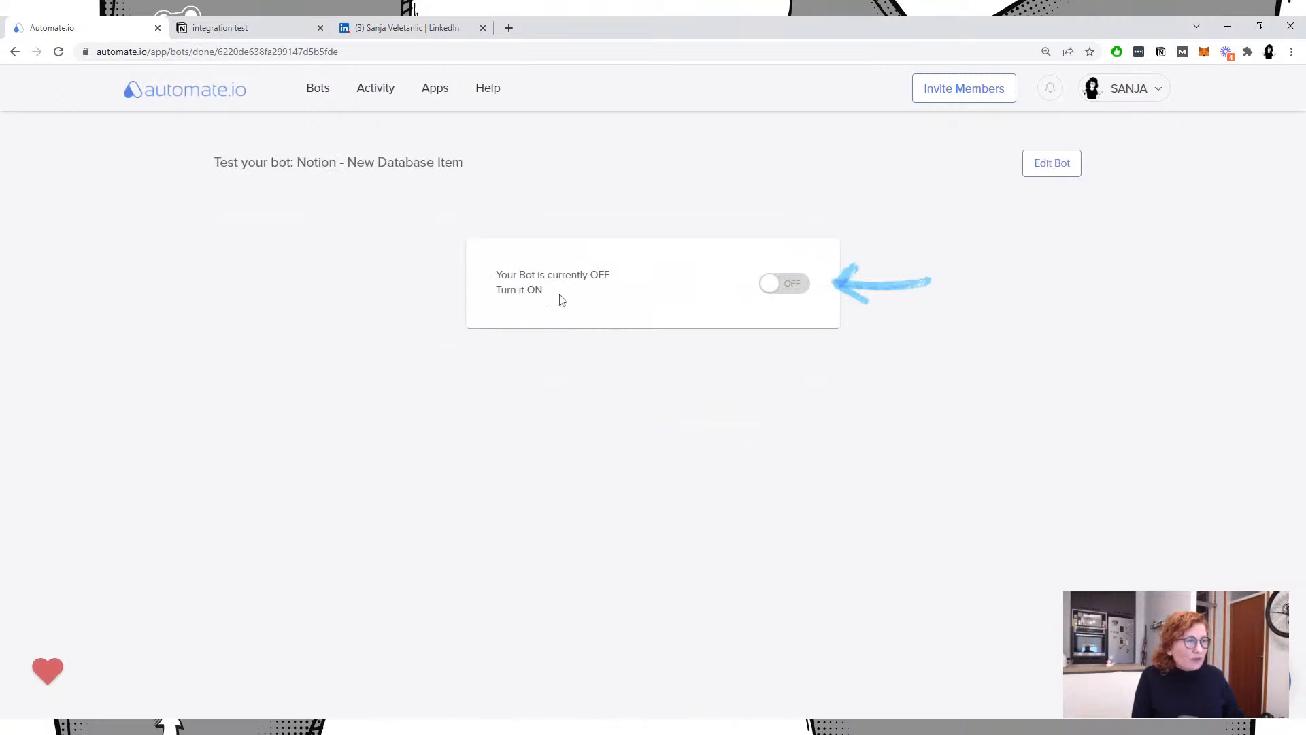
pyautogui.click(796, 285)
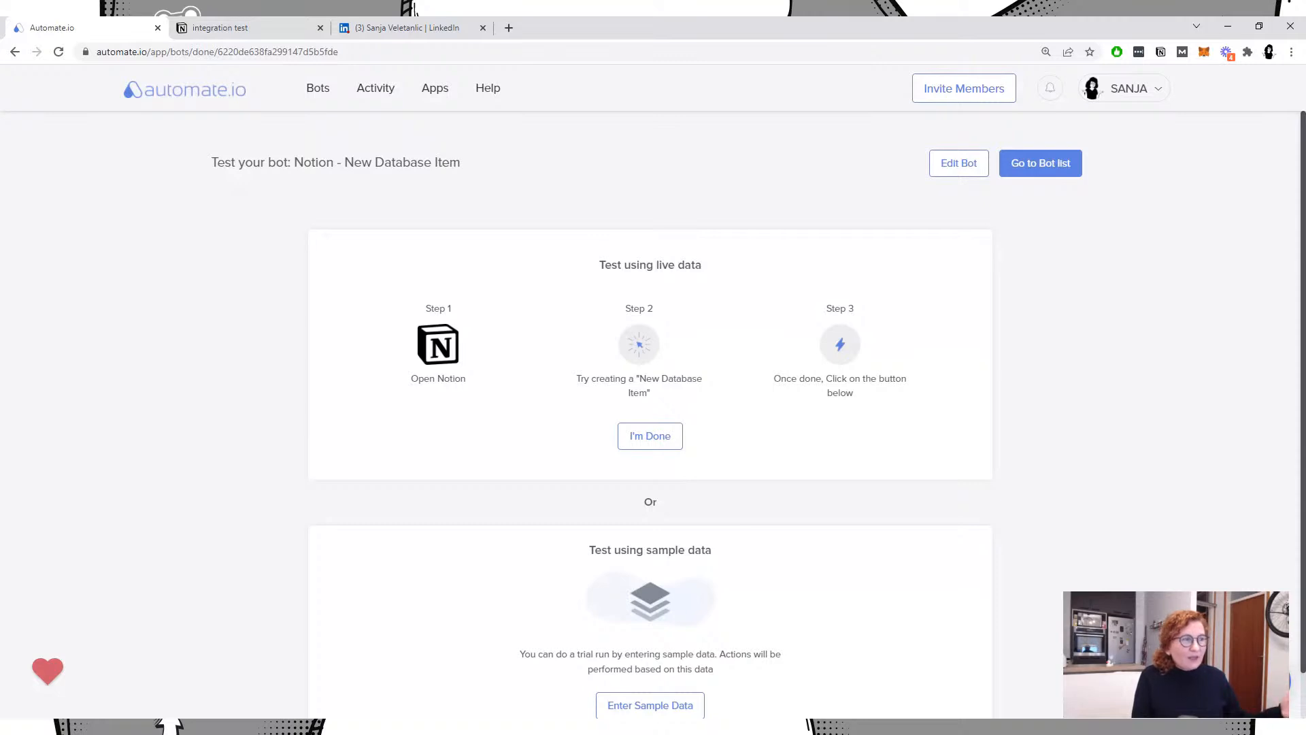
# Step: Switch to the Notion integration test page and add a Hubspot deals row named "Live streaming deal" with Stage New
pyautogui.click(218, 24)
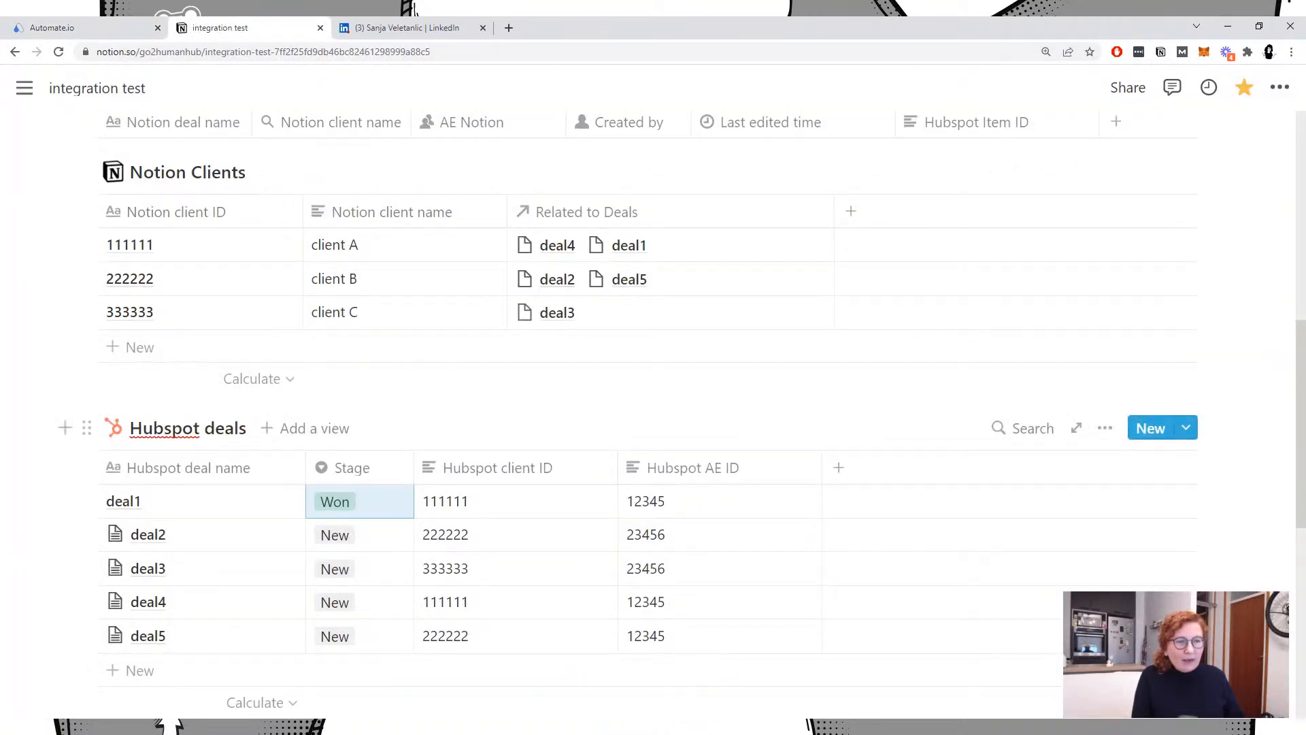
pyautogui.scroll(-2, 149, 560)
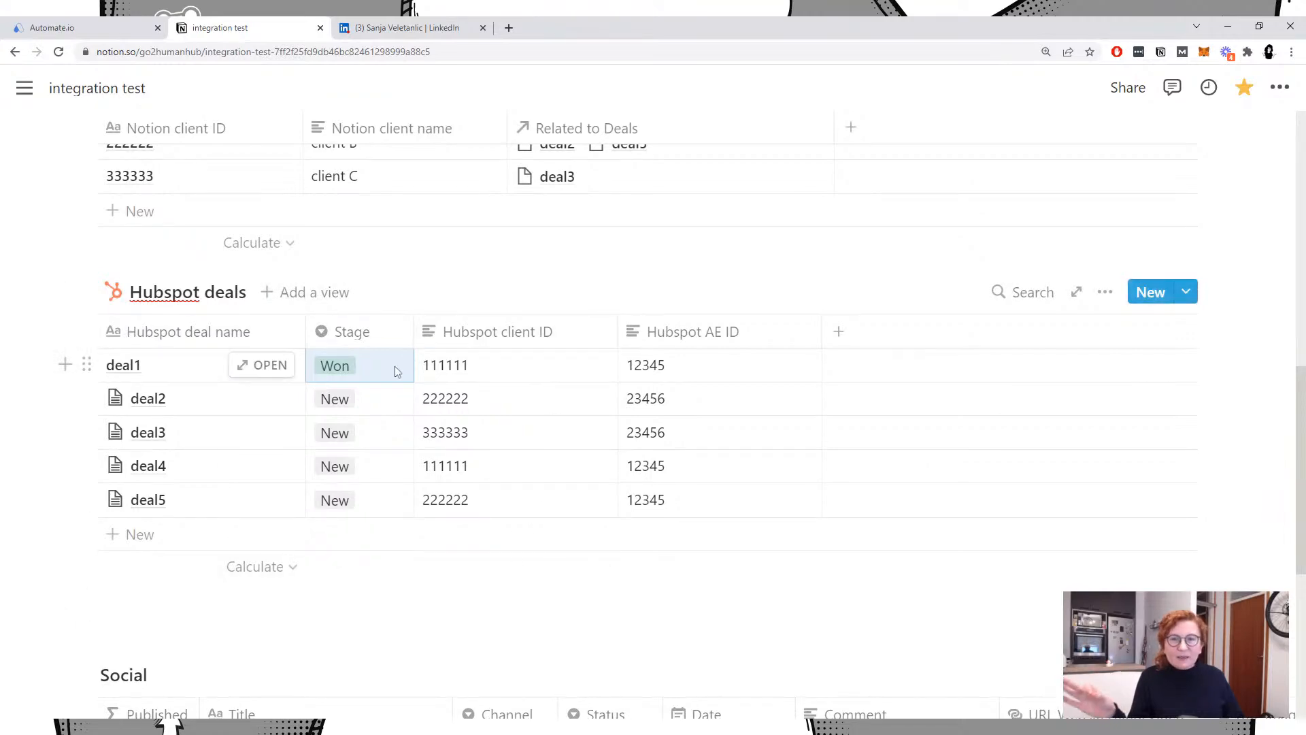
pyautogui.scroll(2, 398, 374)
pyautogui.scroll(10, 365, 373)
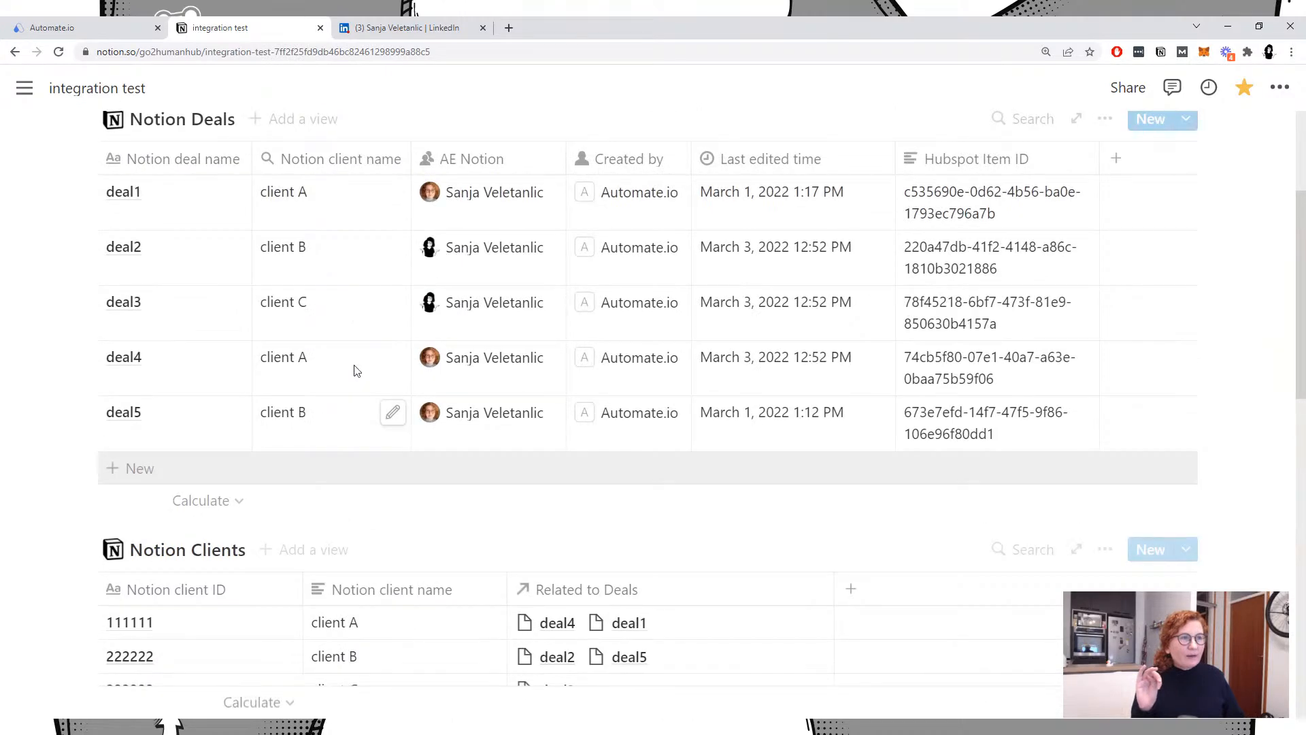
pyautogui.scroll(-9, 181, 306)
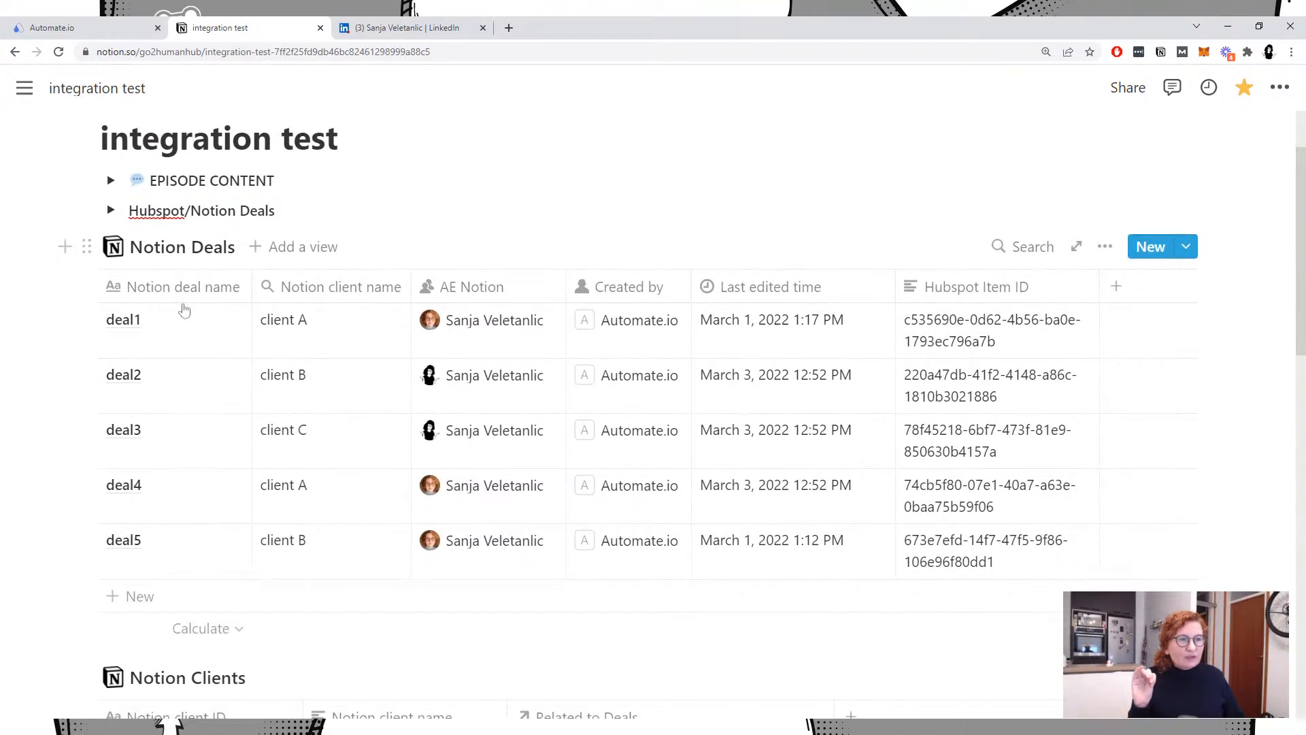
pyautogui.scroll(-3, 183, 311)
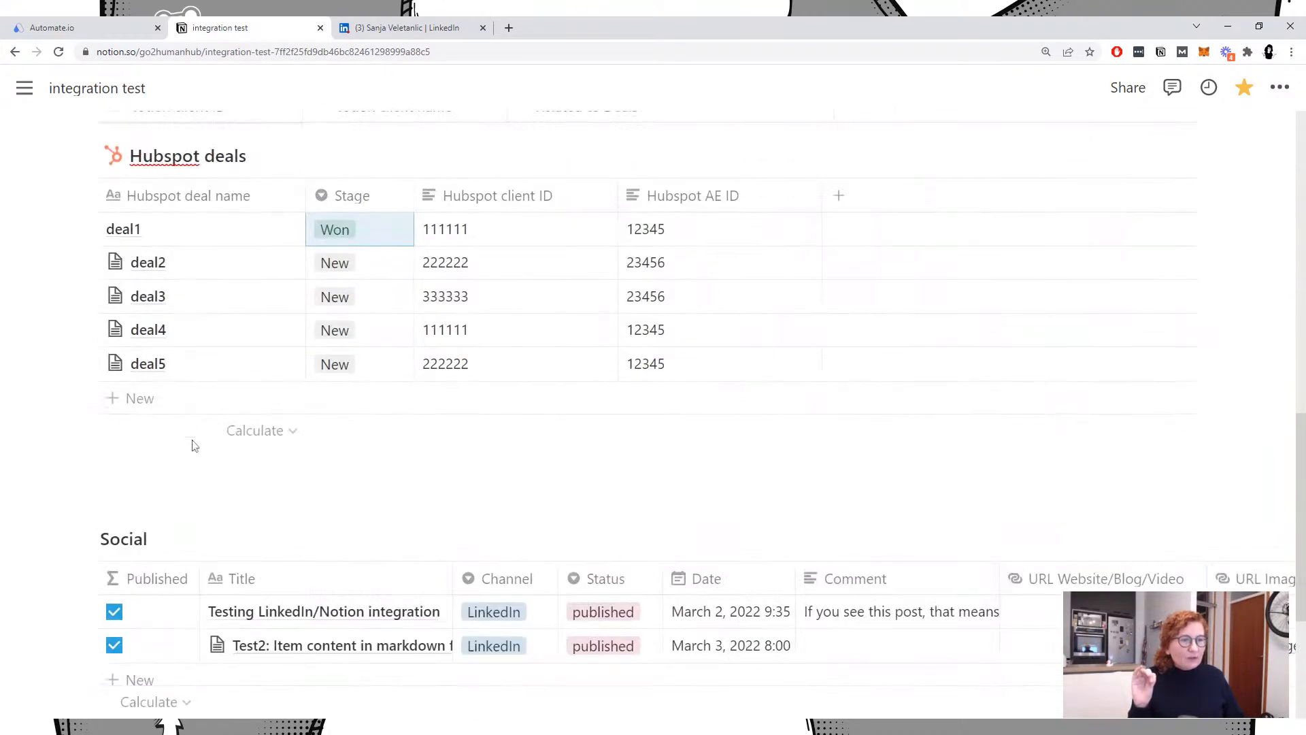
pyautogui.click(141, 401)
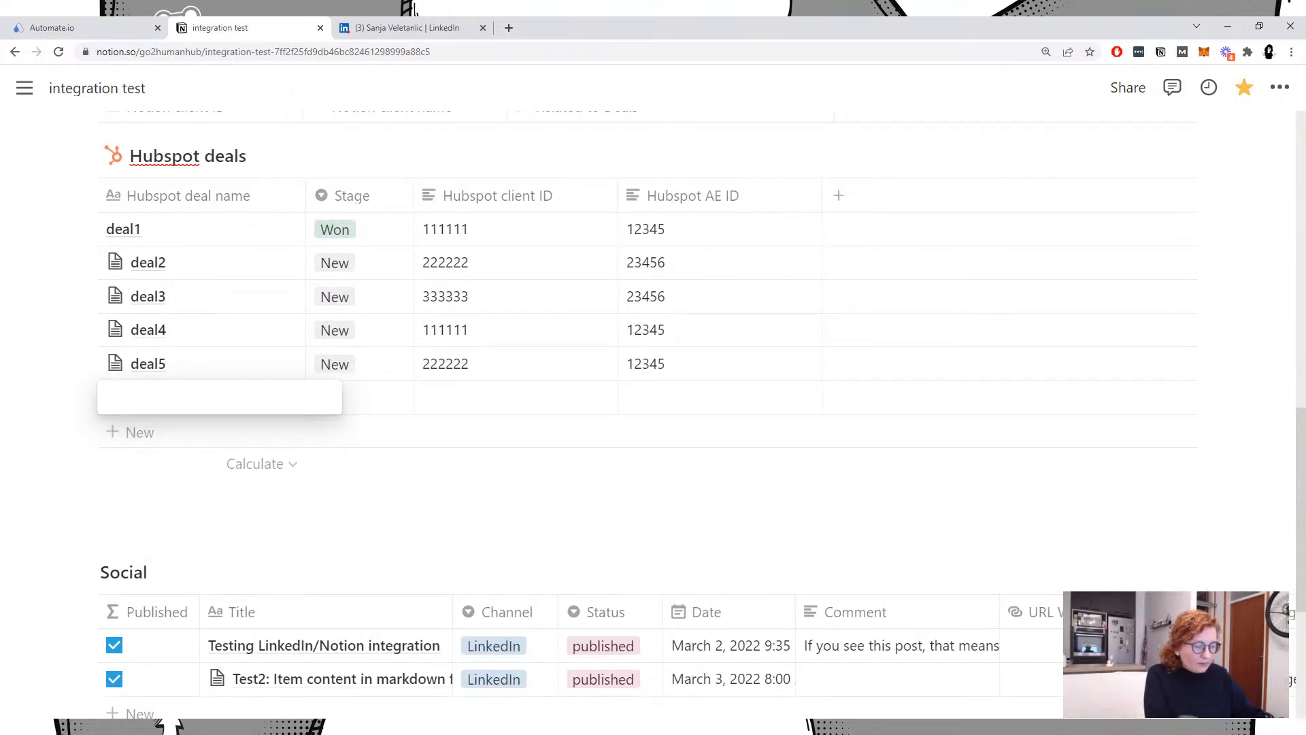
pyautogui.write('Live ')
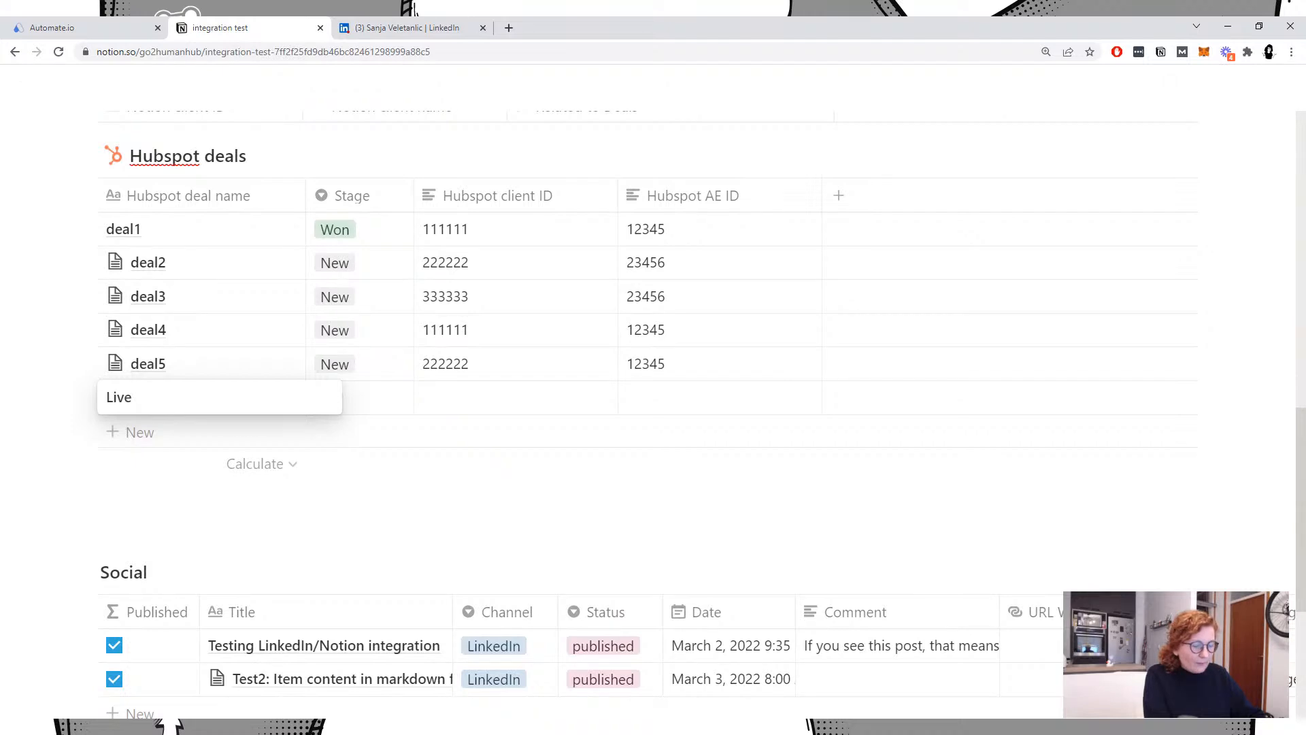
pyautogui.write('streaming deal')
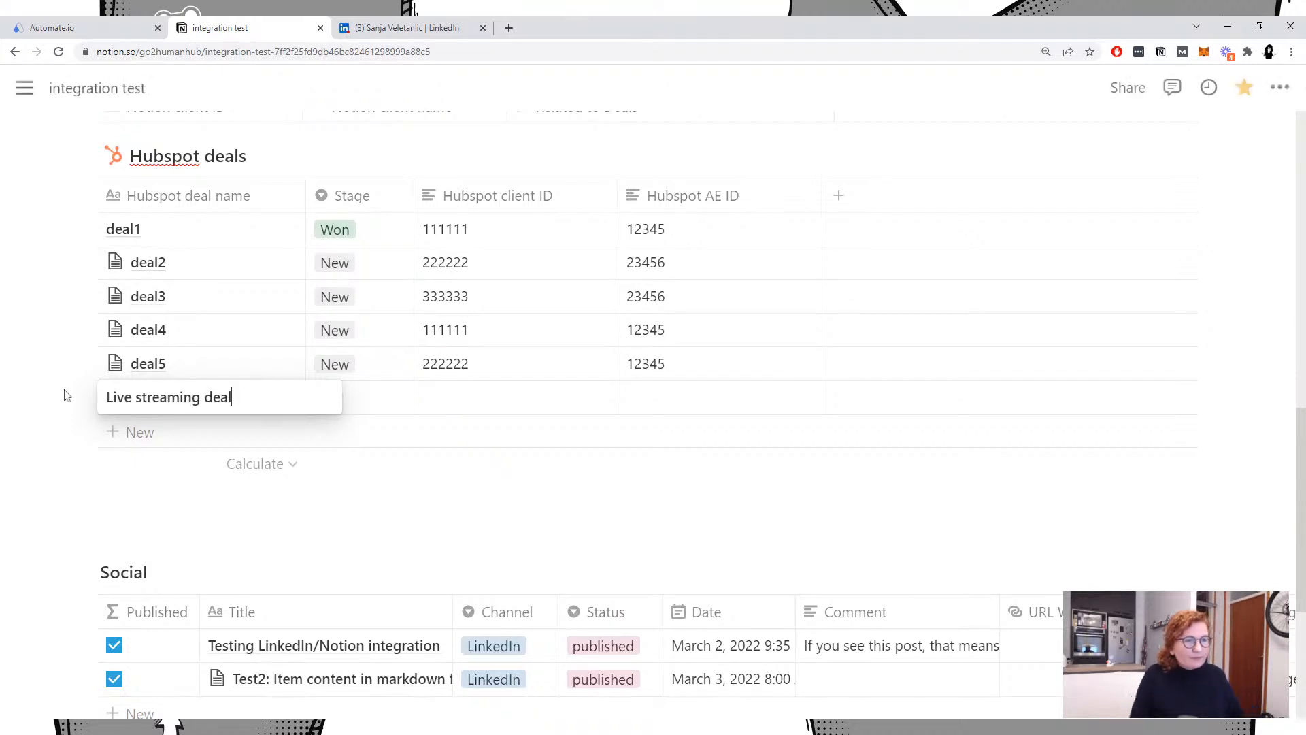
pyautogui.press('Return')
pyautogui.click(341, 404)
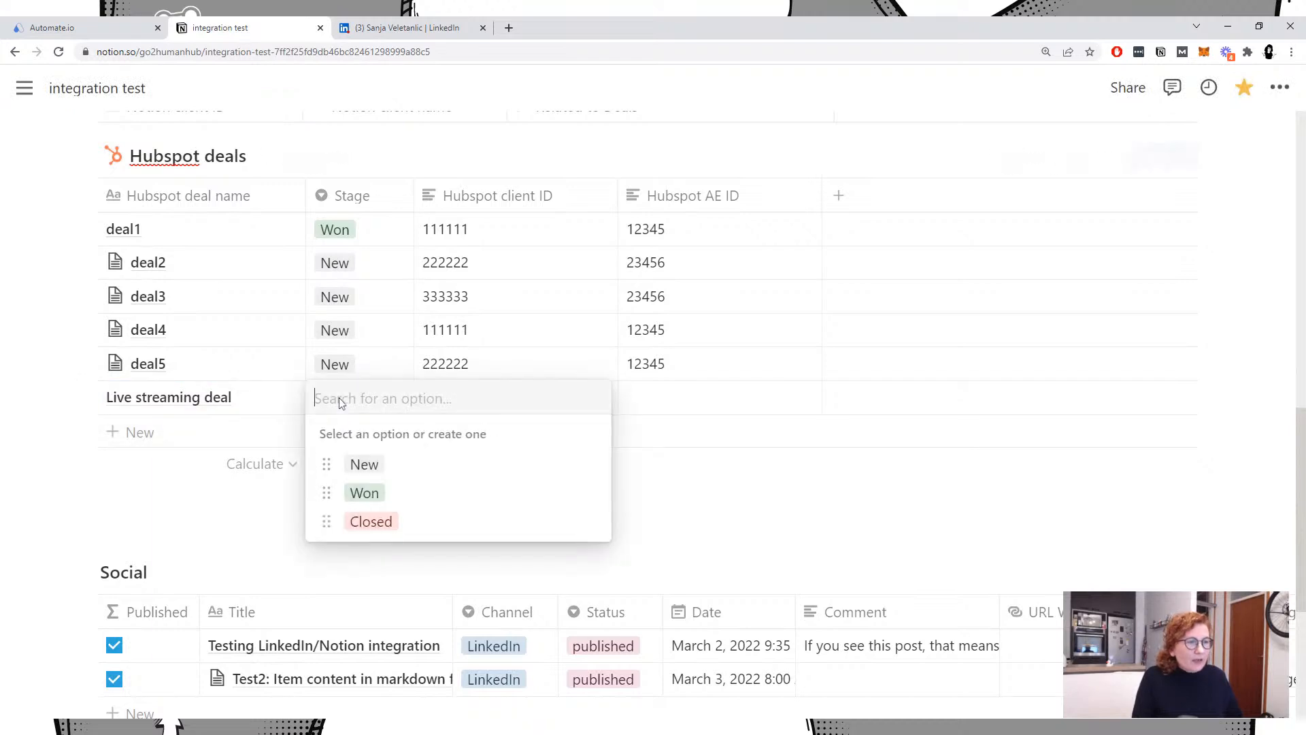
pyautogui.click(373, 461)
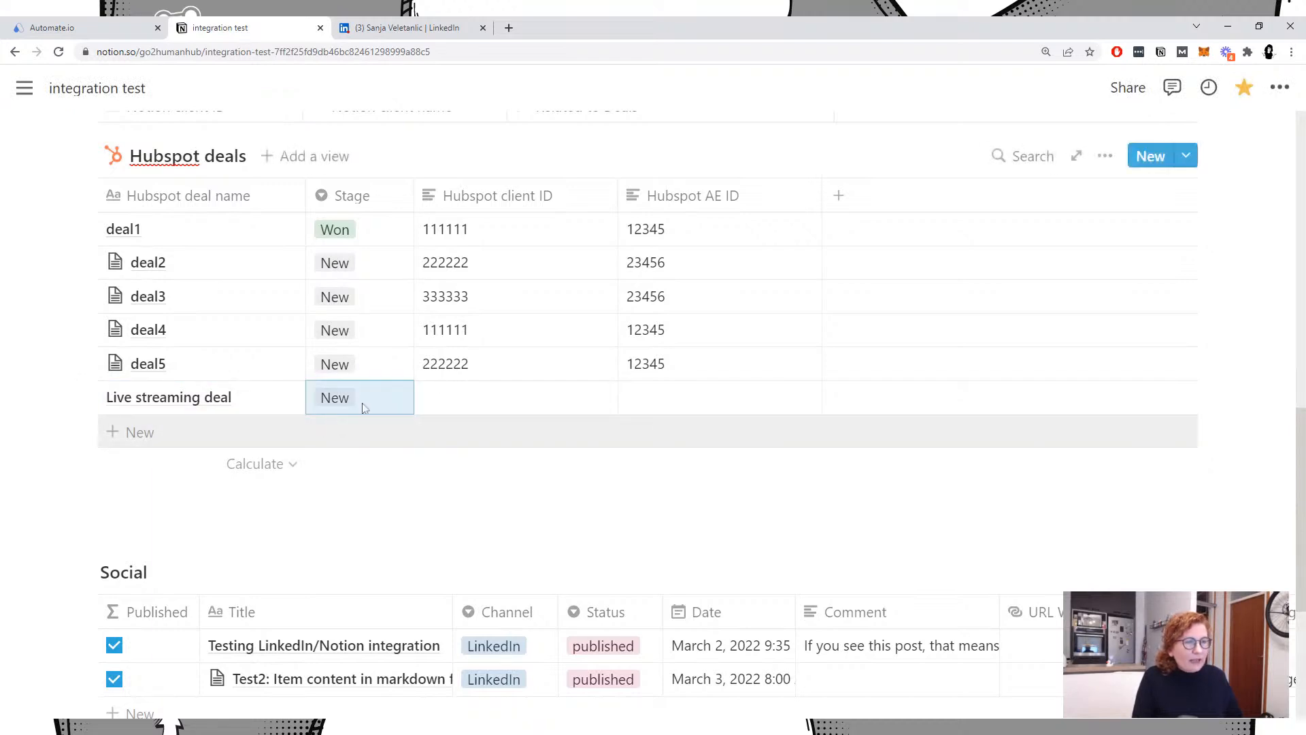
# Step: Fill in the Live streaming deal's Hubspot client ID and Hubspot AE ID with the same values as deal4
pyautogui.click(468, 404)
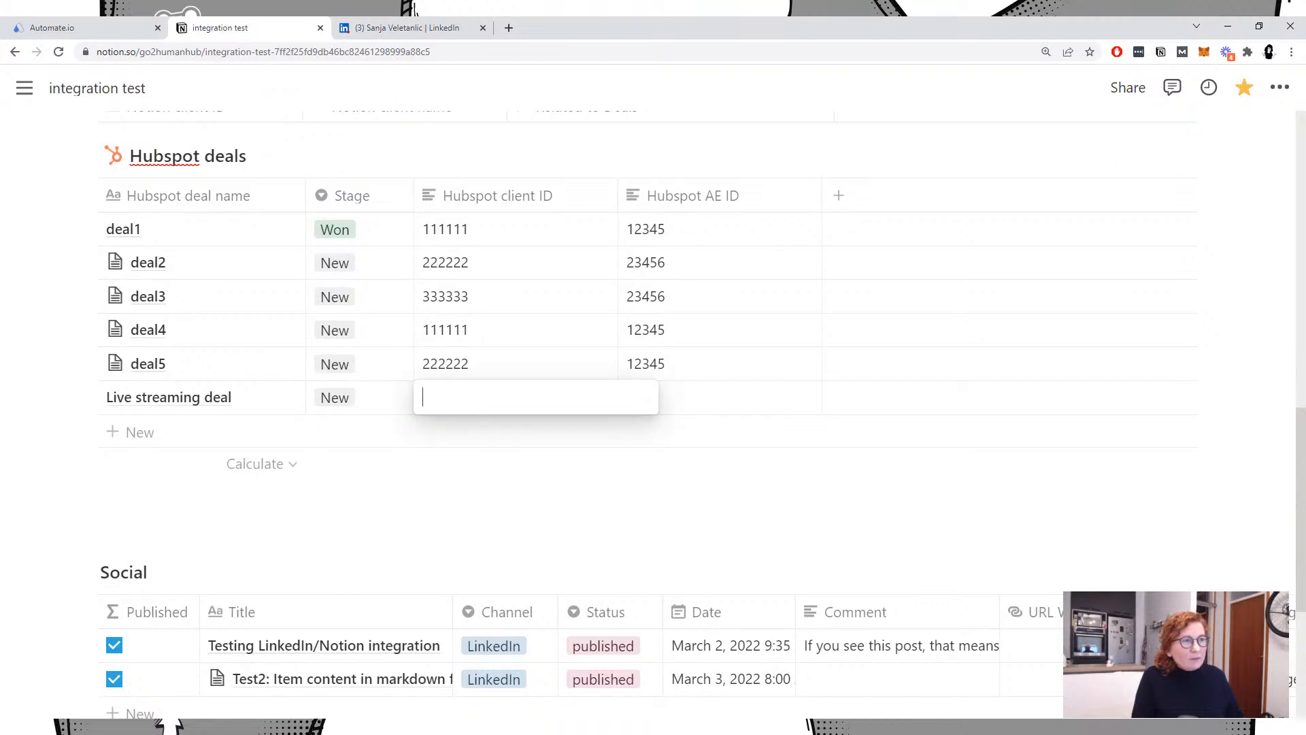
pyautogui.write('1')
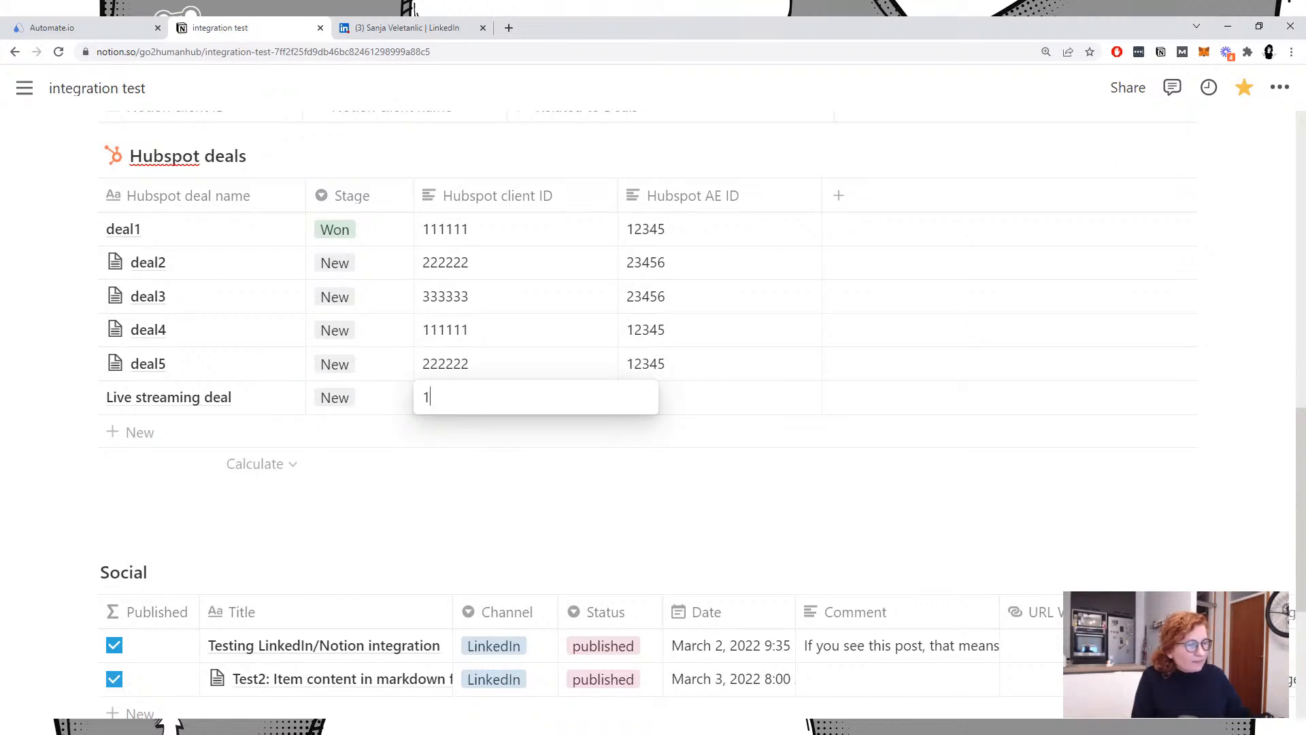
pyautogui.write('11111')
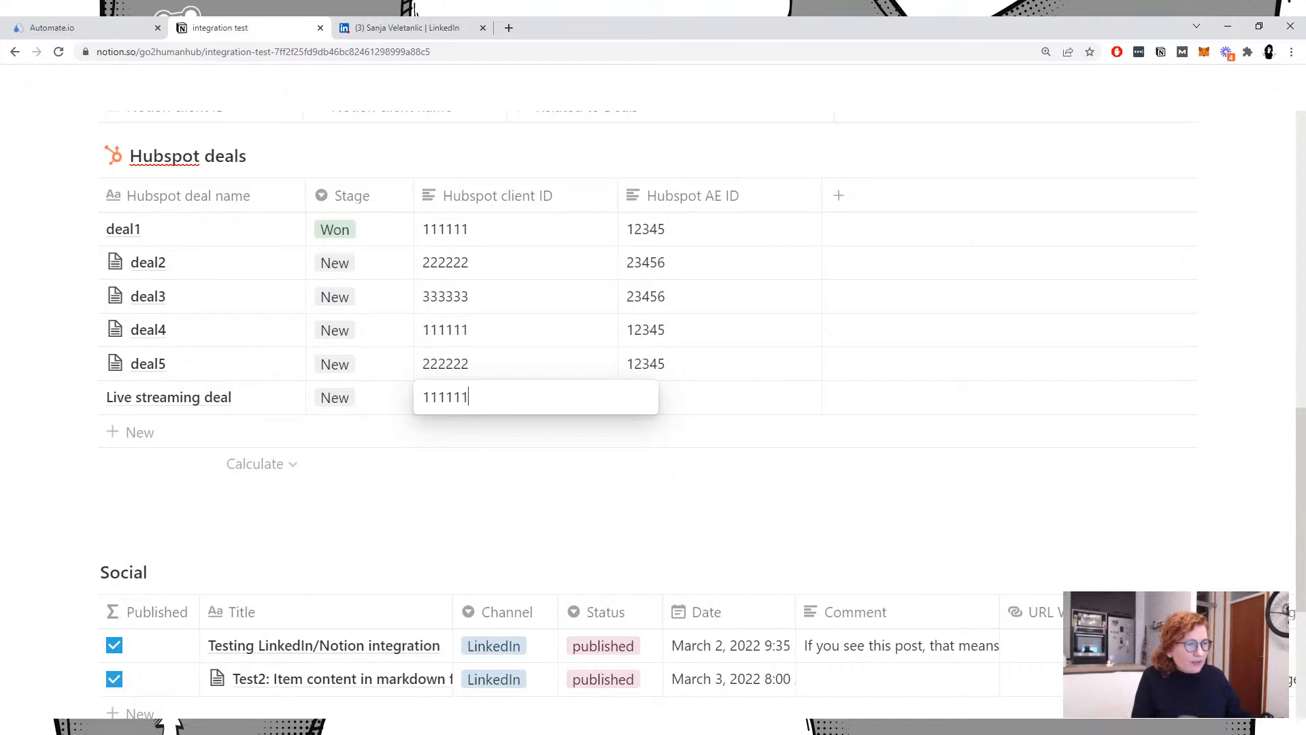
pyautogui.press('Return')
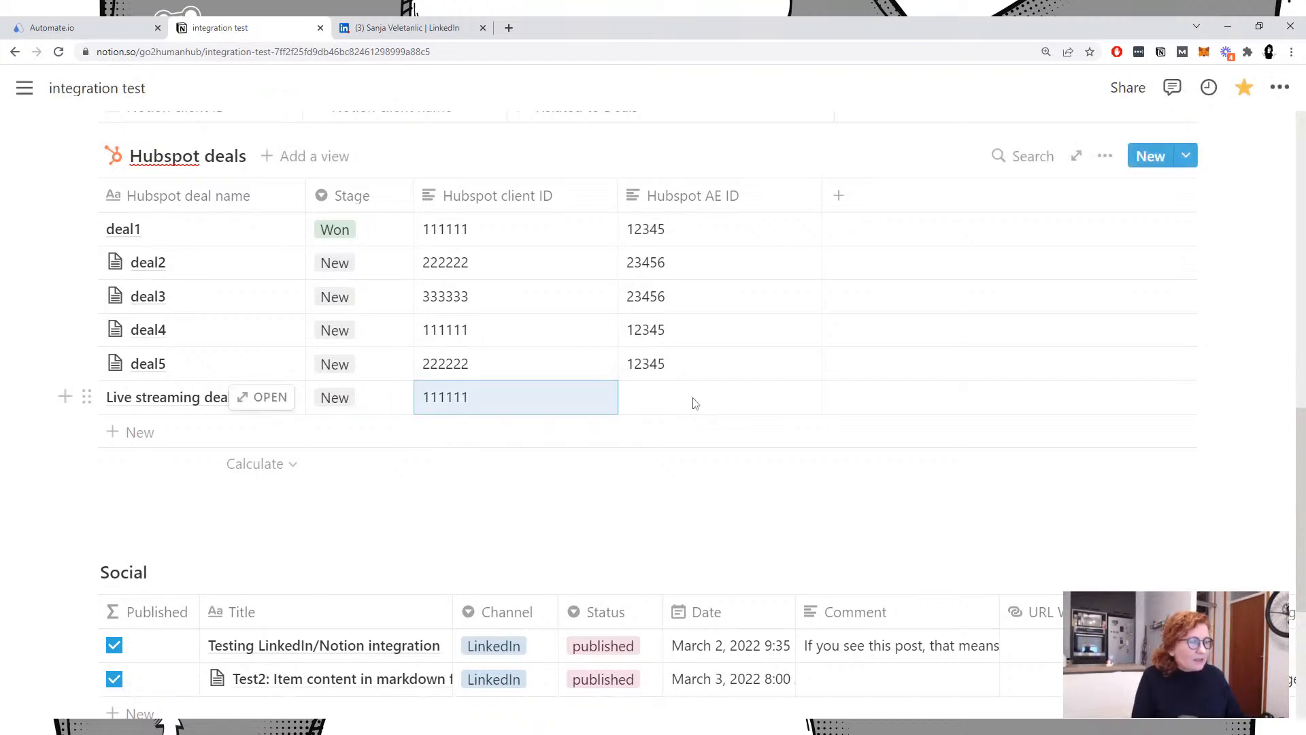
pyautogui.click(695, 403)
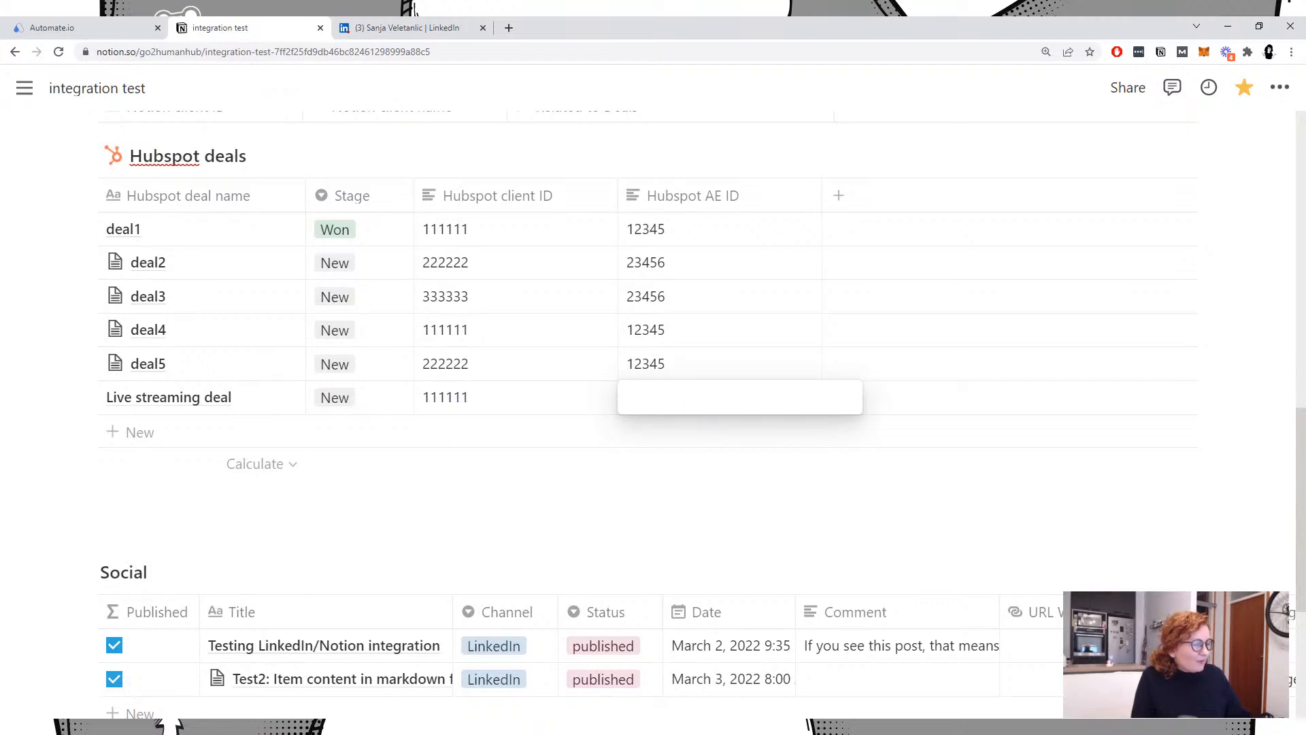
pyautogui.write('123')
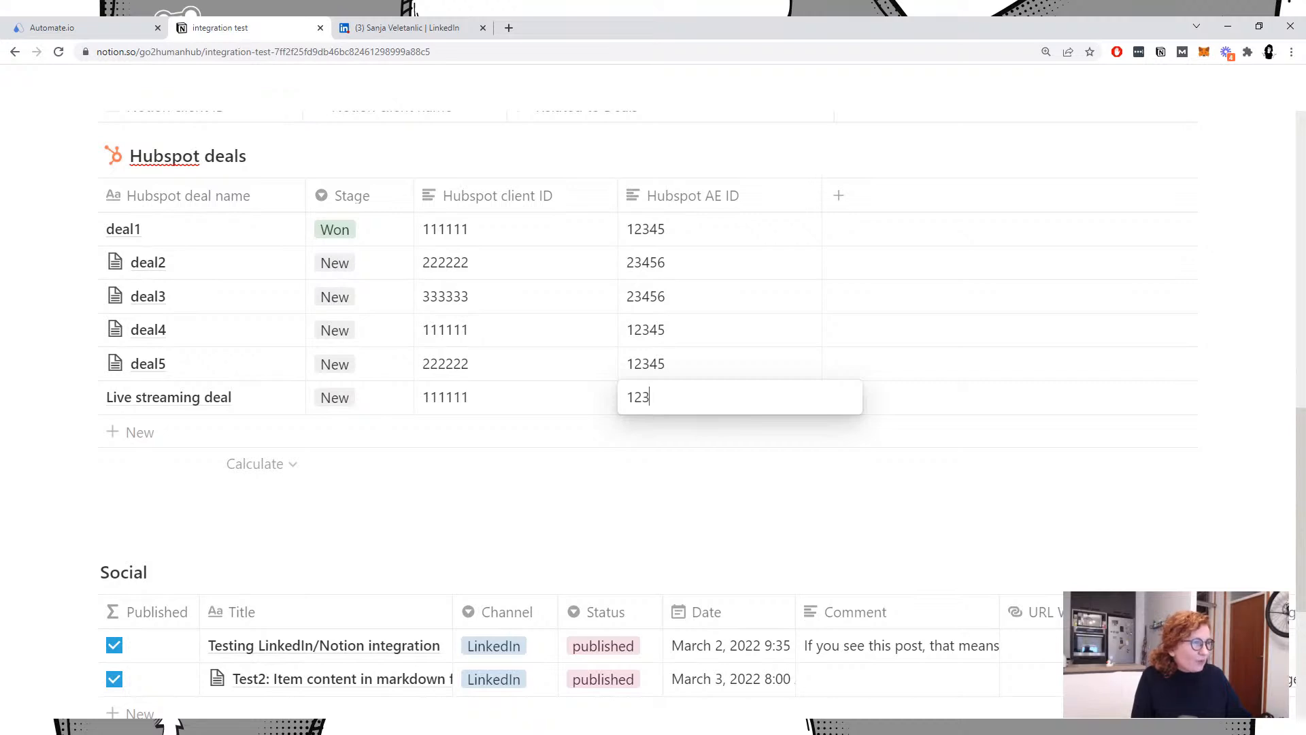
pyautogui.write('45')
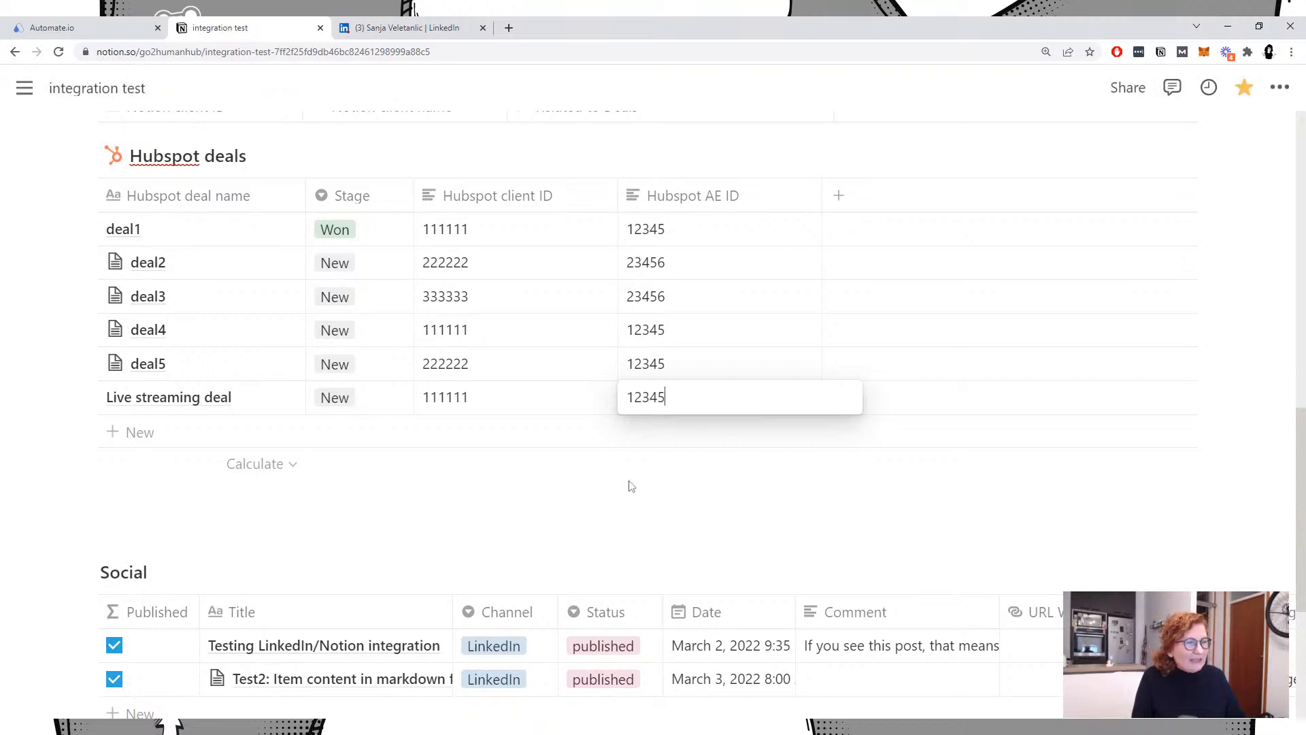
pyautogui.press('Return')
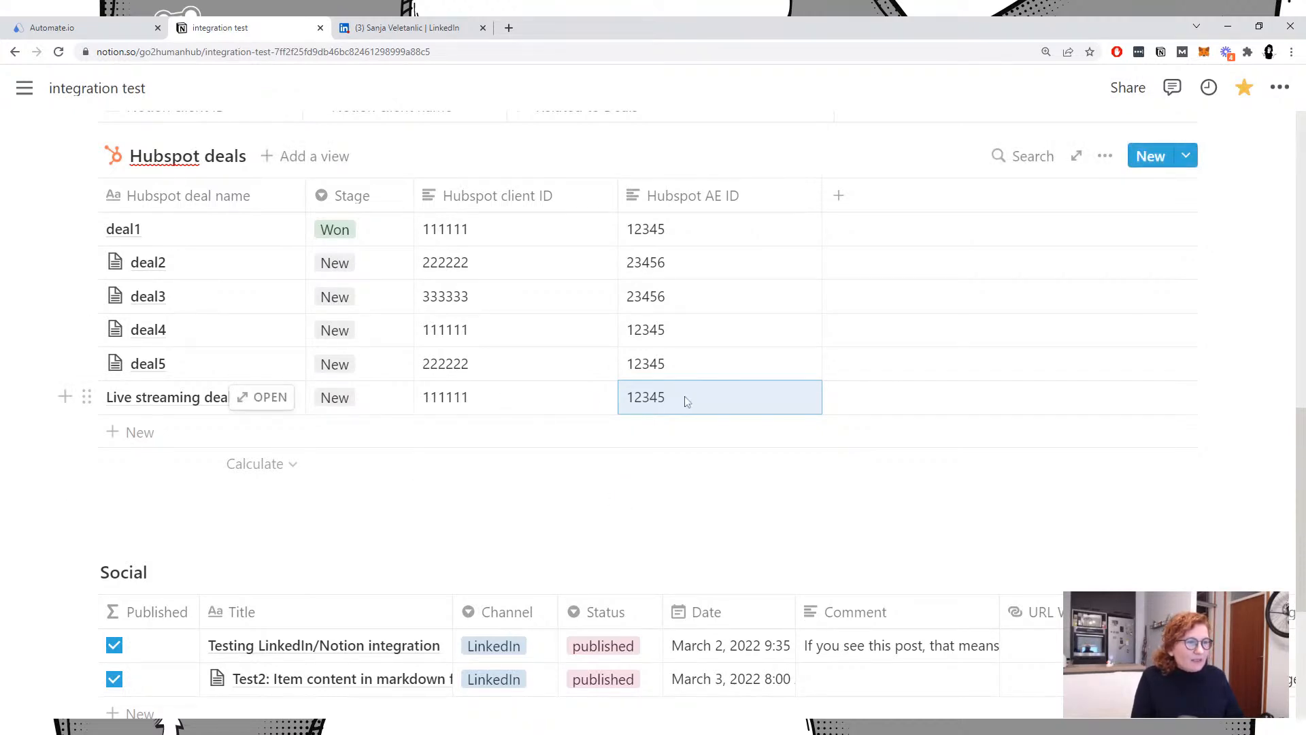
# Step: Check the Notion Deals table, switch to Automate.io and run the bot's test using live data
pyautogui.scroll(1, 152, 416)
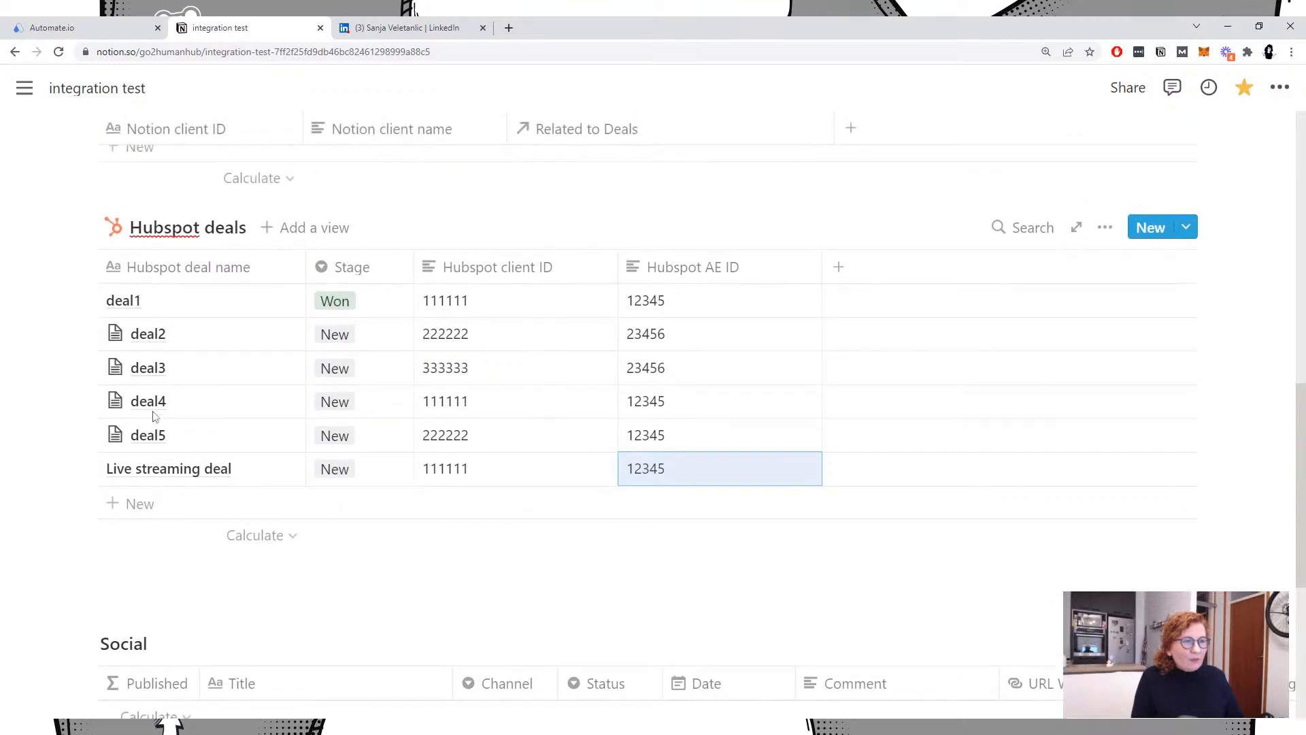
pyautogui.scroll(5, 153, 416)
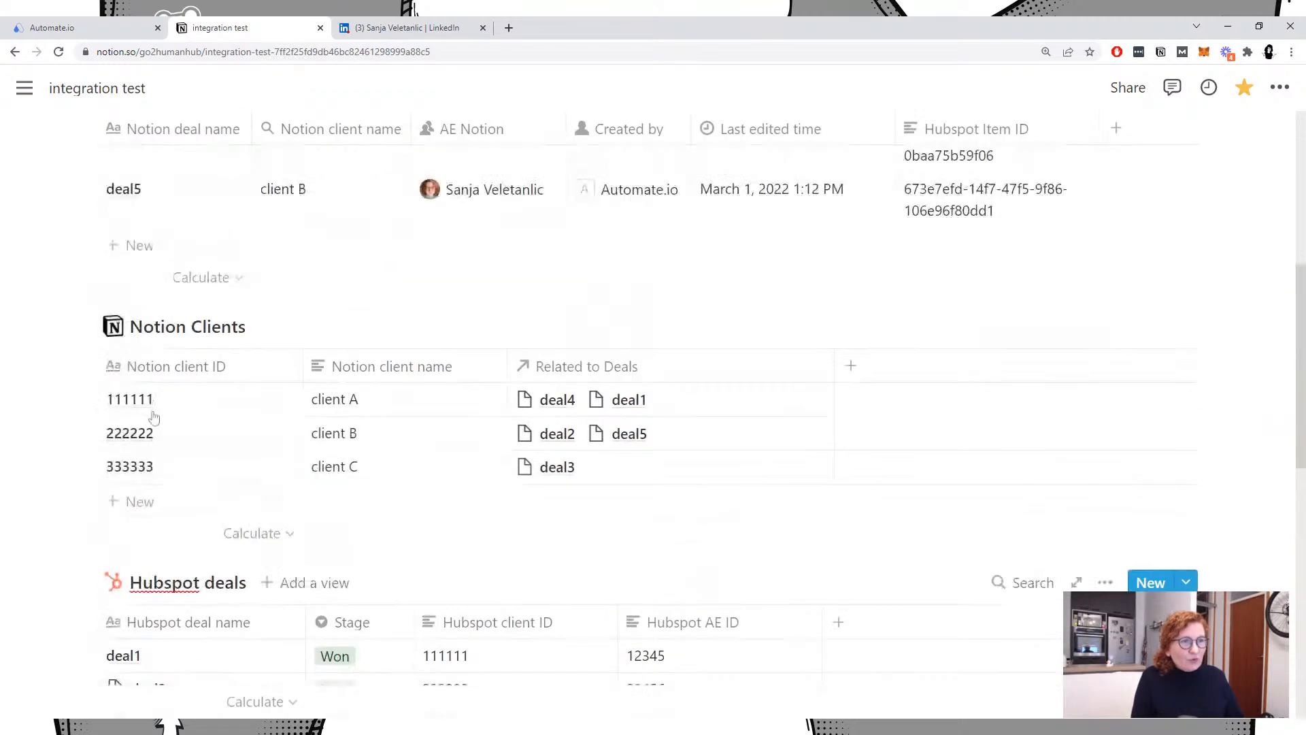
pyautogui.scroll(4, 154, 416)
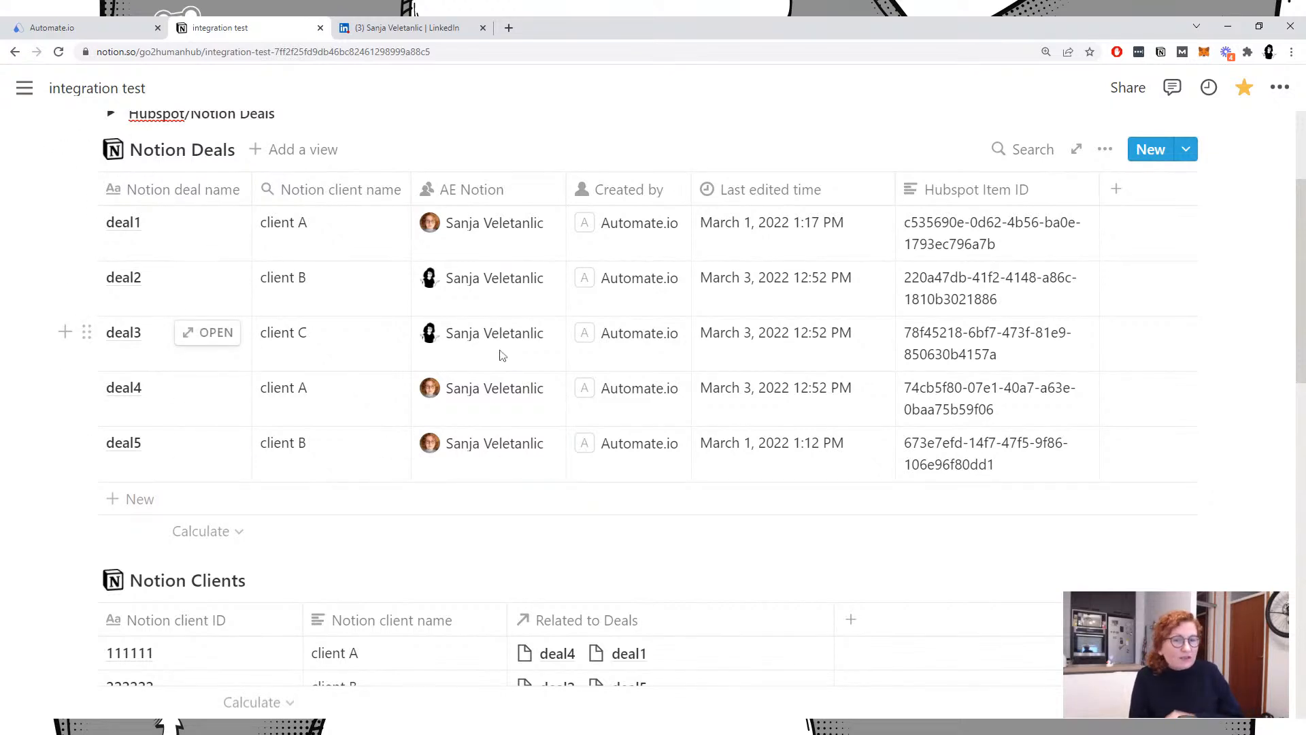
pyautogui.click(61, 28)
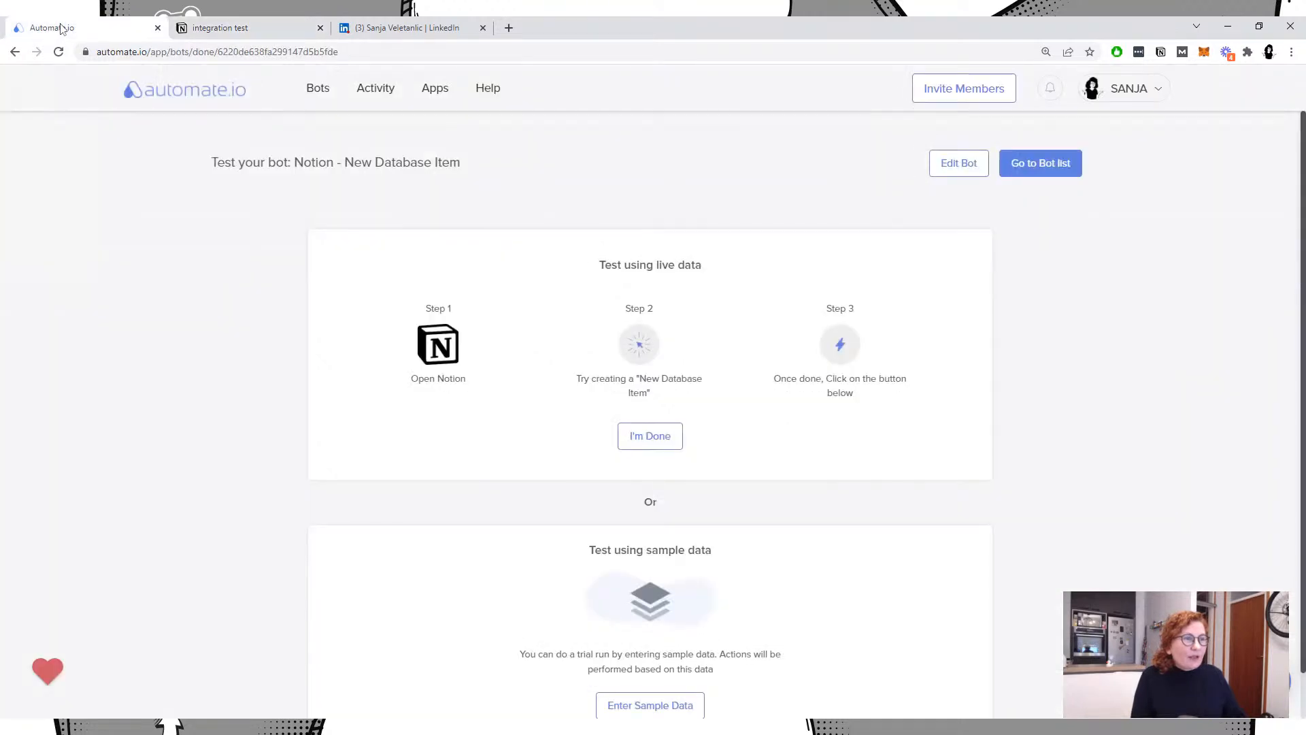
pyautogui.click(642, 444)
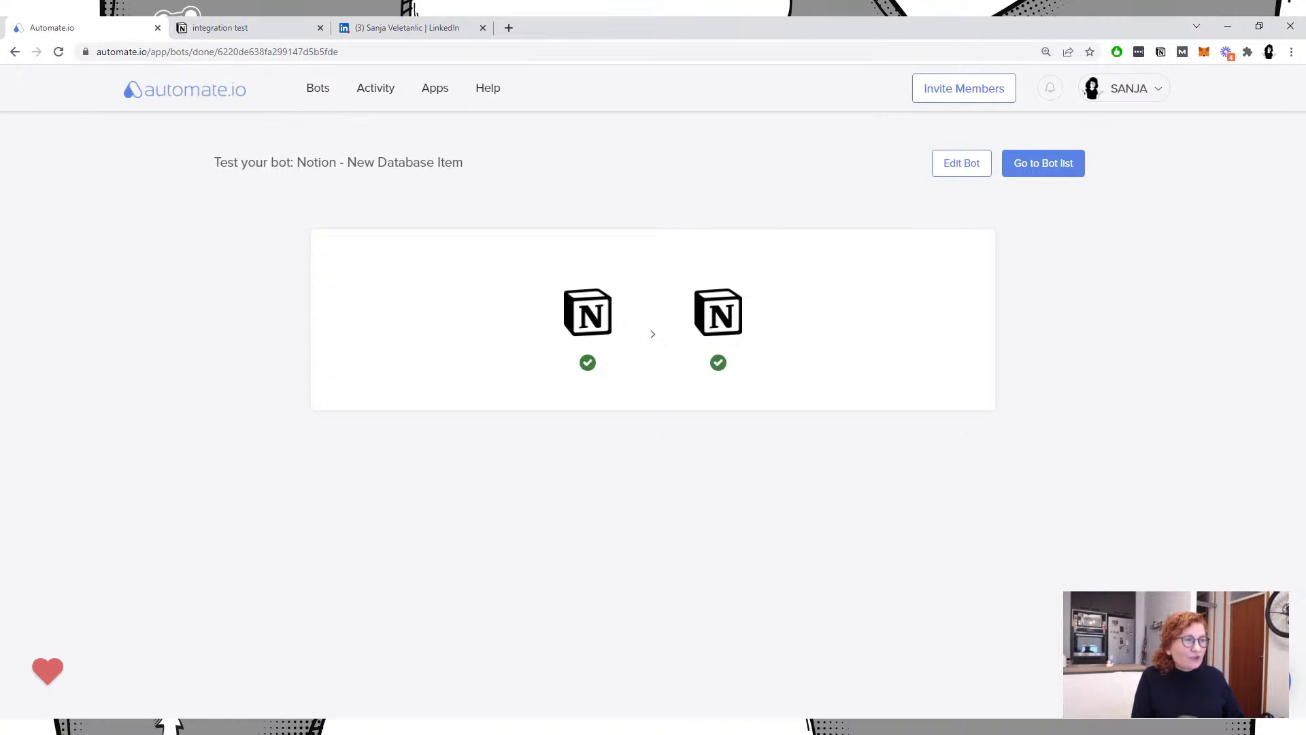
# Step: Switch to Notion and inspect the properties of the Live streaming deal item in Notion Deals
pyautogui.click(224, 28)
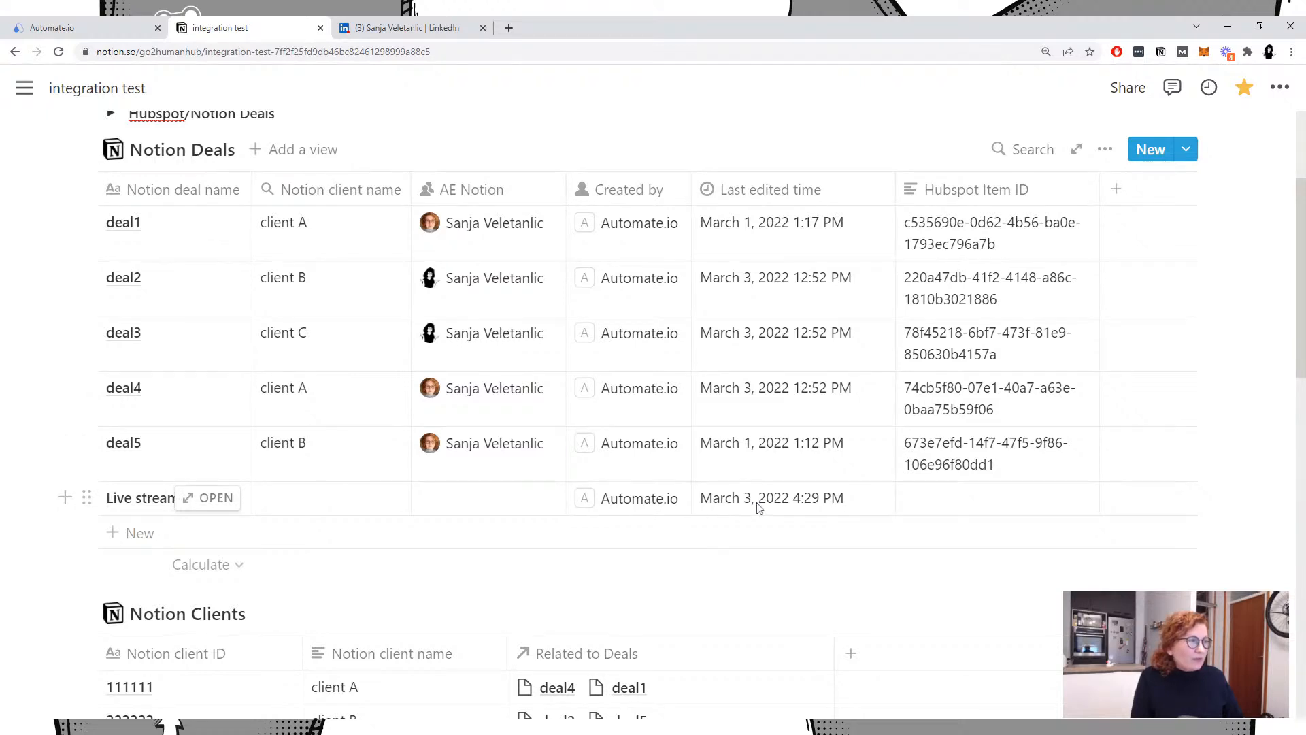
pyautogui.click(217, 499)
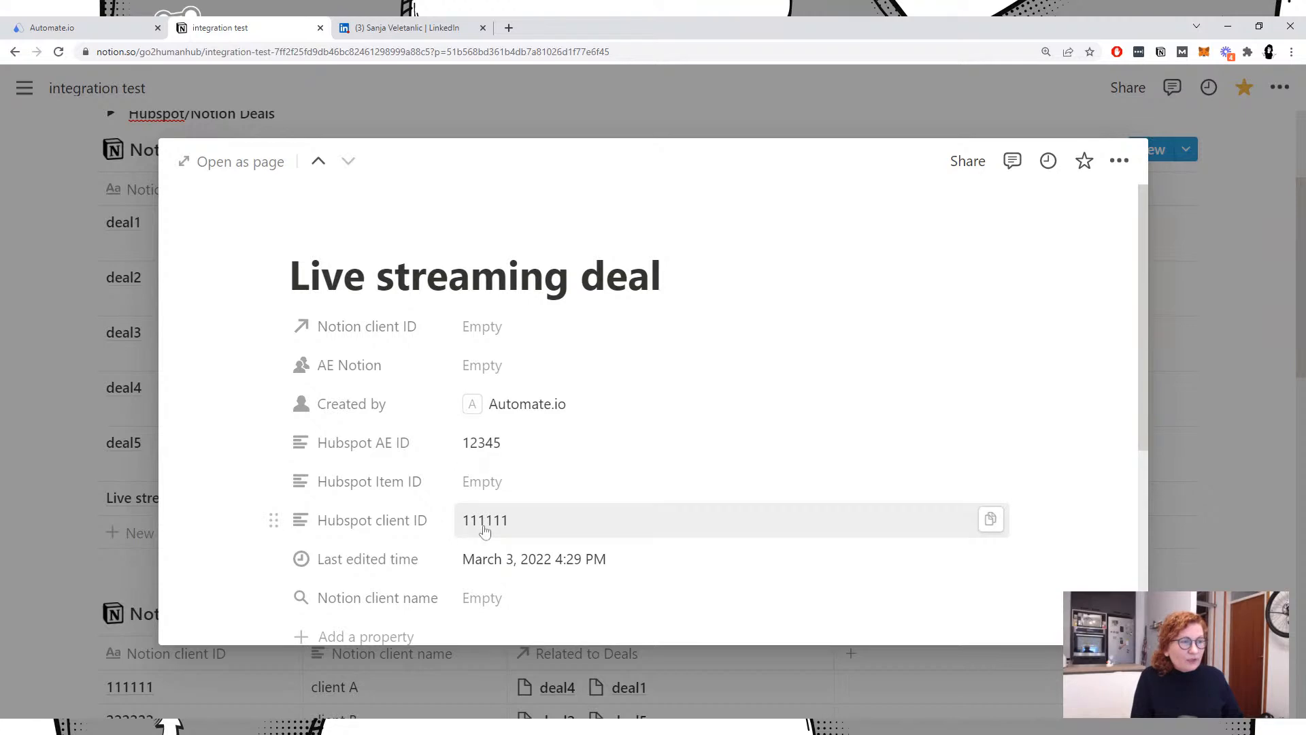
pyautogui.click(74, 408)
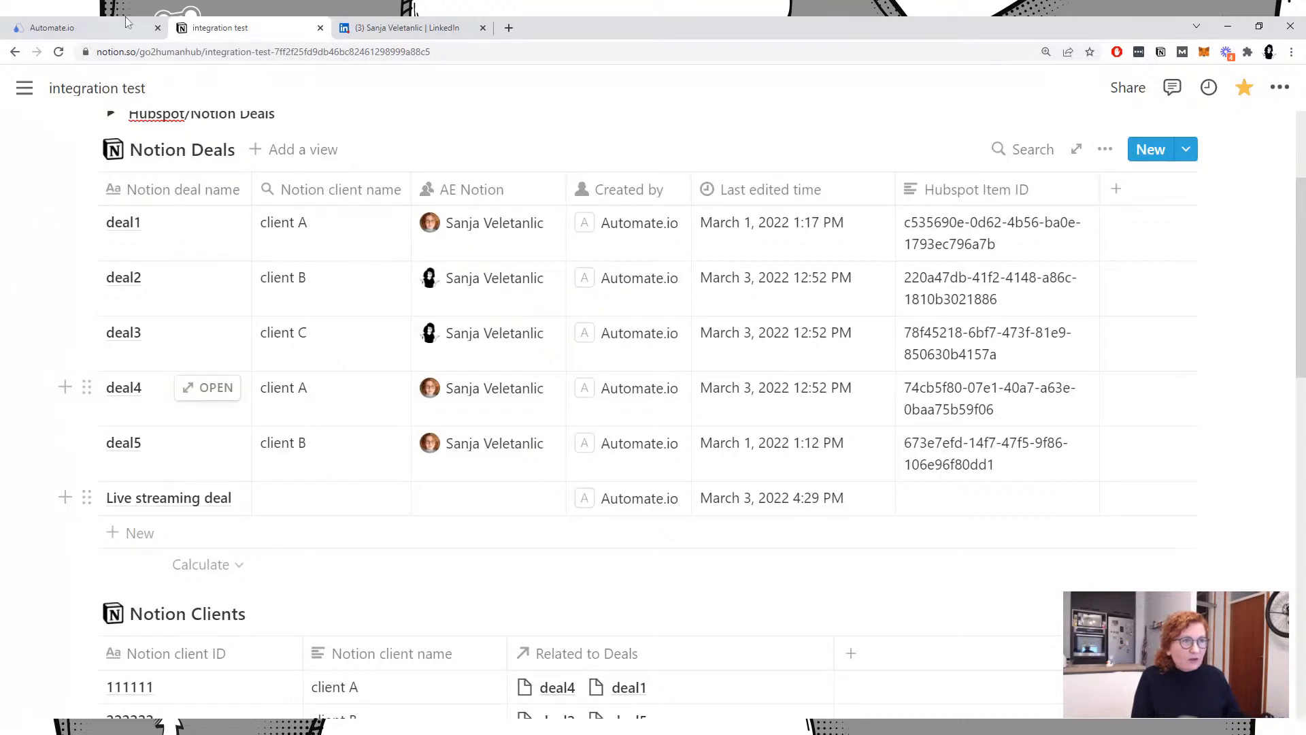
# Step: Switch to Automate.io and open the tested bot for editing to review its trigger and Add Database Item action
pyautogui.click(52, 27)
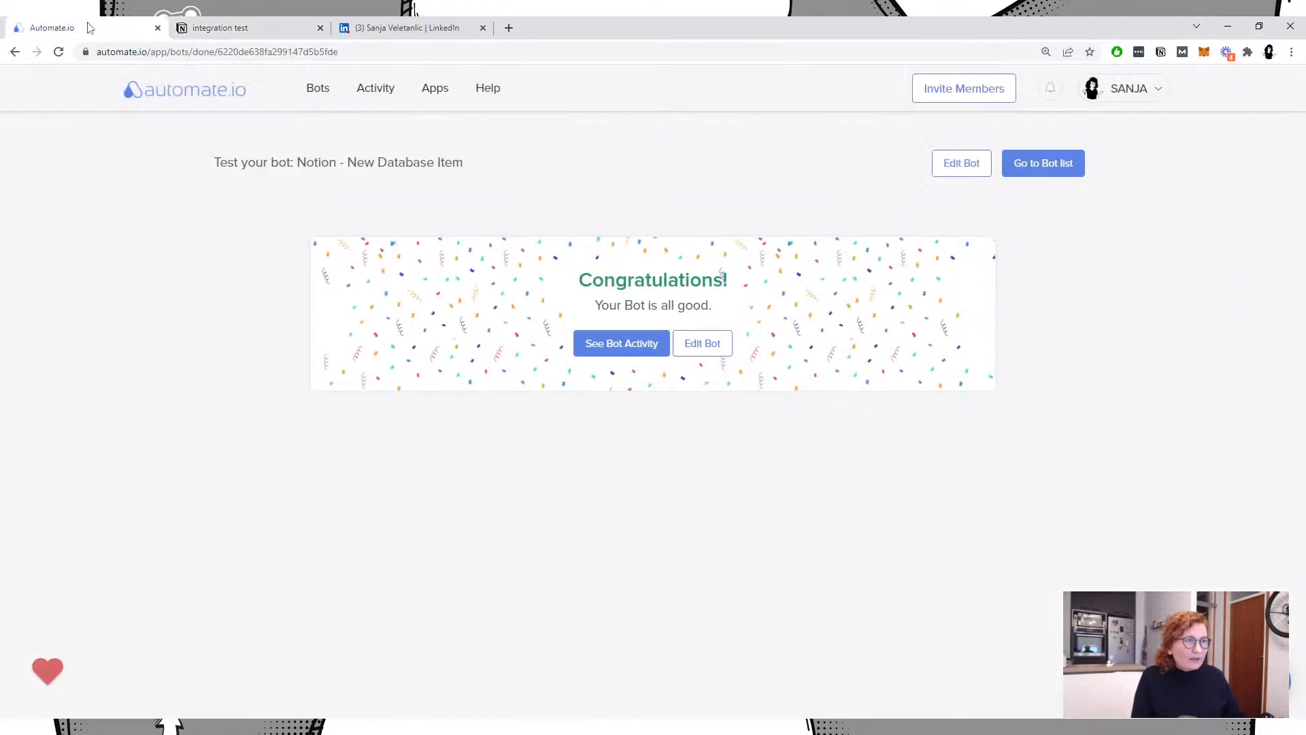
pyautogui.click(950, 167)
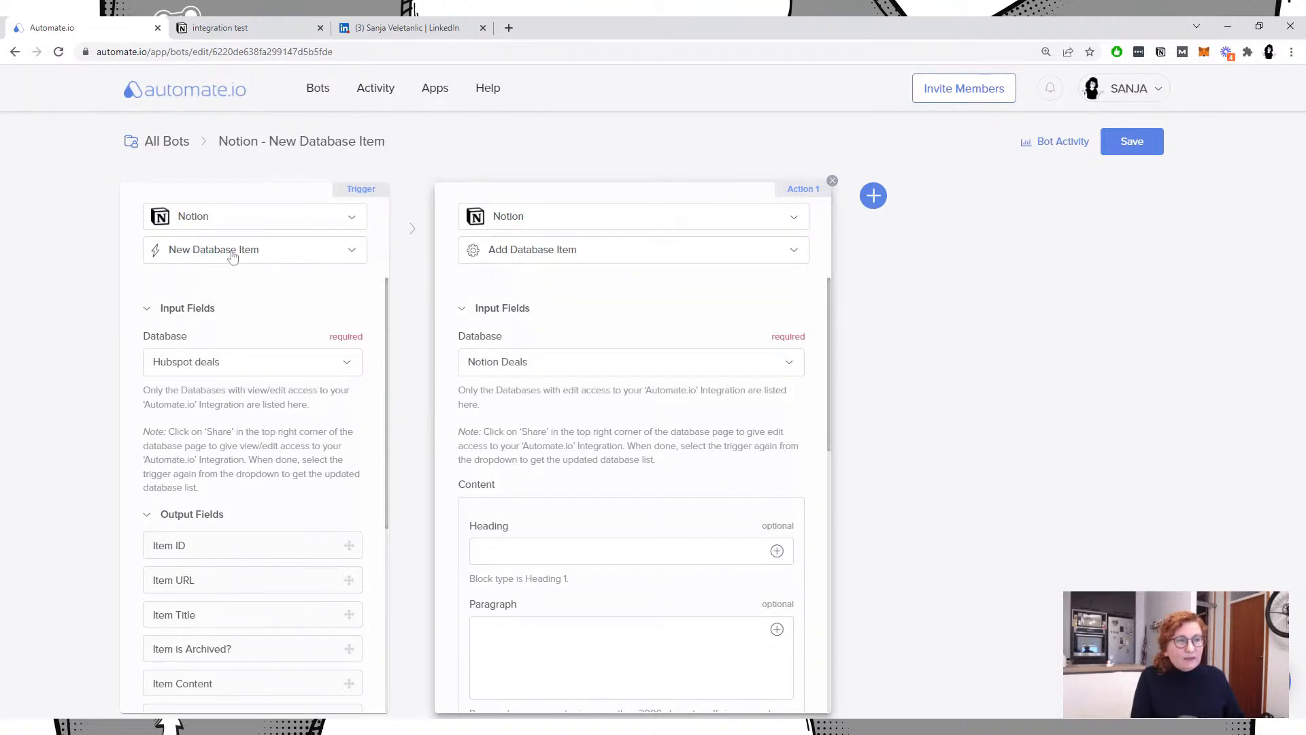
pyautogui.moveTo(412, 451)
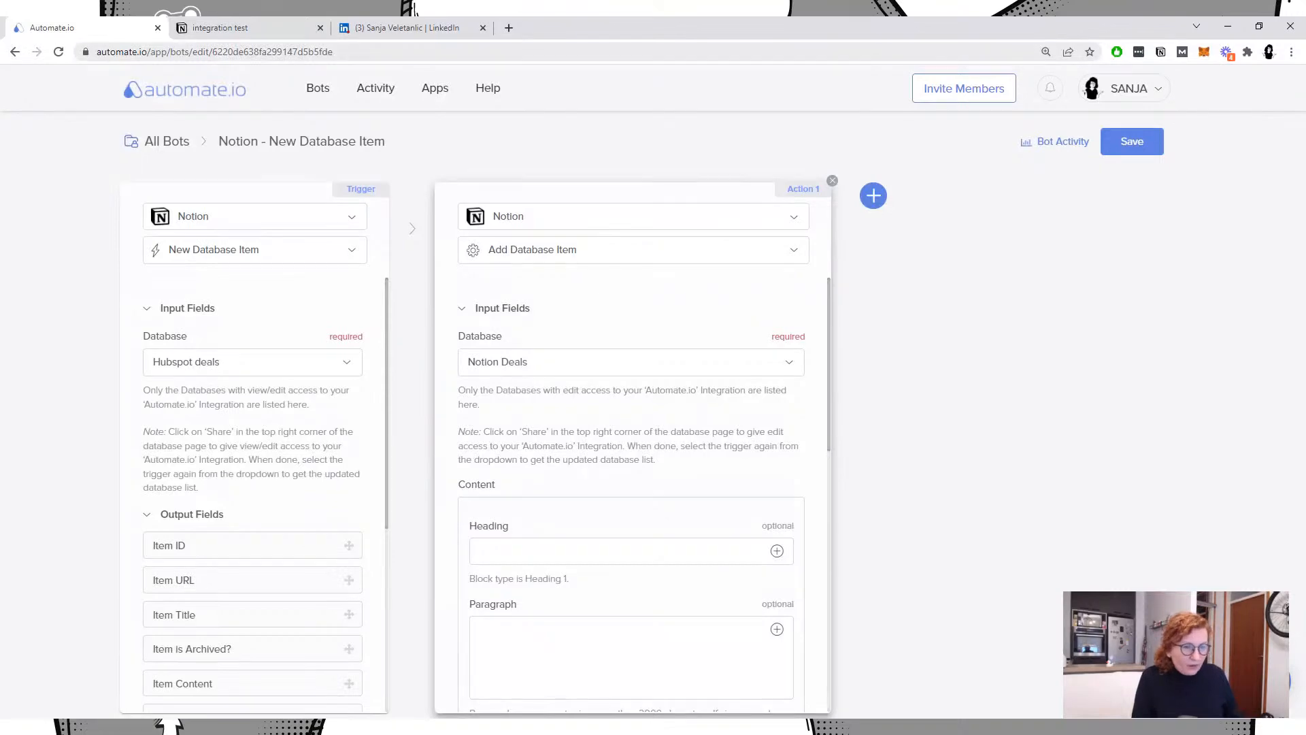
# Step: Switch to the Notion integration test page, expand the EPISODE CONTENT toggle and review its topics on basic and advanced bots
pyautogui.click(255, 26)
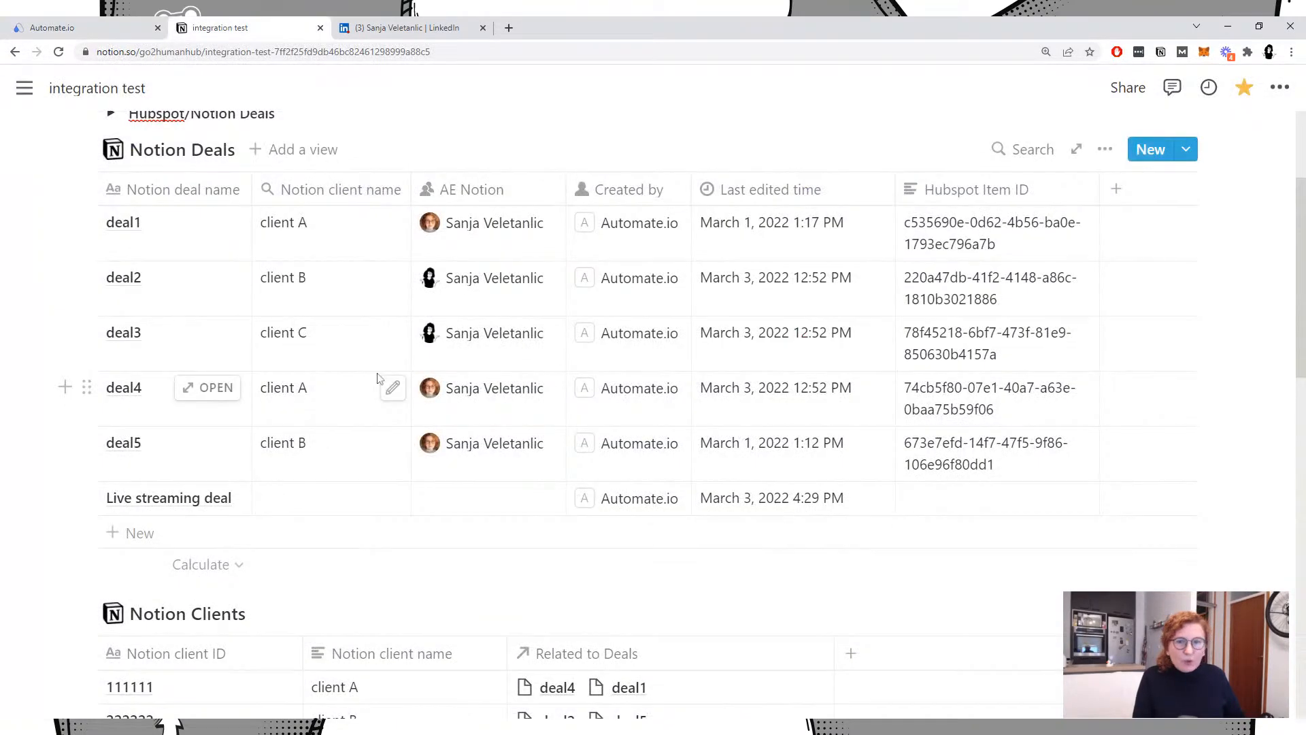
pyautogui.click(413, 9)
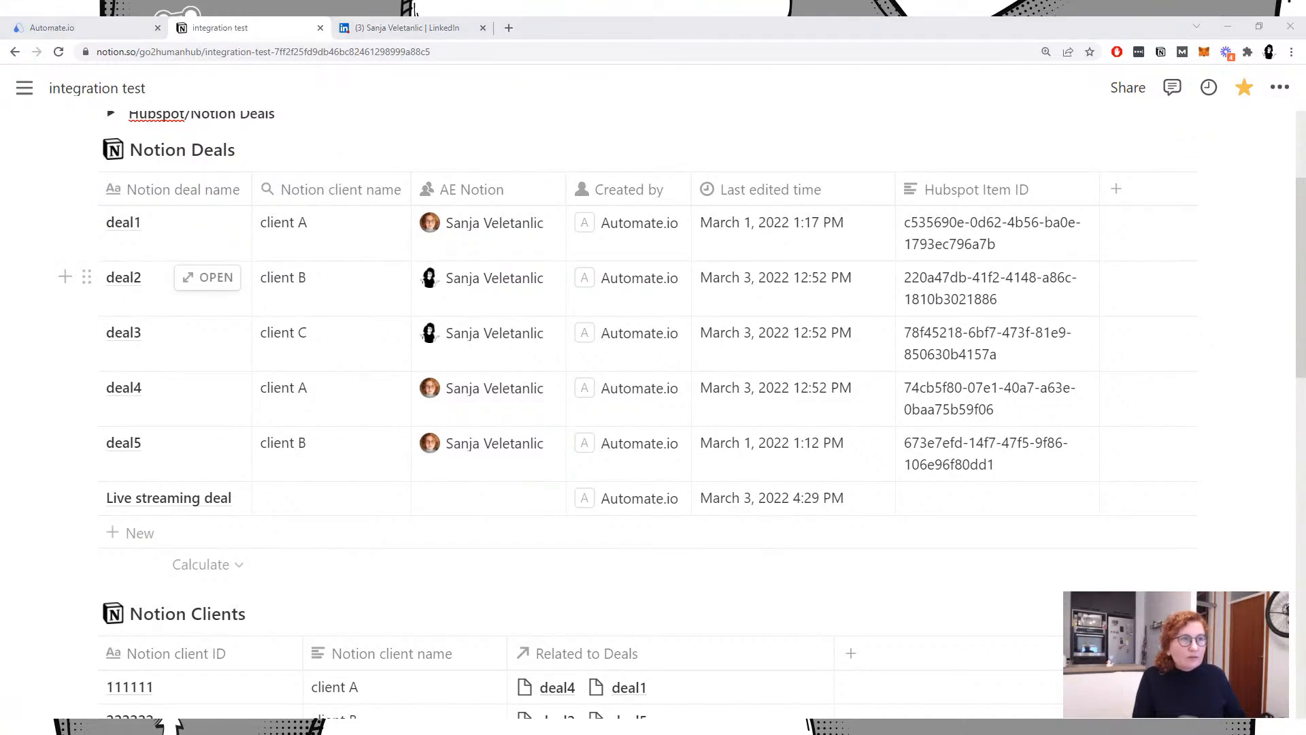
pyautogui.scroll(3, 379, 347)
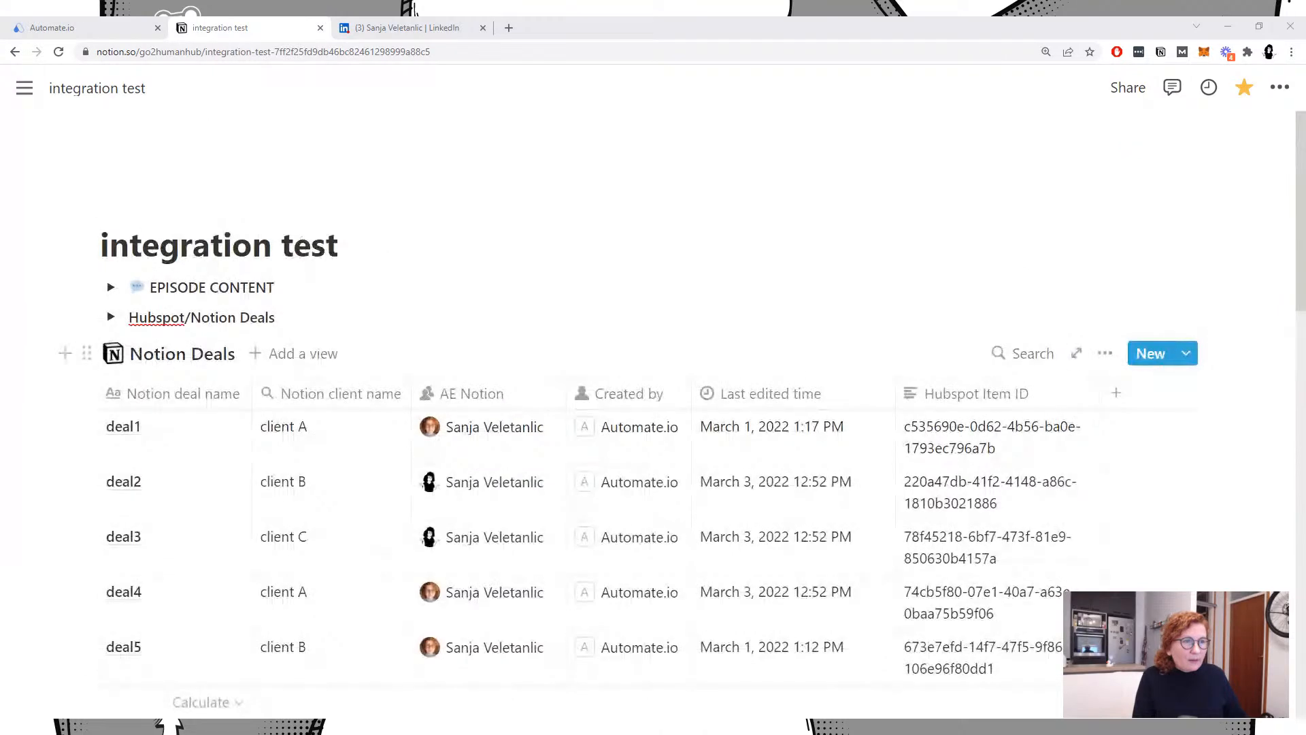
pyautogui.click(110, 287)
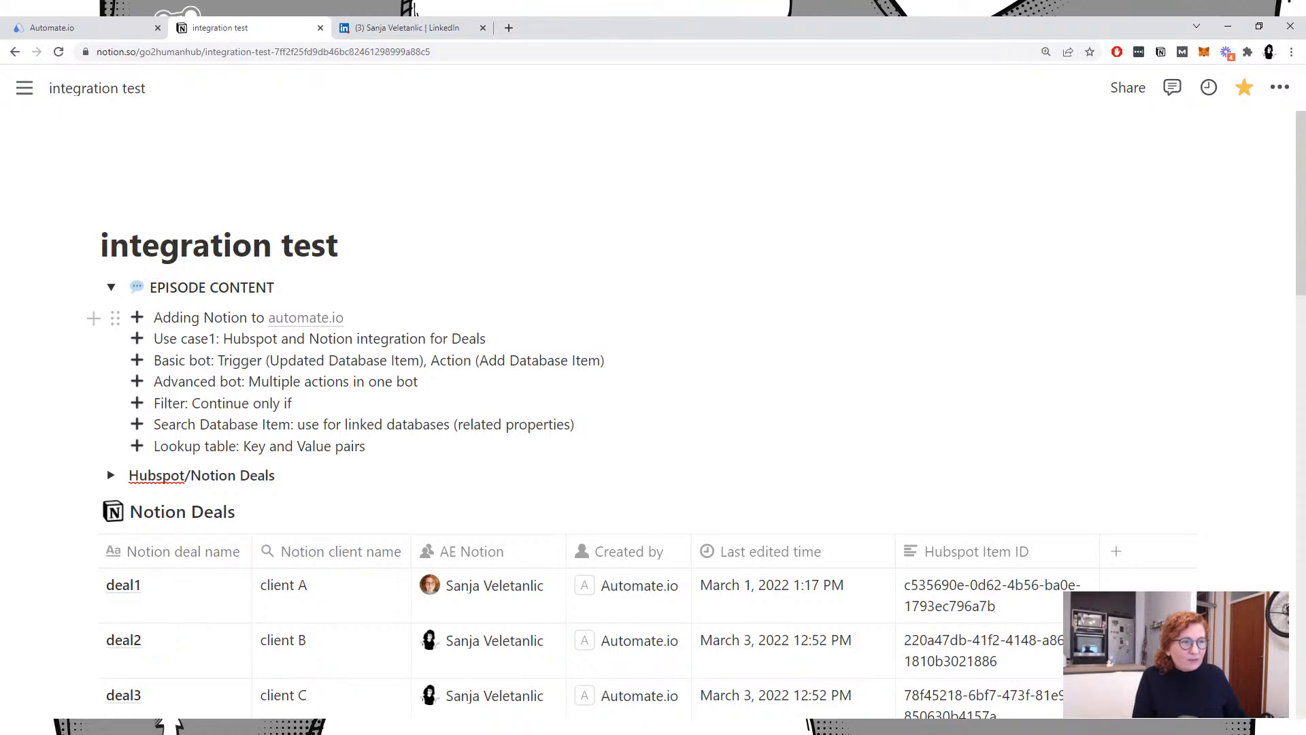
pyautogui.moveTo(155, 338); pyautogui.dragTo(486, 338)
pyautogui.click(486, 338)
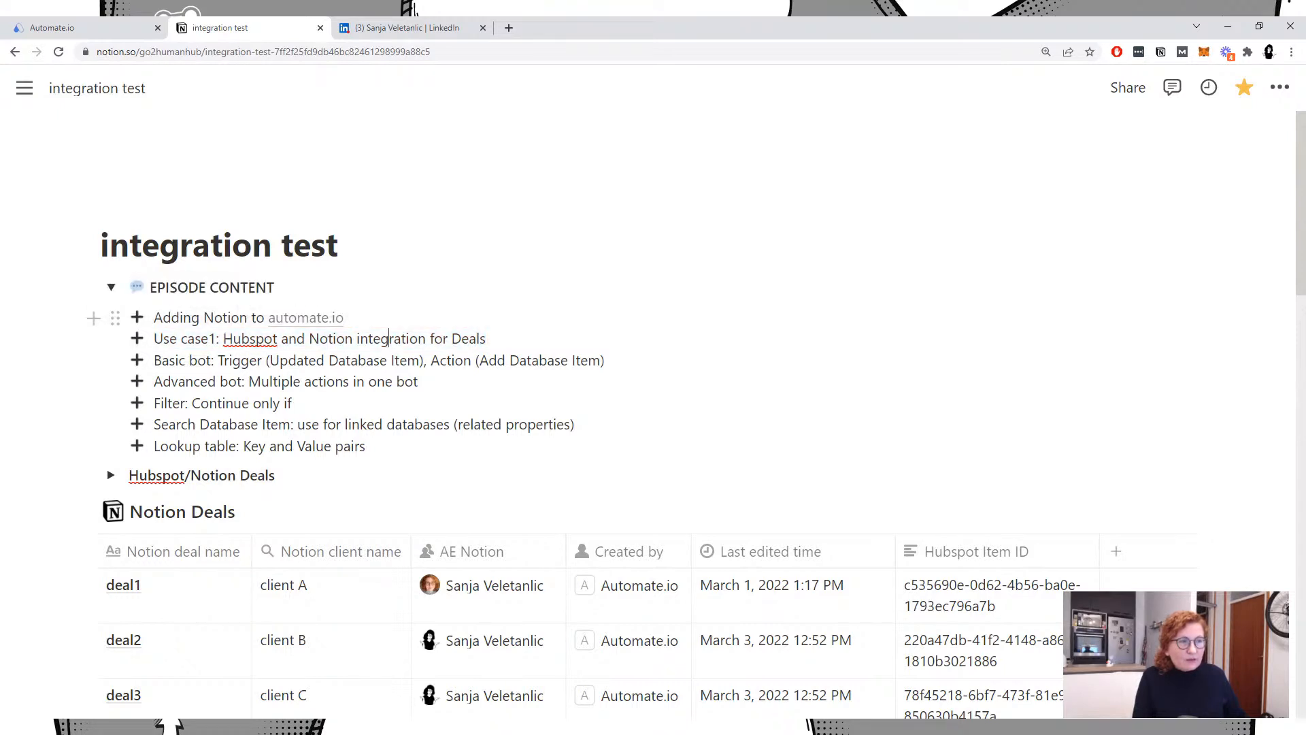
pyautogui.moveTo(161, 360); pyautogui.dragTo(602, 360)
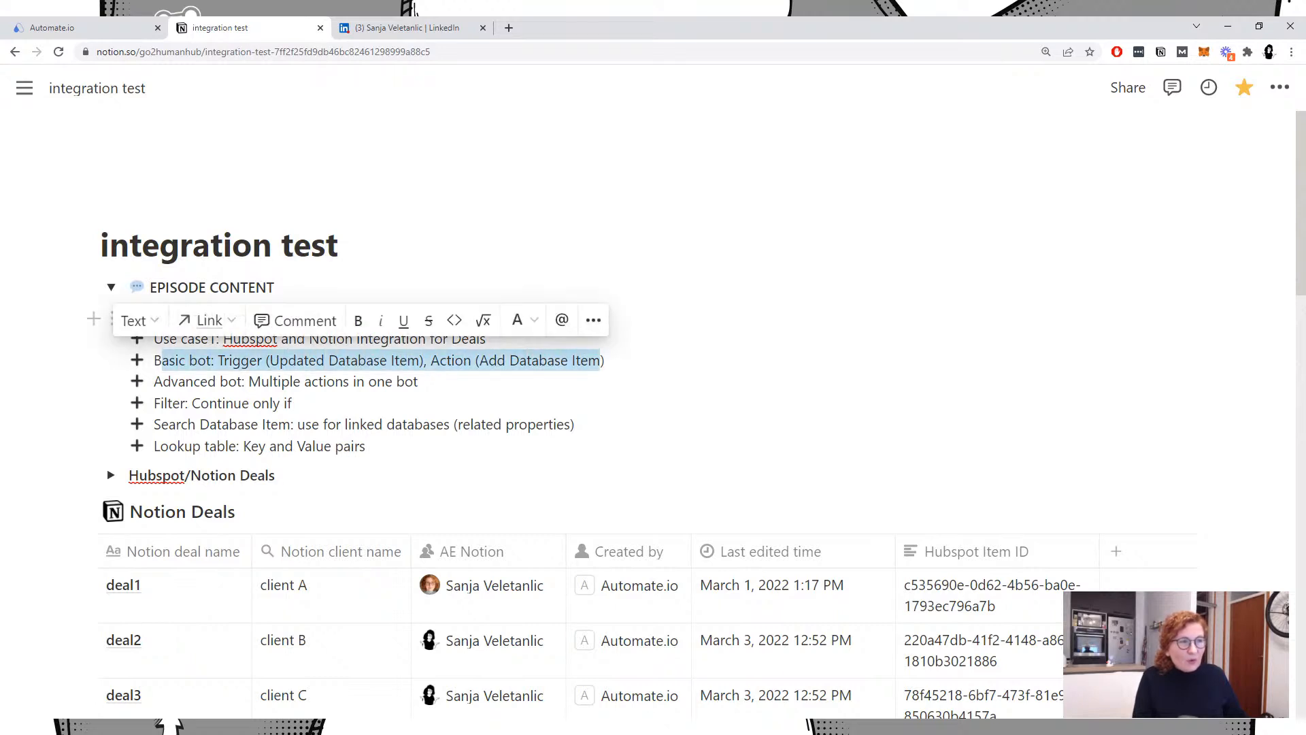
pyautogui.click(601, 360)
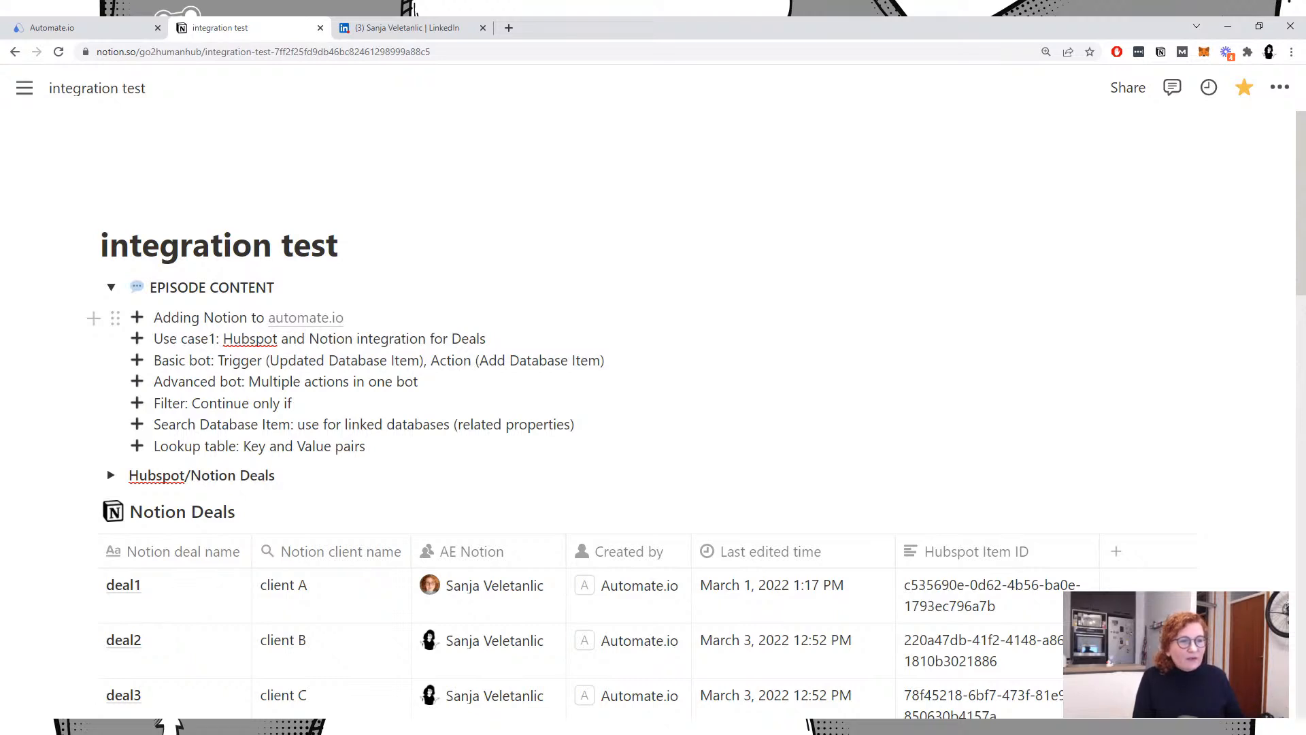
pyautogui.moveTo(191, 381); pyautogui.dragTo(302, 381)
pyautogui.click(292, 338)
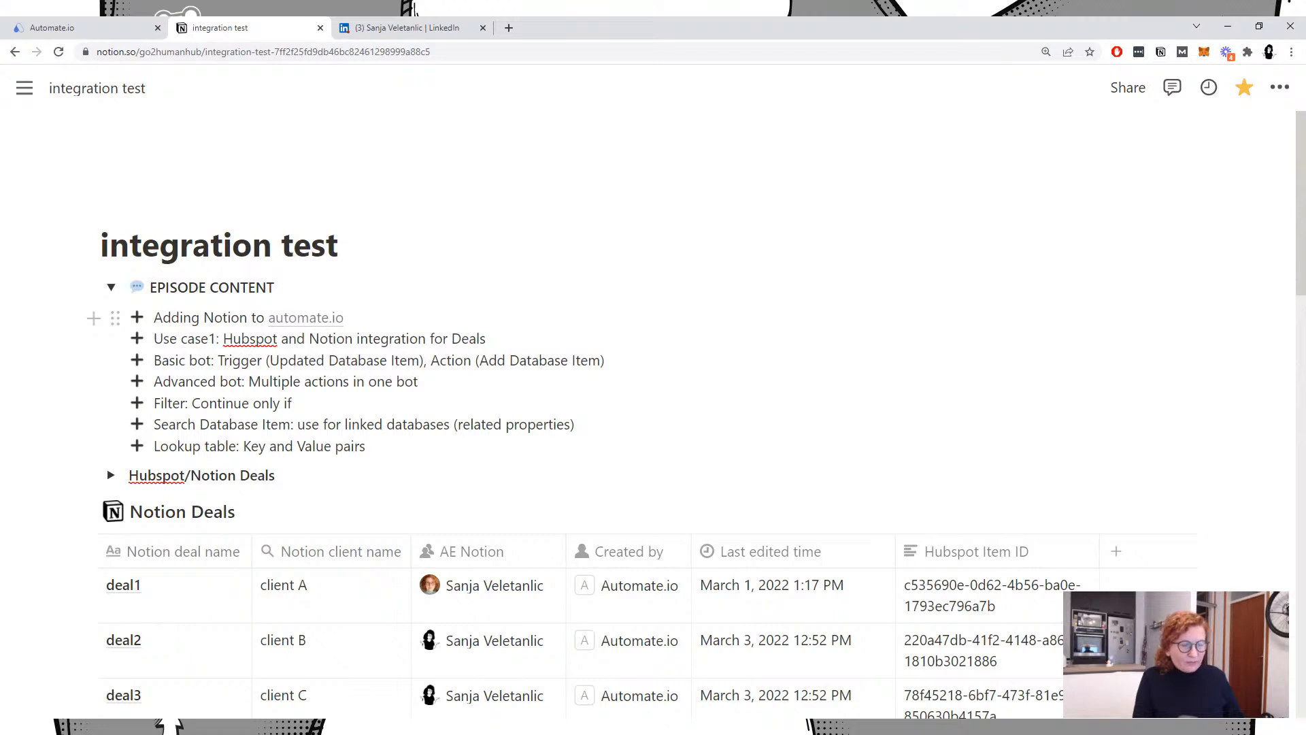
pyautogui.scroll(-1, 347, 313)
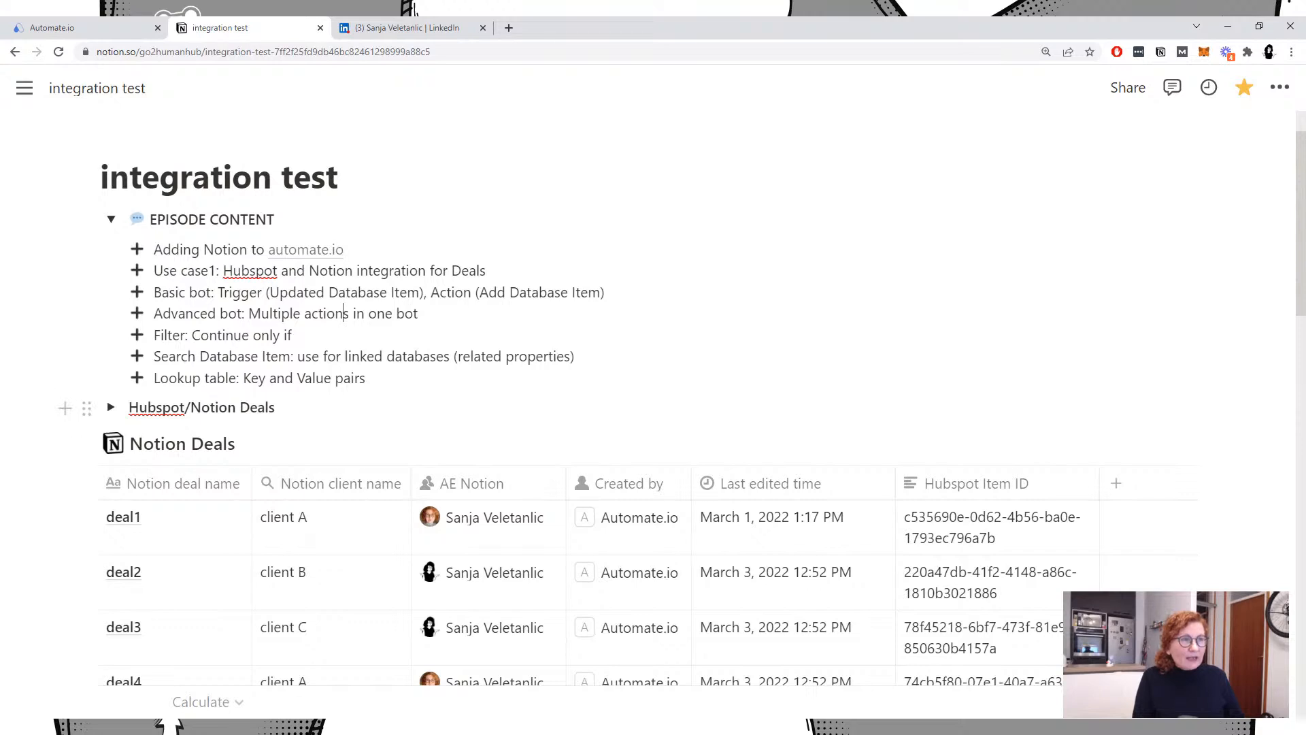
# Step: Switch to Automate.io and open the bot "Notion - New Database Item (Clone)" from the bot list
pyautogui.click(82, 27)
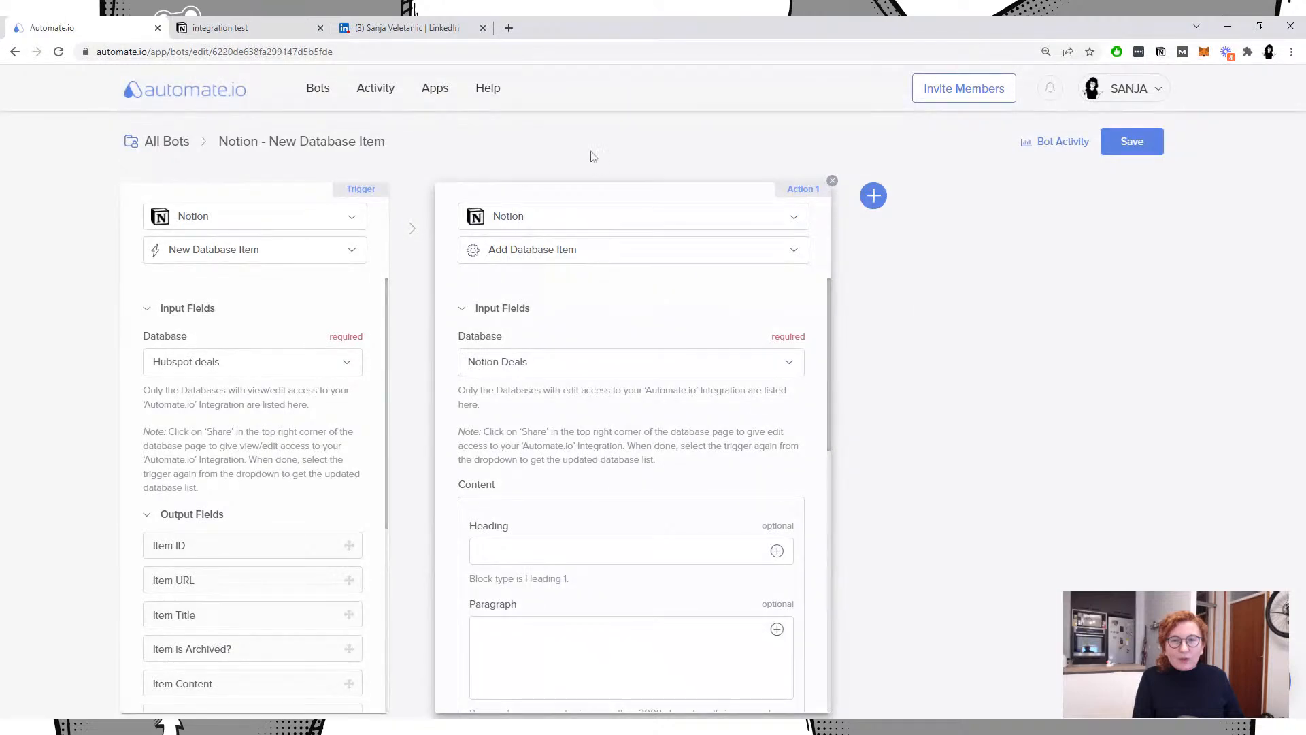
pyautogui.click(318, 89)
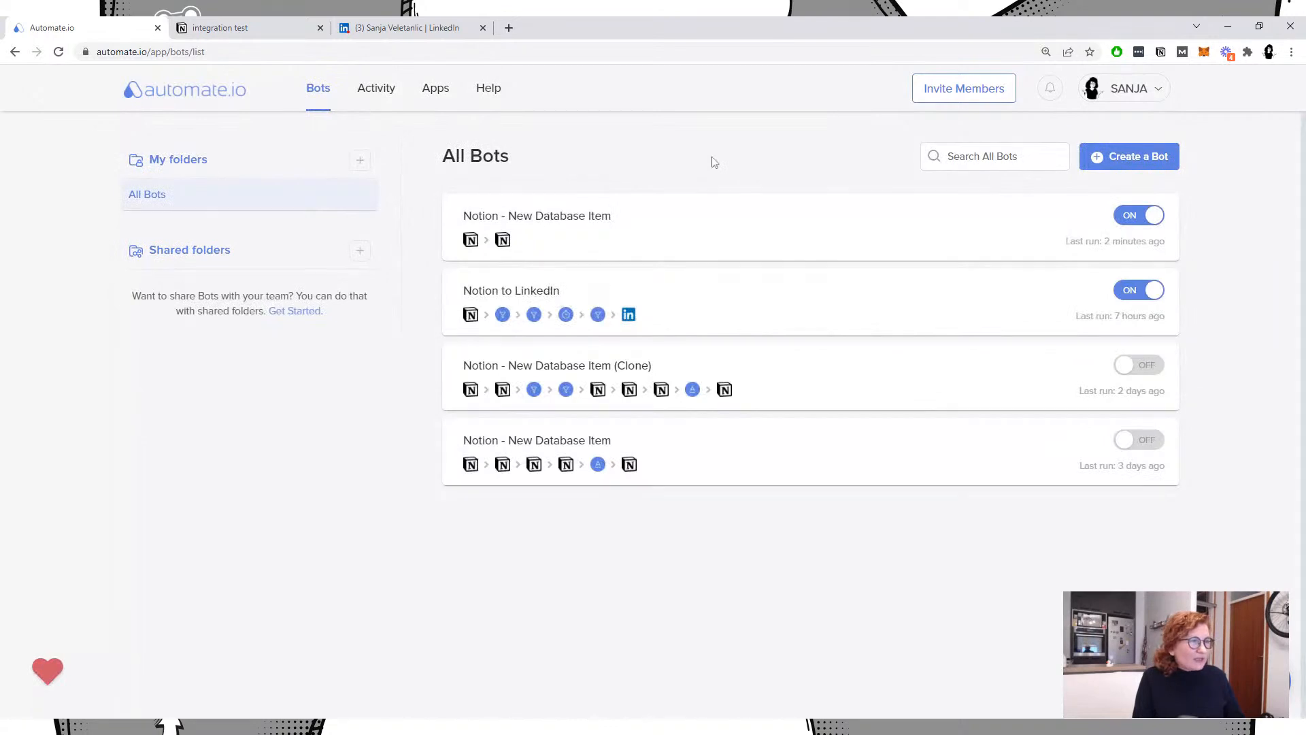
pyautogui.click(784, 398)
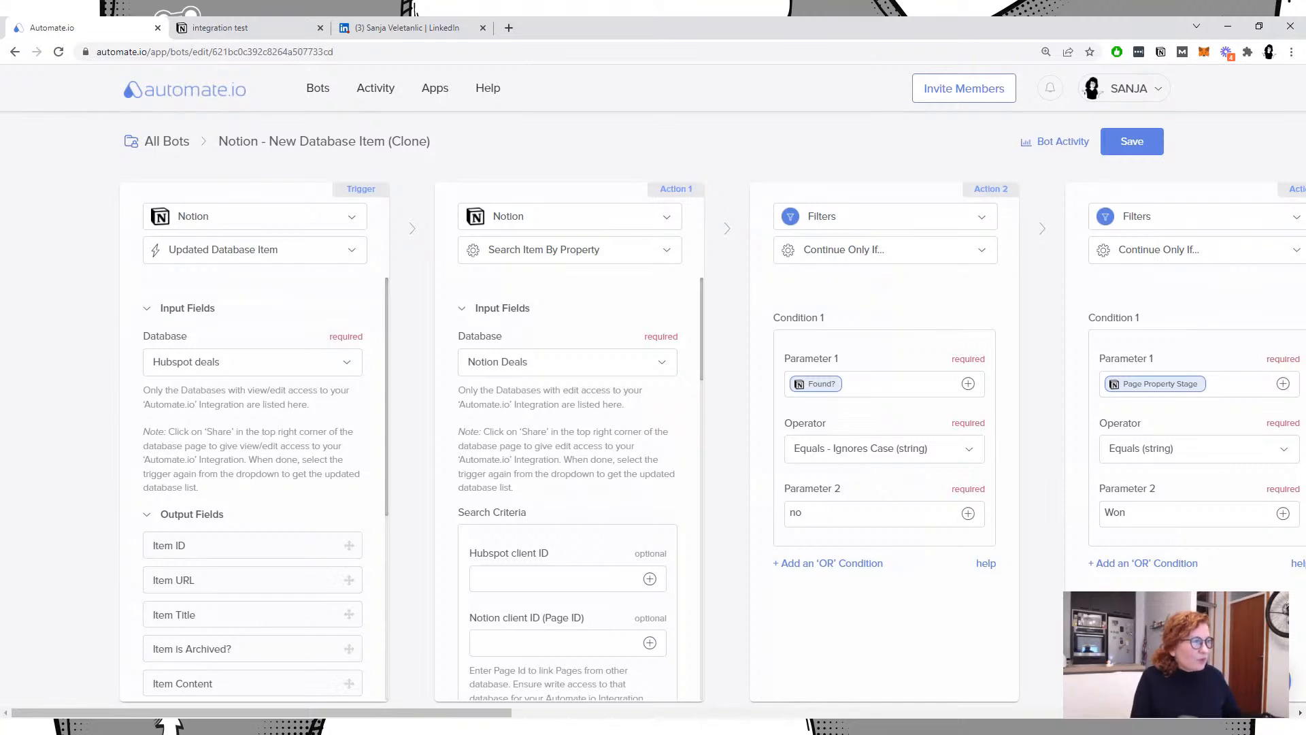
pyautogui.moveTo(464, 714)
pyautogui.mouseDown()
pyautogui.moveTo(854, 713)
pyautogui.moveTo(464, 713)
pyautogui.mouseUp()
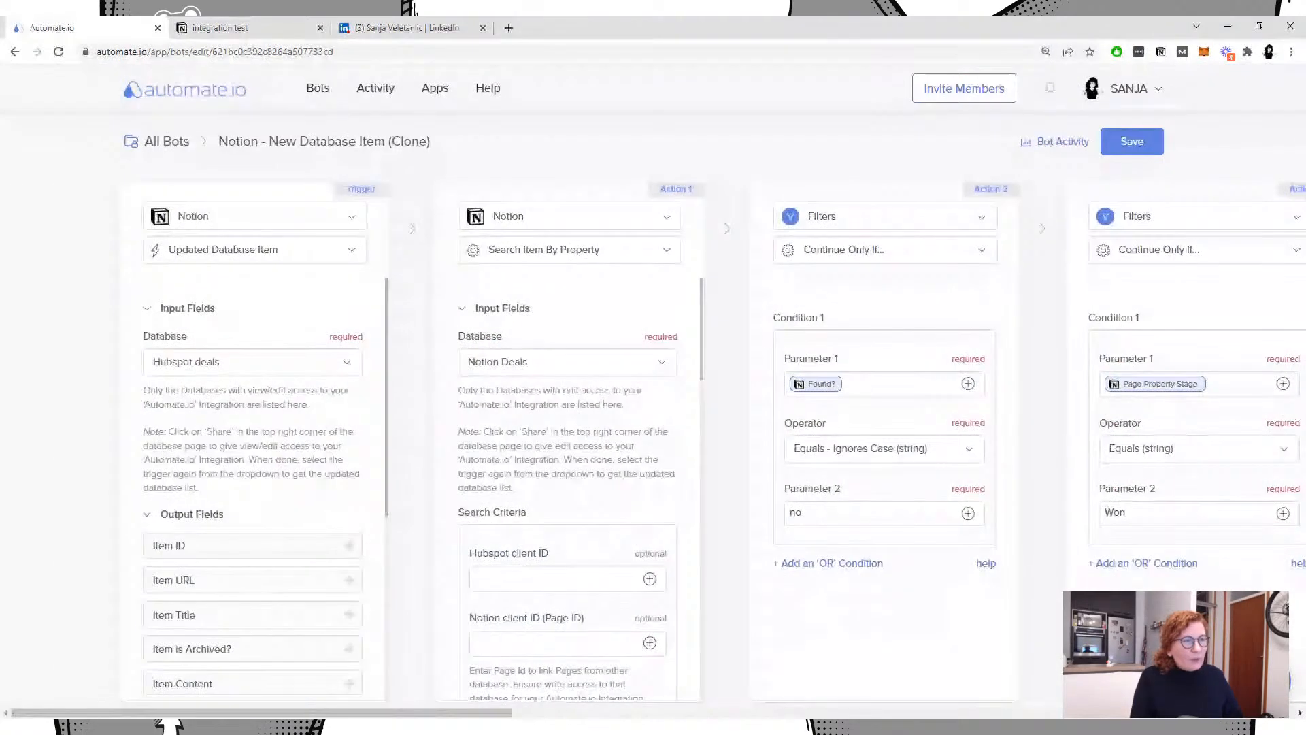
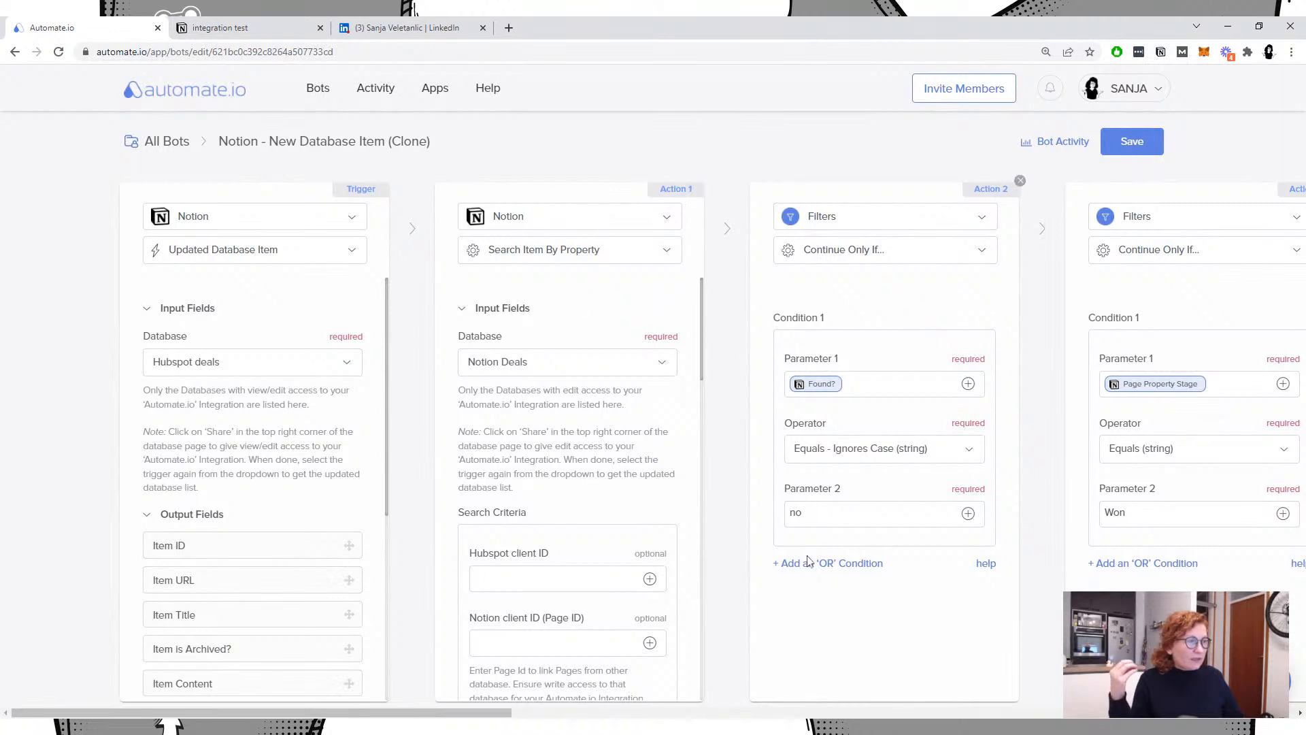
# Step: Examine the clone bot's Continue Only If filters in Actions 2 and 3, checking the Notion Deals table in between
pyautogui.hscroll(3, 653, 442)
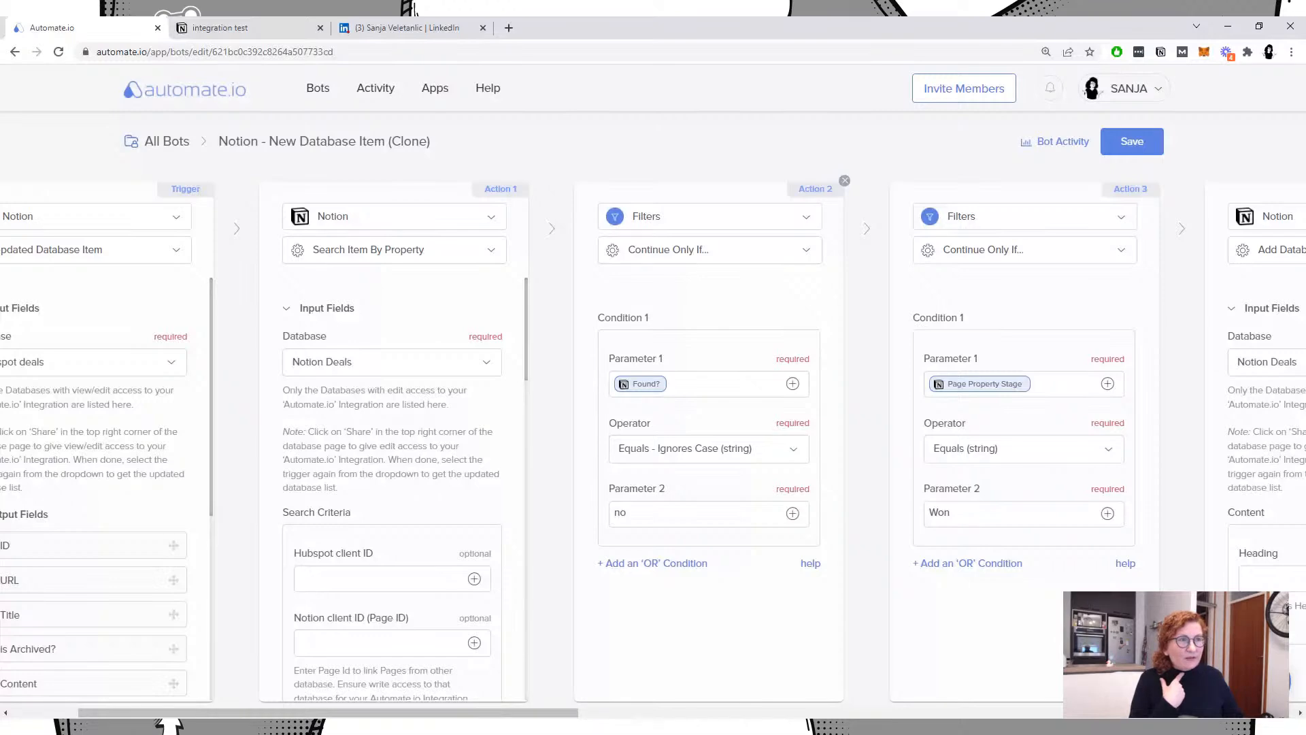
pyautogui.click(261, 28)
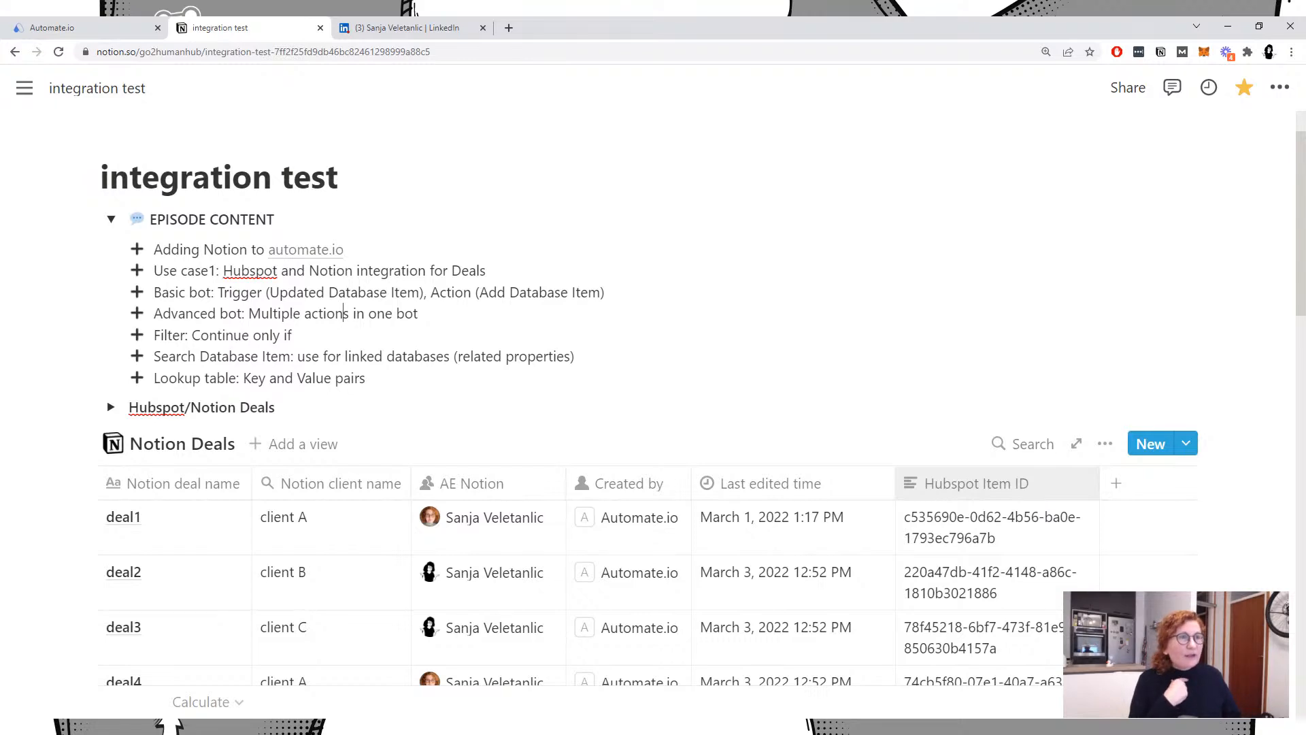
pyautogui.click(68, 27)
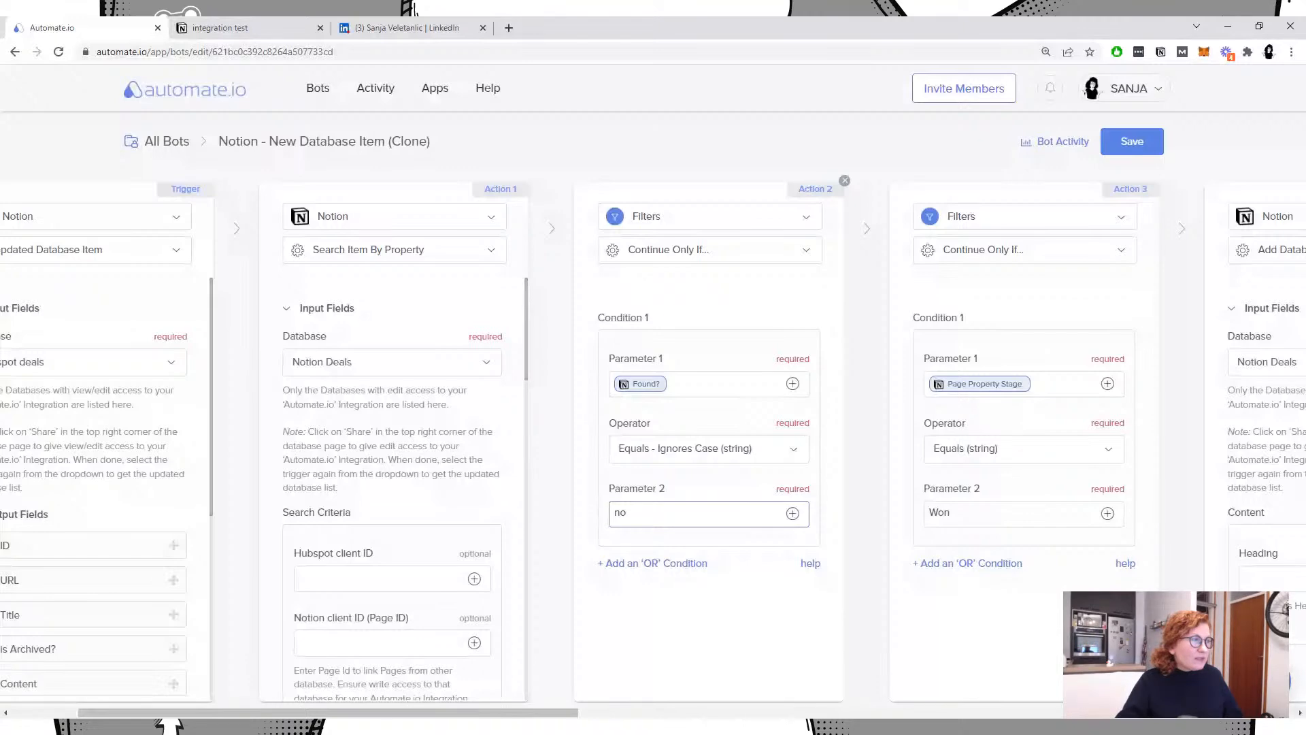
pyautogui.click(728, 341)
# Step: Examine the property mappings of the Add Database Item action for Notion Deals in Action 4
pyautogui.moveTo(562, 713); pyautogui.dragTo(780, 714)
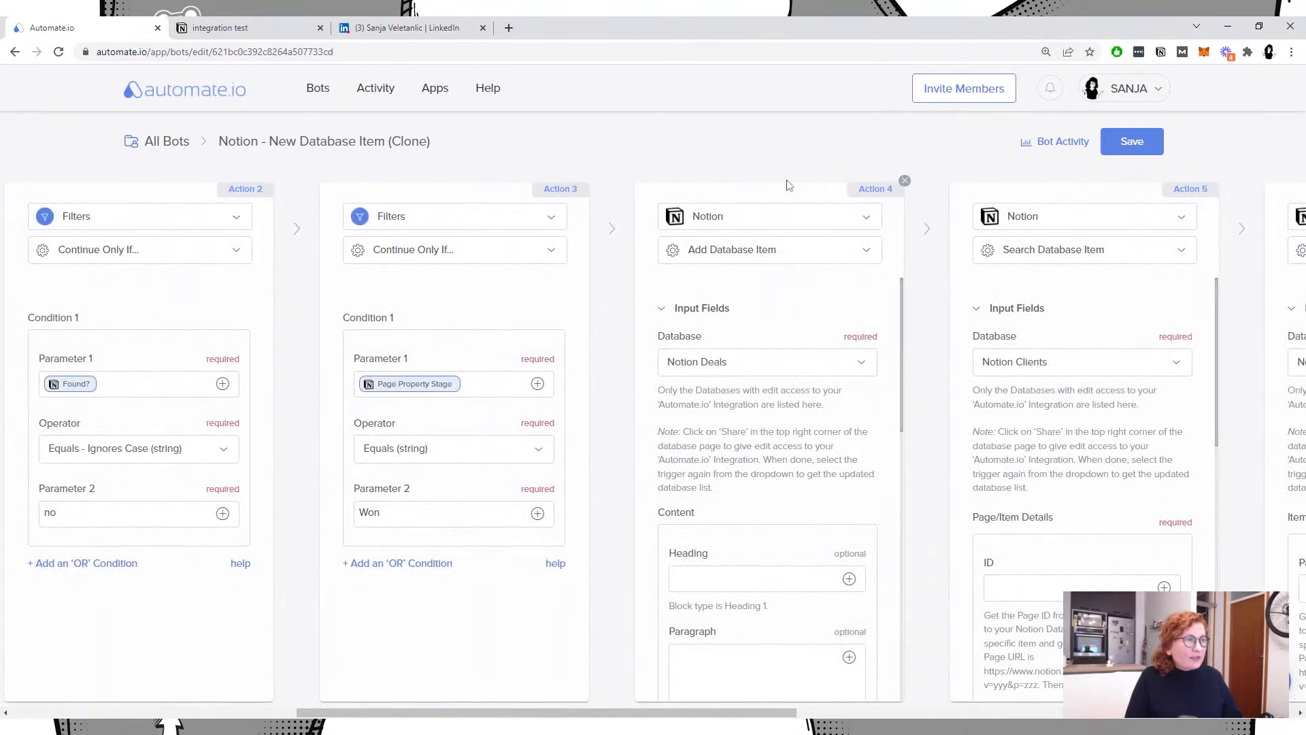
pyautogui.scroll(-1, 767, 521)
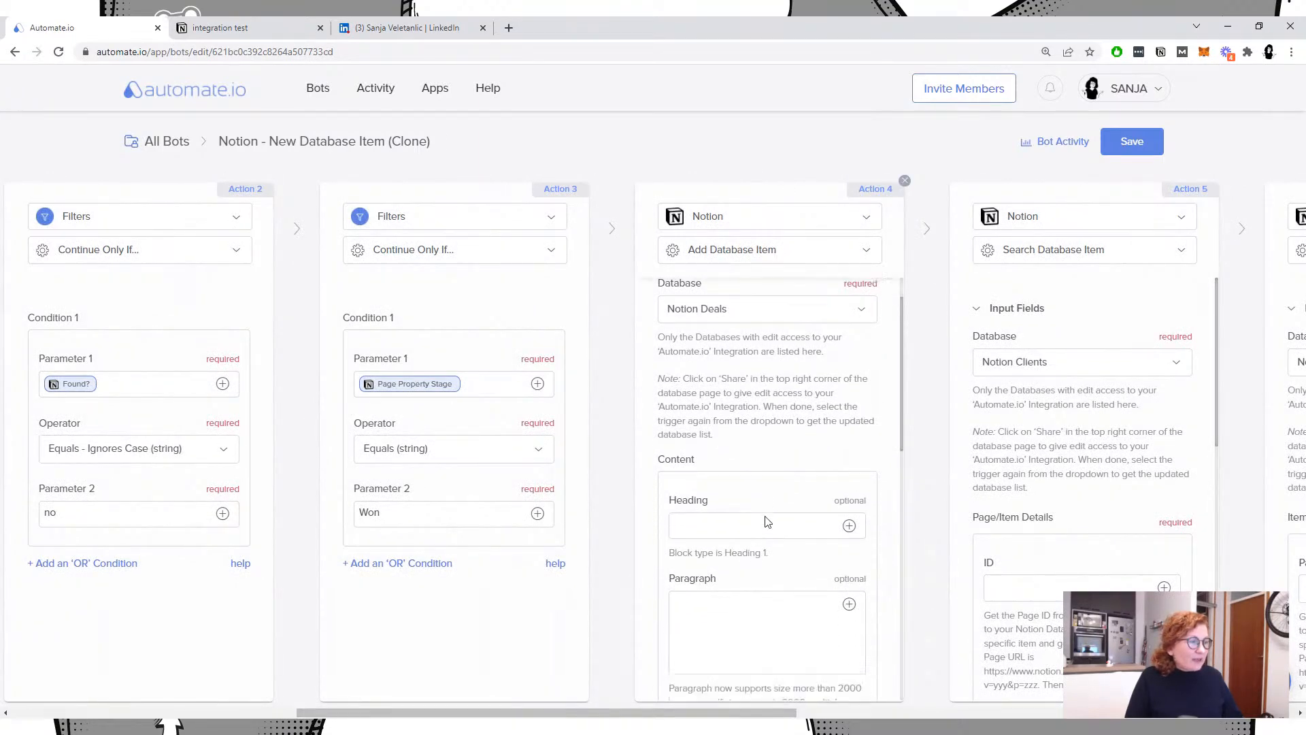
pyautogui.scroll(-6, 767, 522)
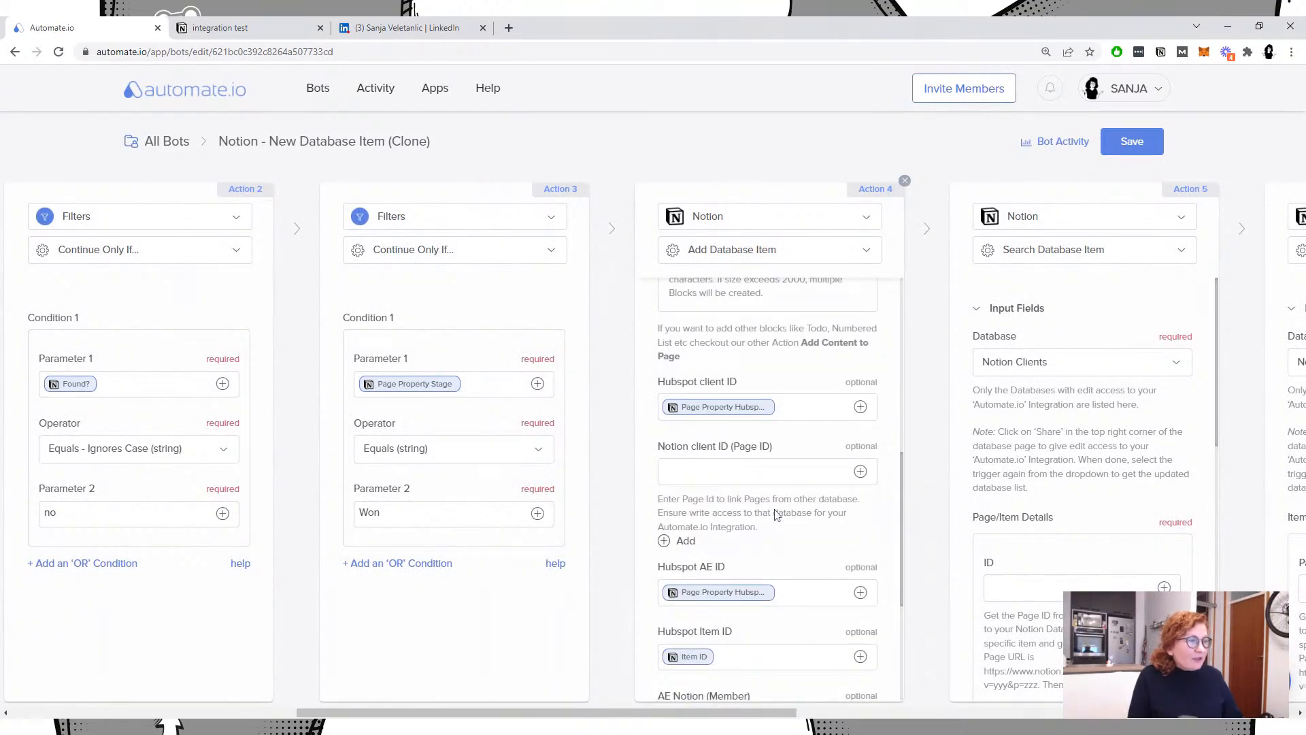
pyautogui.scroll(-1, 775, 514)
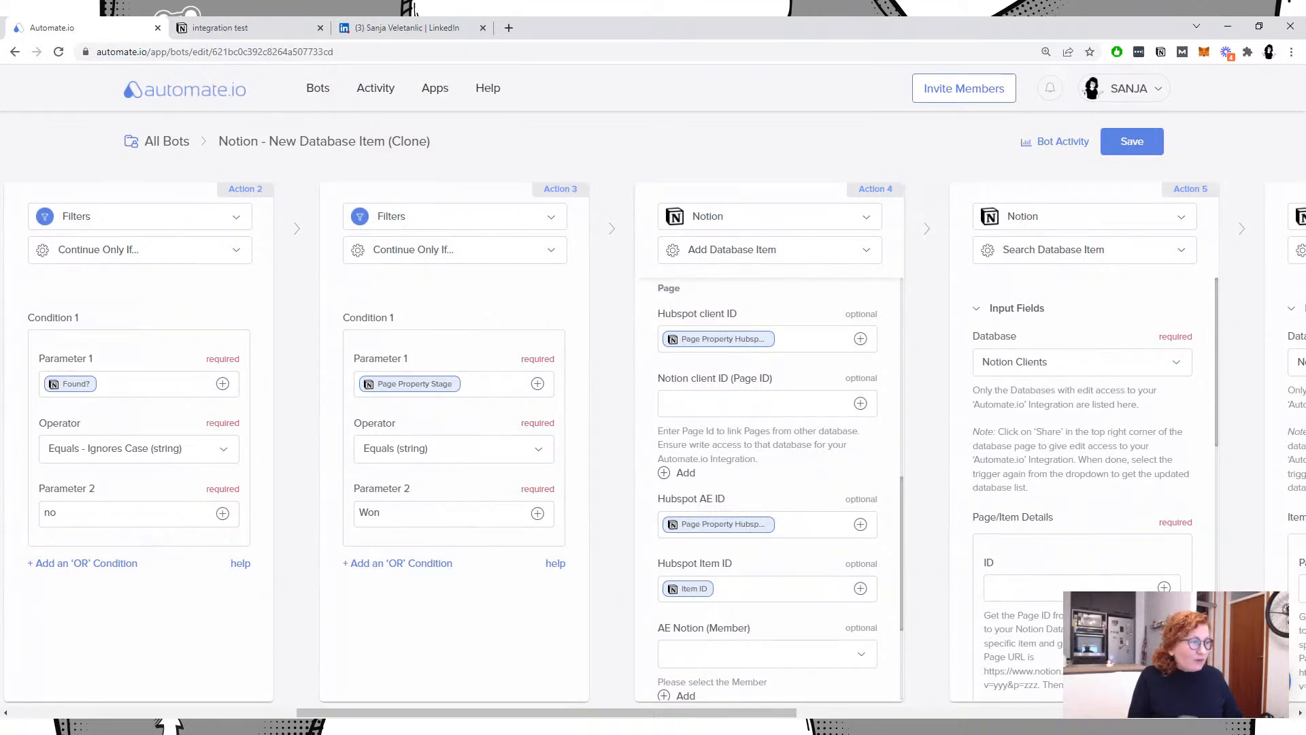
# Step: Examine the Search Database Item action on Notion Clients in Action 5, including its Title criterion and output fields
pyautogui.moveTo(544, 713); pyautogui.dragTo(752, 713)
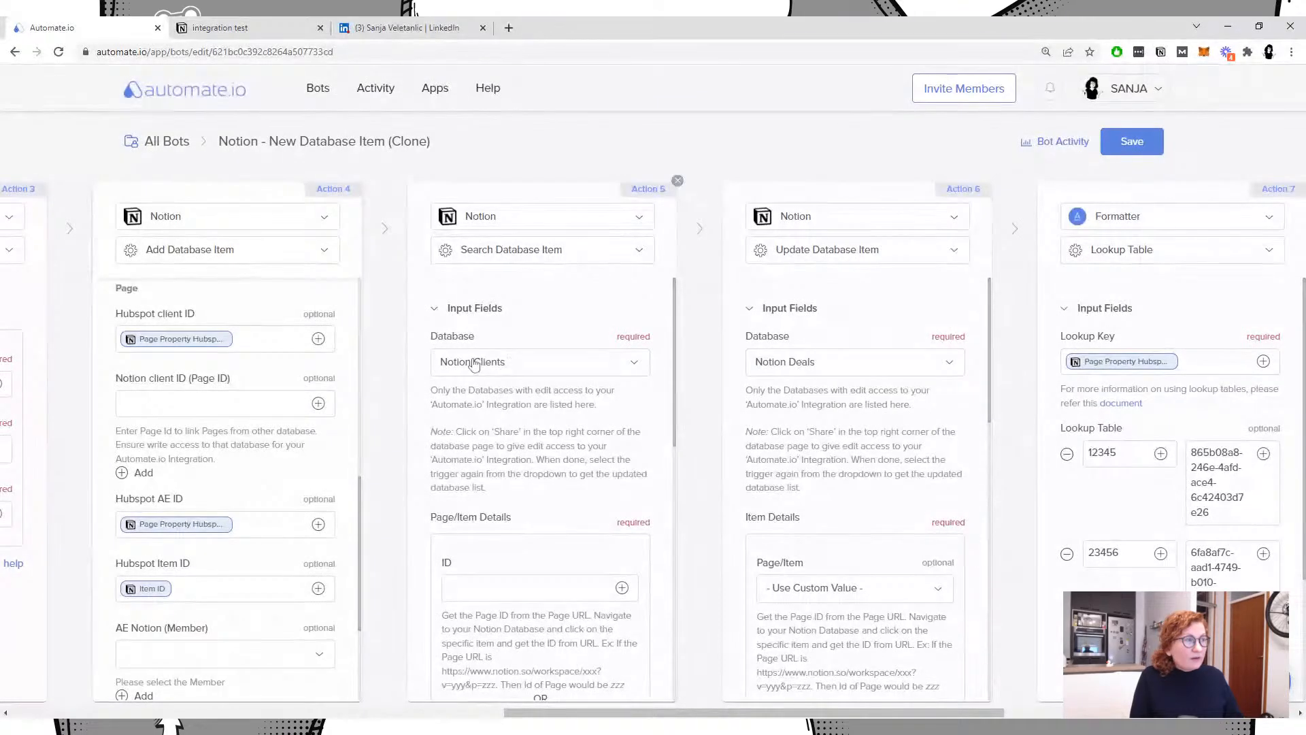
pyautogui.scroll(-2, 474, 364)
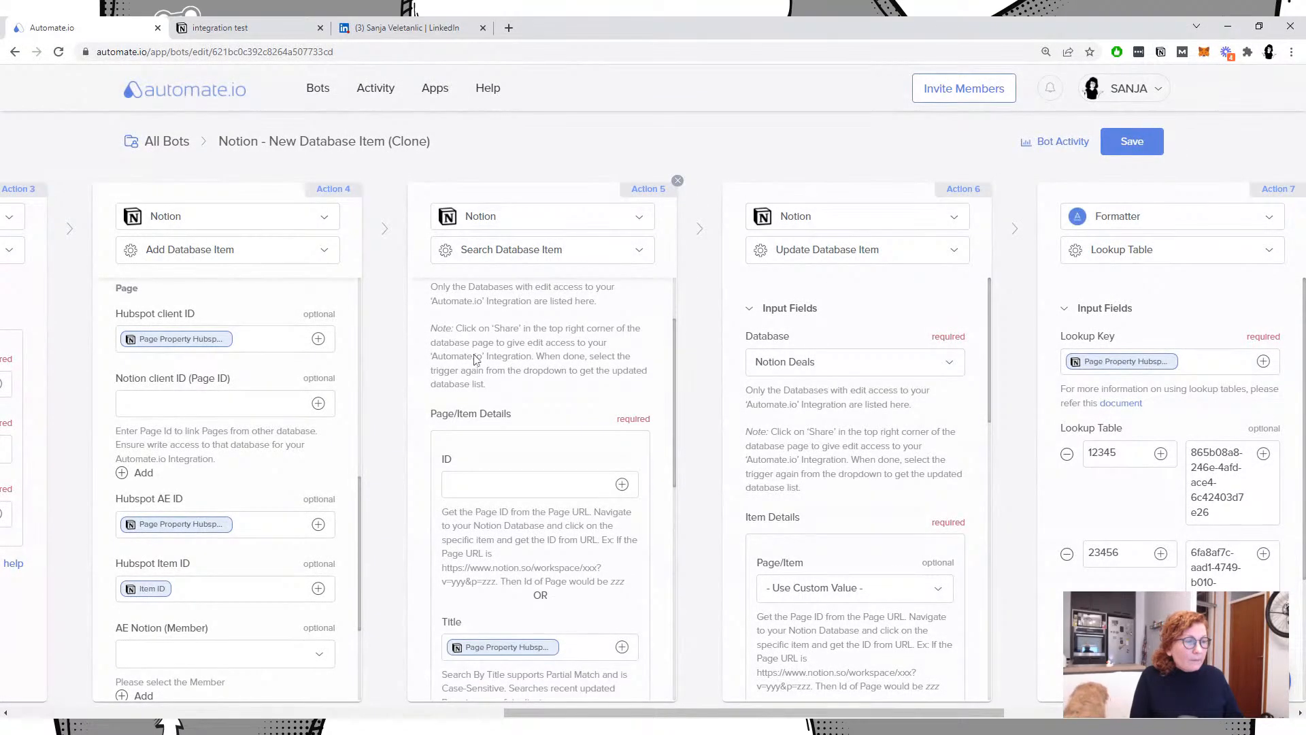
pyautogui.scroll(2, 474, 359)
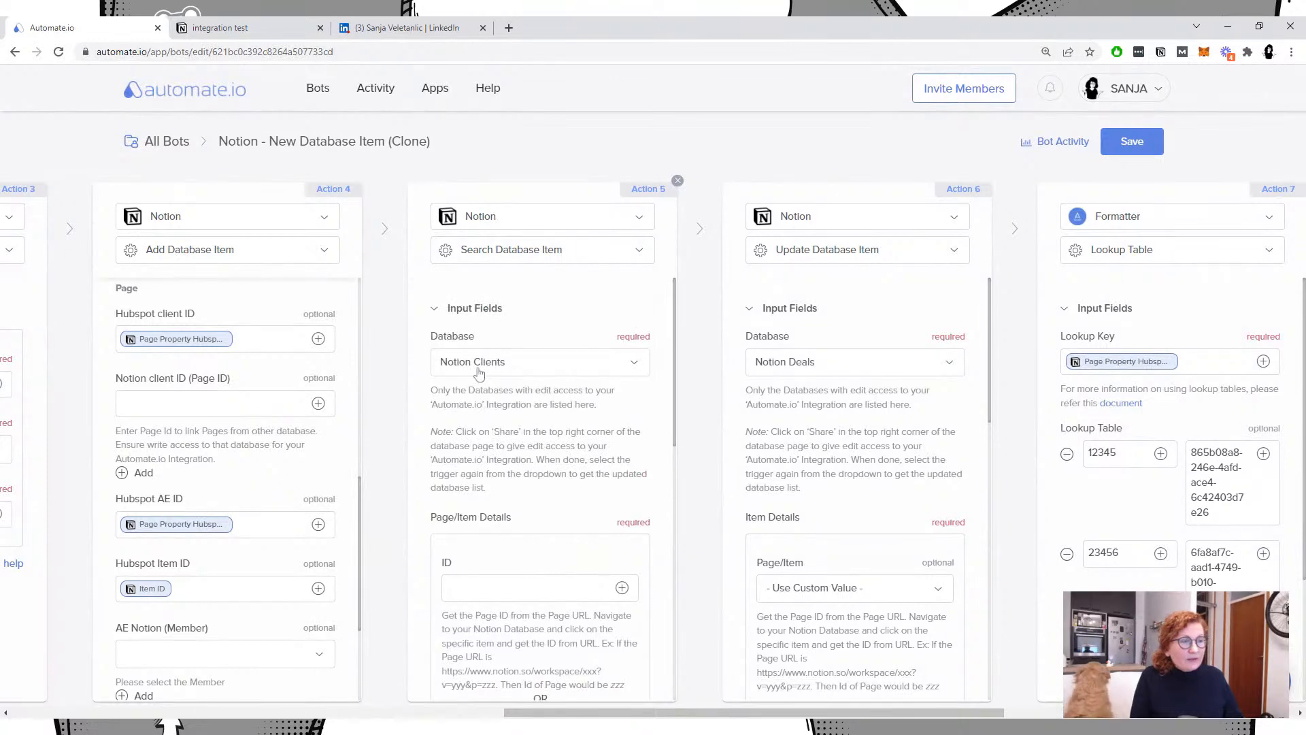
pyautogui.scroll(-2, 480, 372)
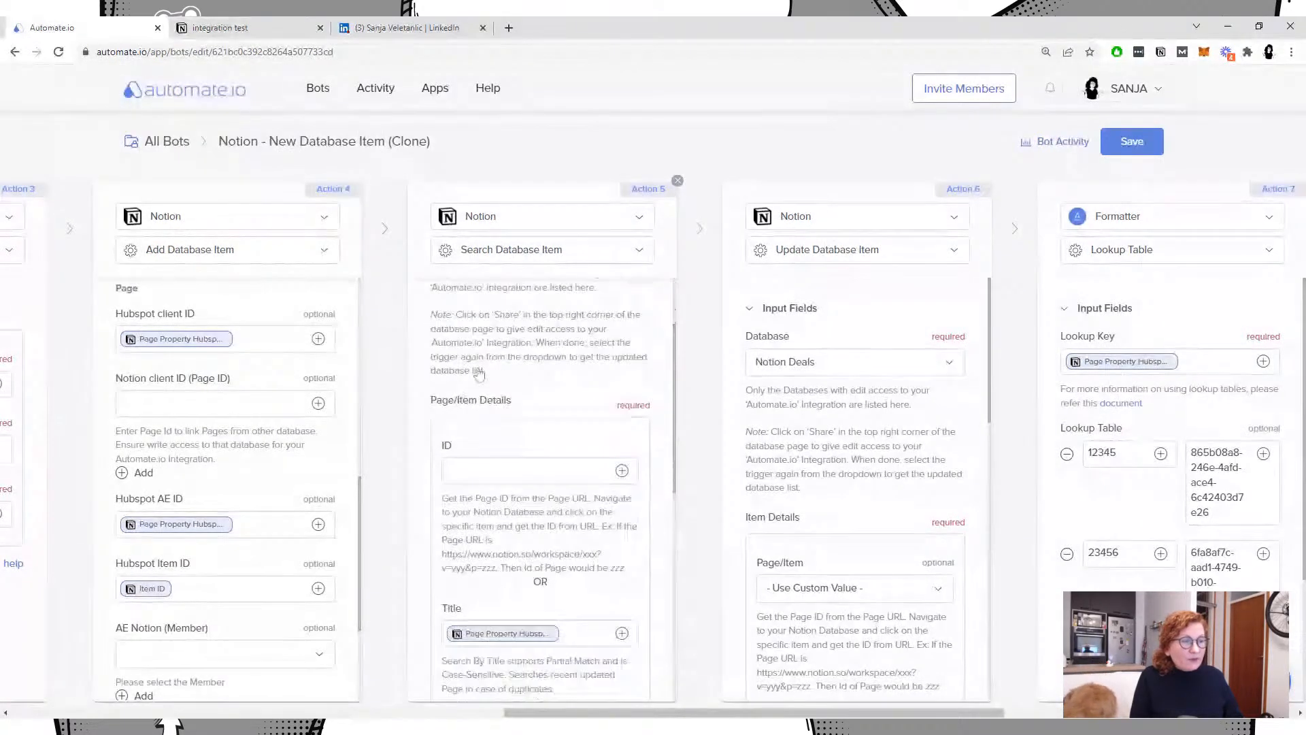
pyautogui.scroll(-2, 479, 372)
pyautogui.scroll(-2, 507, 411)
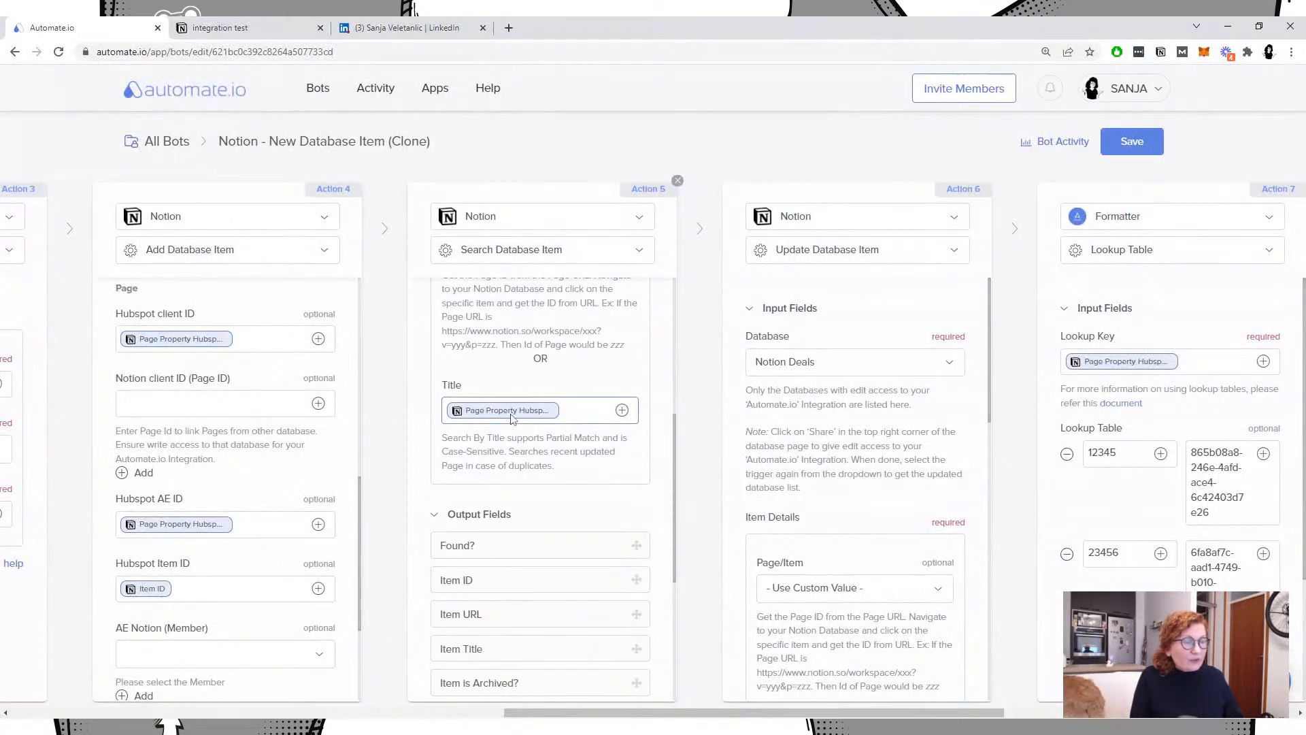
pyautogui.scroll(-5, 512, 417)
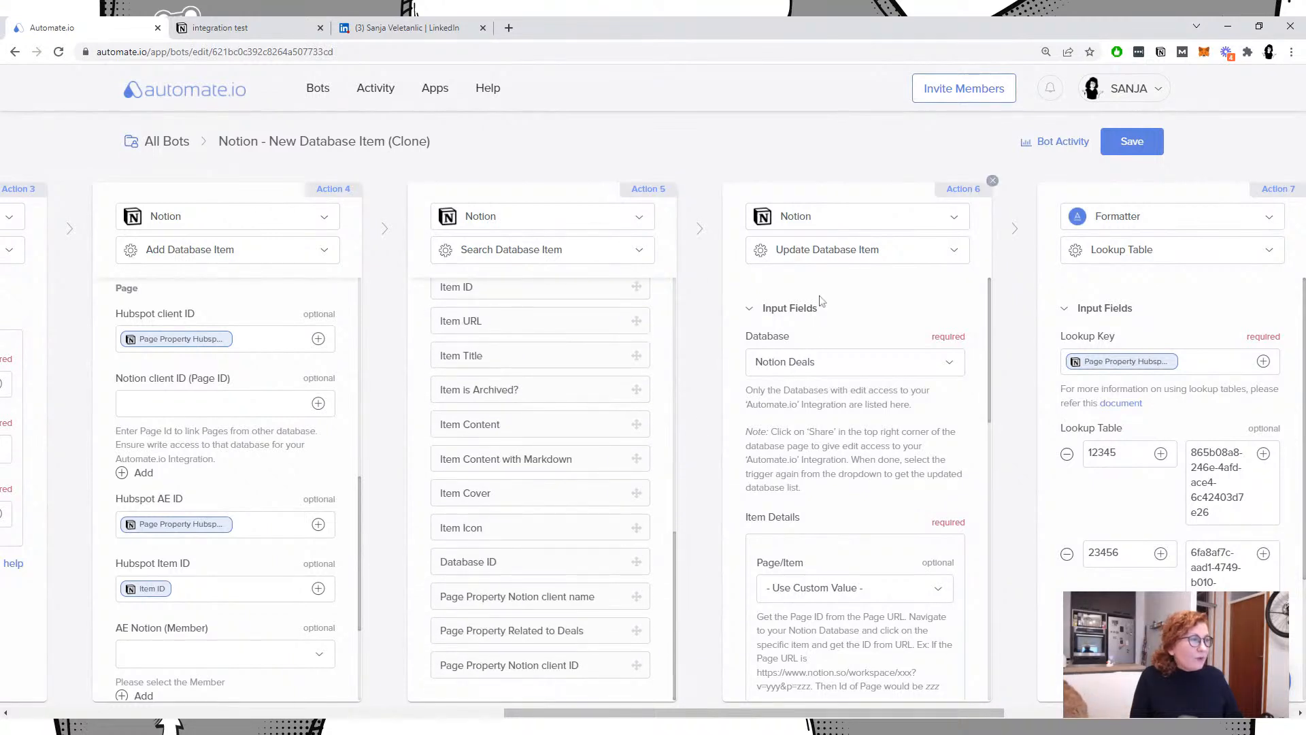
# Step: Examine the Item ID mappings of the Update Database Item action in Action 6 and the Formatter Lookup Table pairs in Action 7
pyautogui.scroll(-1, 840, 279)
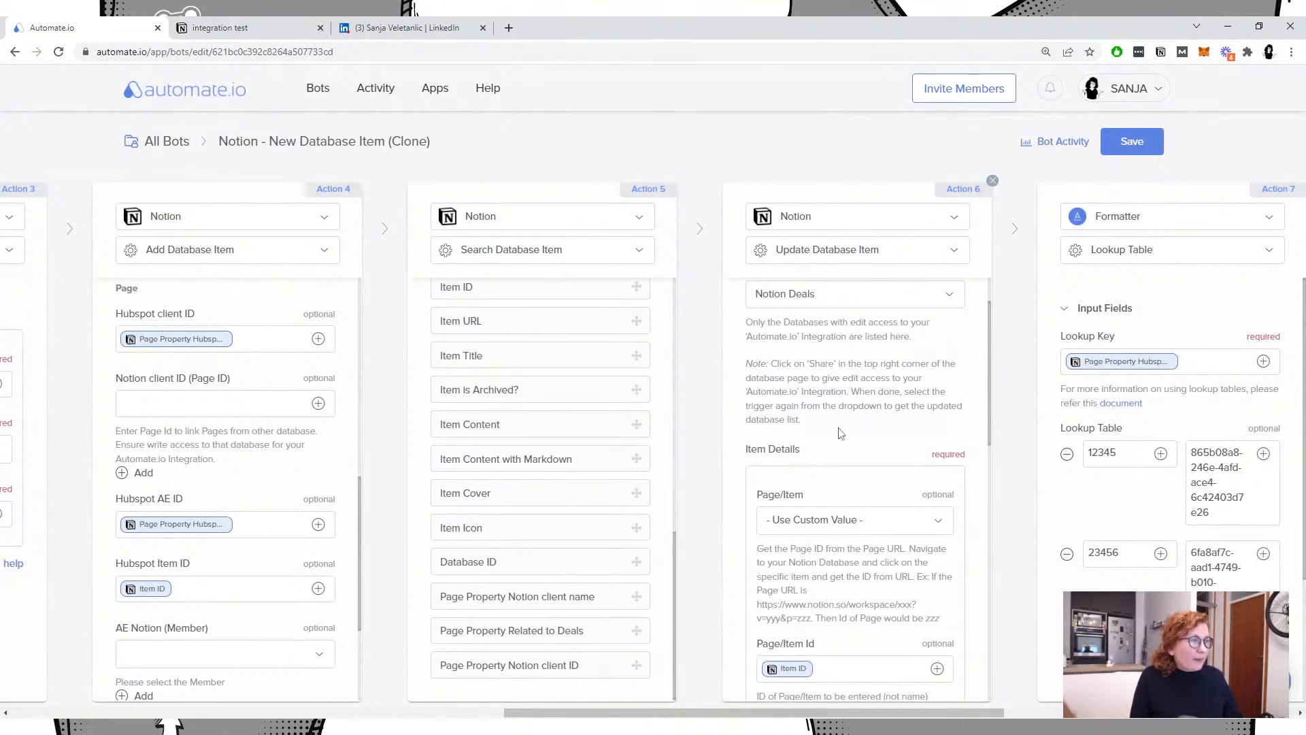
pyautogui.scroll(-4, 838, 402)
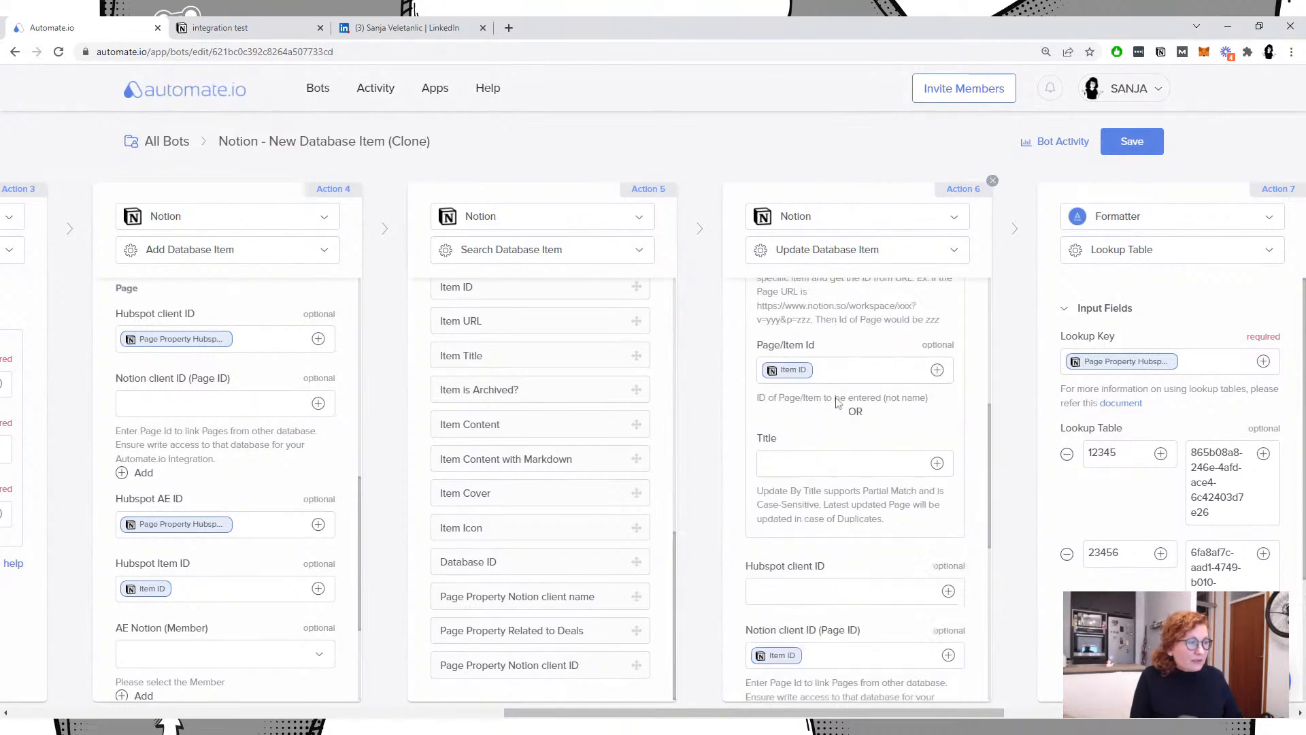
pyautogui.scroll(-2, 838, 402)
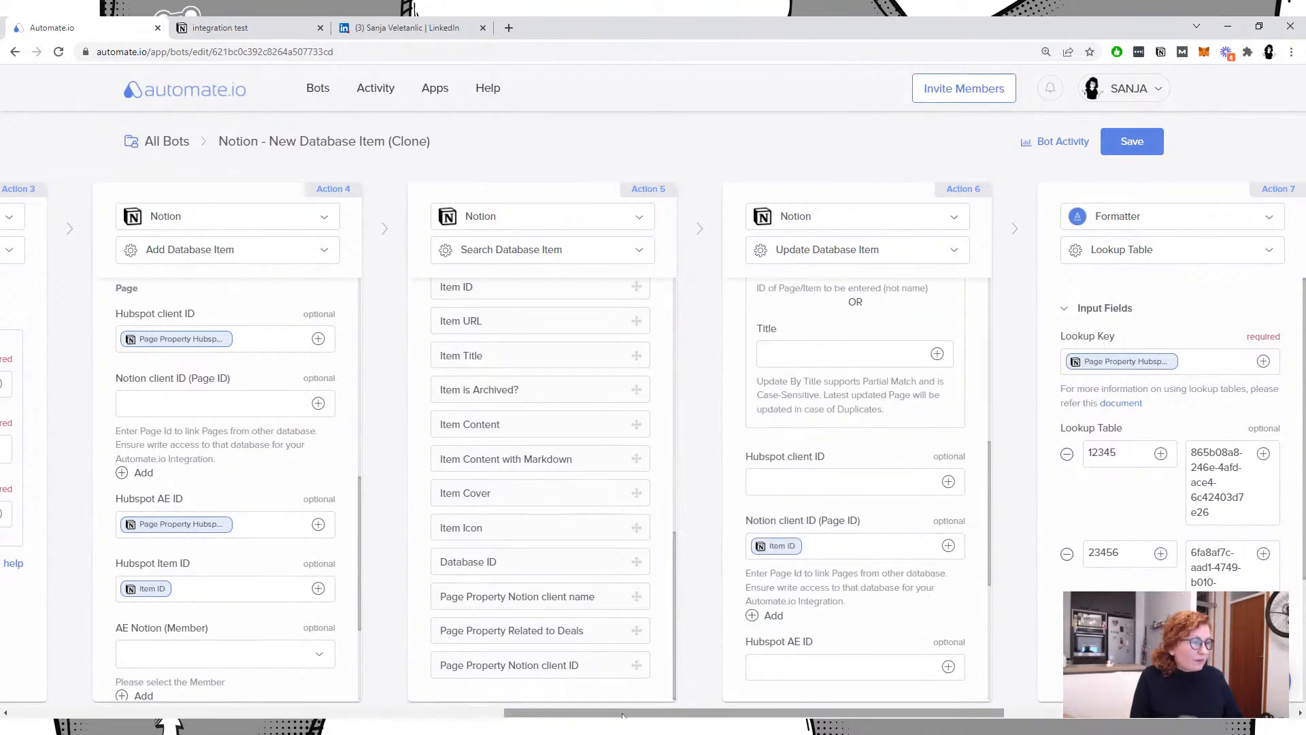
pyautogui.moveTo(621, 714); pyautogui.dragTo(889, 714)
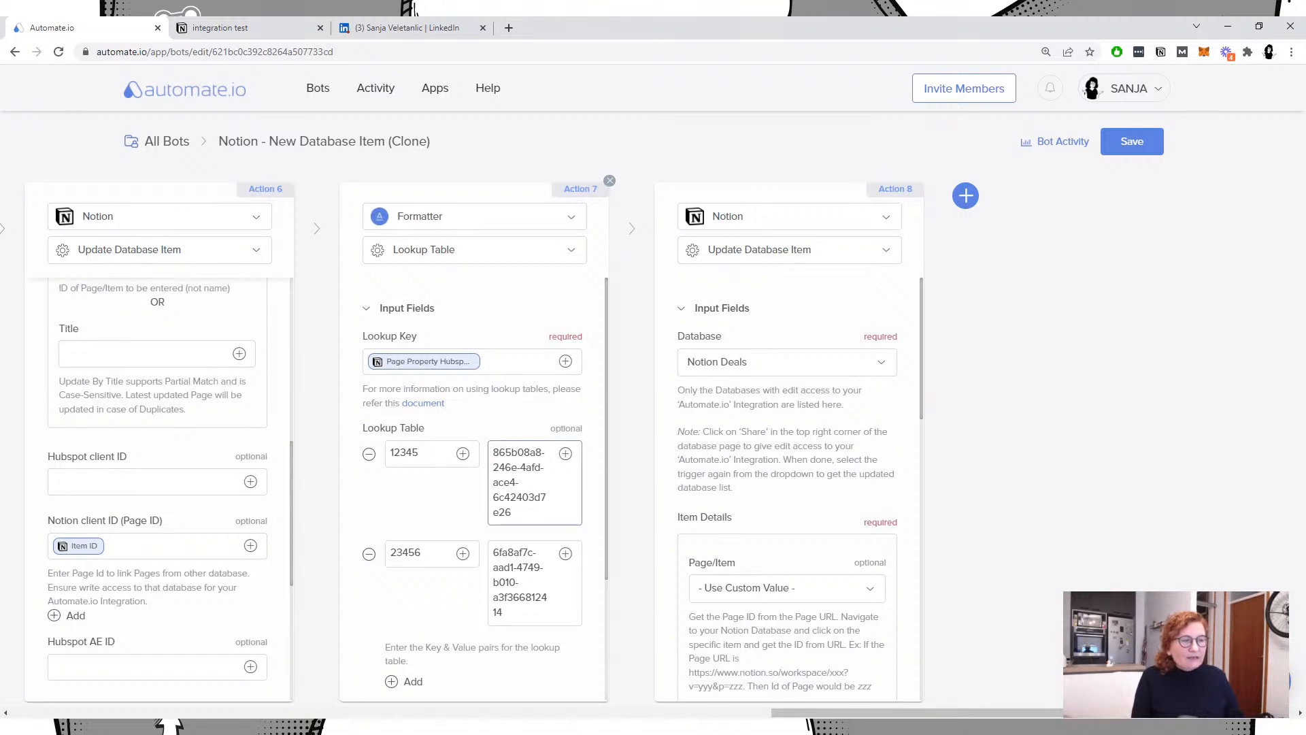
pyautogui.scroll(-1, 535, 490)
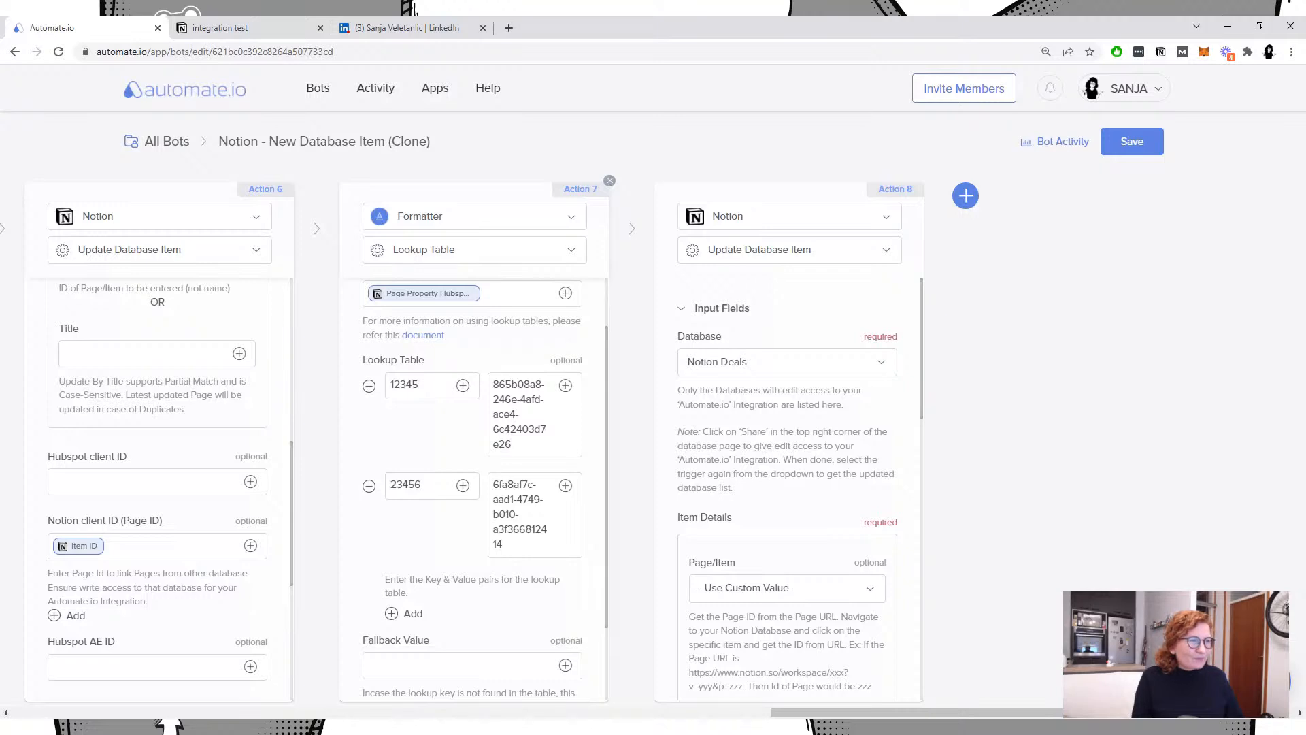
# Step: Examine the Lookup Table's fallback value and output fields in Action 7, and return to the list of all bots
pyautogui.click(535, 413)
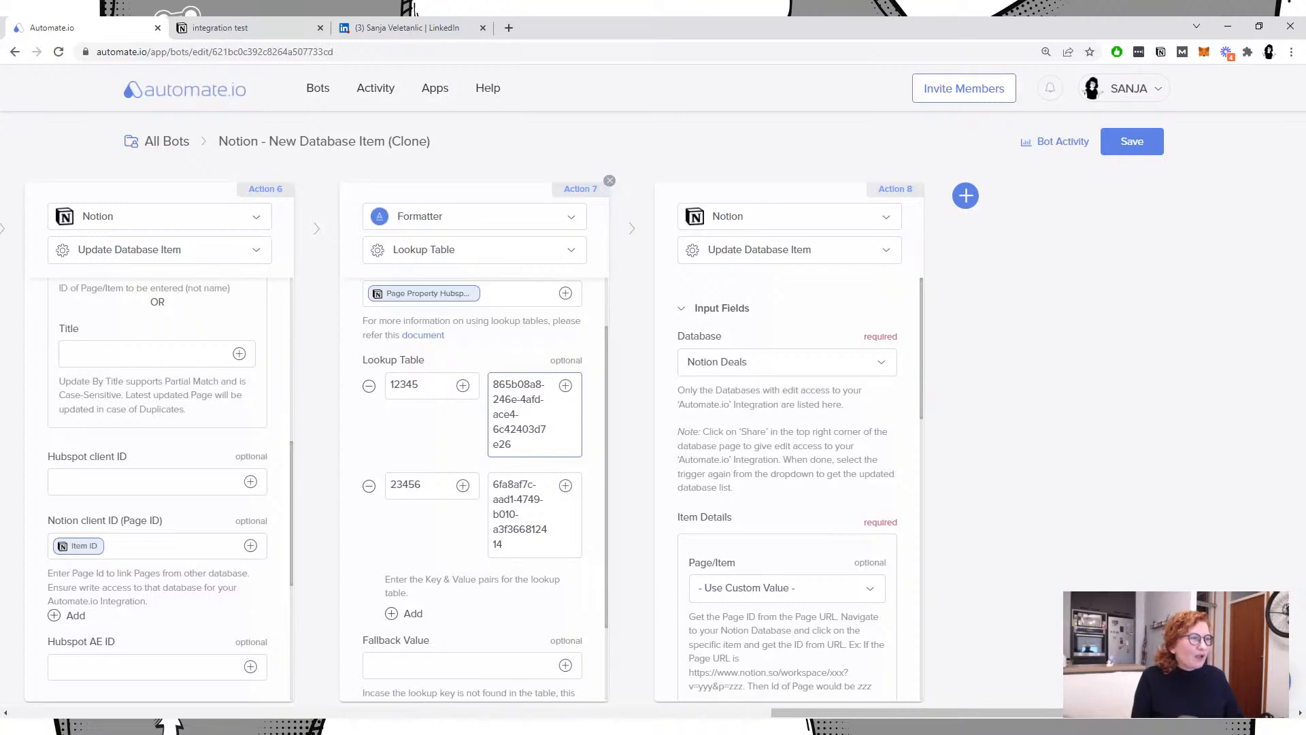
pyautogui.scroll(-2, 476, 477)
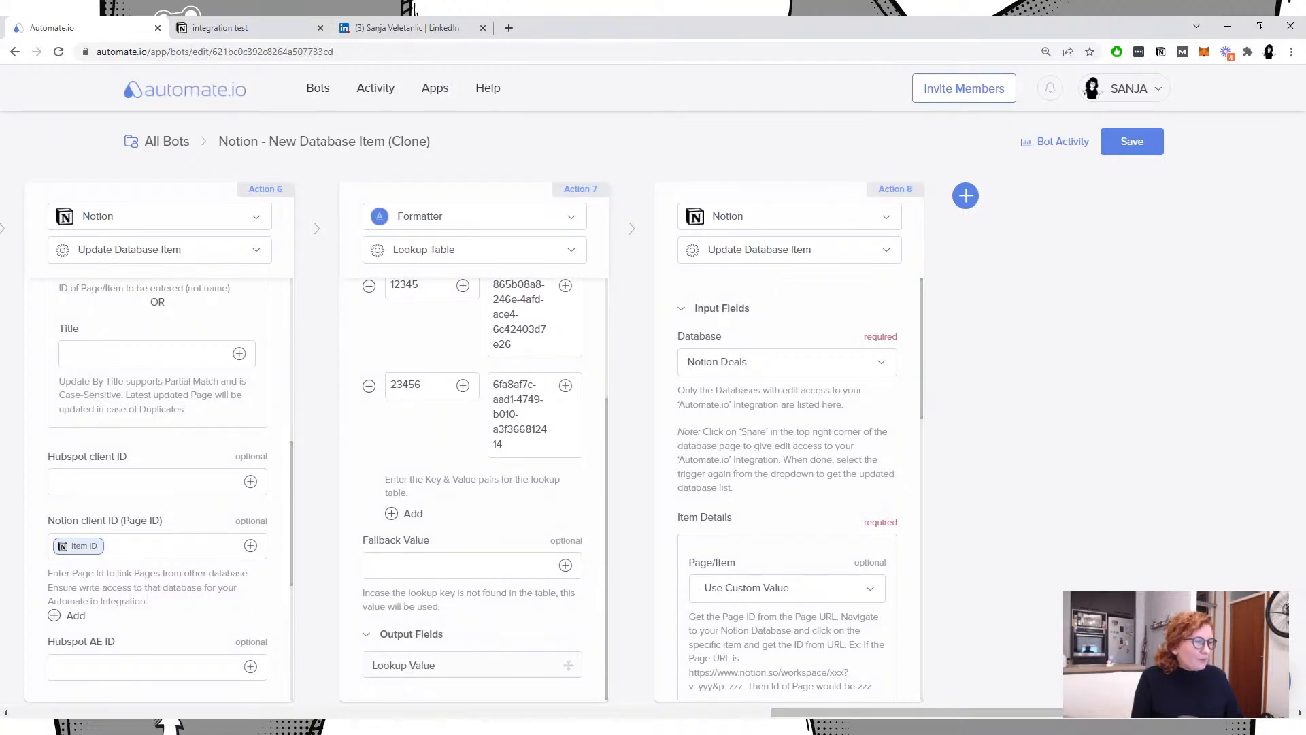
pyautogui.hscroll(-2, 663, 713)
pyautogui.hscroll(-20, 663, 713)
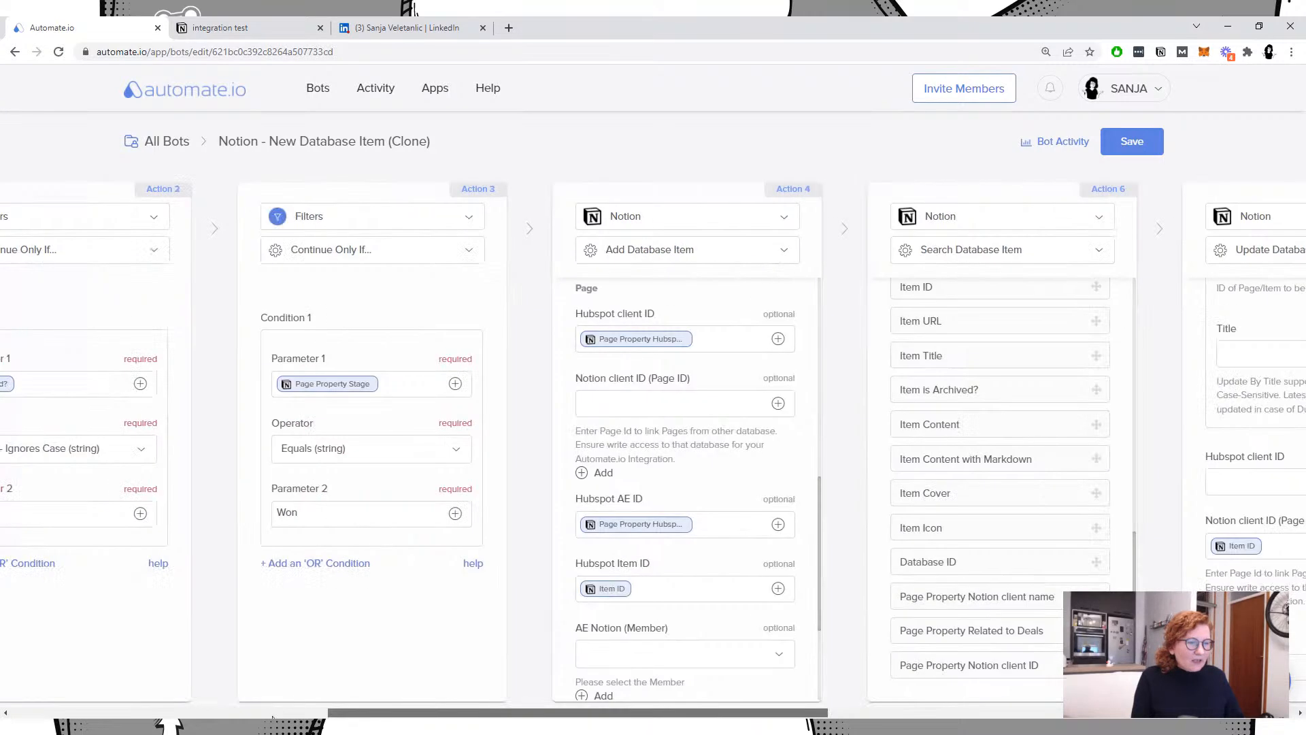
pyautogui.hscroll(-3, 80, 710)
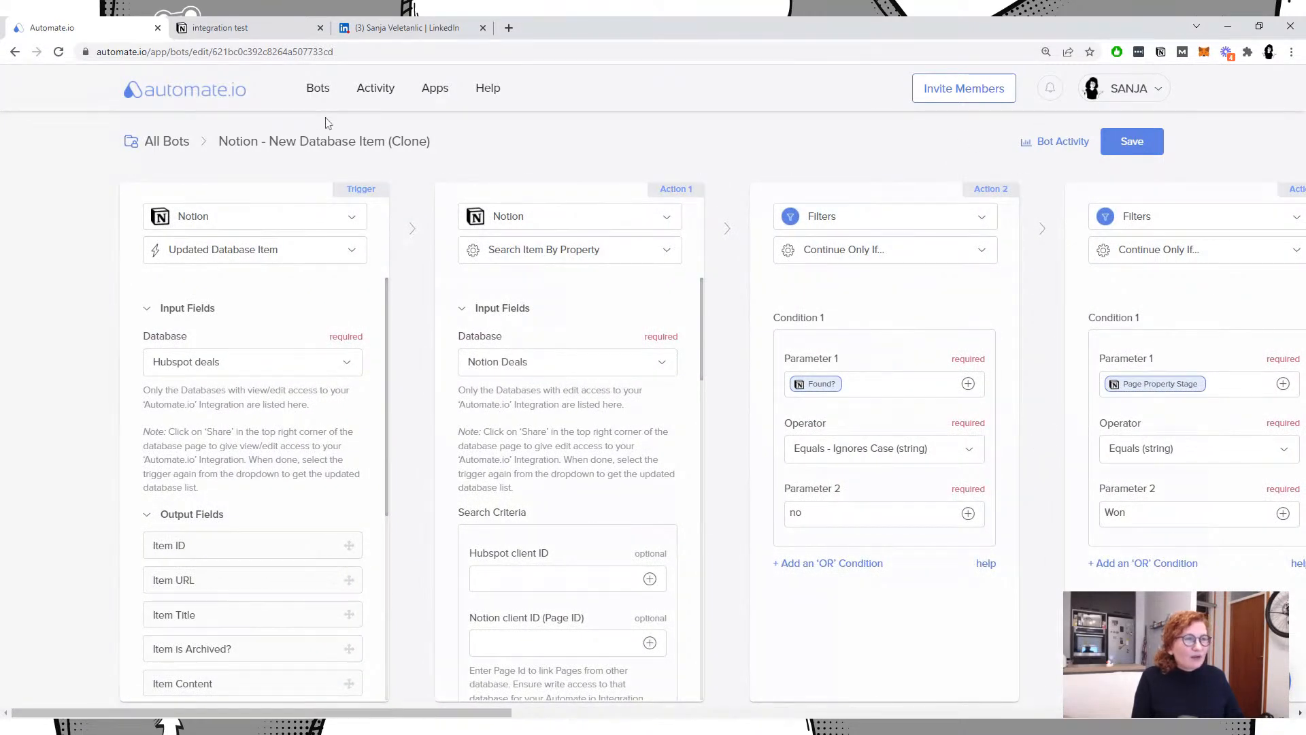
pyautogui.click(316, 92)
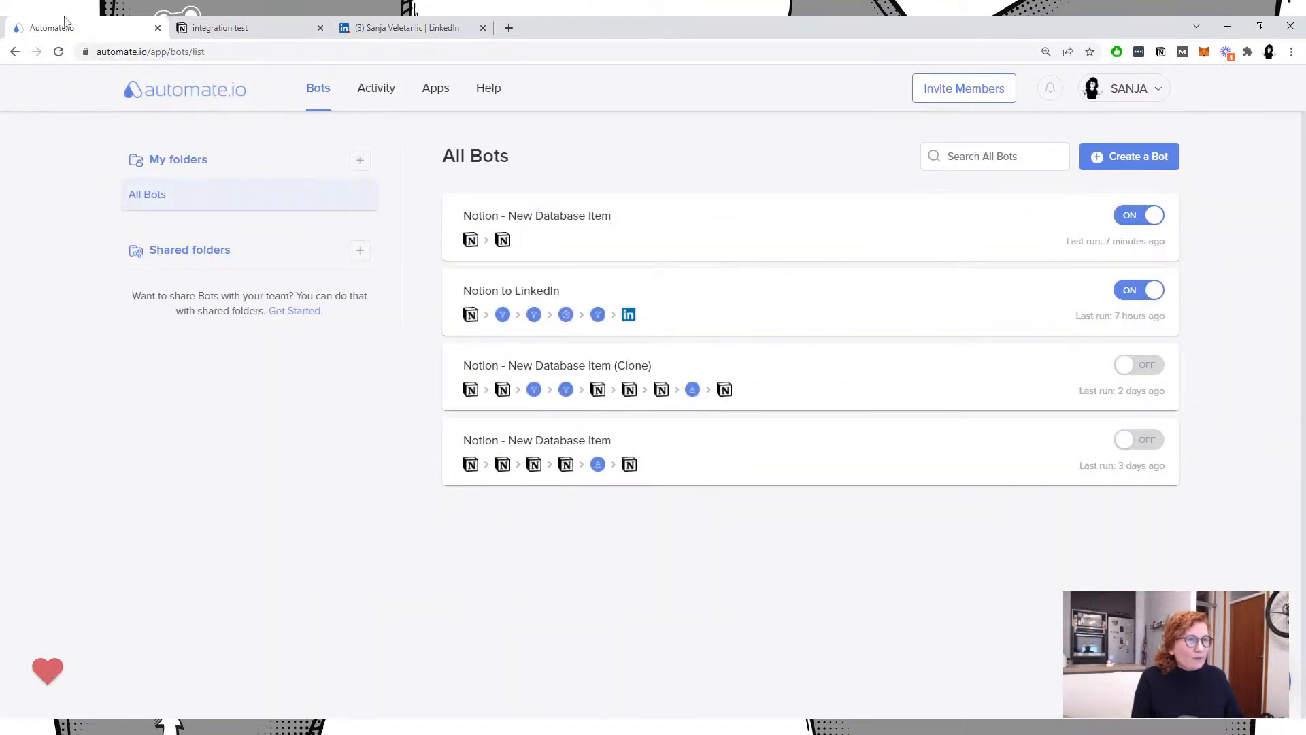
# Step: Switch to the integration test page in Notion and look through its tables down to the Social database
pyautogui.click(258, 25)
pyautogui.scroll(-10, 272, 333)
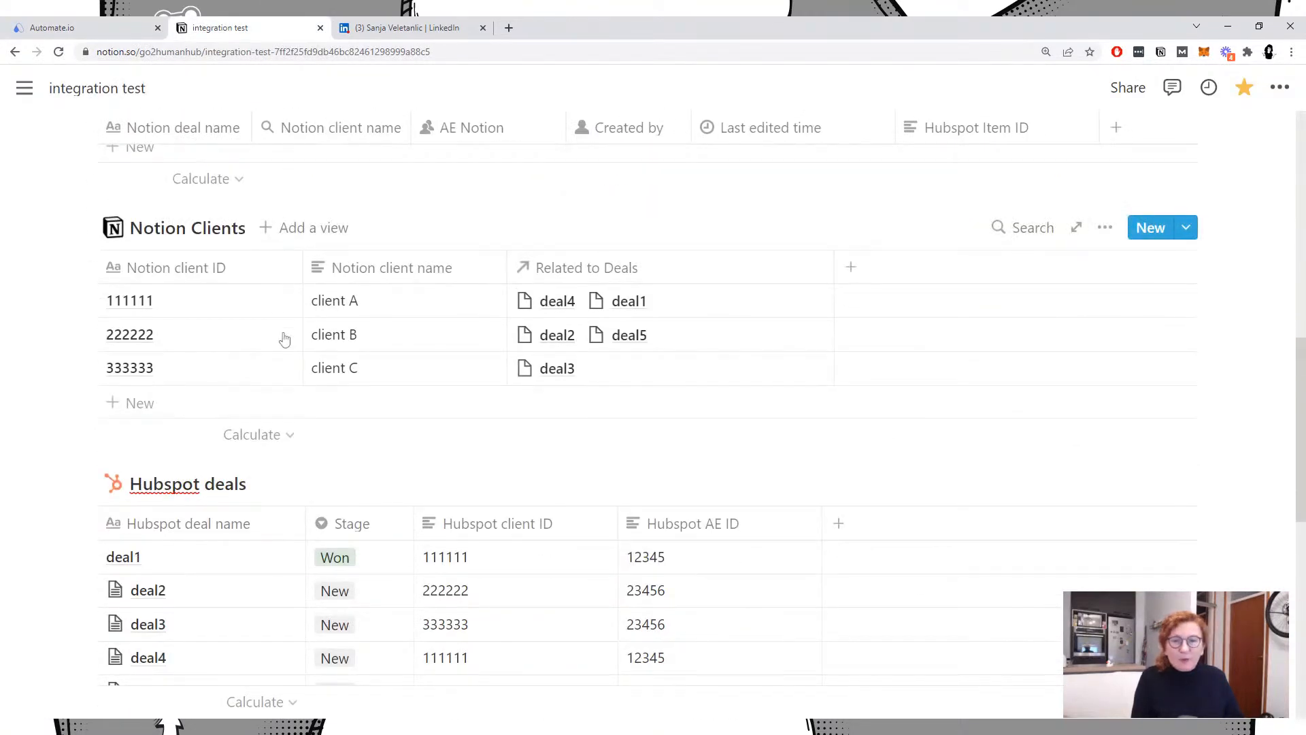
pyautogui.scroll(-2, 282, 339)
pyautogui.scroll(-6, 281, 340)
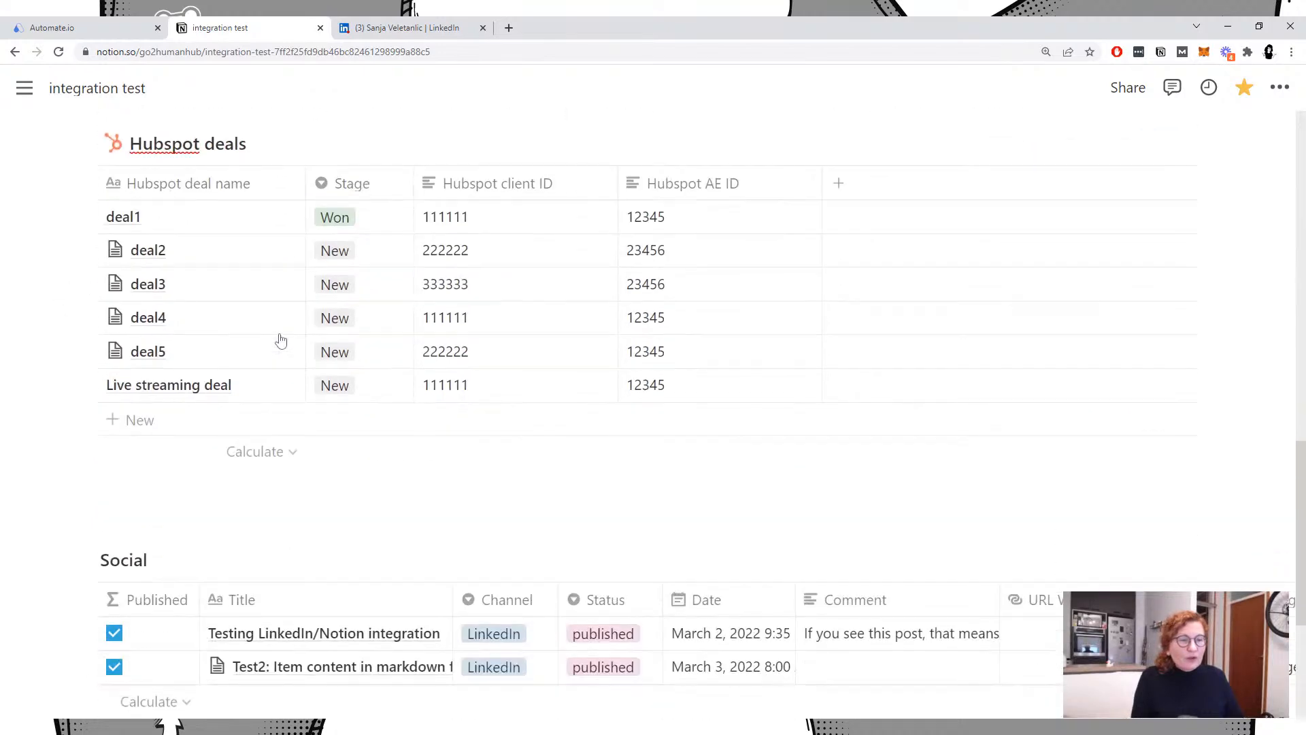
pyautogui.scroll(-1, 653, 408)
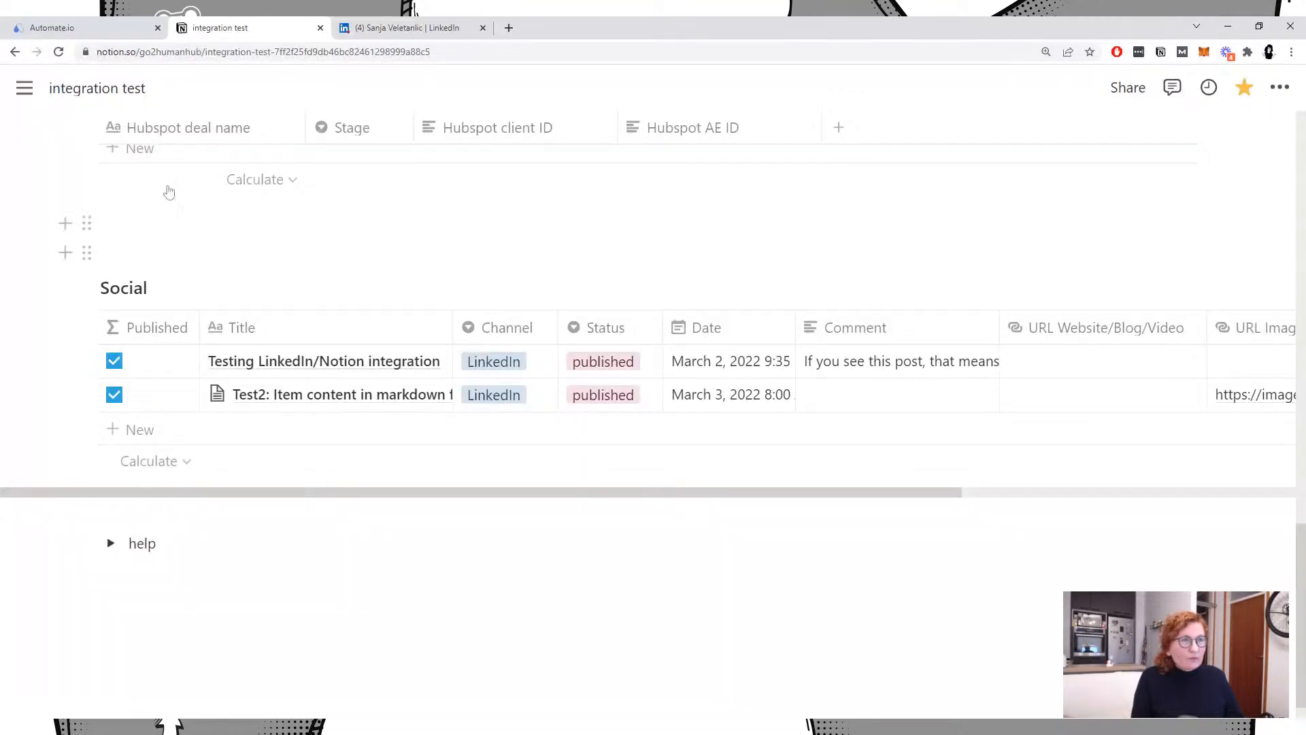
# Step: Search Automate.io's catalogue of connectable apps for "face" and "instag", and close it without adding an app
pyautogui.click(68, 27)
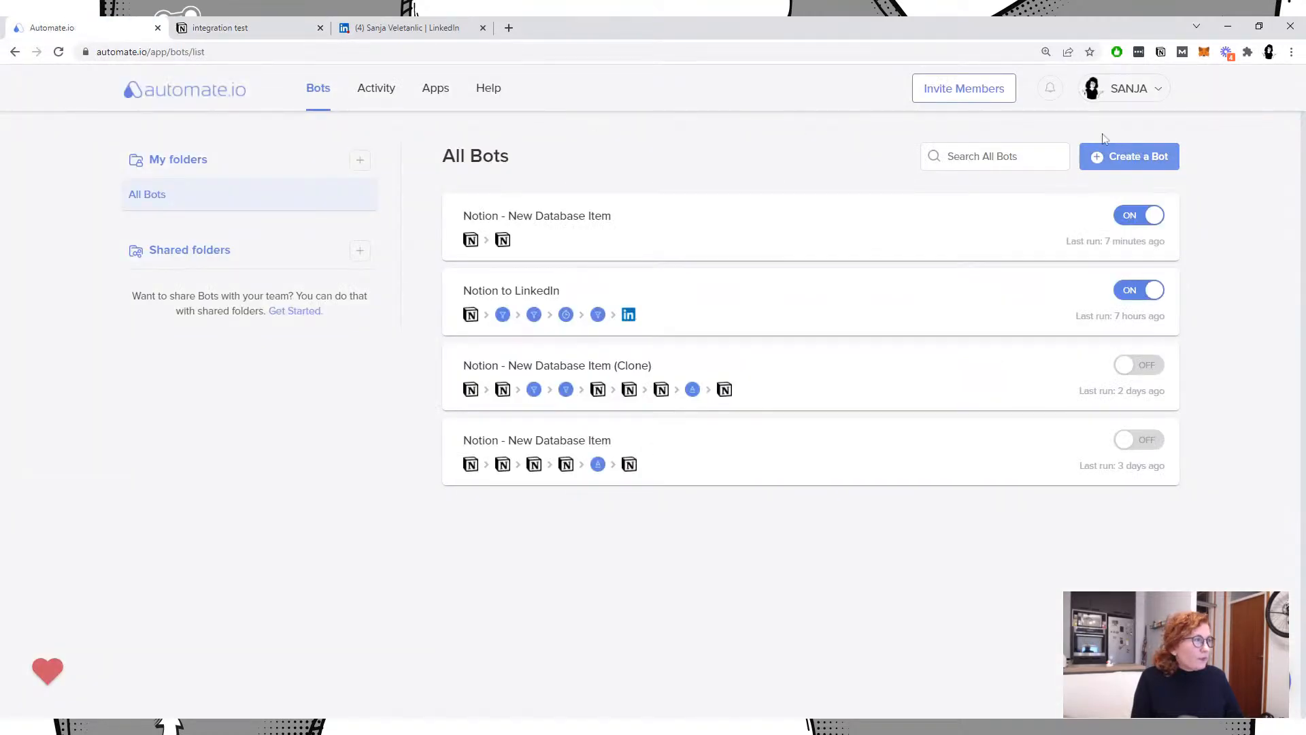
pyautogui.click(427, 90)
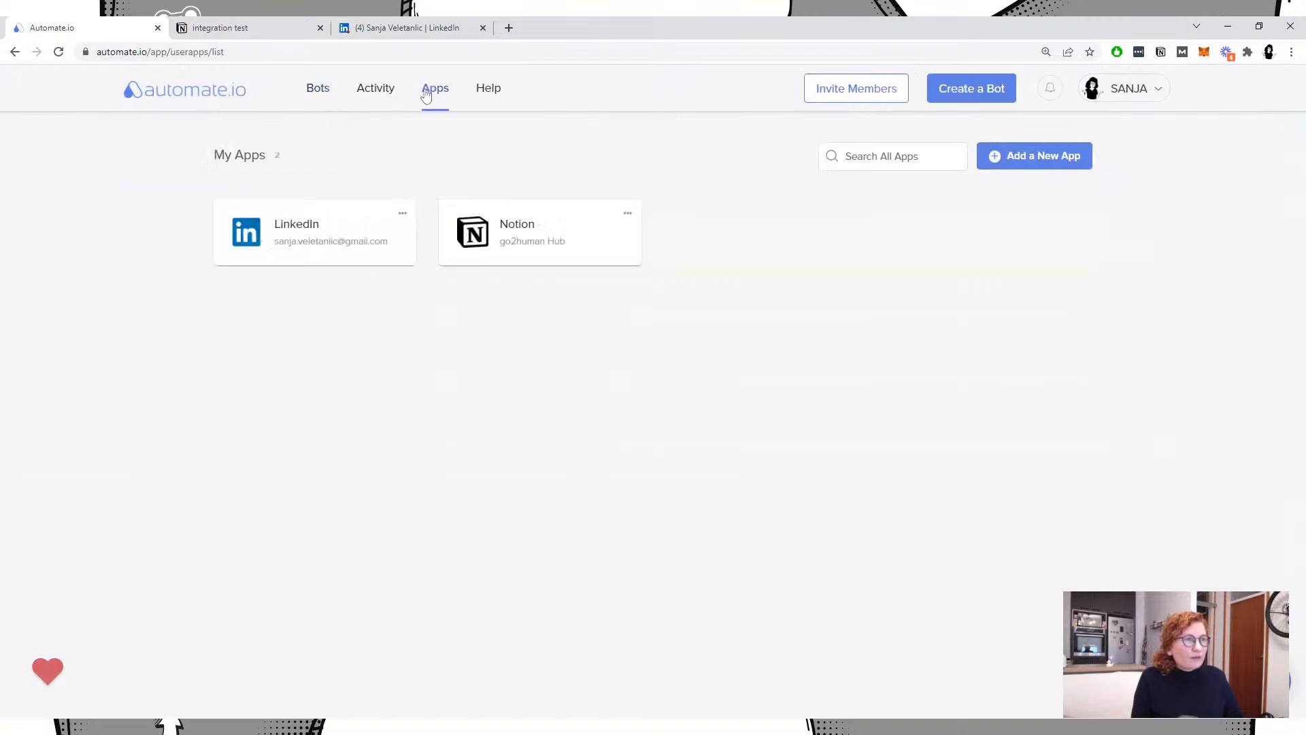
pyautogui.click(1035, 157)
pyautogui.click(920, 208)
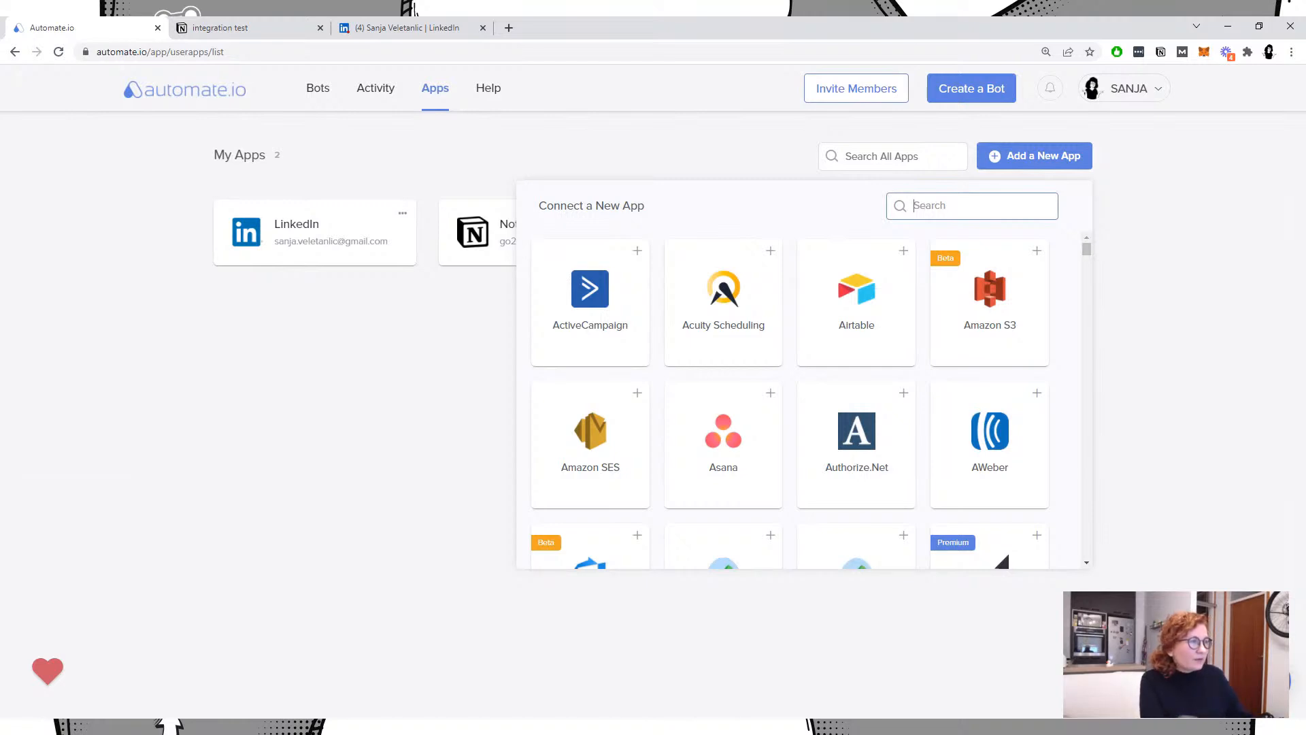
pyautogui.write('face')
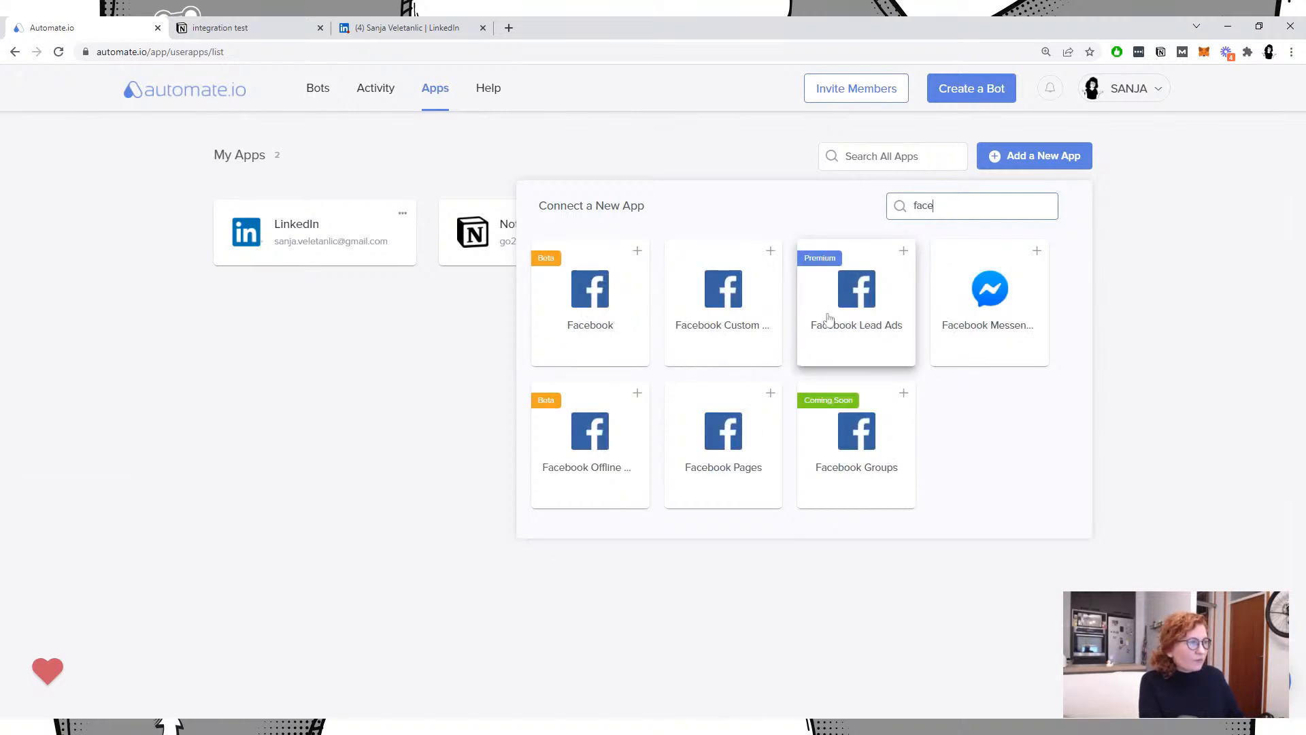
pyautogui.doubleClick(1003, 202)
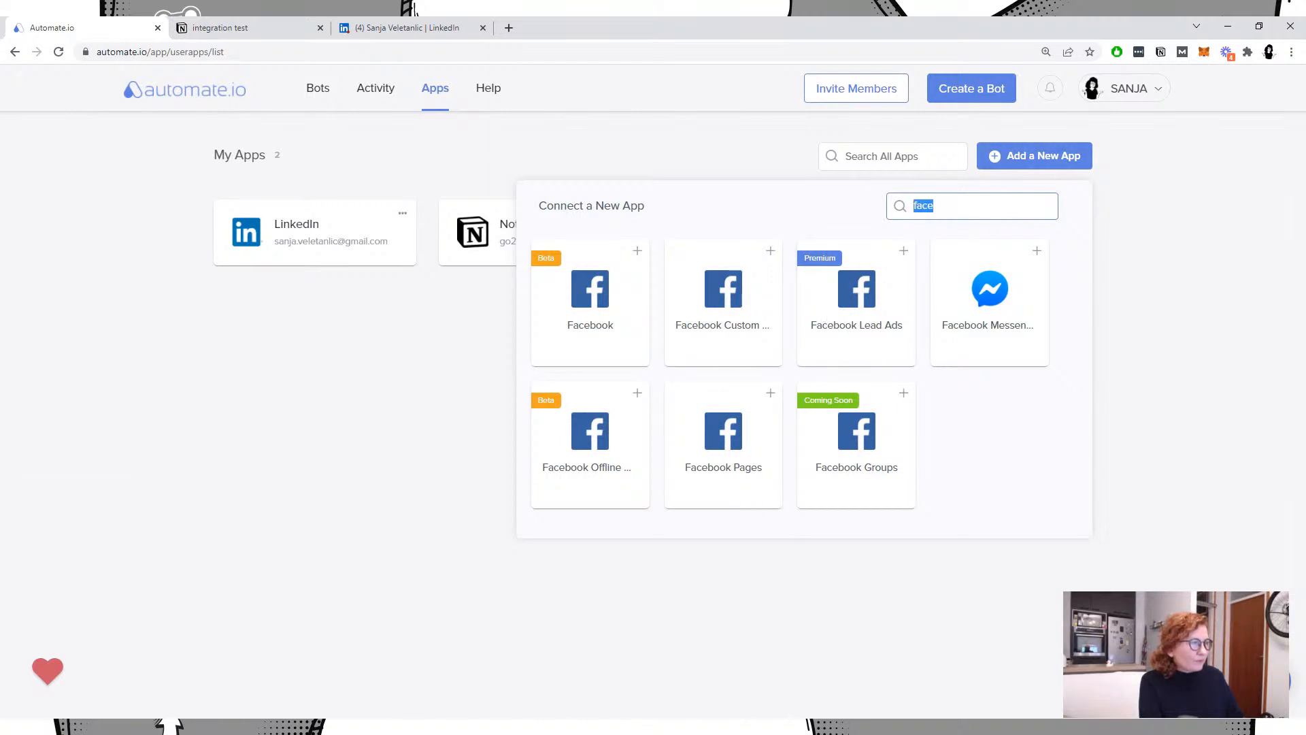
pyautogui.write('instag')
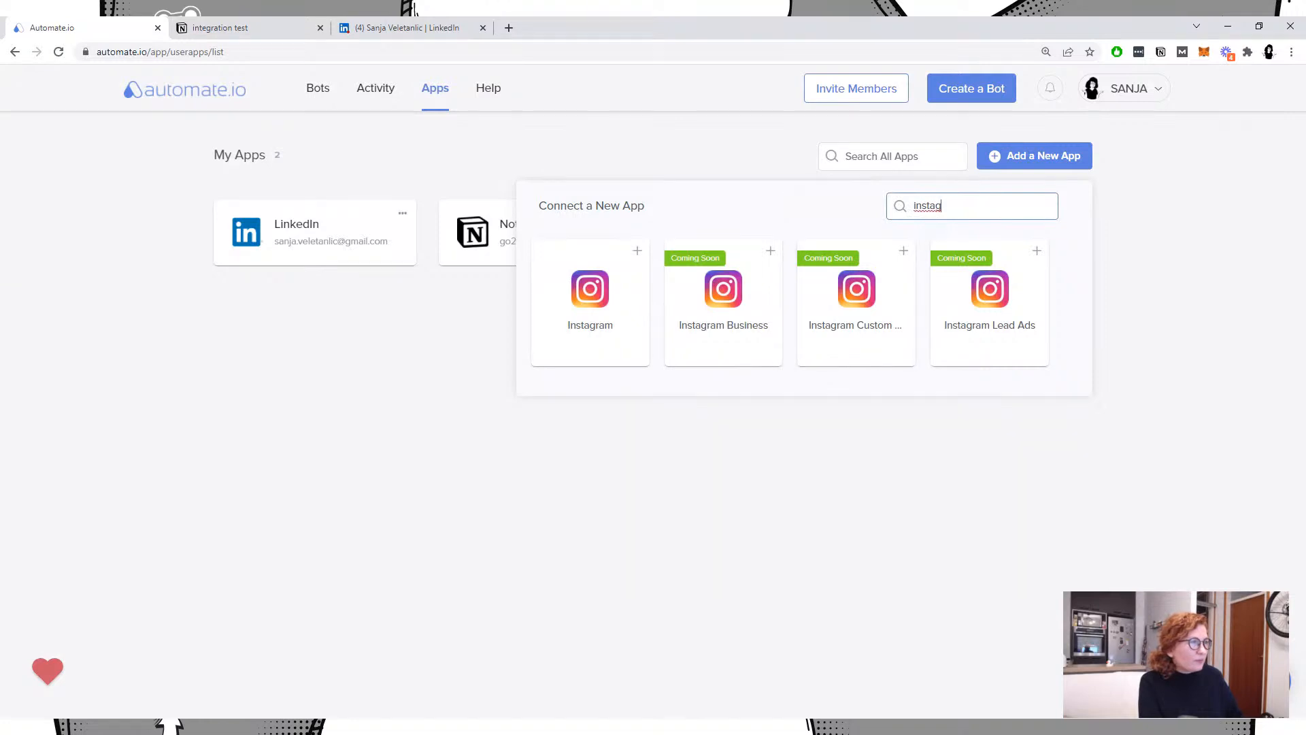
pyautogui.doubleClick(904, 209)
pyautogui.press('Escape')
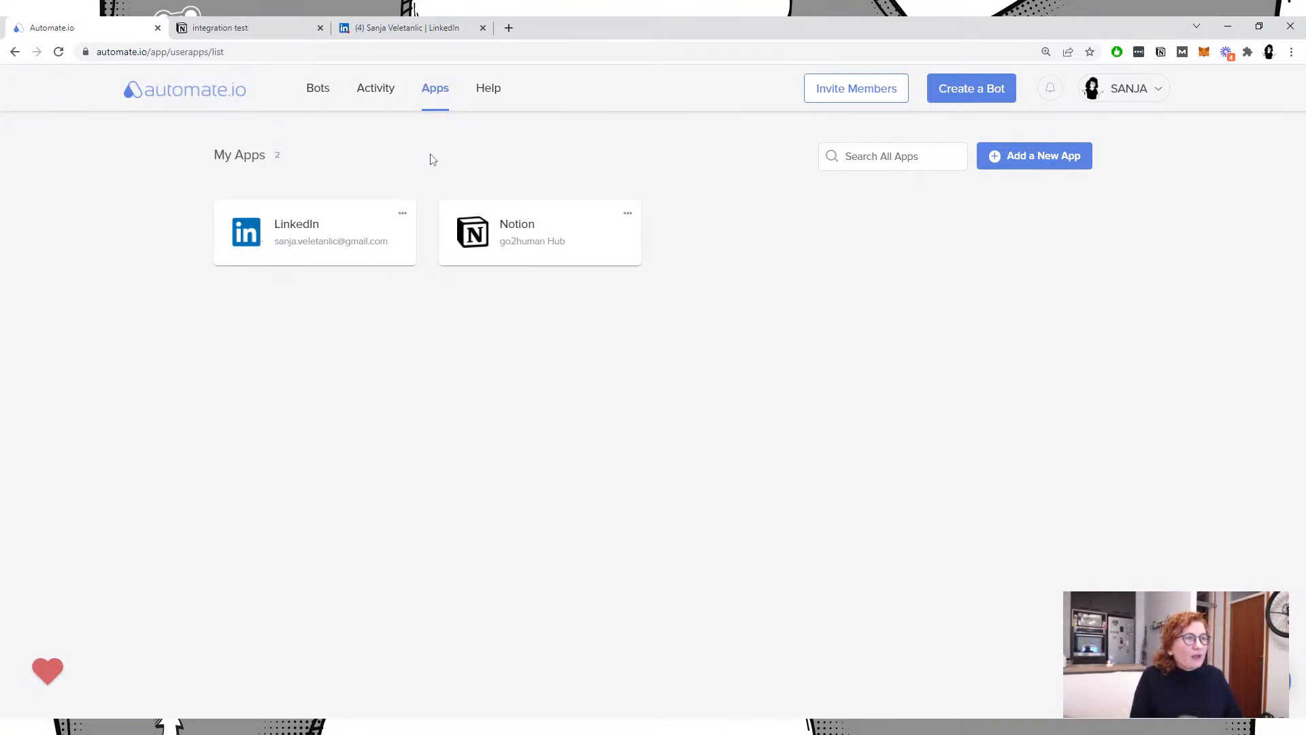
# Step: Open the "Testing LinkedIn/Notion integration" item in Notion's Social database and examine its properties
pyautogui.click(215, 30)
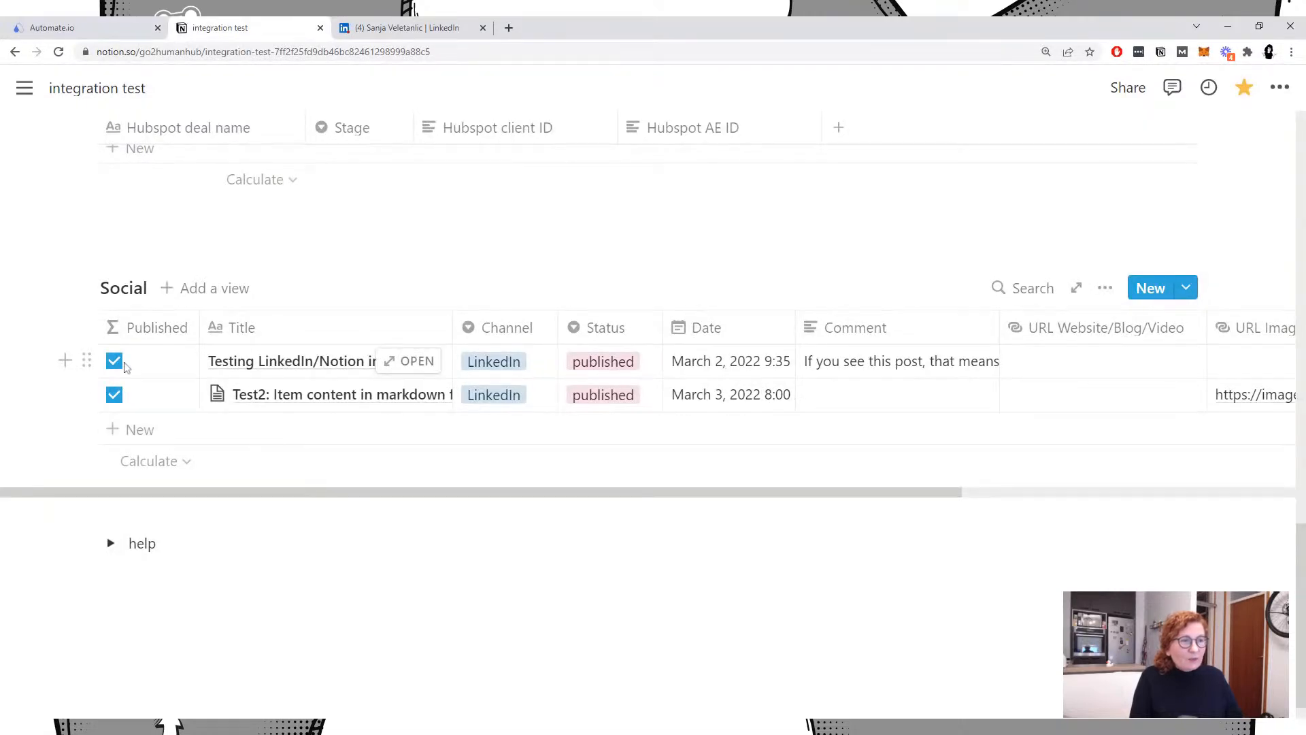
pyautogui.click(416, 361)
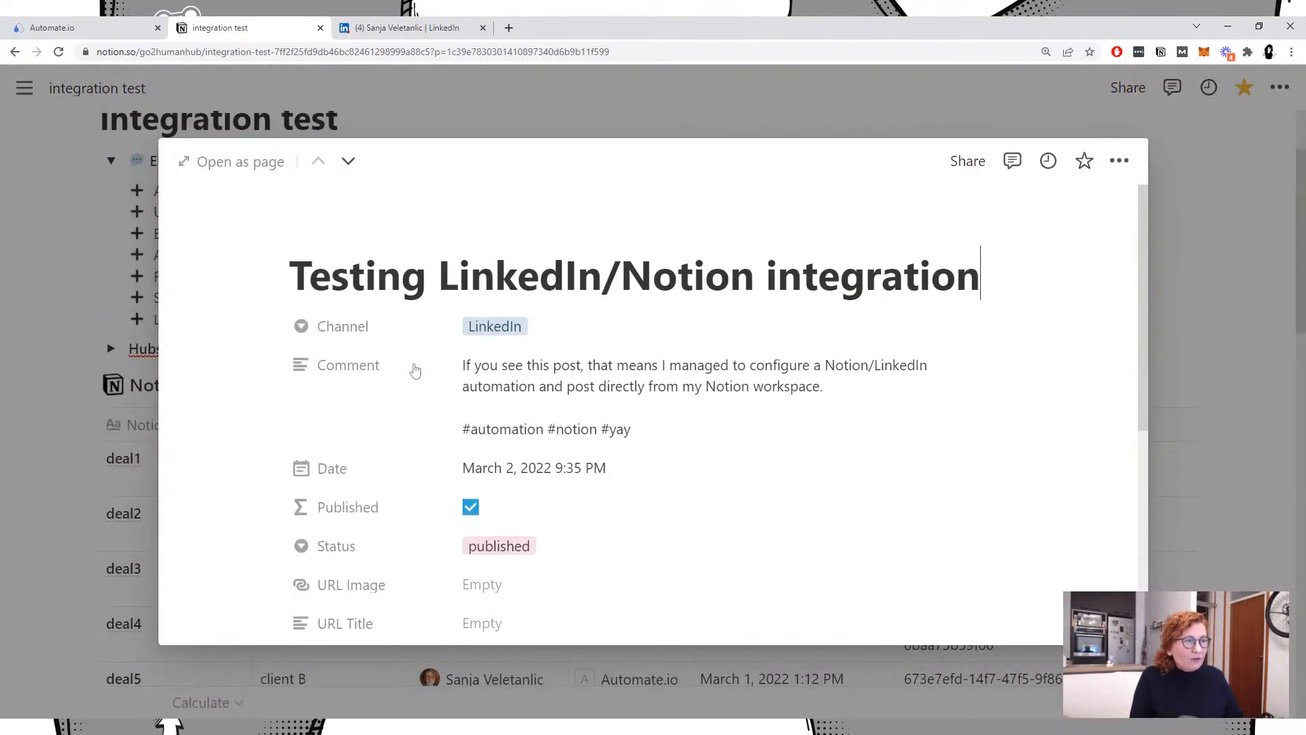
pyautogui.scroll(-1, 638, 404)
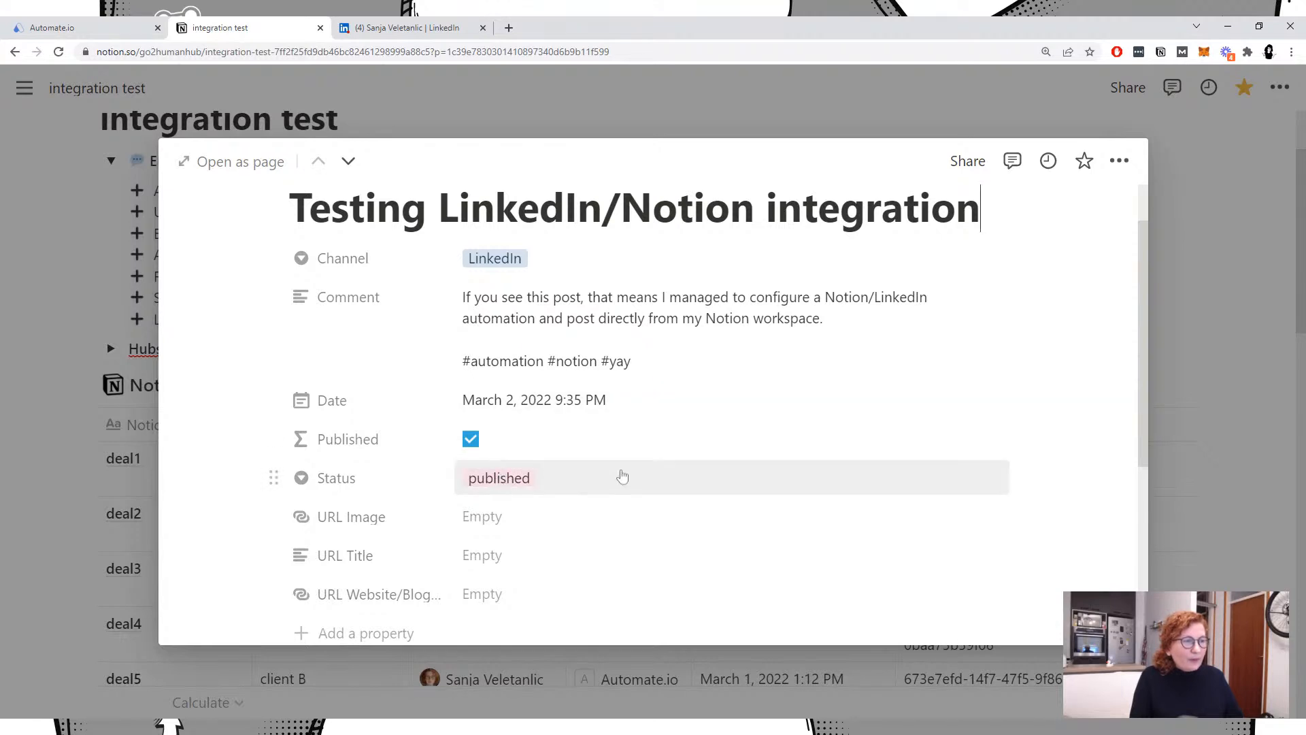
pyautogui.scroll(-2, 621, 475)
pyautogui.scroll(3, 621, 475)
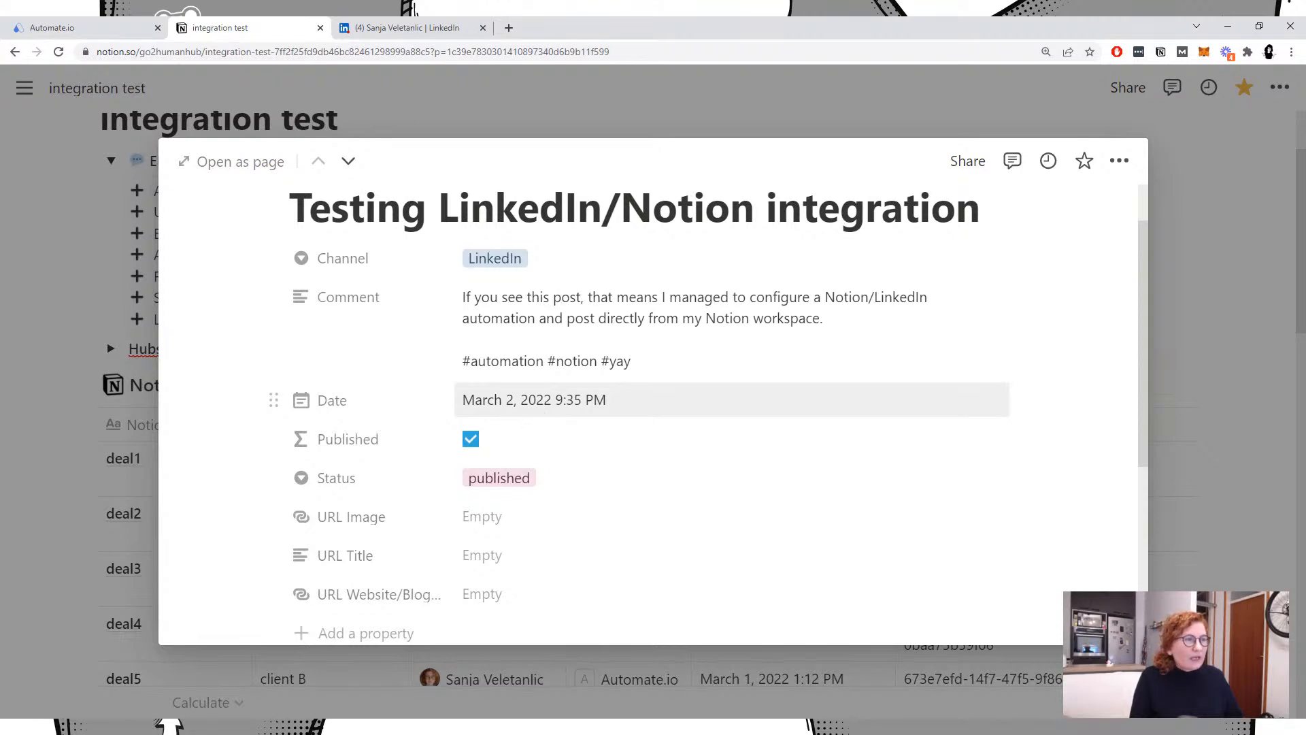
pyautogui.scroll(1, 543, 408)
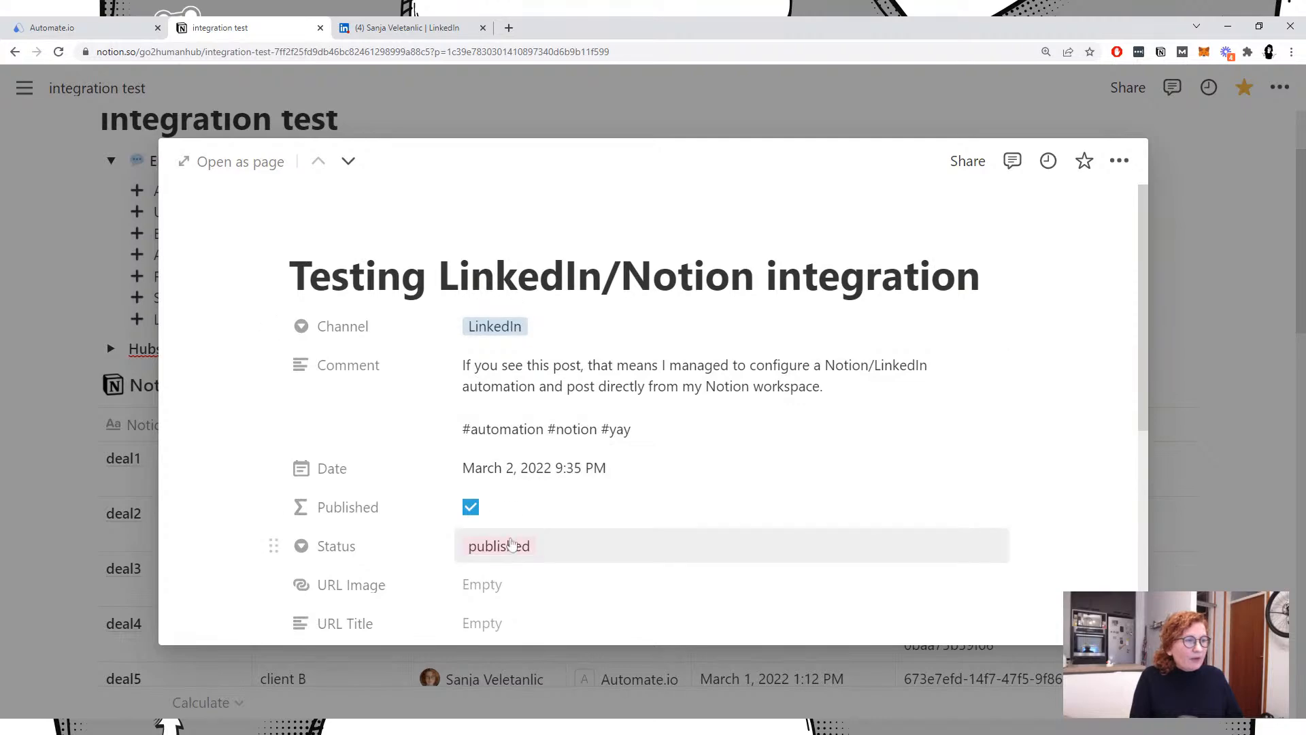
# Step: Switch to LinkedIn and open the post about the Notion/LinkedIn automation from the profile's activity section
pyautogui.click(397, 25)
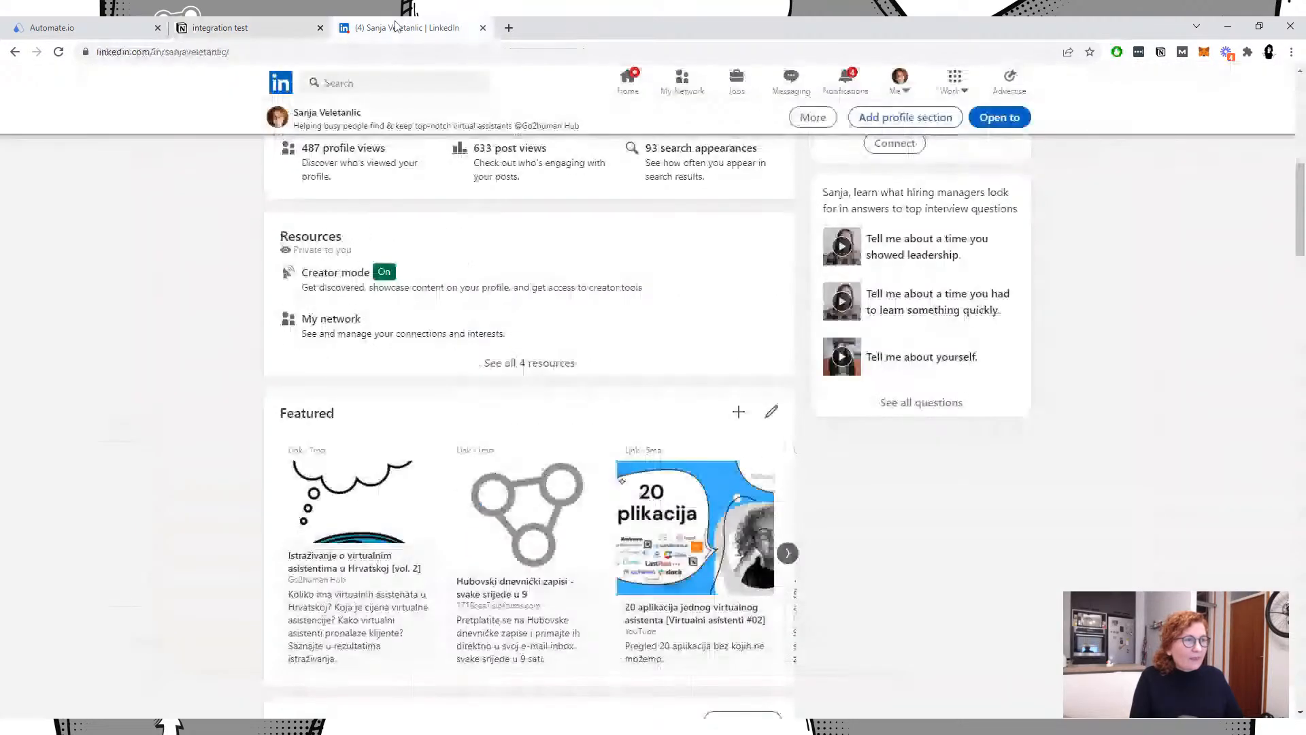
pyautogui.scroll(-7, 619, 386)
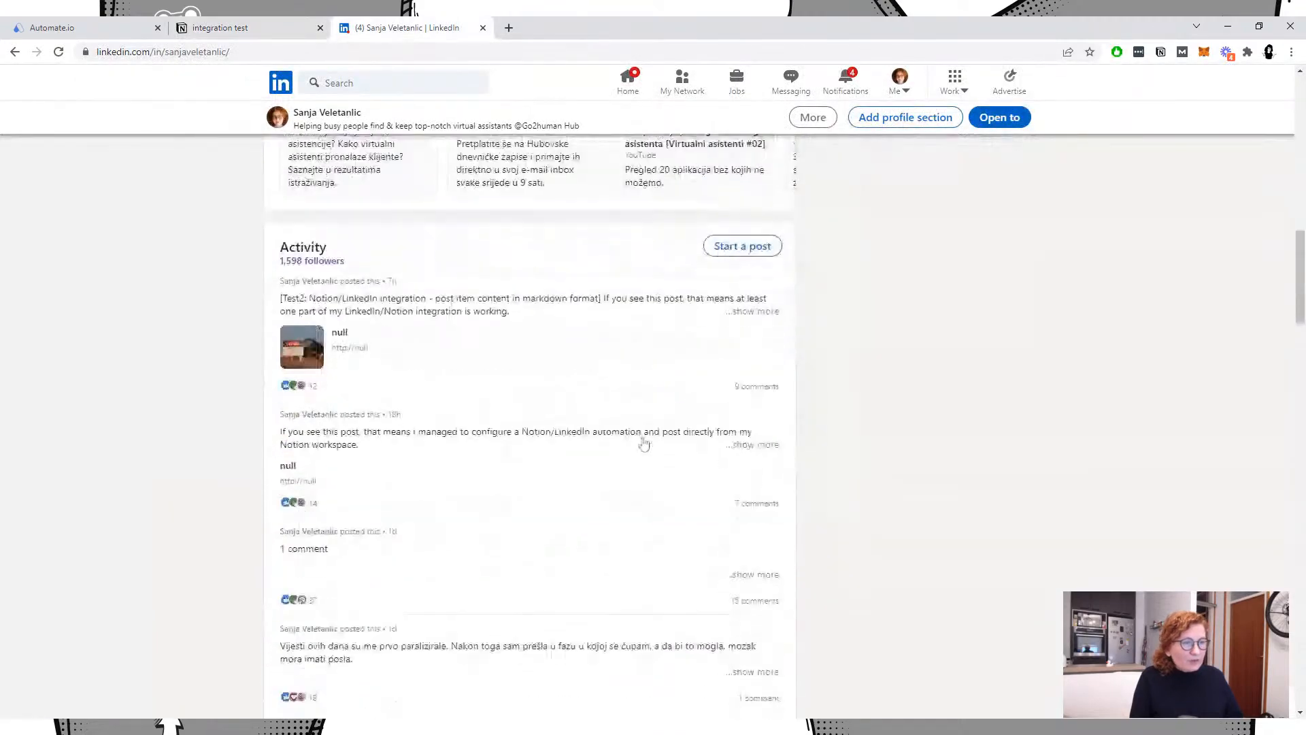
pyautogui.scroll(-2, 636, 444)
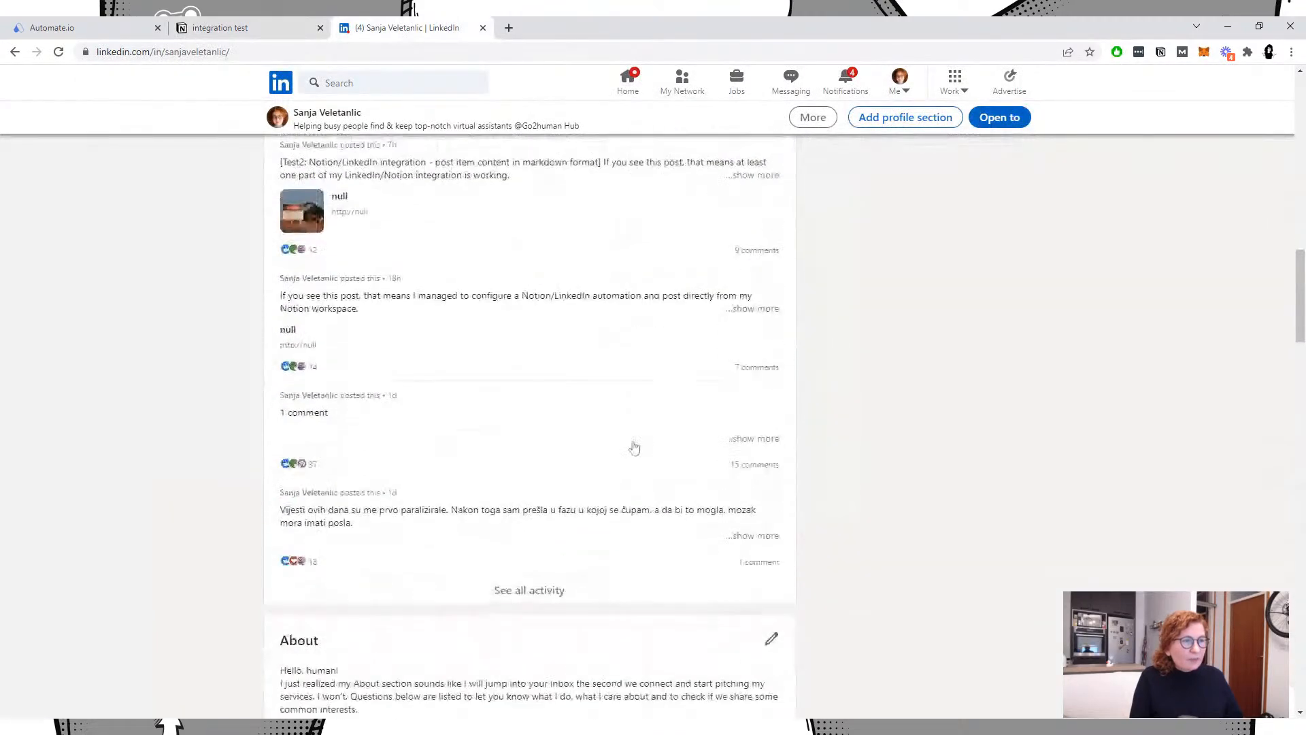
pyautogui.click(388, 305)
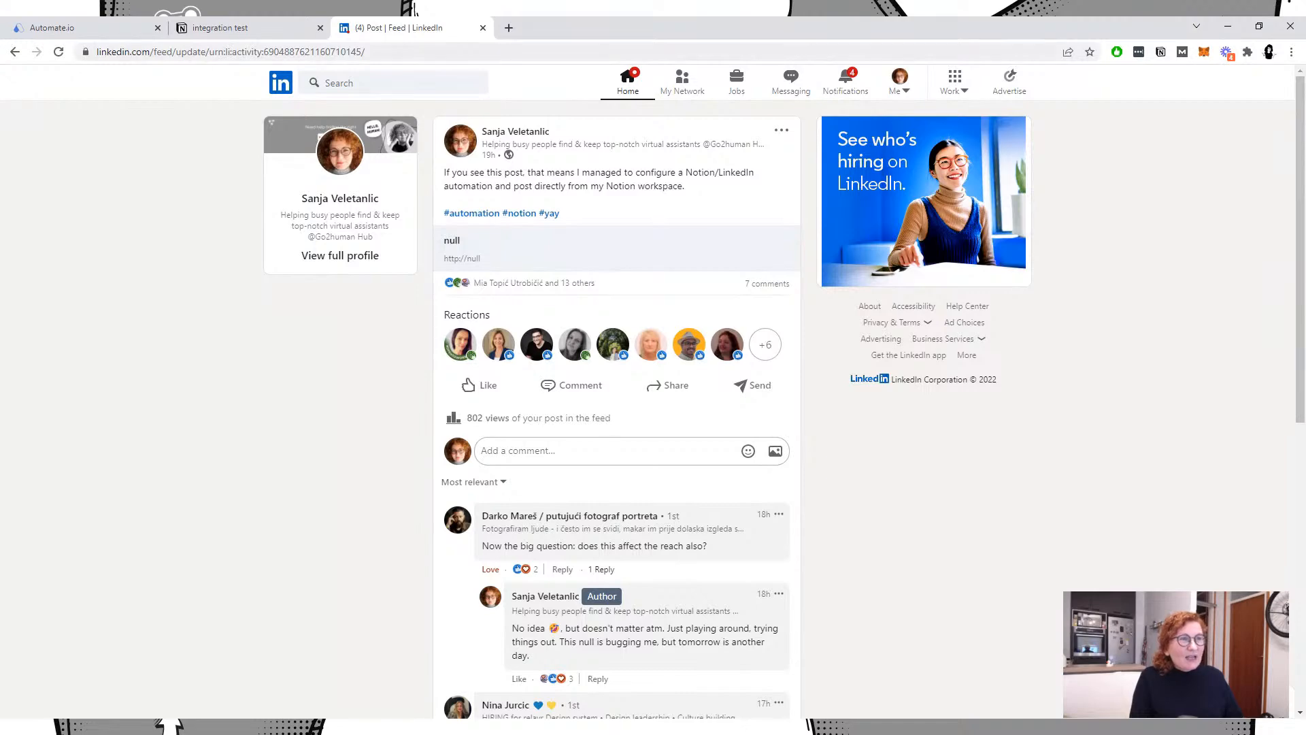
# Step: Return to Notion, close the open Social item and bring the Social database into view
pyautogui.click(235, 28)
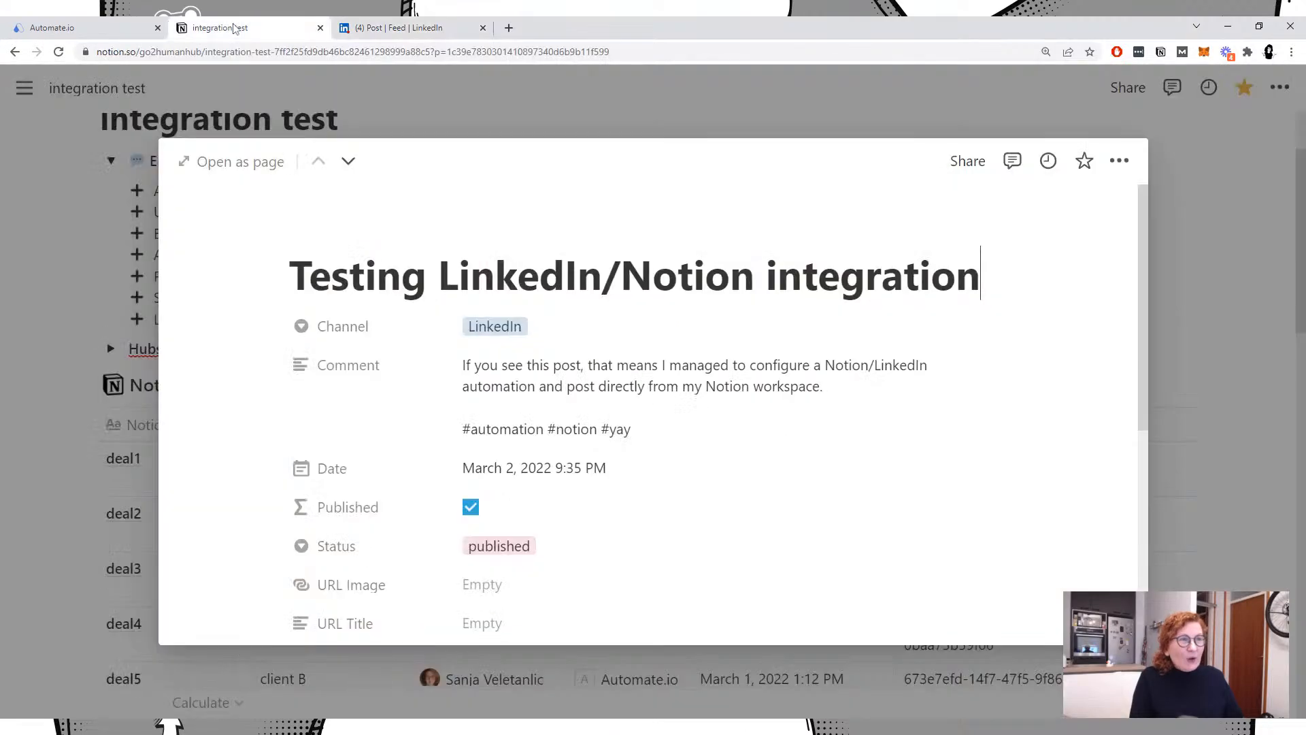
pyautogui.click(69, 359)
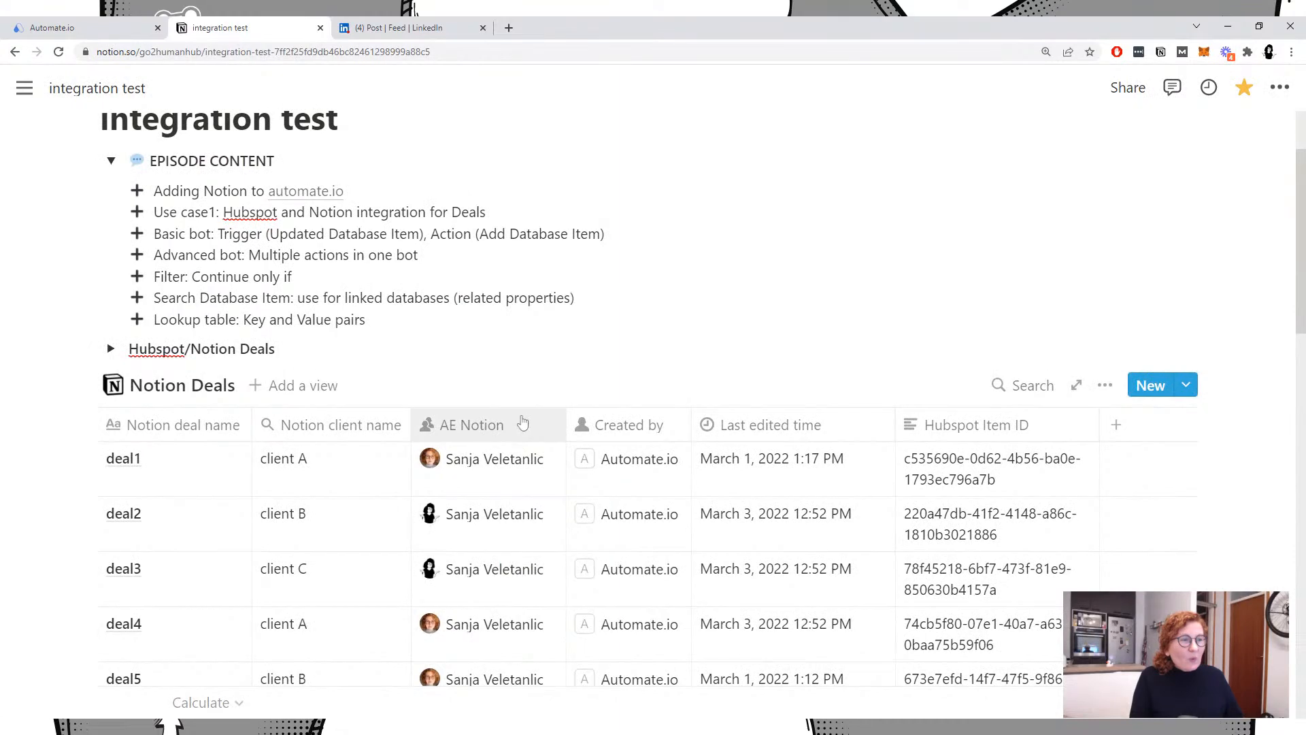
pyautogui.scroll(-6, 519, 422)
pyautogui.scroll(-2, 519, 421)
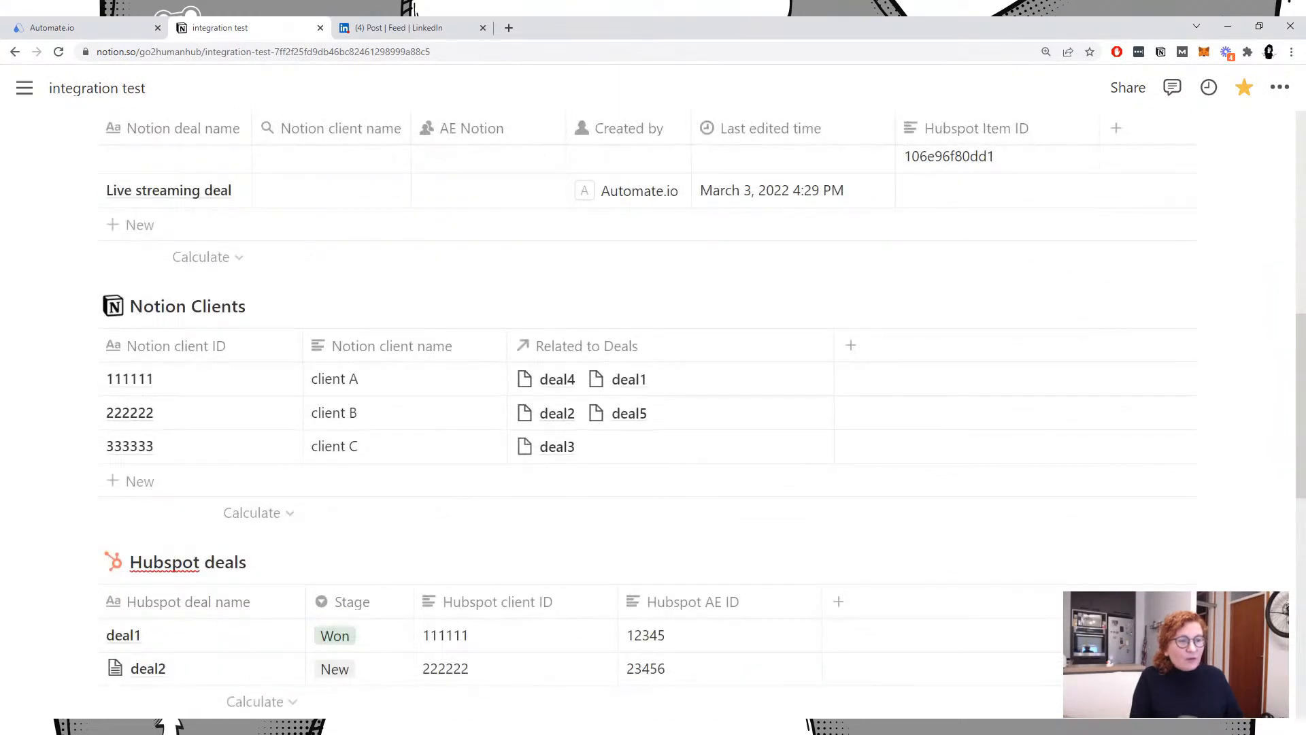
pyautogui.scroll(-9, 687, 471)
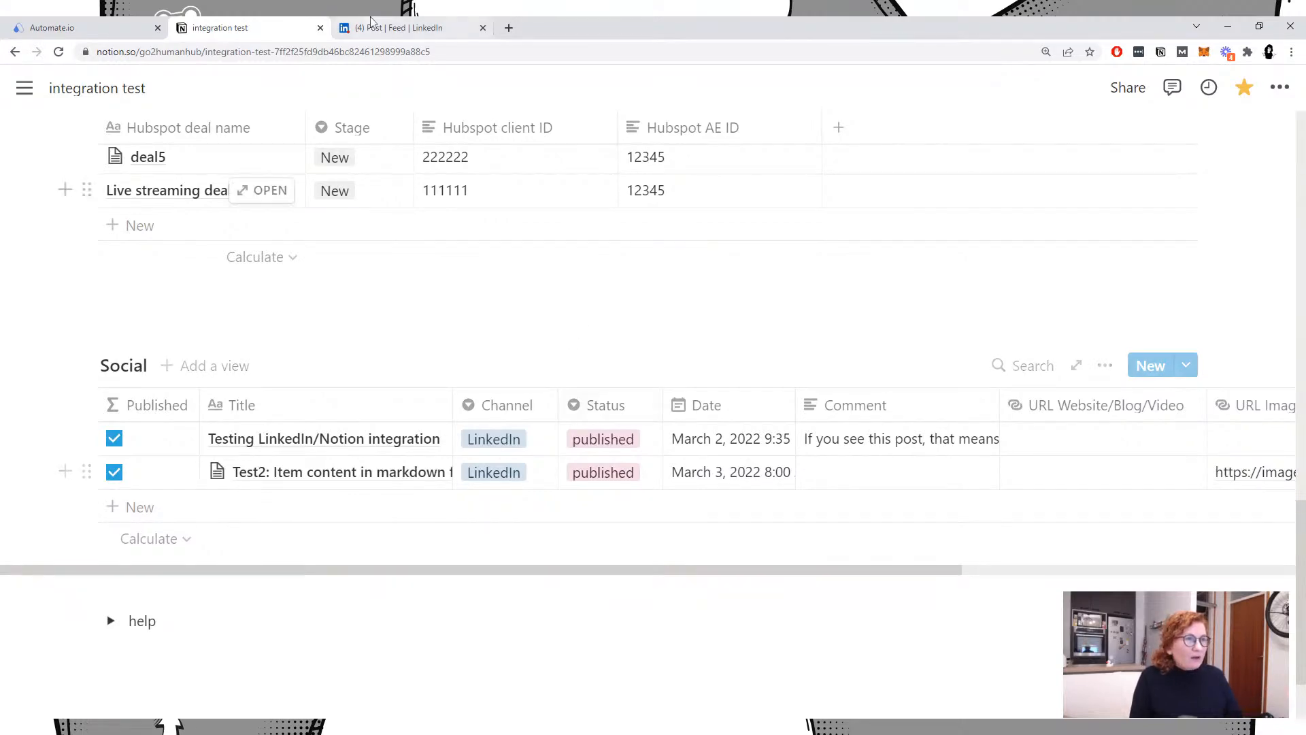
# Step: Return to Automate.io and open the "Notion to LinkedIn" bot for review
pyautogui.click(401, 27)
pyautogui.click(59, 30)
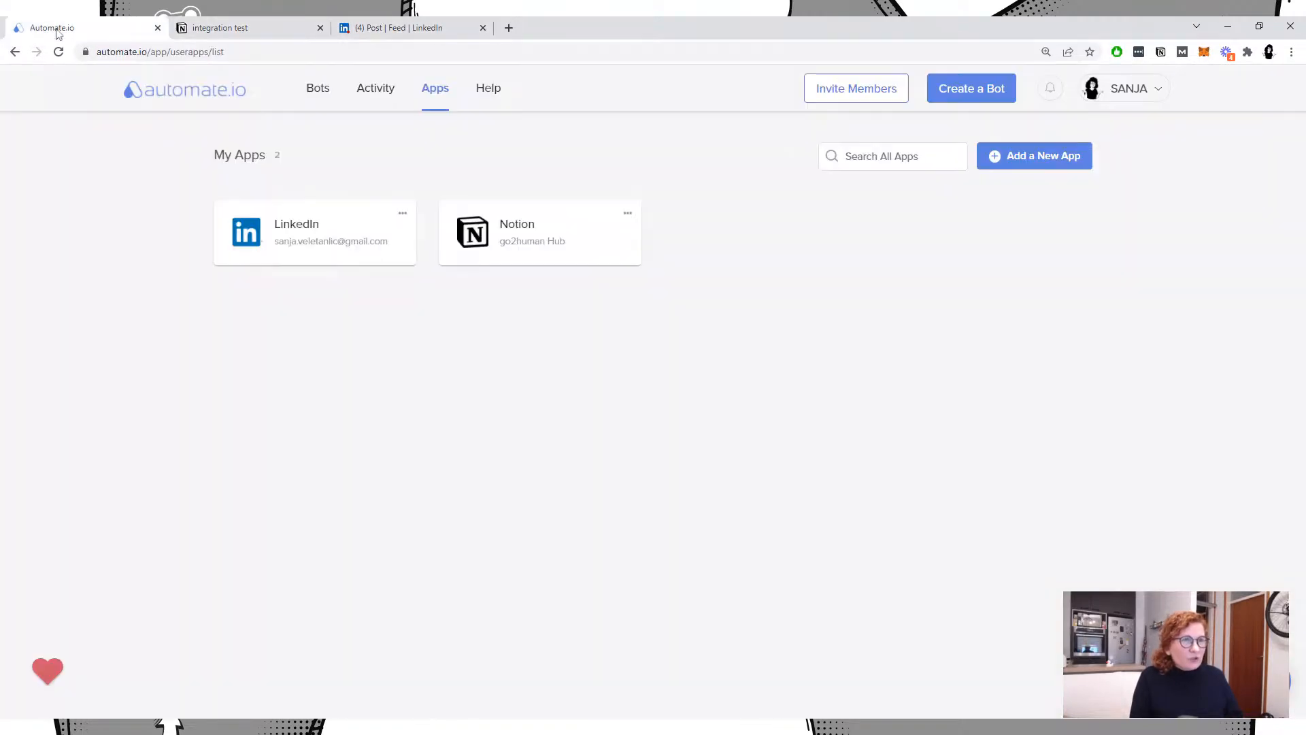
pyautogui.click(307, 96)
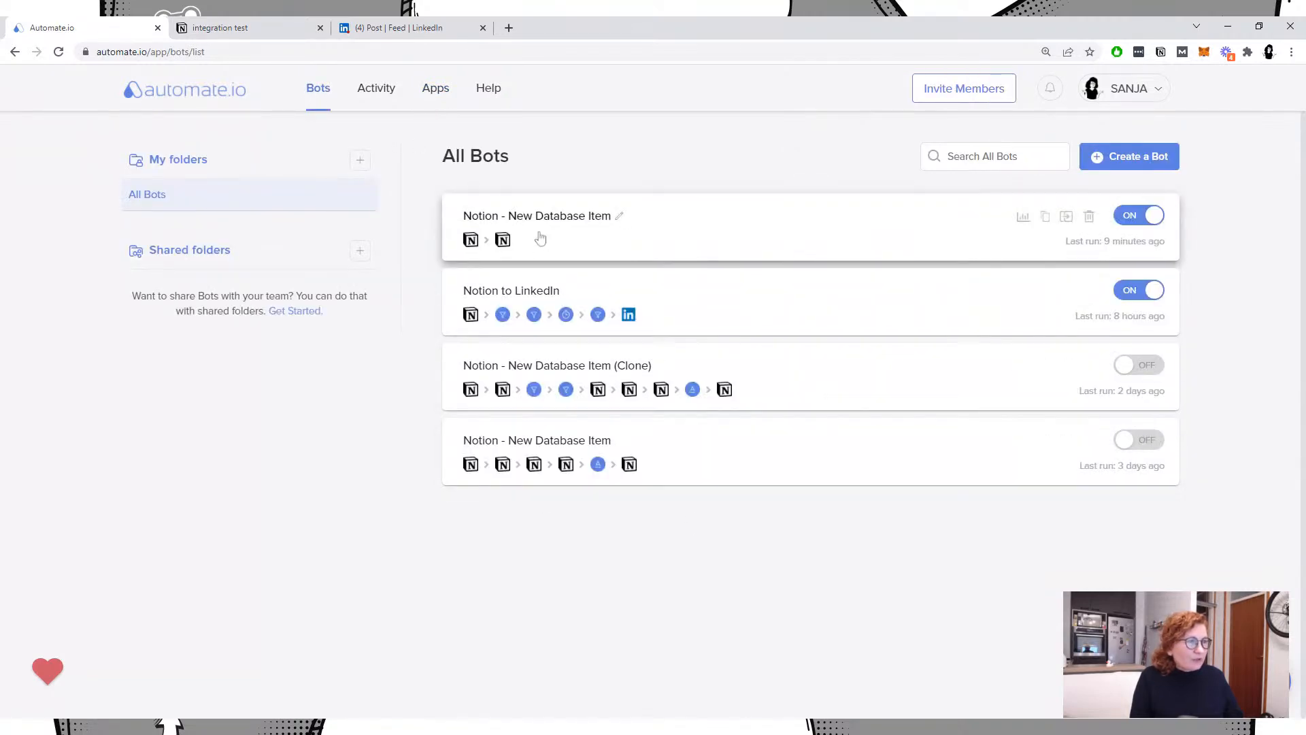
pyautogui.click(700, 312)
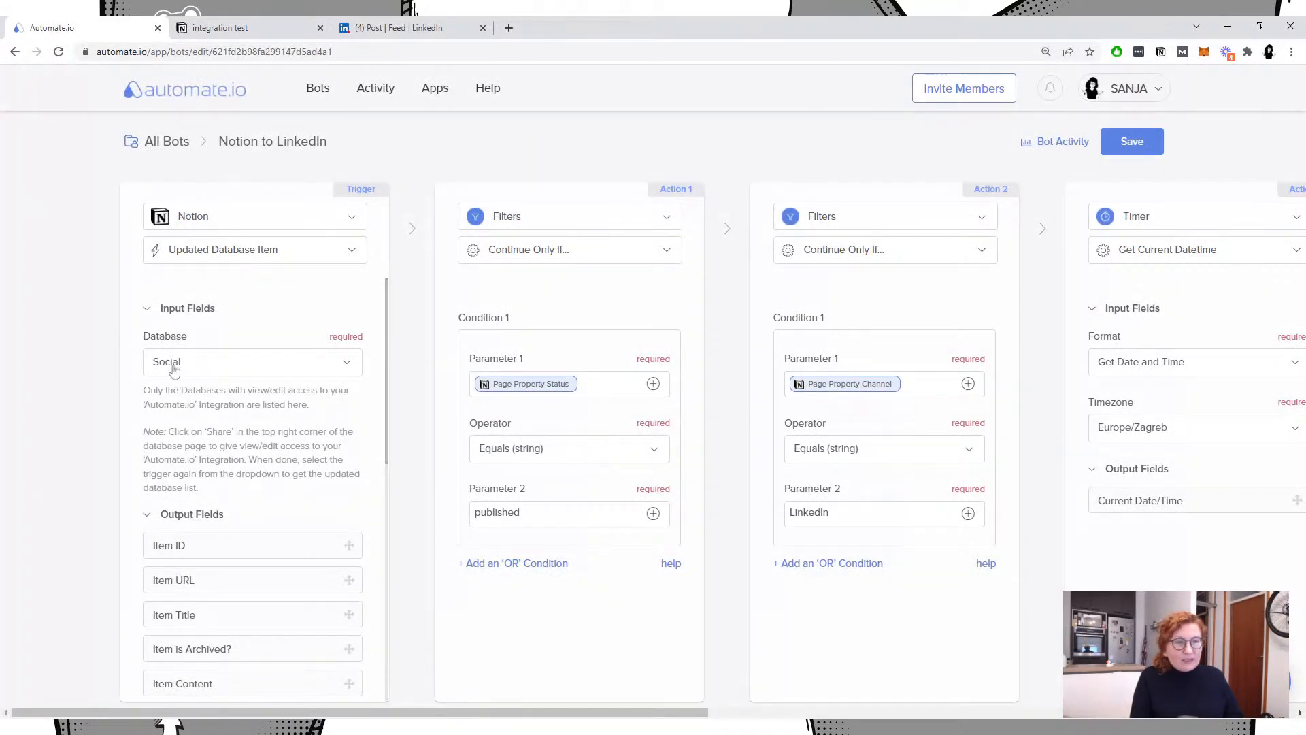
# Step: Compare the bot's Social trigger and Status filter with Notion's Social table, and show the Status options of the "Testing LinkedIn/Notion integration" item
pyautogui.click(218, 28)
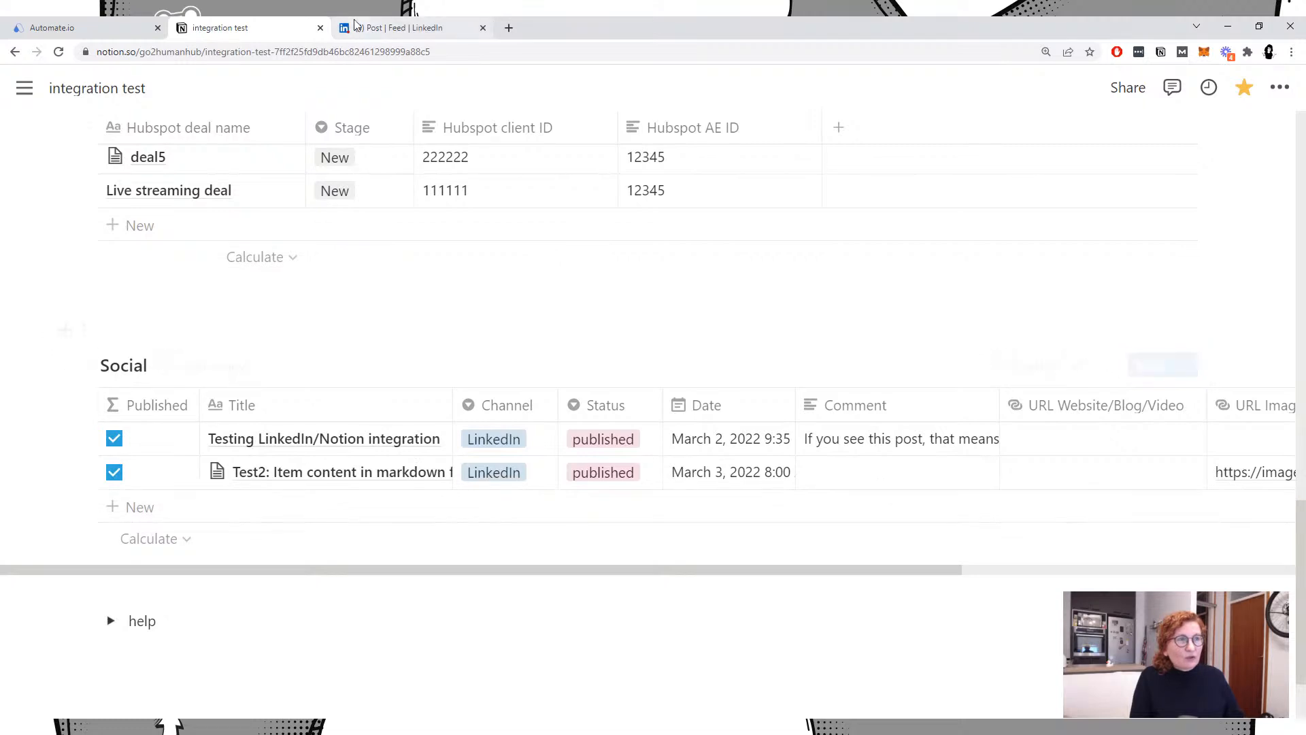
pyautogui.click(136, 27)
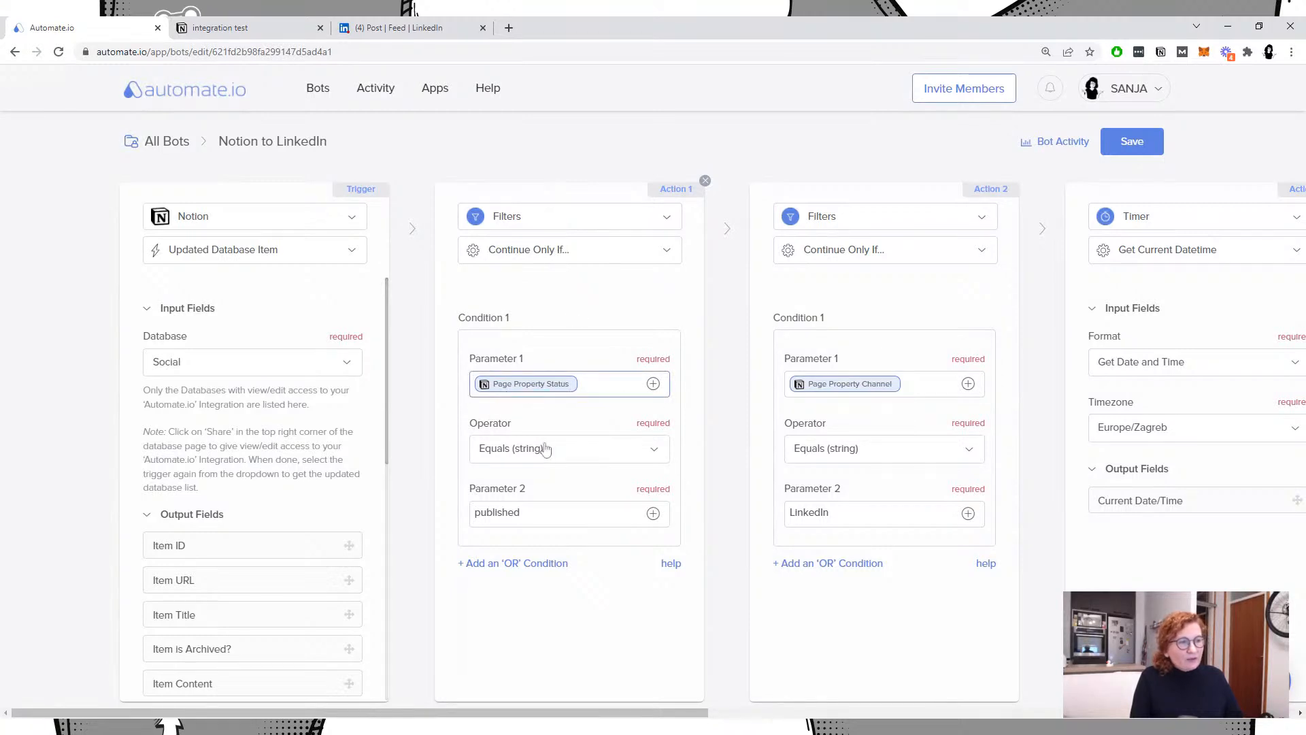
pyautogui.click(246, 30)
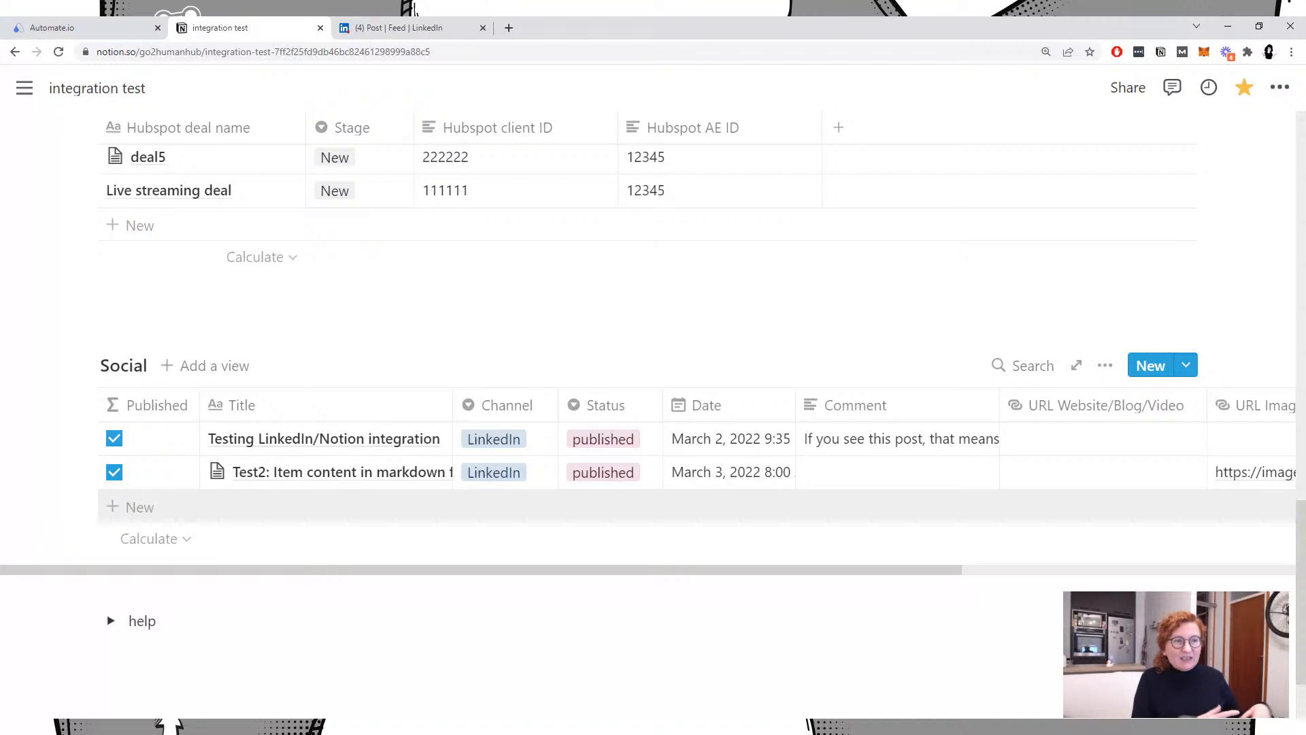
pyautogui.click(612, 439)
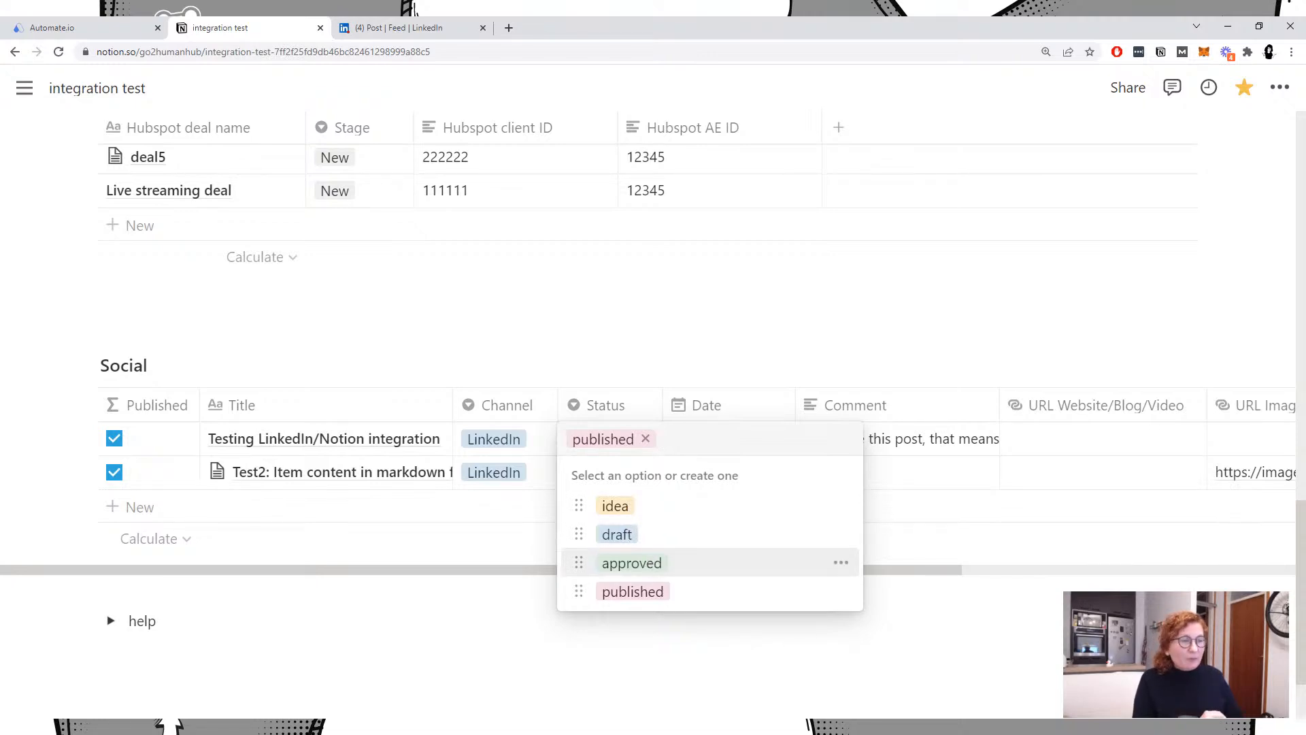
# Step: Keep the test item's Status as published, and compare the bot's Channel filter with the Channel options in Notion's Social table
pyautogui.click(639, 592)
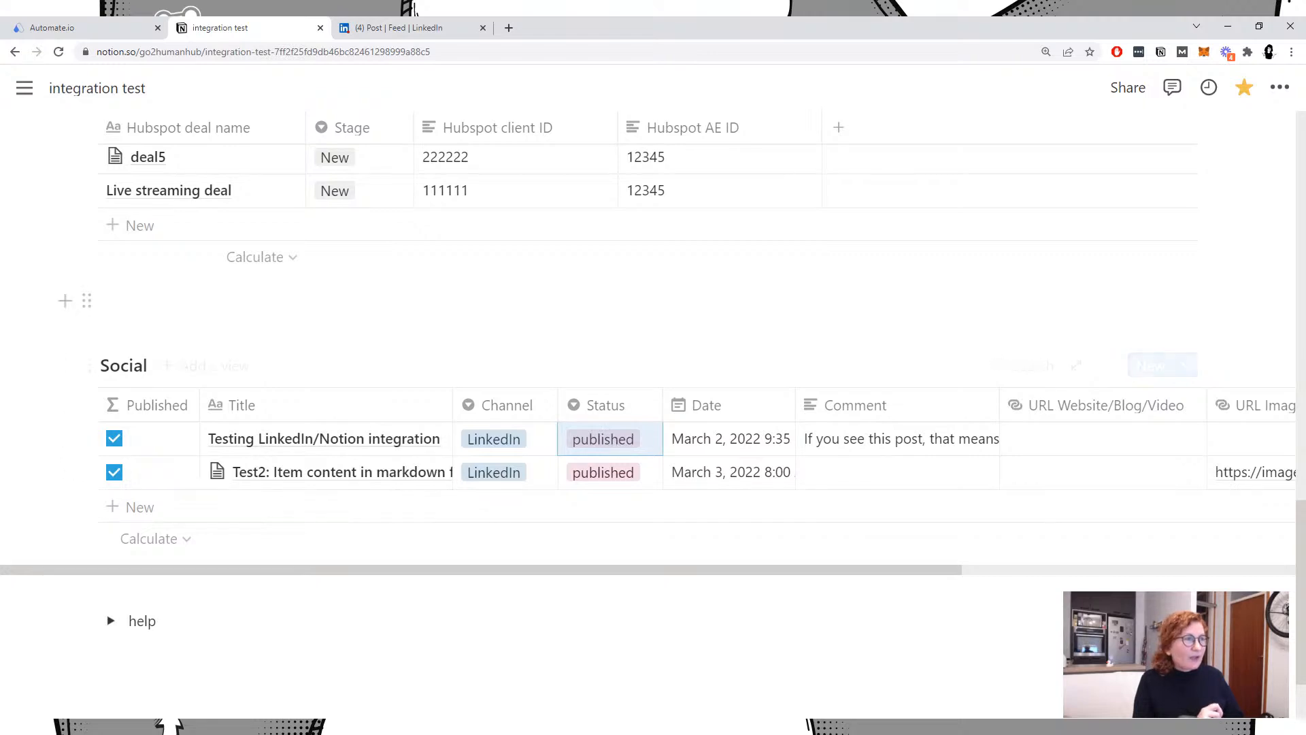
pyautogui.click(96, 30)
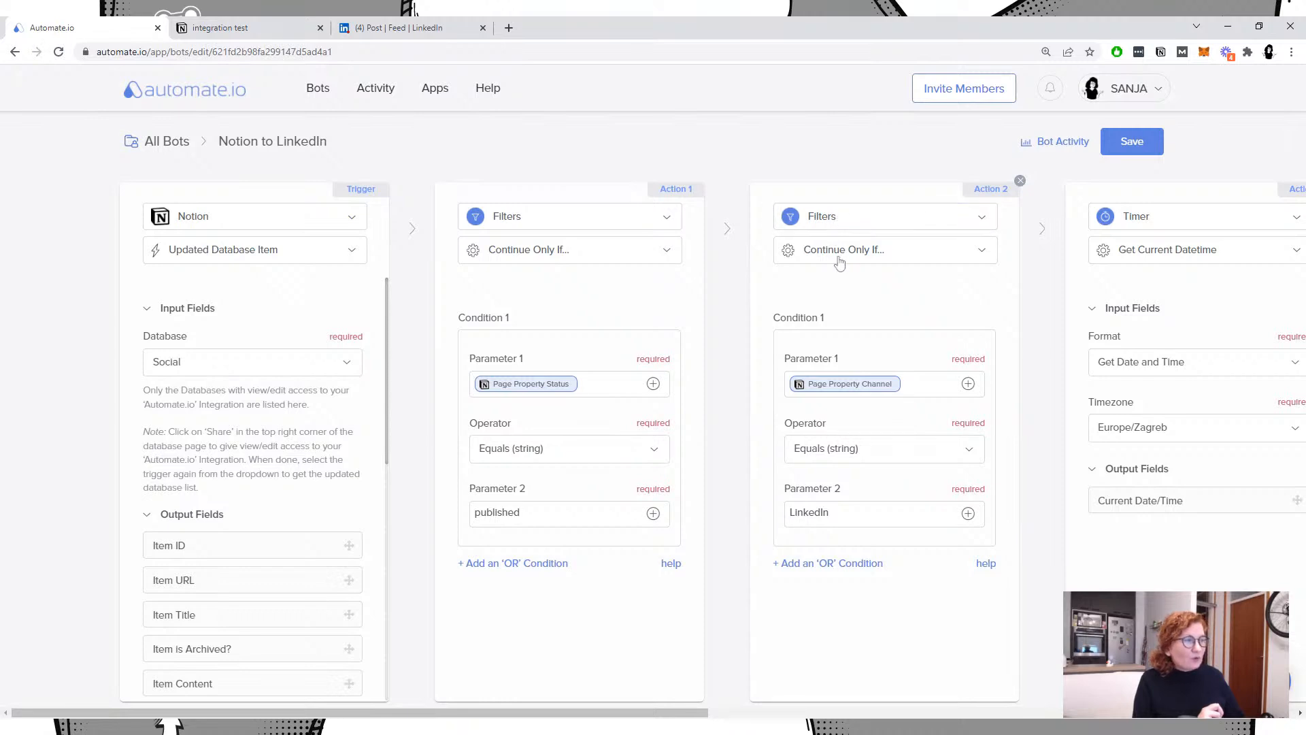
pyautogui.click(844, 513)
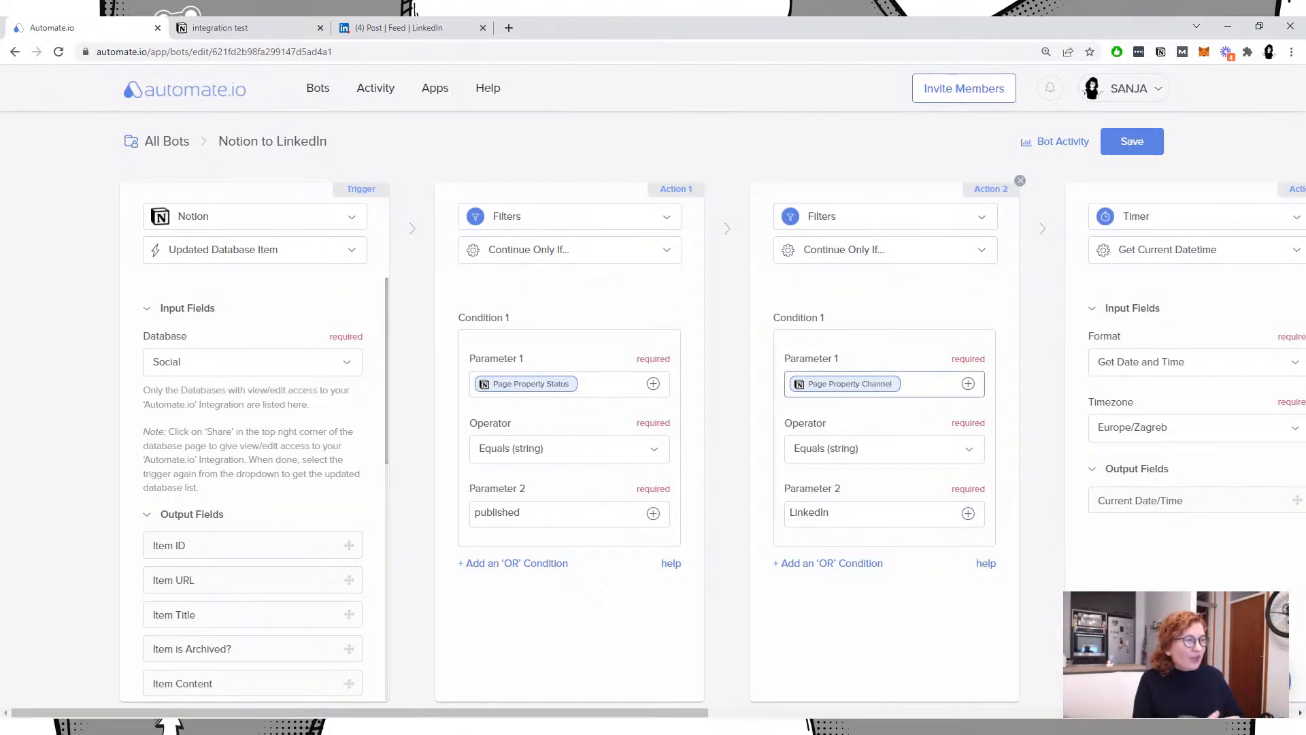
pyautogui.click(243, 27)
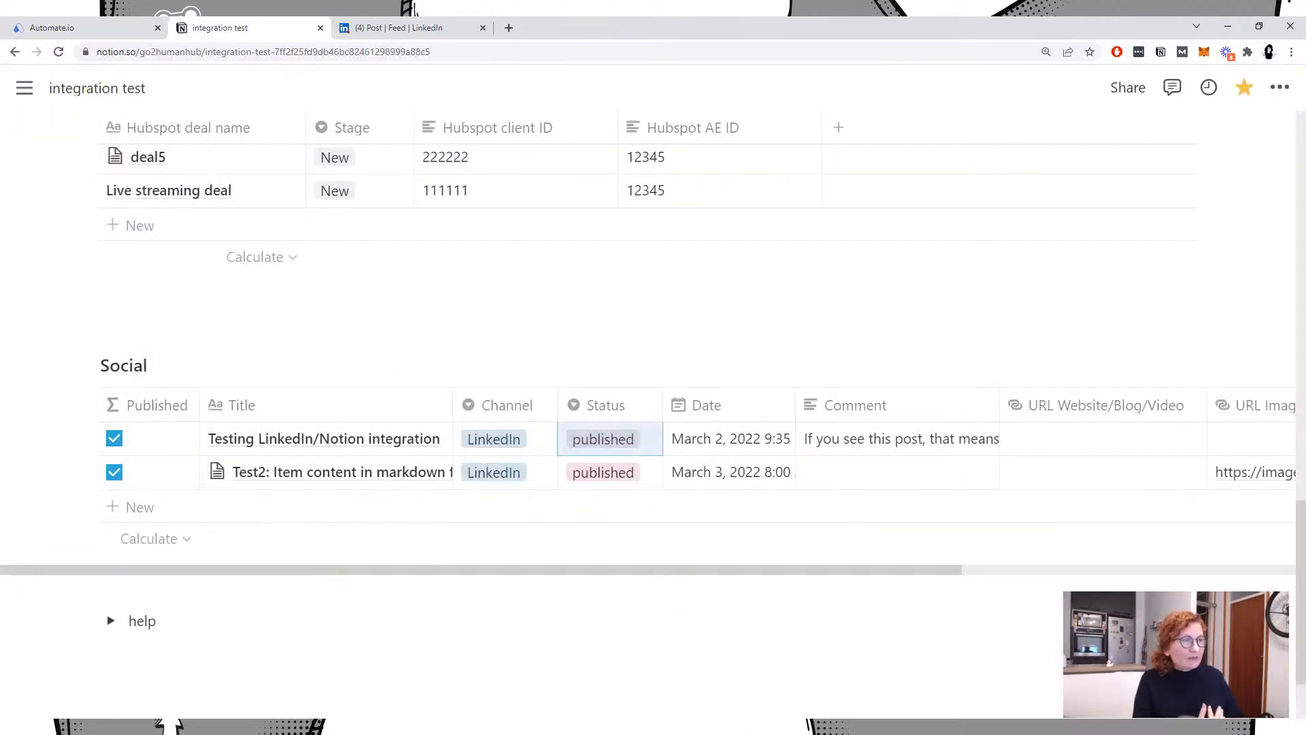
pyautogui.click(517, 439)
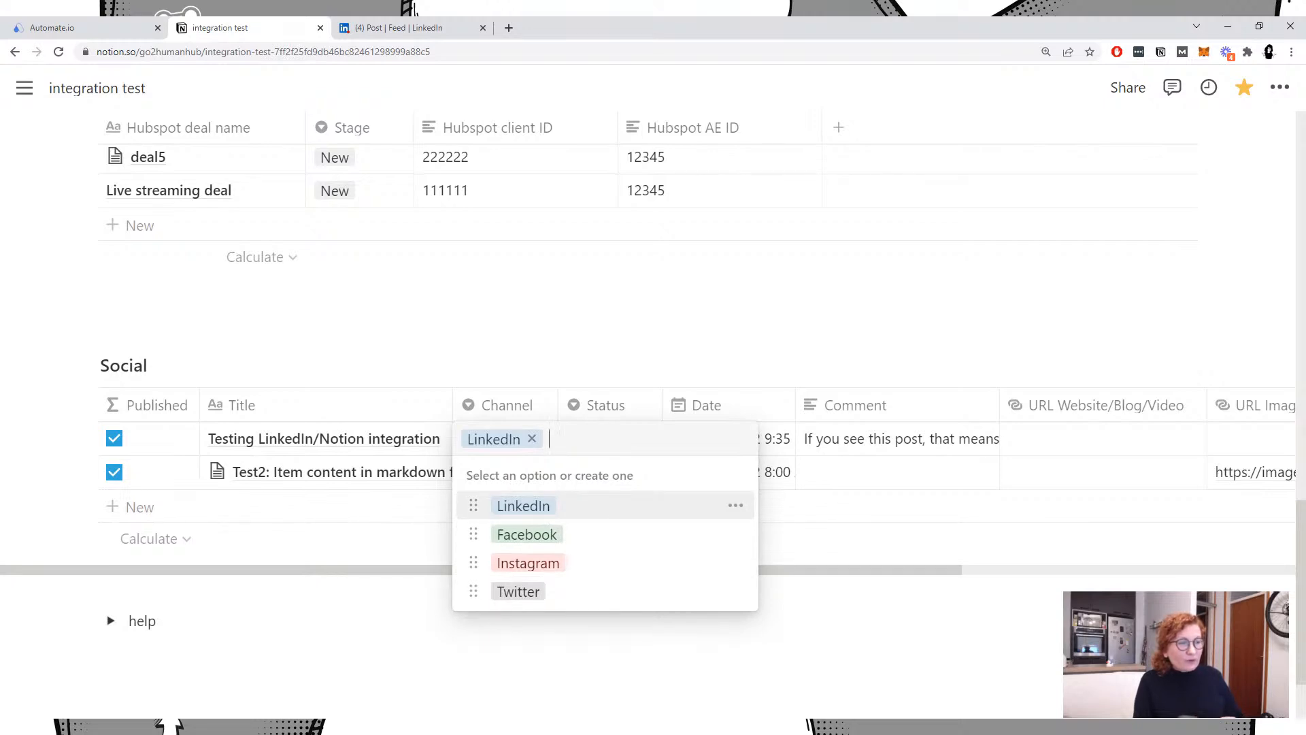
pyautogui.click(525, 323)
# Step: Return to Automate.io and review the "Notion to LinkedIn" bot's Timer action that gets the current date and time
pyautogui.click(368, 35)
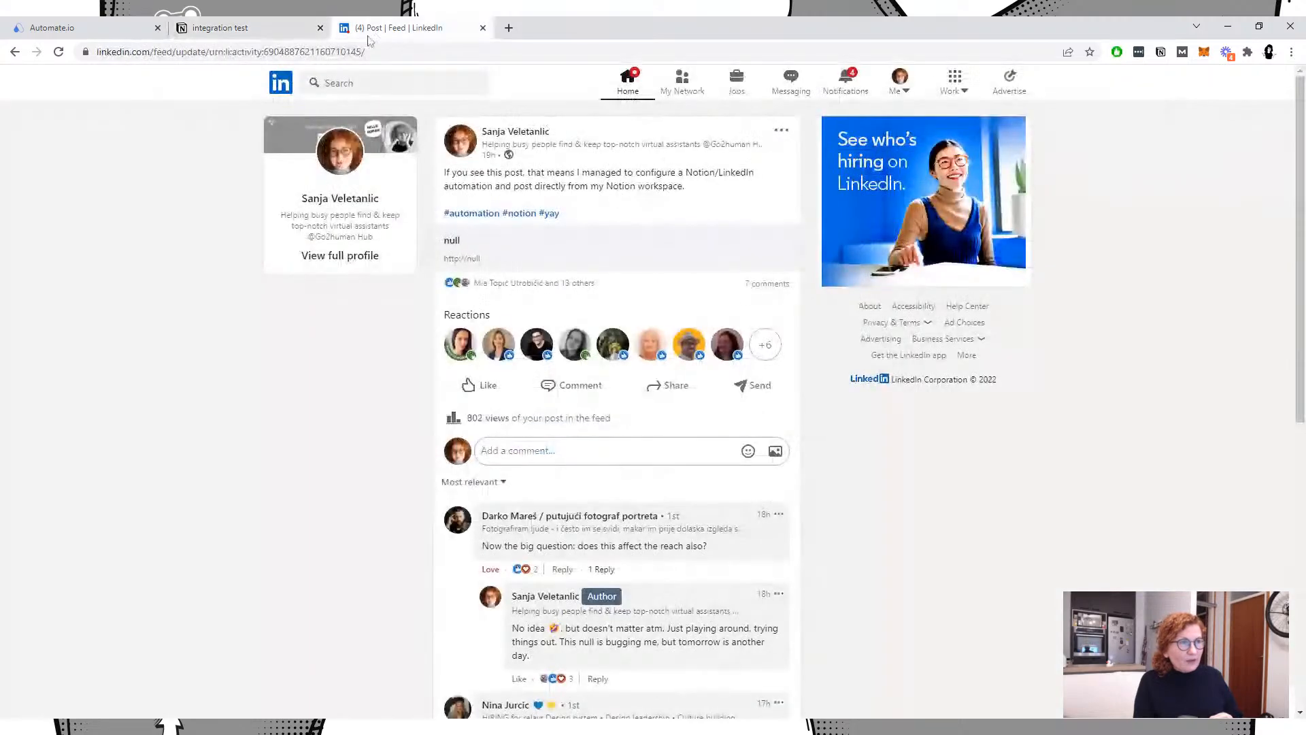
pyautogui.click(102, 26)
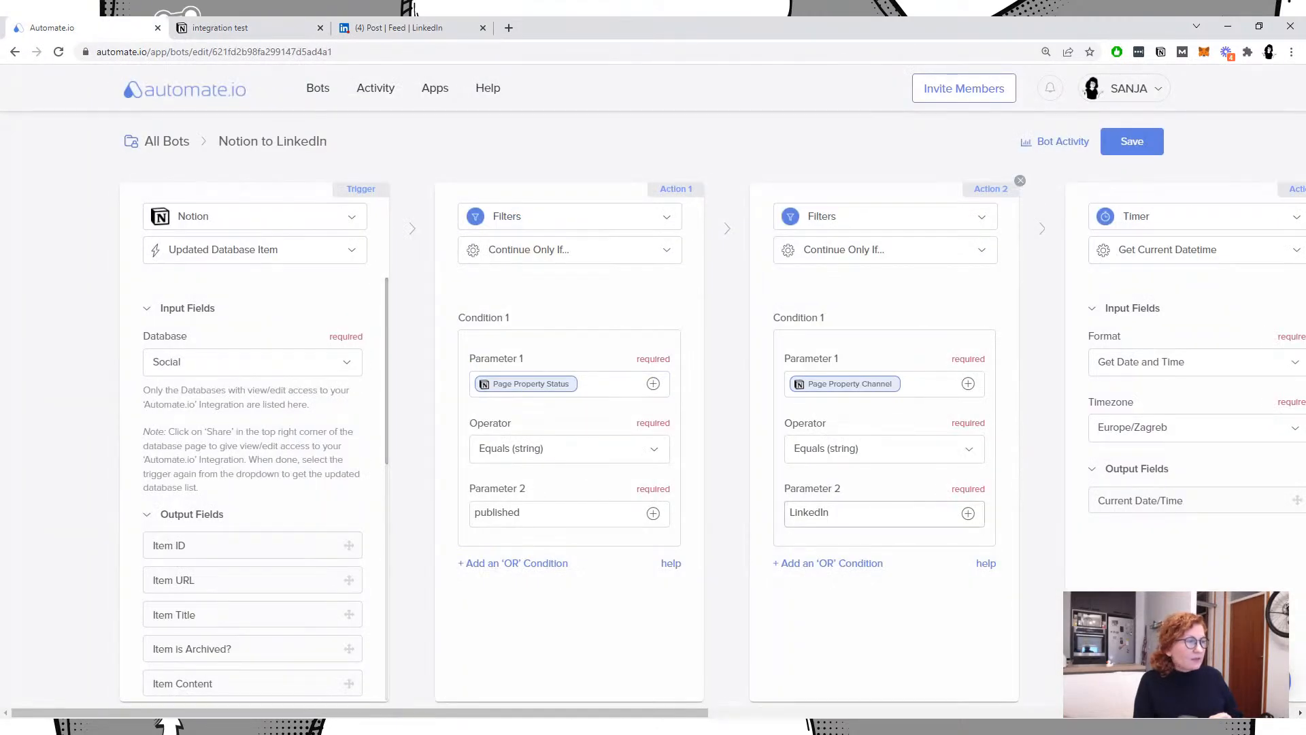
pyautogui.moveTo(704, 714); pyautogui.dragTo(884, 714)
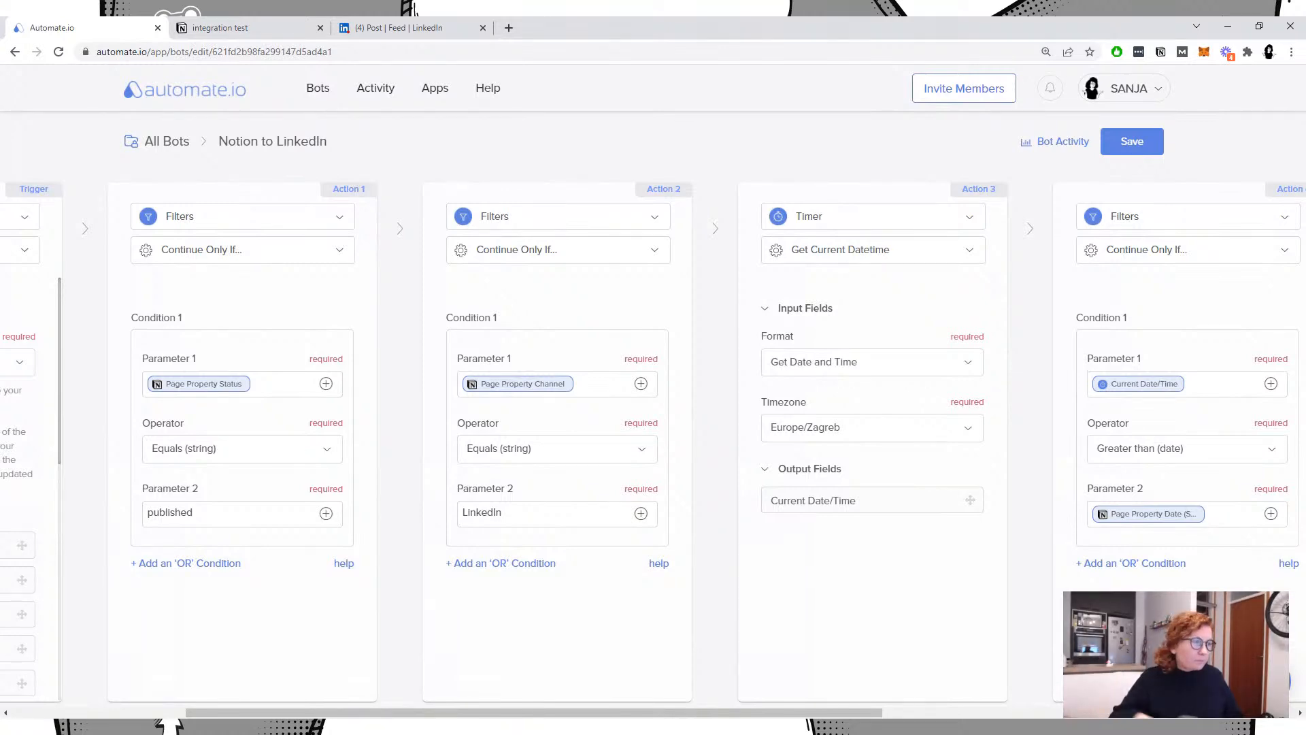
pyautogui.hscroll(3, 653, 442)
pyautogui.hscroll(3, 653, 442)
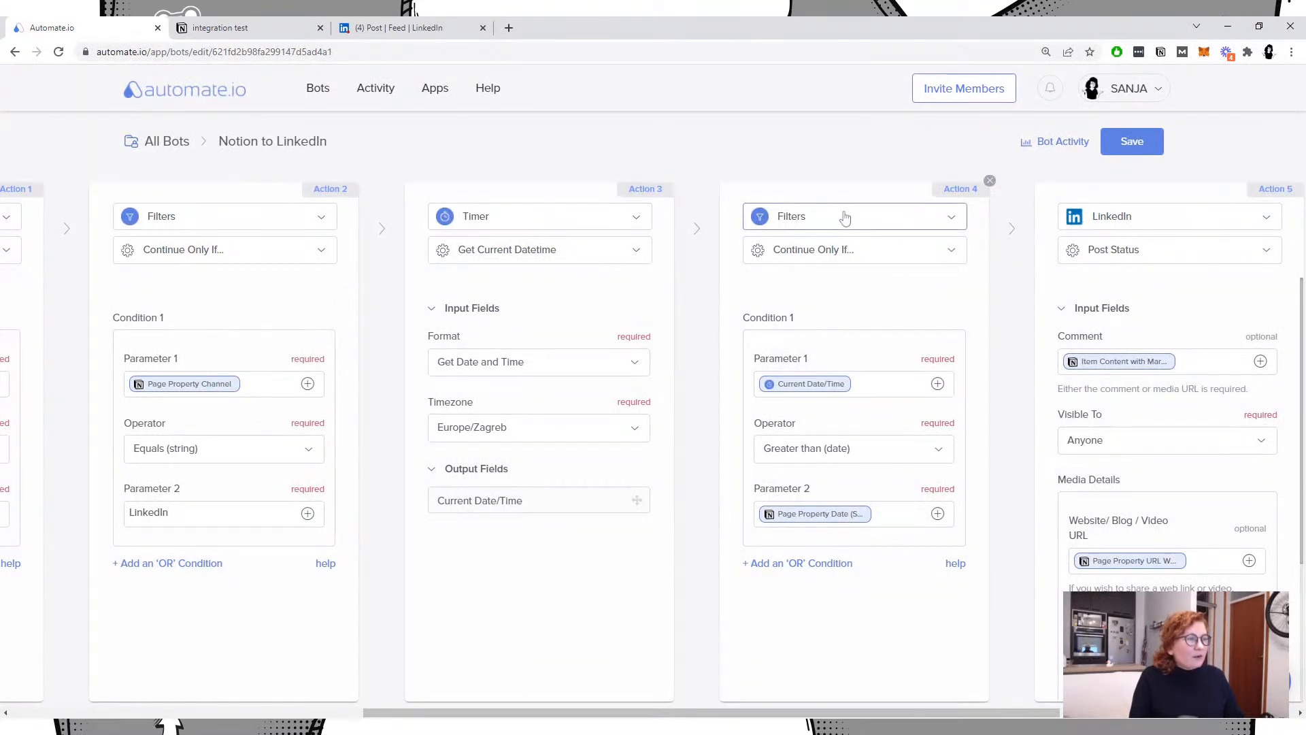
# Step: Compare the bot's date filter with the Date column of Notion's Social table, and show the filter's operator options
pyautogui.click(877, 384)
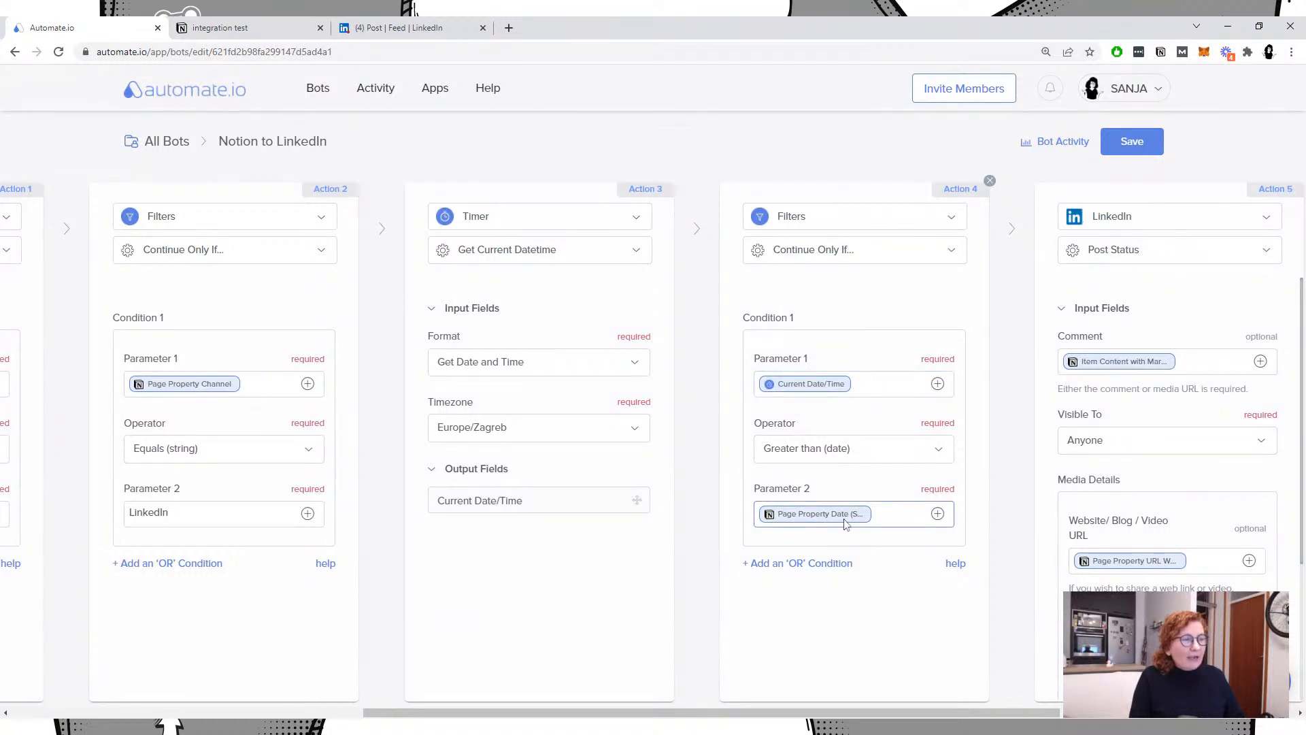
pyautogui.click(204, 28)
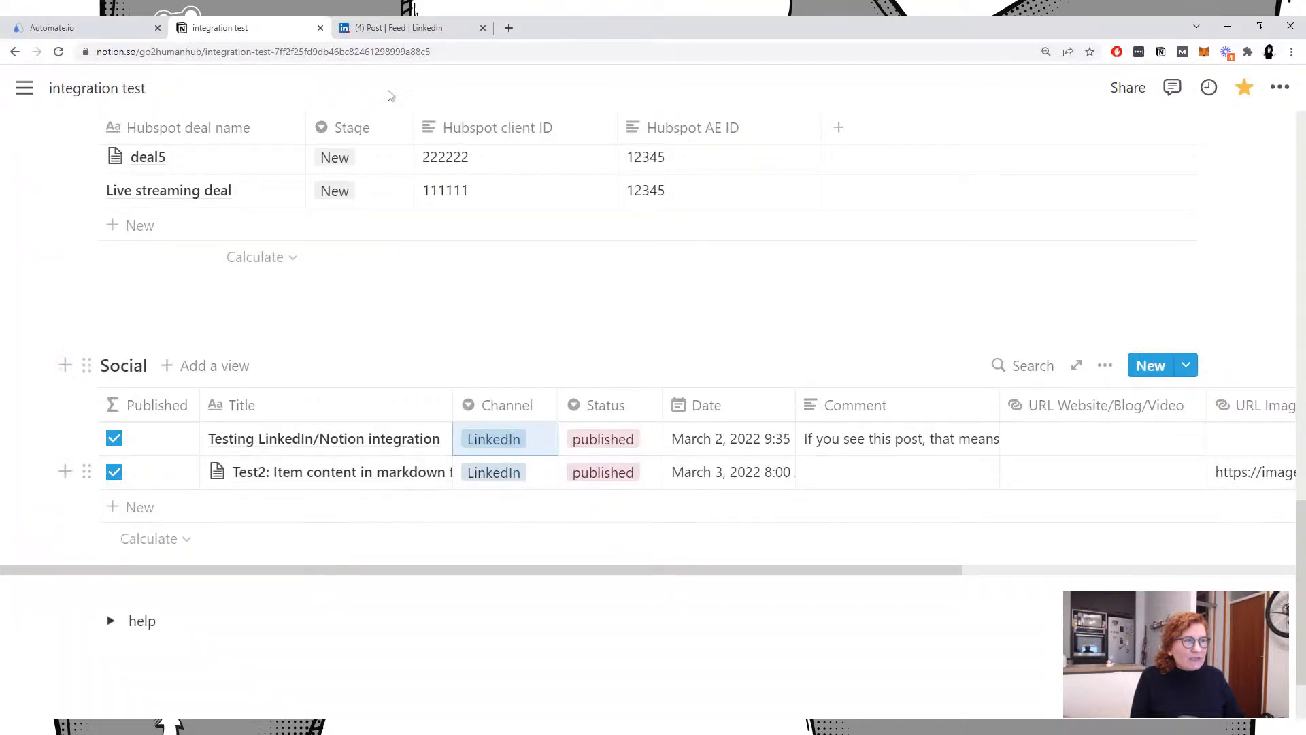
pyautogui.click(68, 27)
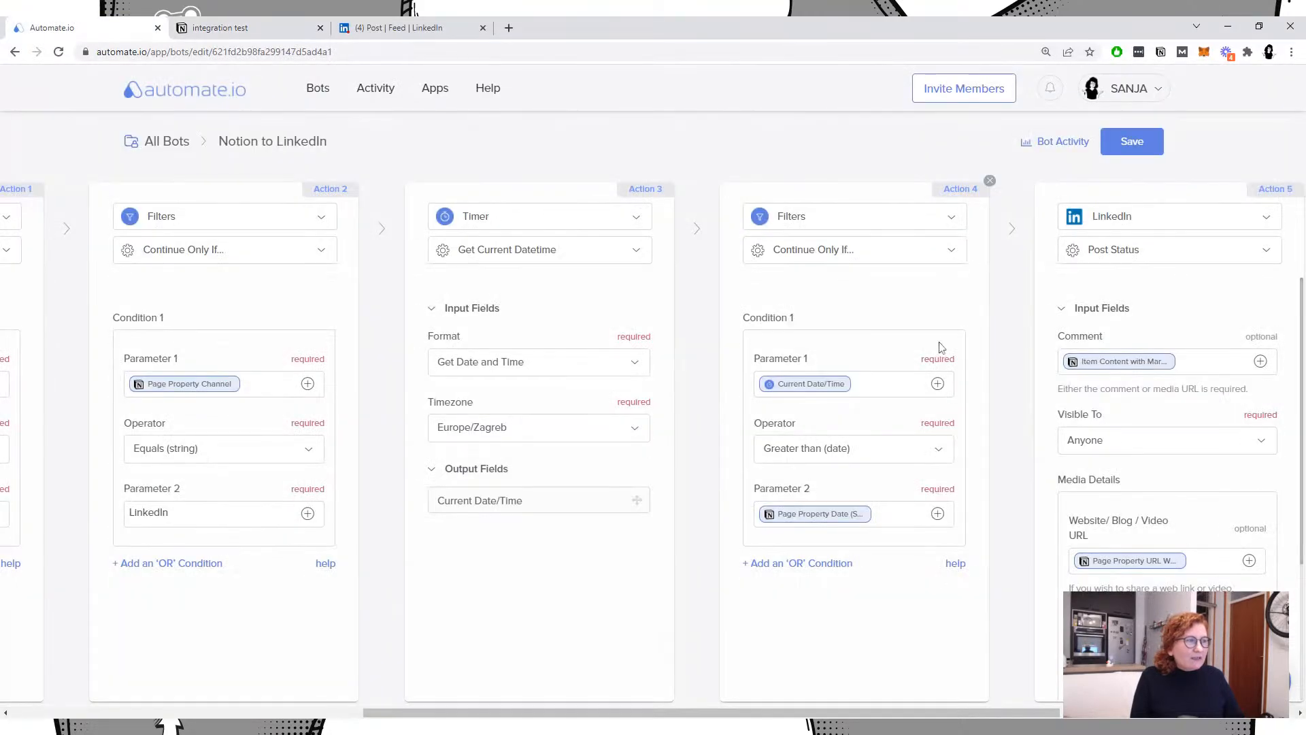
pyautogui.click(834, 454)
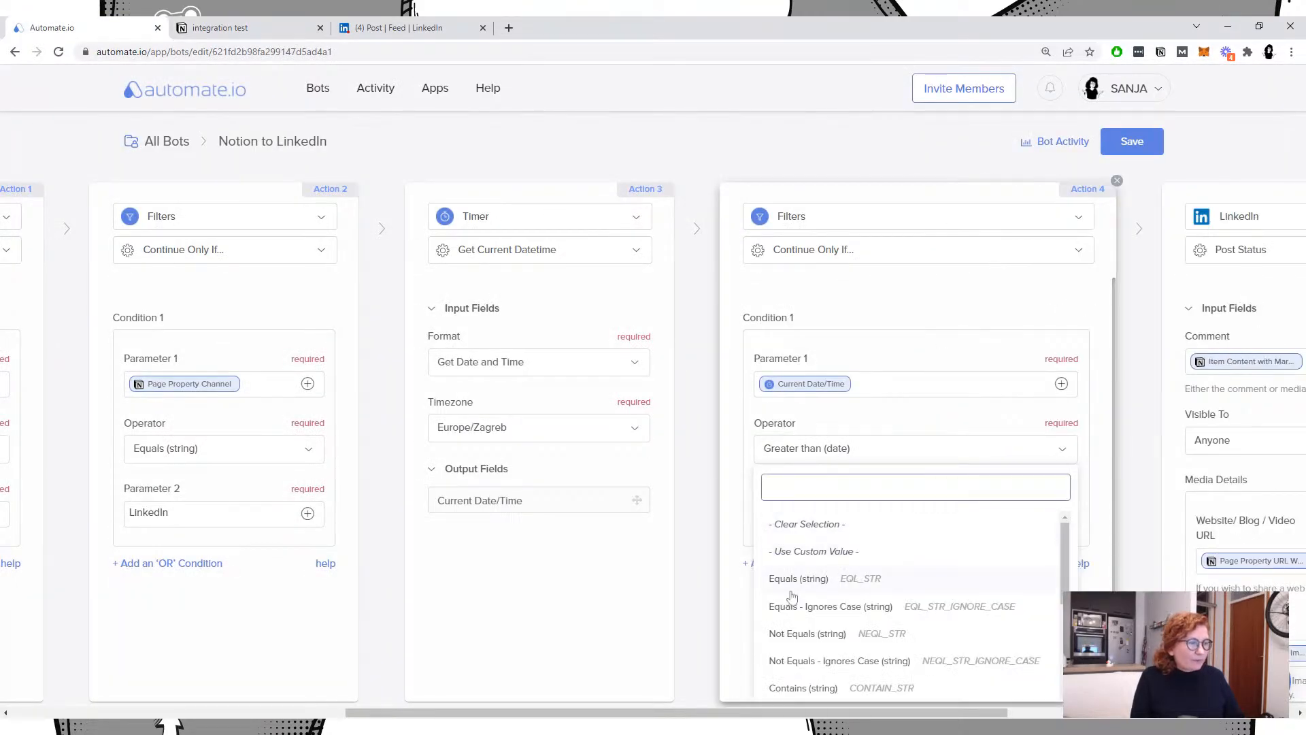
pyautogui.click(729, 513)
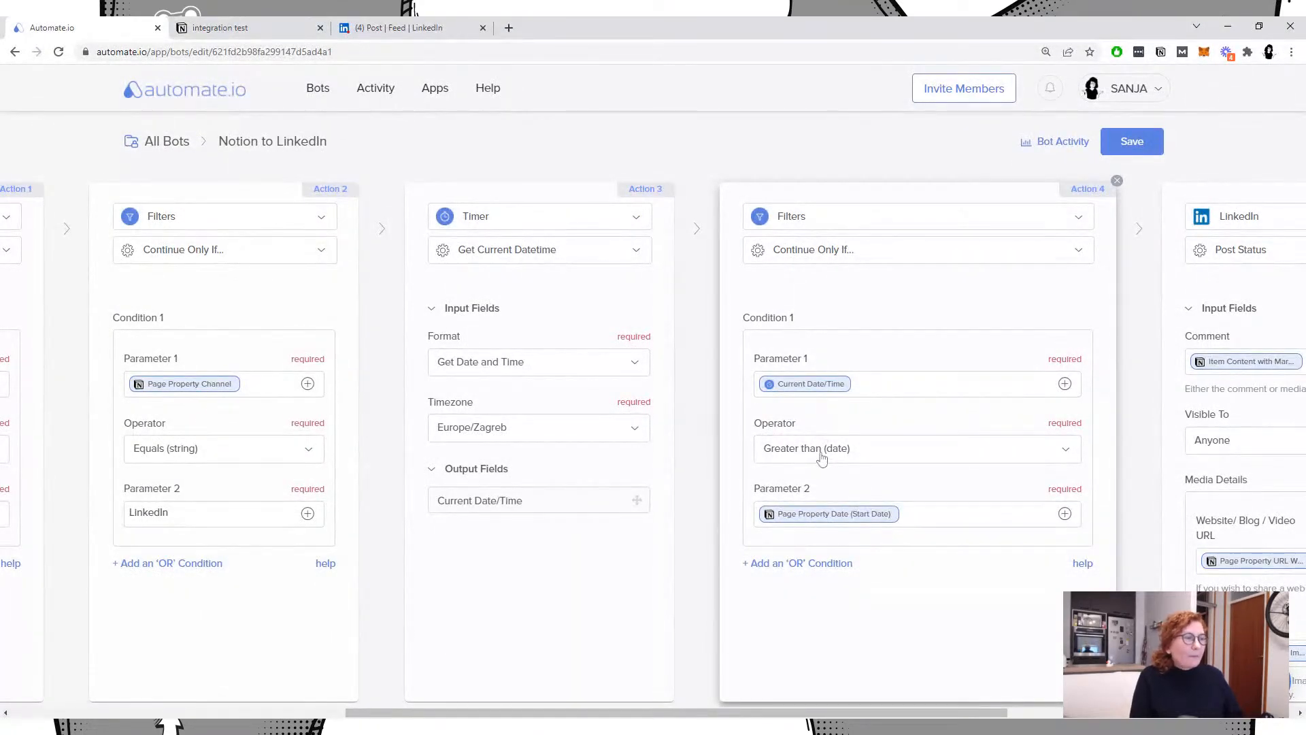
# Step: Review the bot's LinkedIn Post Status action, including its available action types and its website, image and title mappings
pyautogui.moveTo(700, 712); pyautogui.dragTo(819, 713)
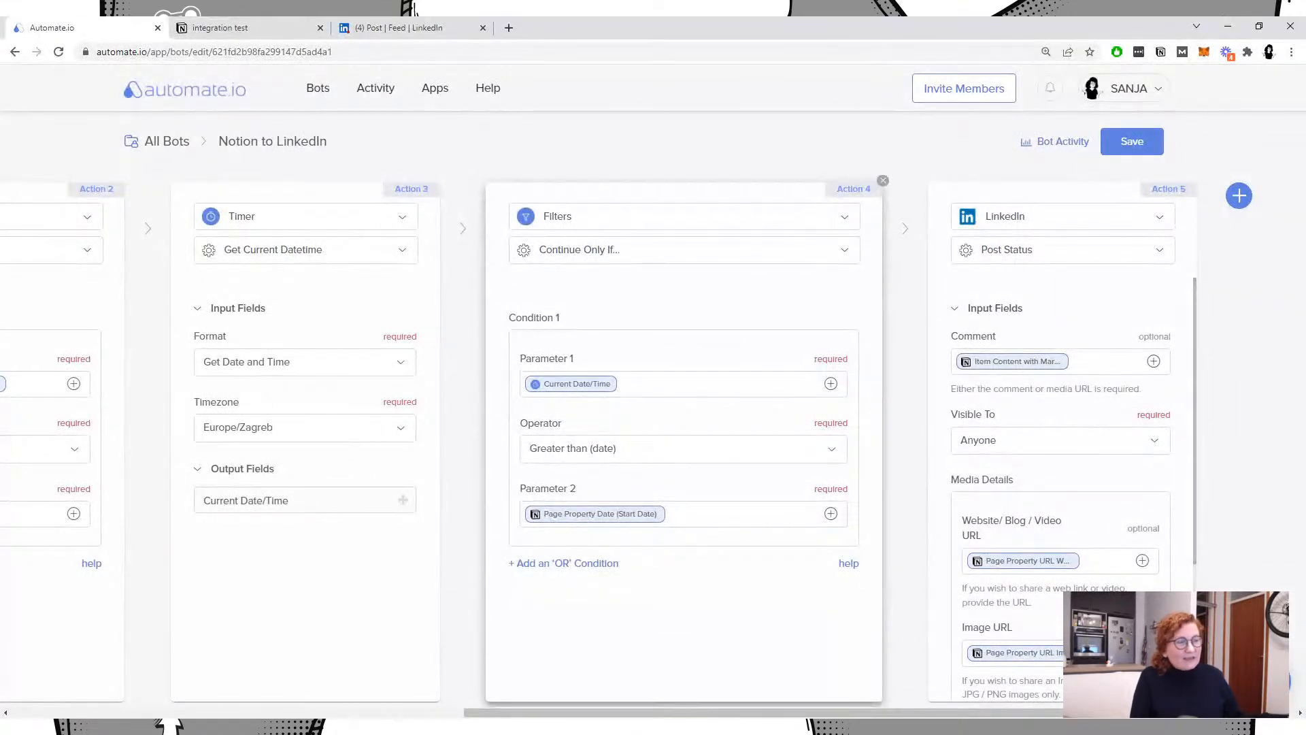
pyautogui.moveTo(770, 715); pyautogui.dragTo(927, 715)
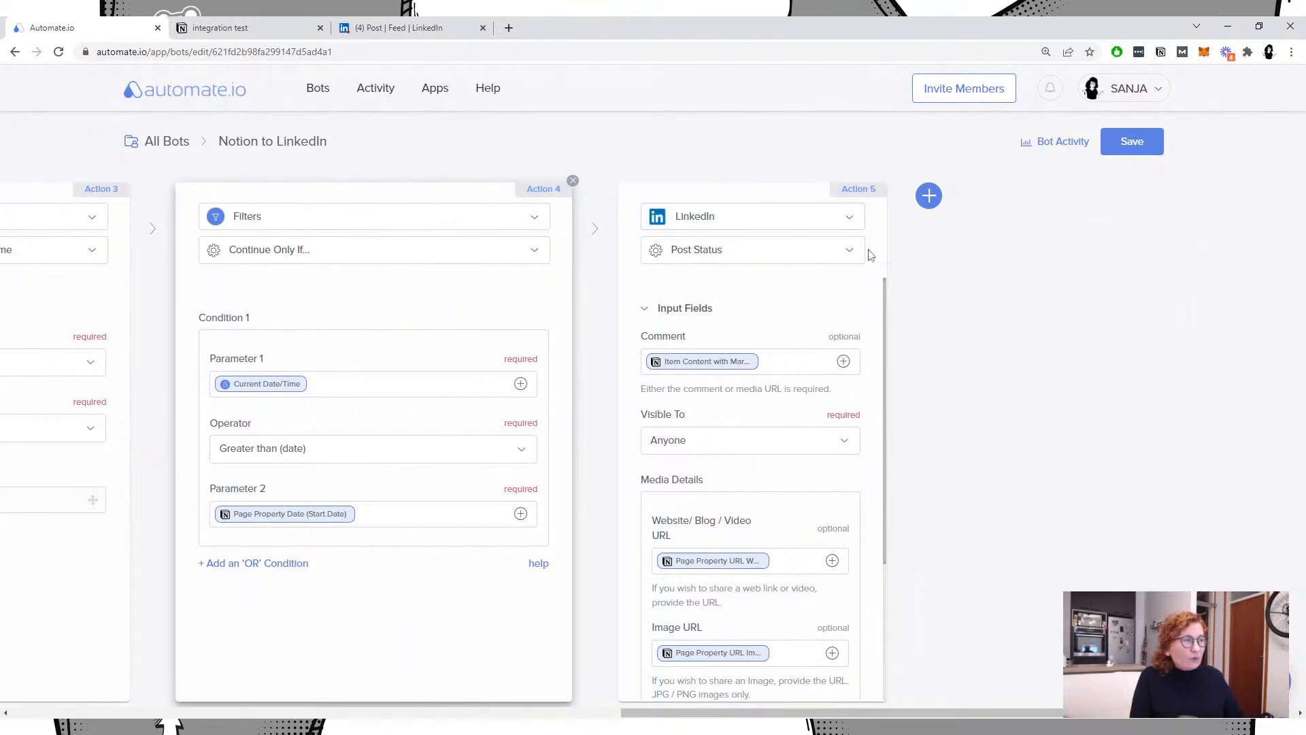
pyautogui.click(850, 253)
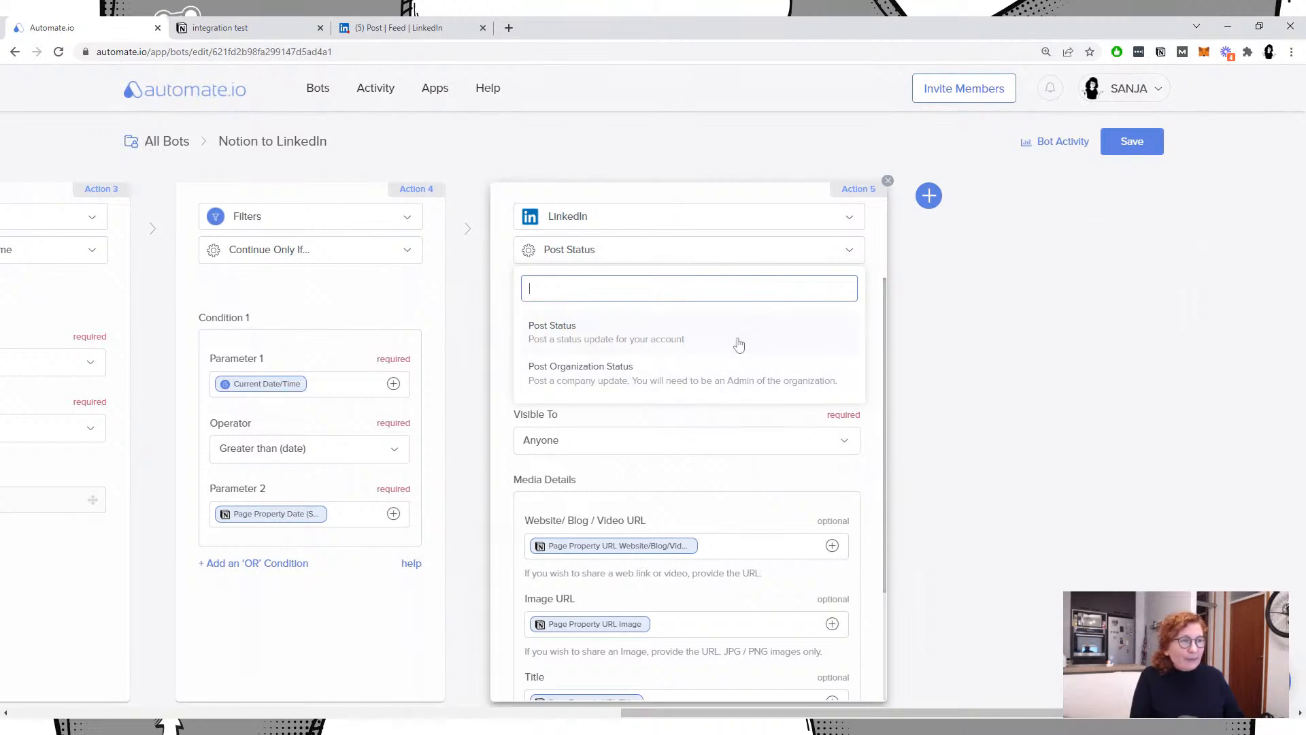
pyautogui.click(630, 164)
pyautogui.scroll(-2, 626, 517)
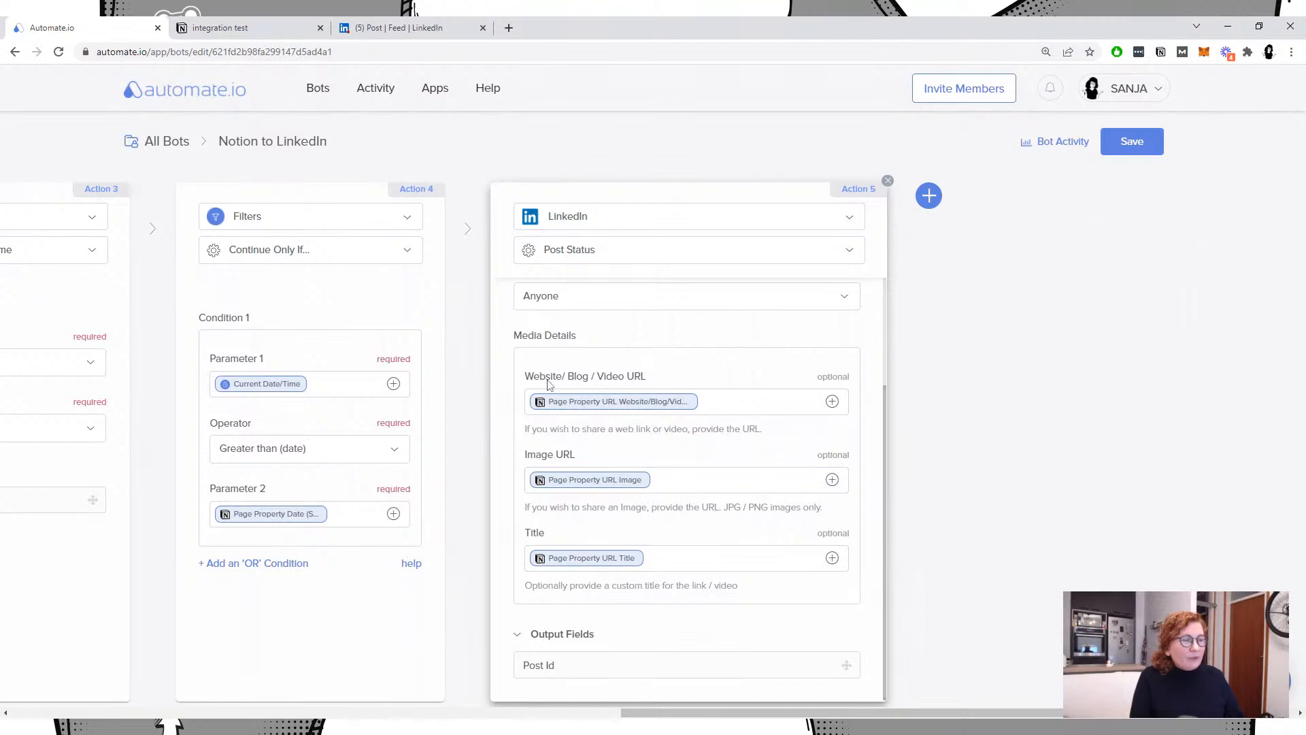
pyautogui.click(547, 480)
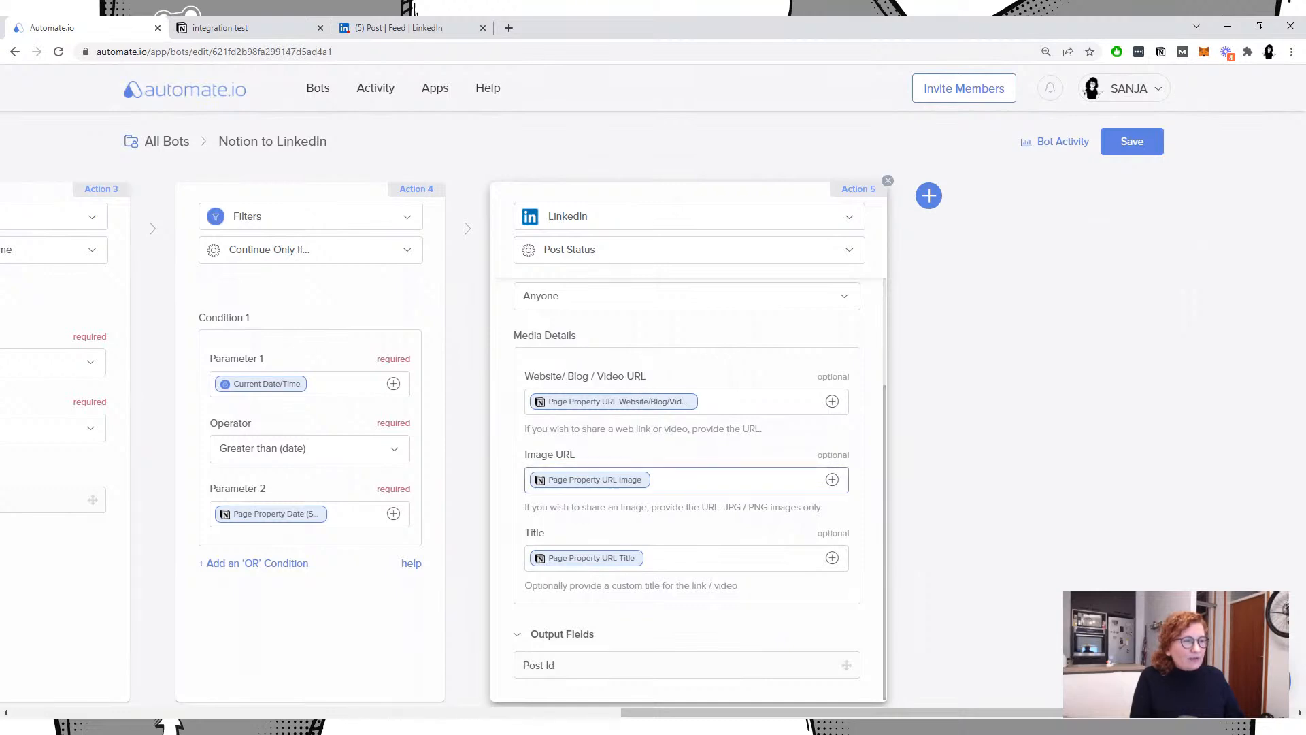
pyautogui.click(706, 563)
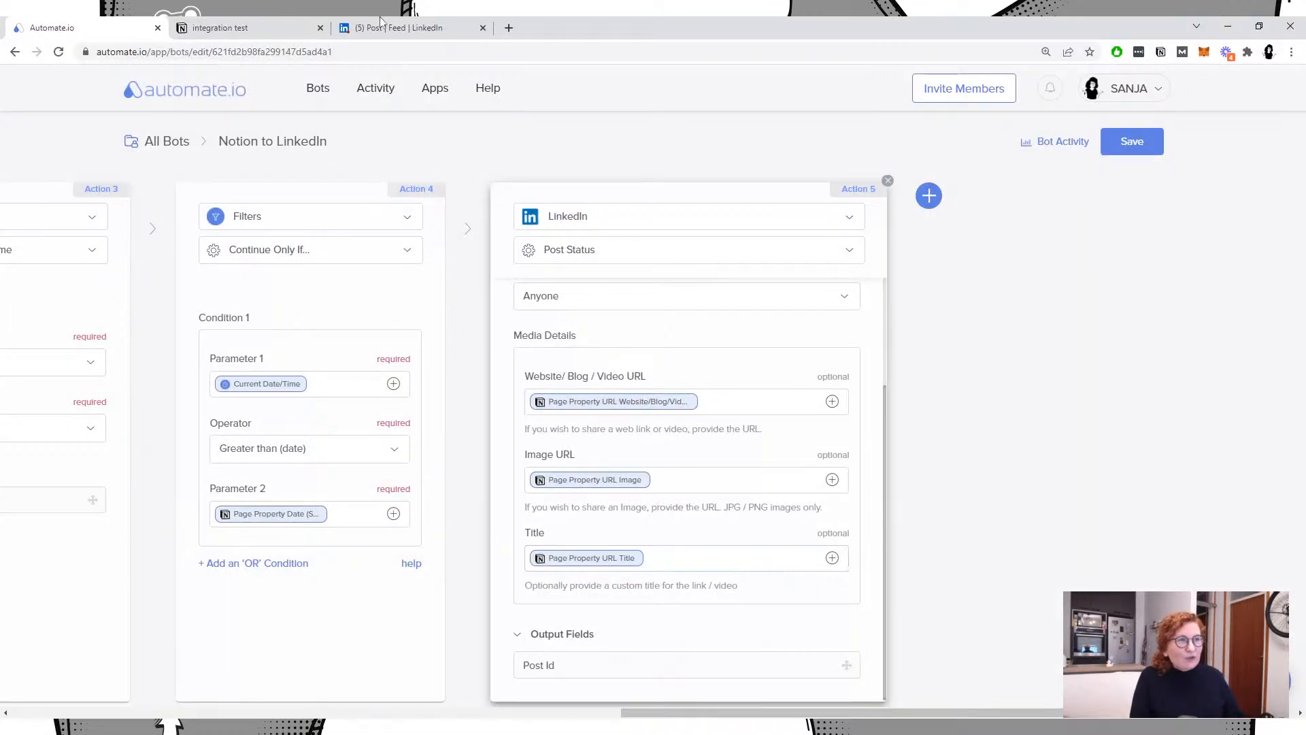
# Step: Switch to LinkedIn to check the automation post's link preview, and return to the bot's trigger in Automate.io
pyautogui.click(258, 27)
pyautogui.click(394, 28)
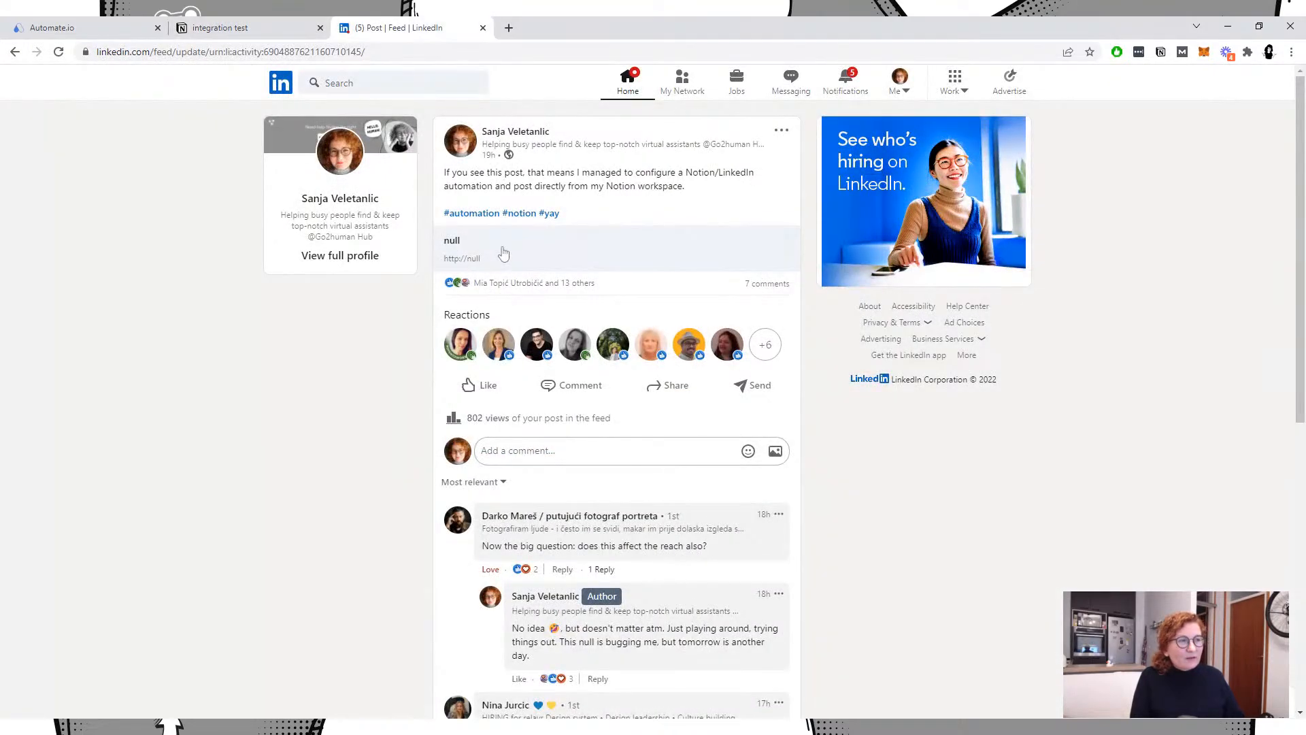
pyautogui.hotkey('ctrl', 'shift', 'Tab')
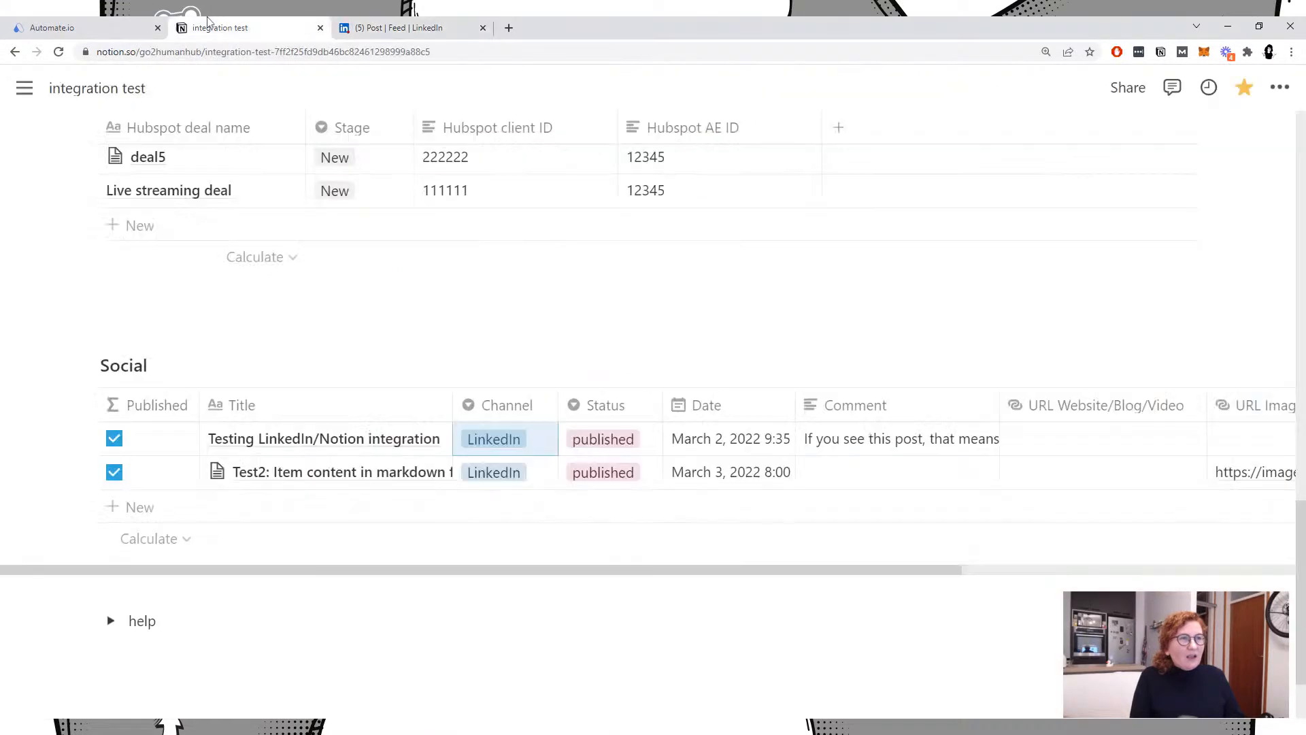
pyautogui.click(100, 21)
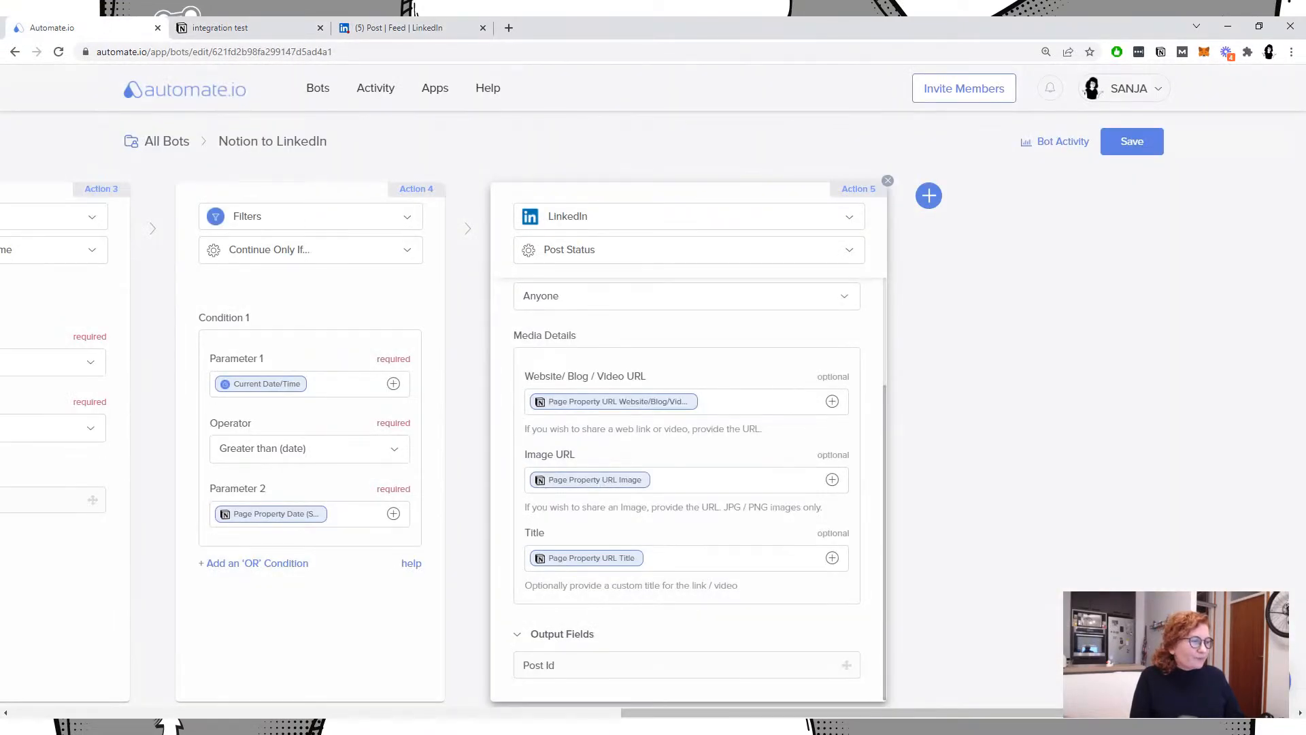
pyautogui.moveTo(674, 714); pyautogui.dragTo(204, 711)
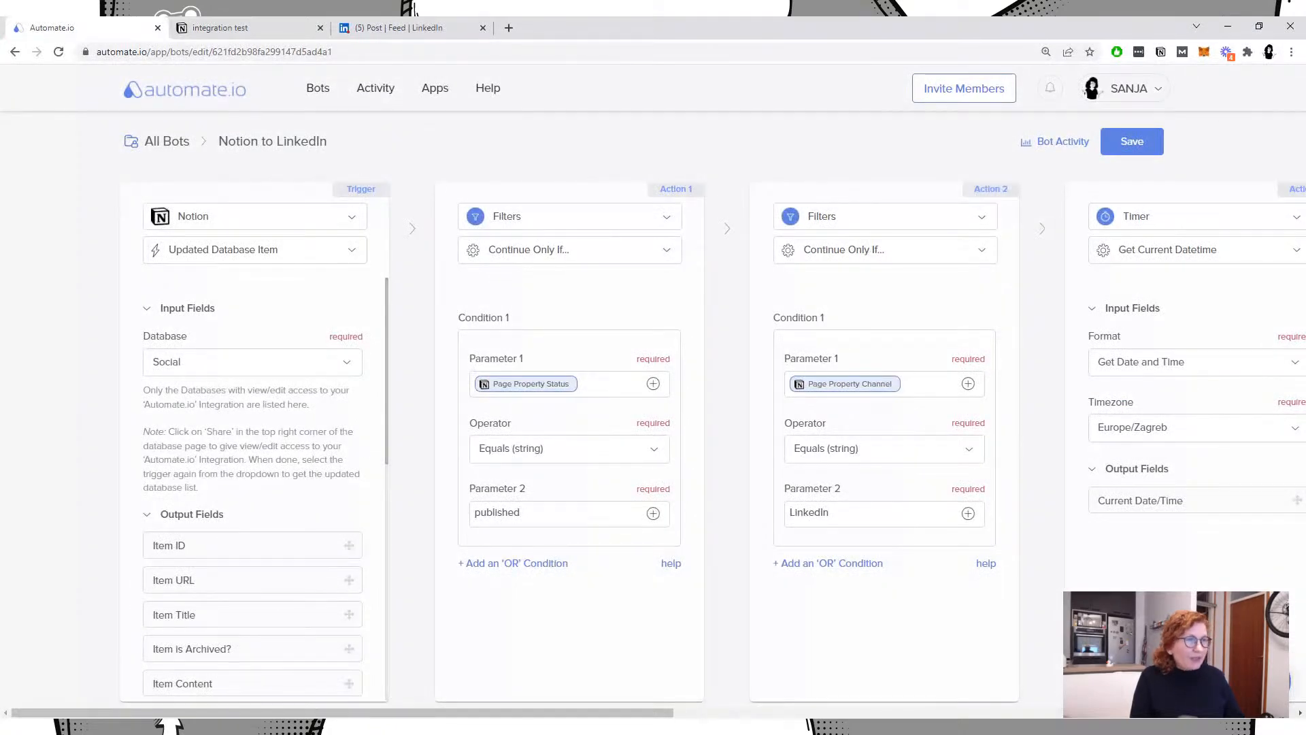
# Step: Switch to Notion and review the integration test page from the Social database up to the episode content and Notion Deals
pyautogui.click(247, 29)
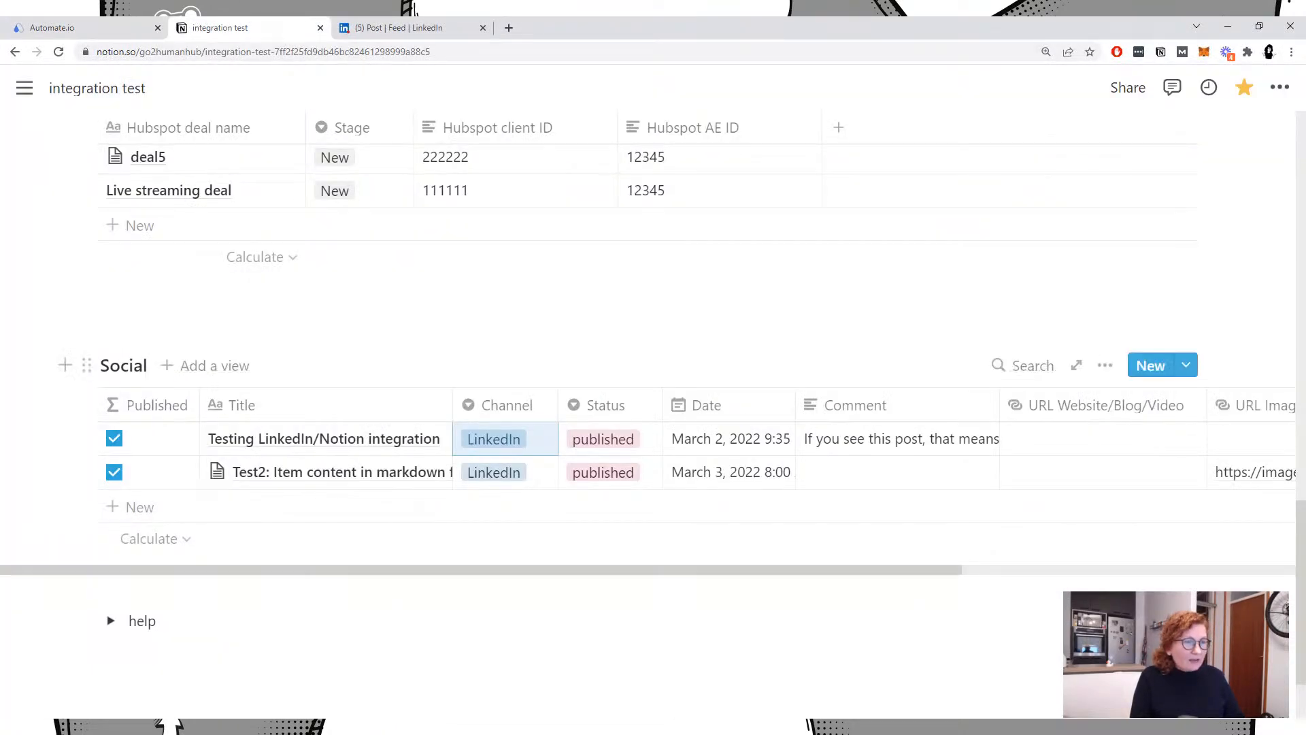
pyautogui.scroll(3, 326, 376)
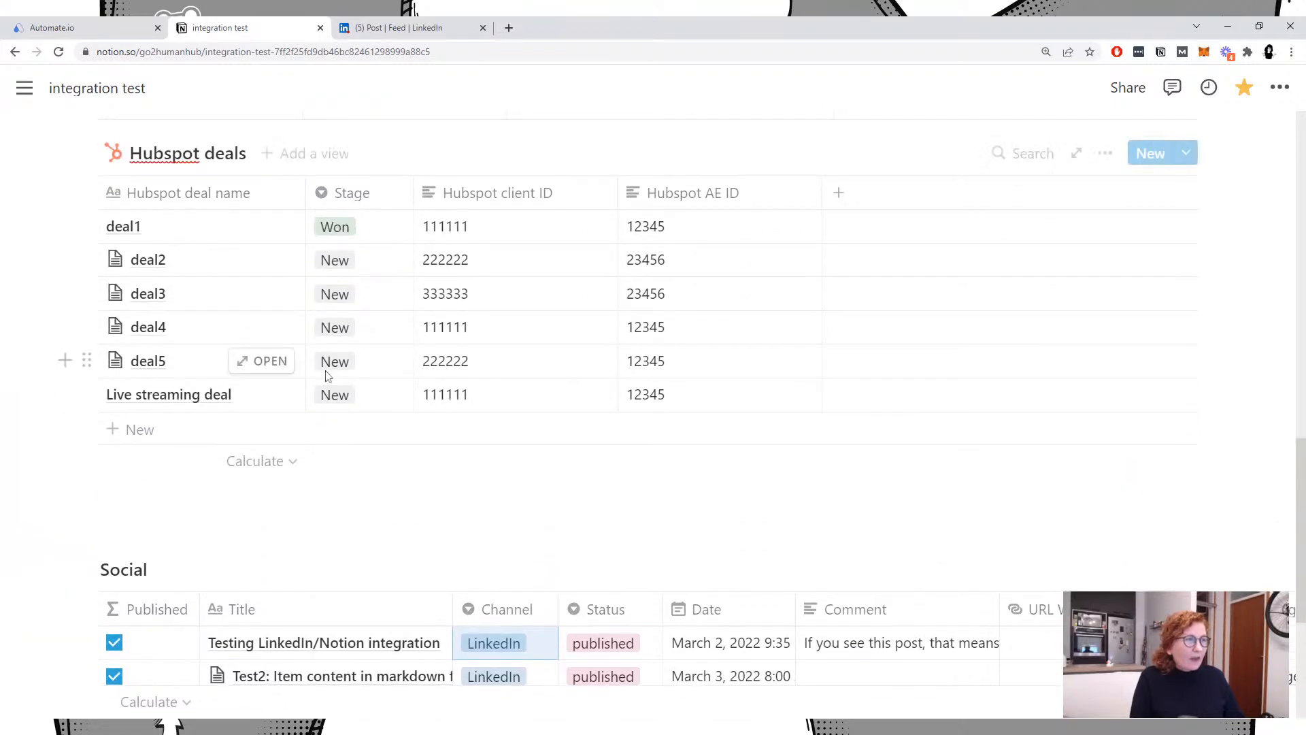
pyautogui.scroll(7, 326, 376)
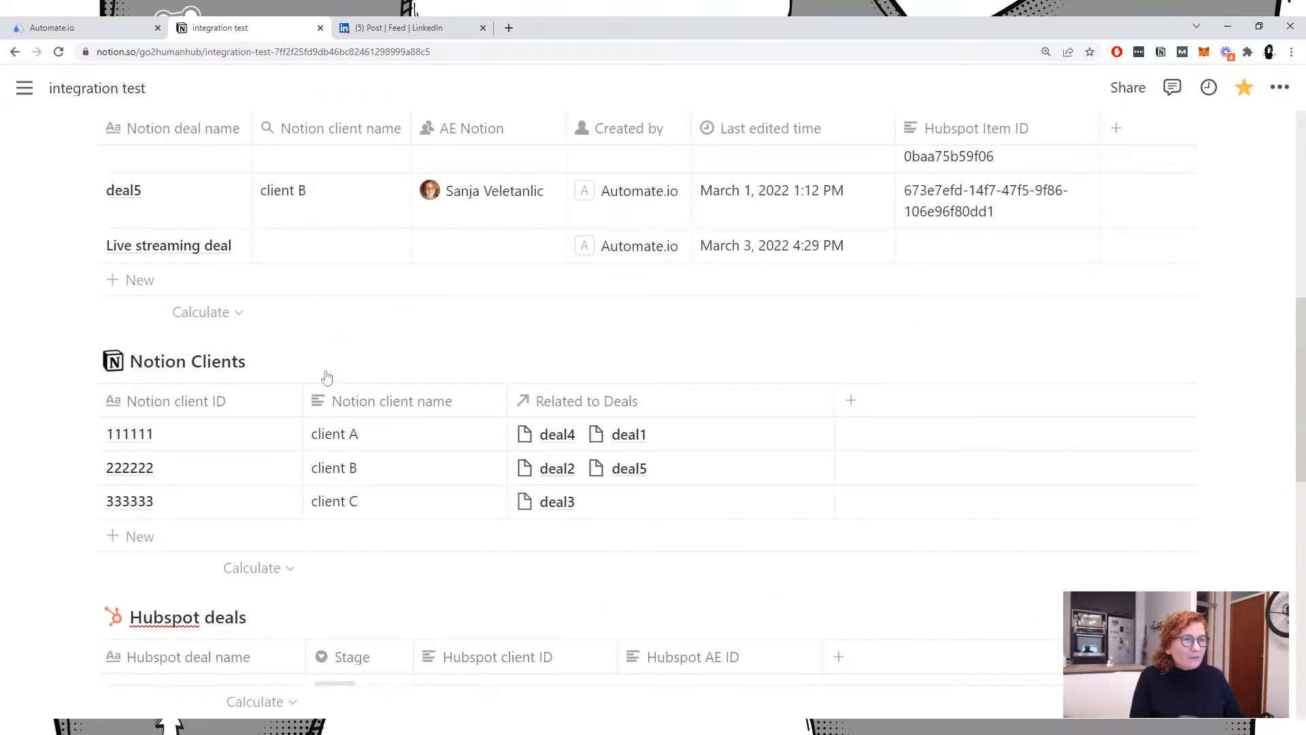
pyautogui.scroll(4, 327, 376)
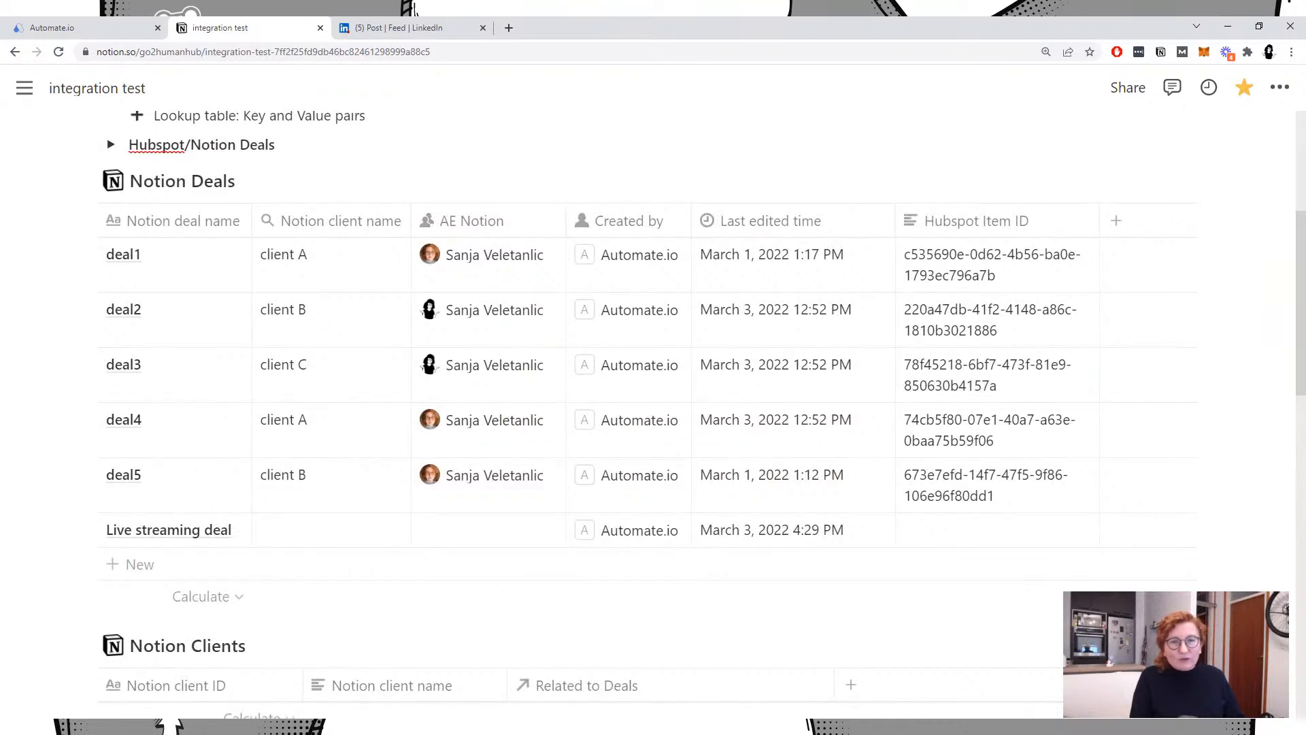
pyautogui.scroll(3, 326, 376)
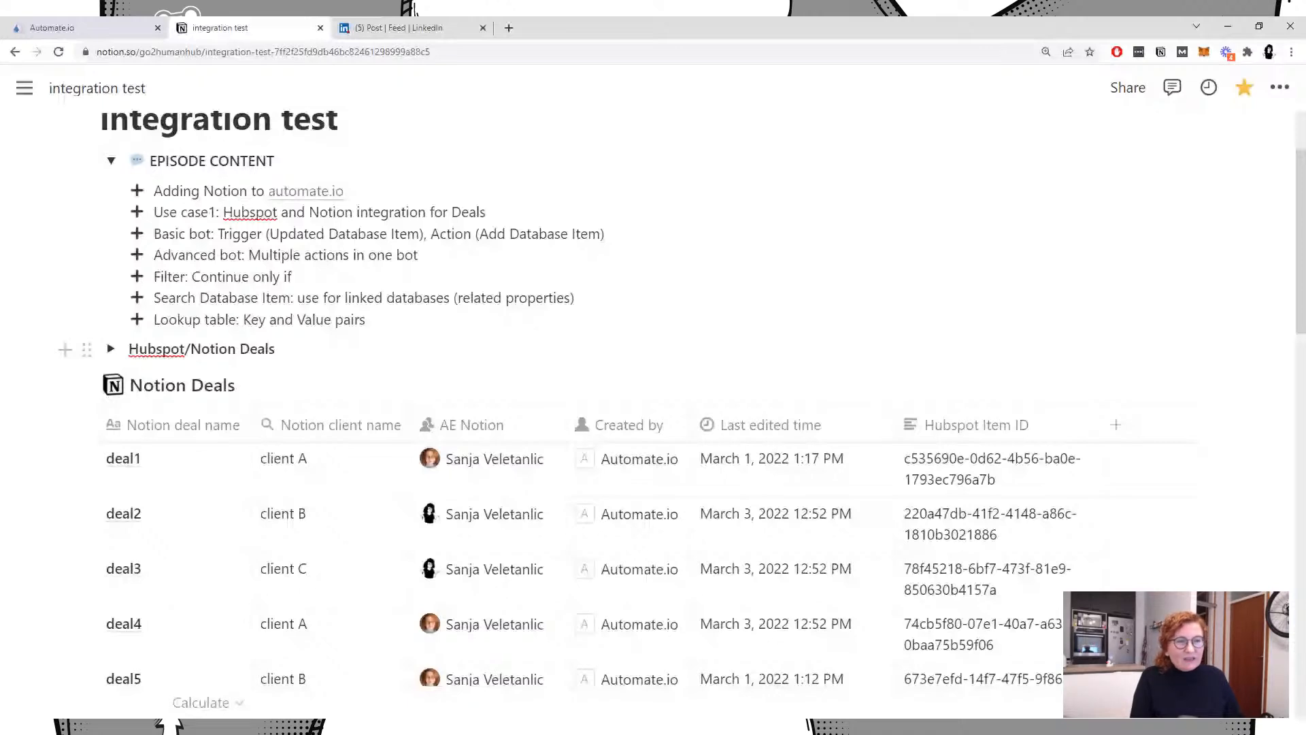
pyautogui.scroll(-2, 653, 408)
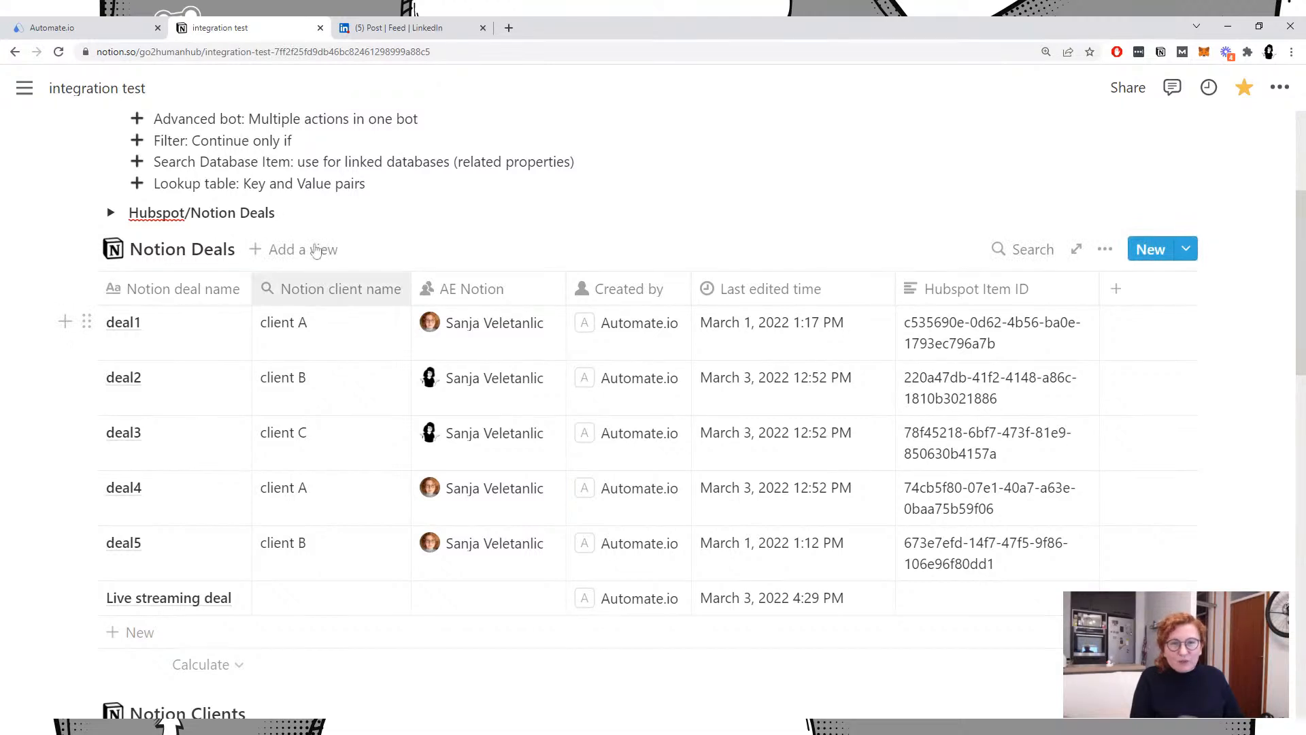
pyautogui.click(414, 9)
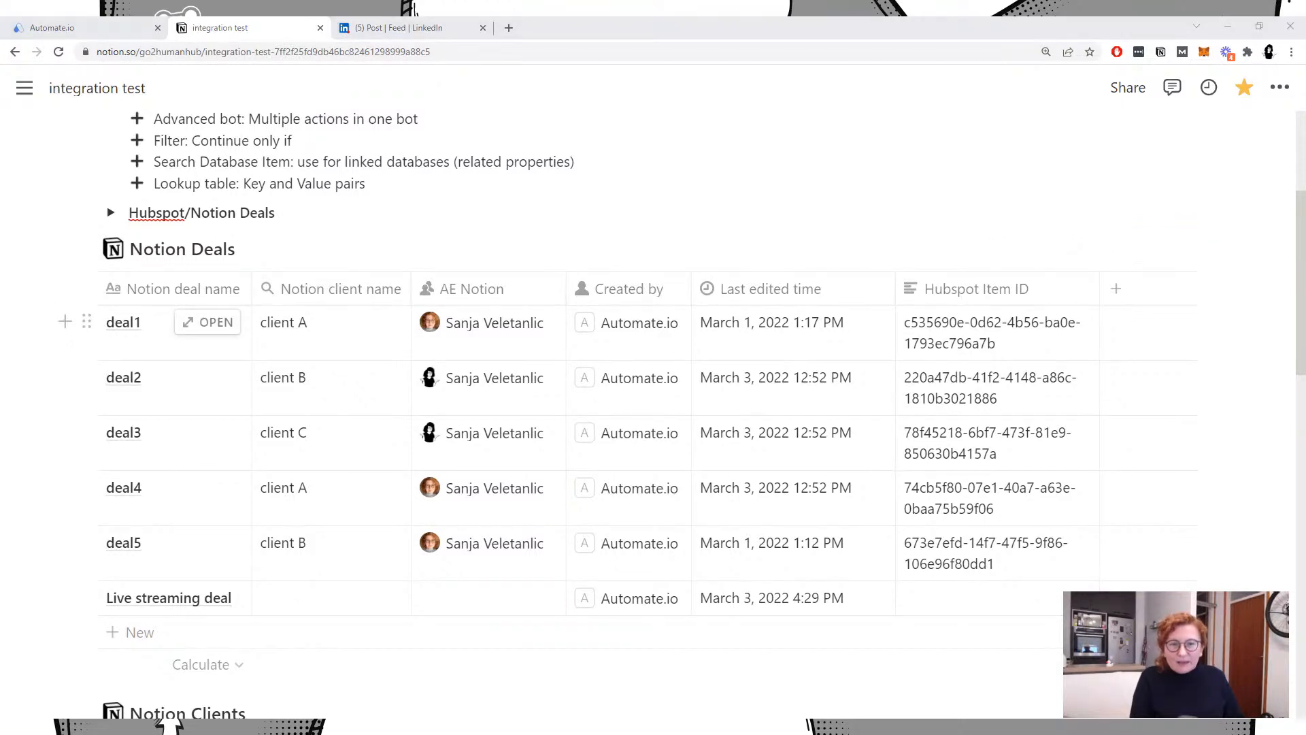